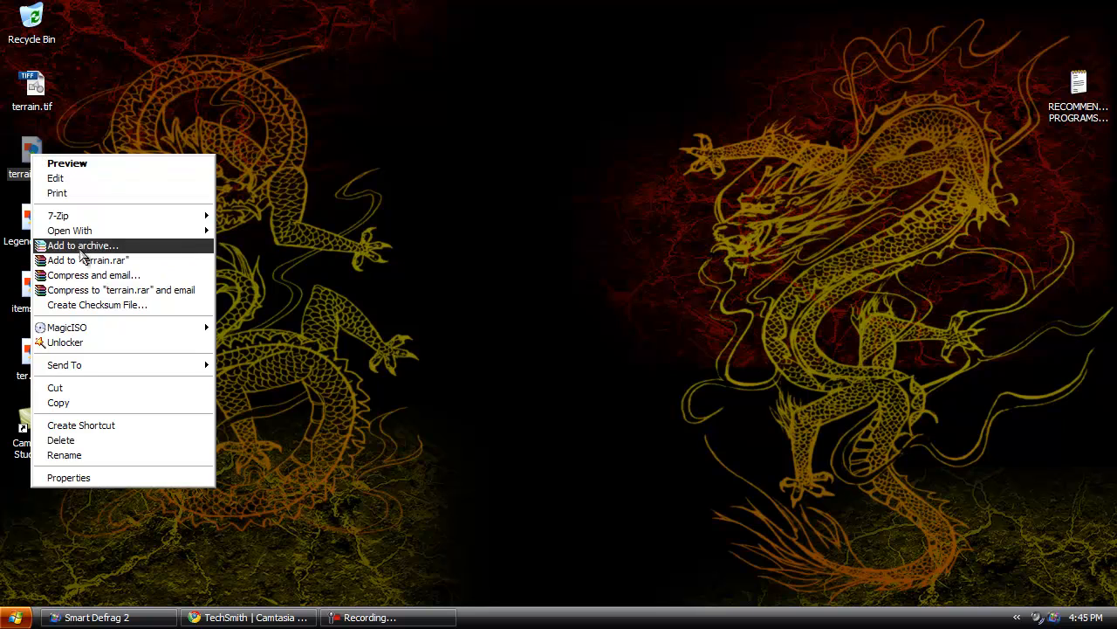
Step: Open terrain.png and ter.png from the desktop in Adobe Photoshop CS5
{"action": "mouse_move", "coordinate": [131, 230]}
{"action": "left_click", "coordinate": [294, 280]}
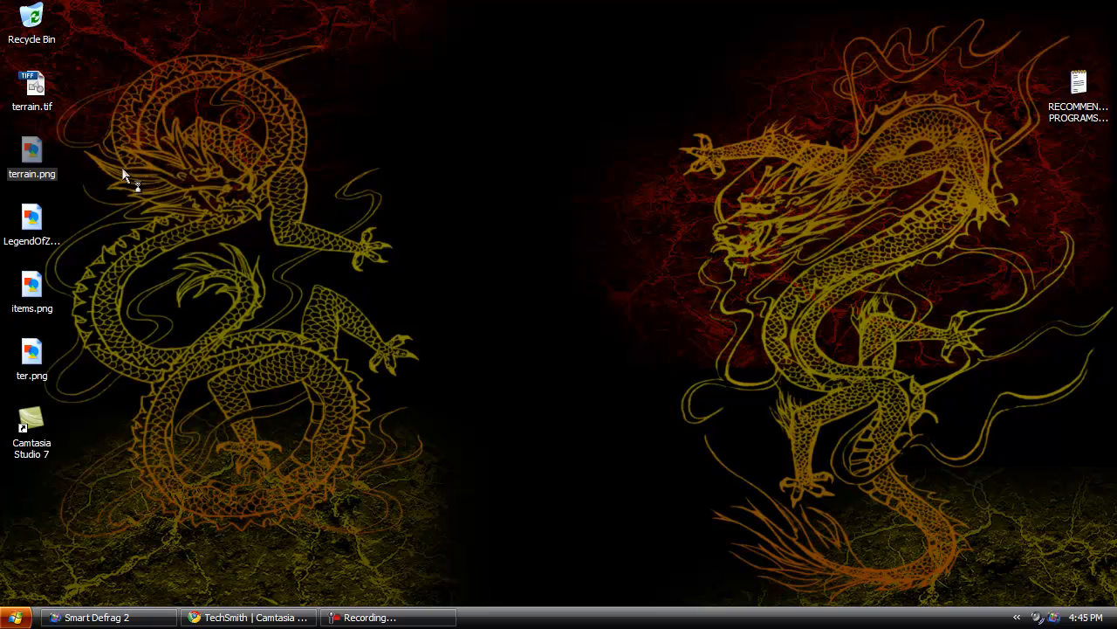
{"action": "right_click", "coordinate": [35, 351]}
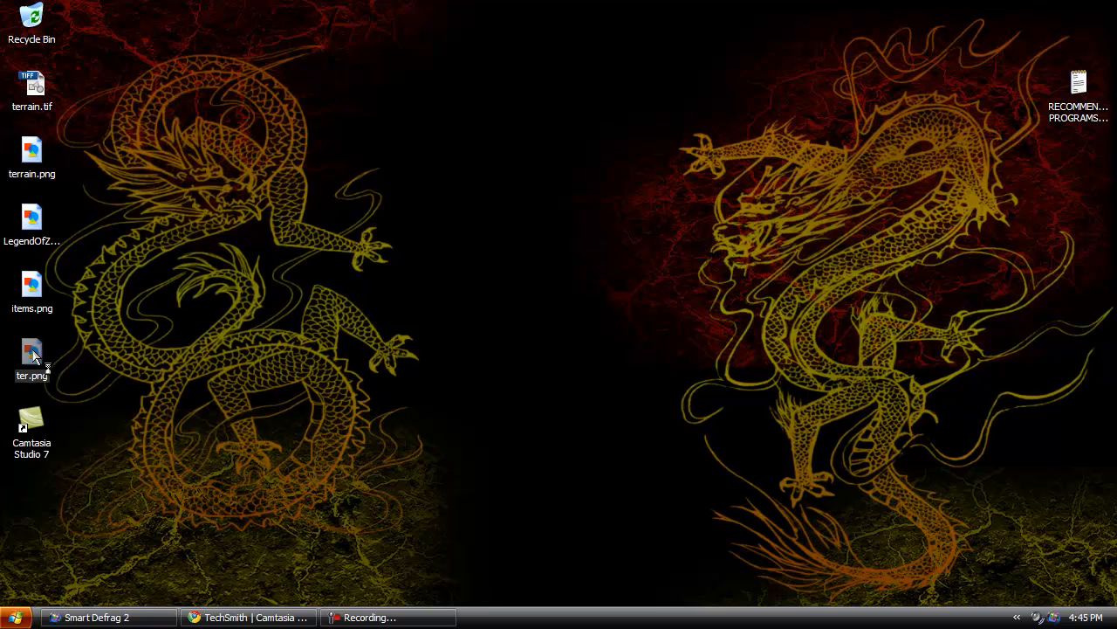
{"action": "mouse_move", "coordinate": [110, 92]}
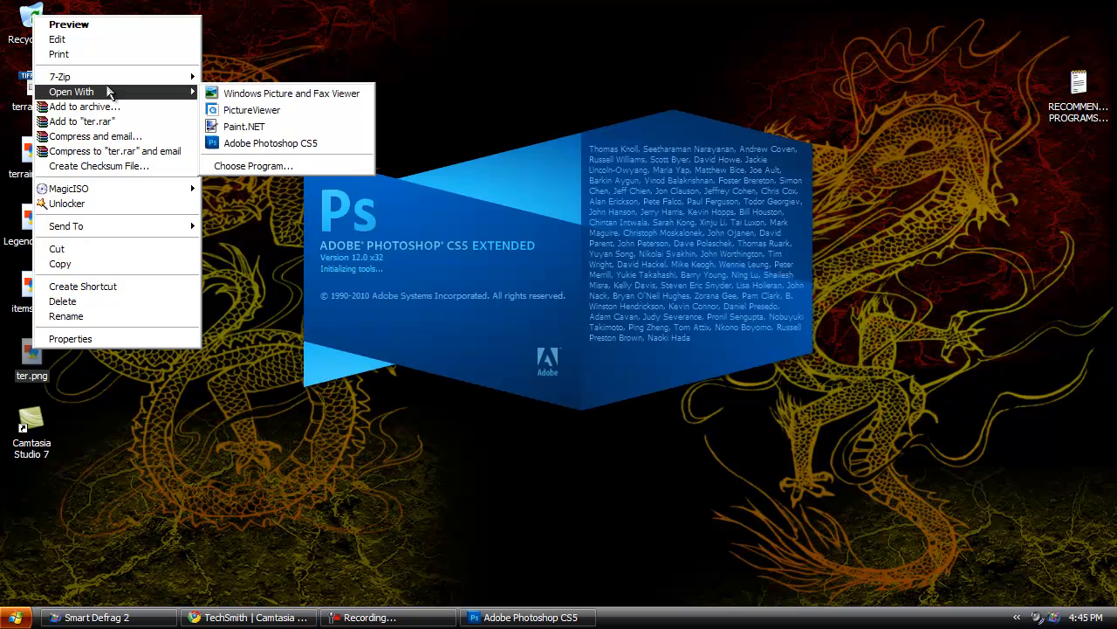
{"action": "left_click", "coordinate": [258, 144]}
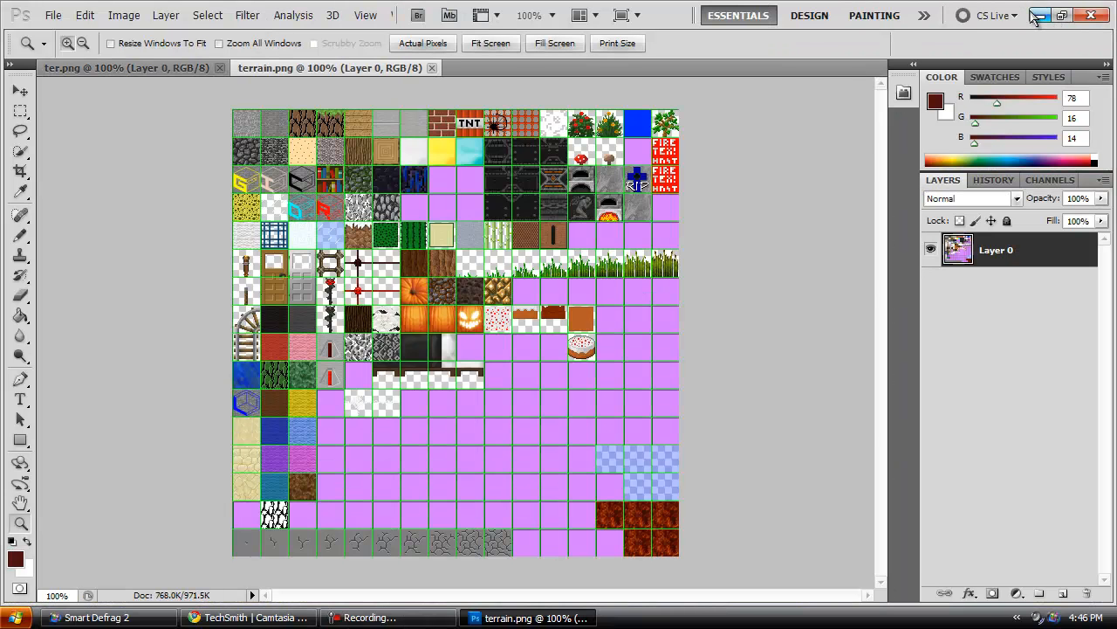
Step: Minimize Photoshop and open the bin folder inside the .minecraft folder
{"action": "left_click", "coordinate": [1042, 15]}
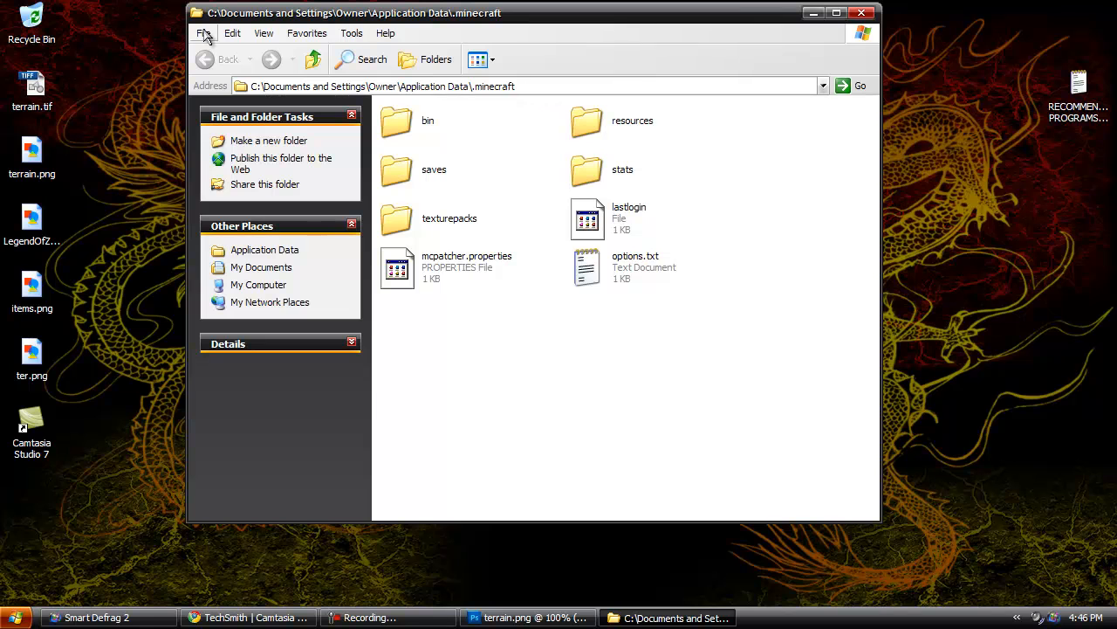
{"action": "left_click", "coordinate": [270, 85]}
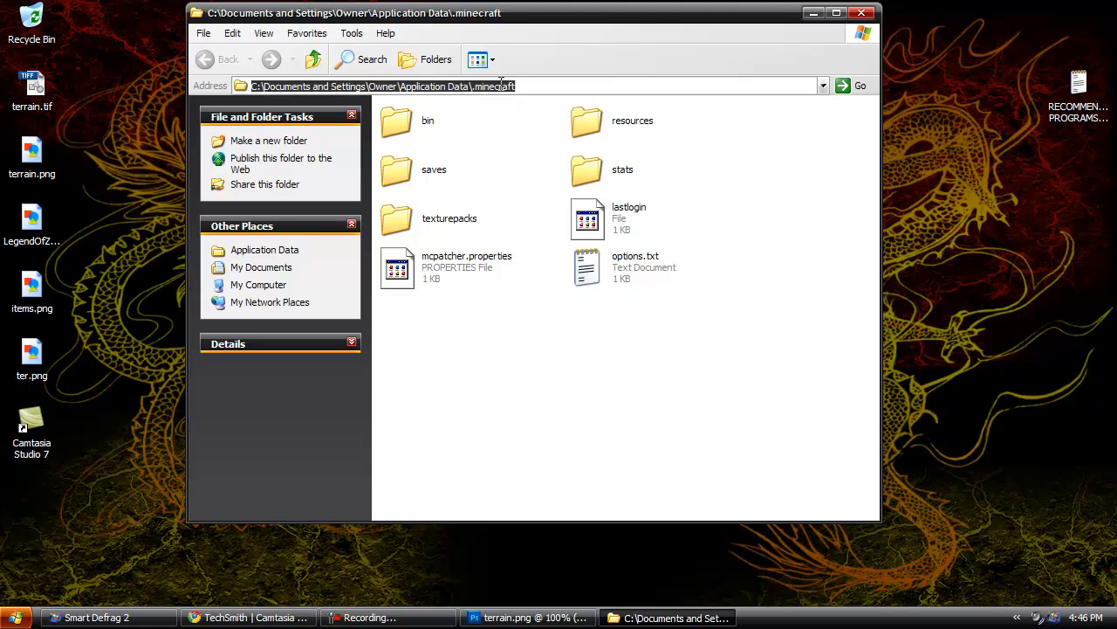
{"action": "left_click_drag", "start_coordinate": [483, 22], "coordinate": [495, 66]}
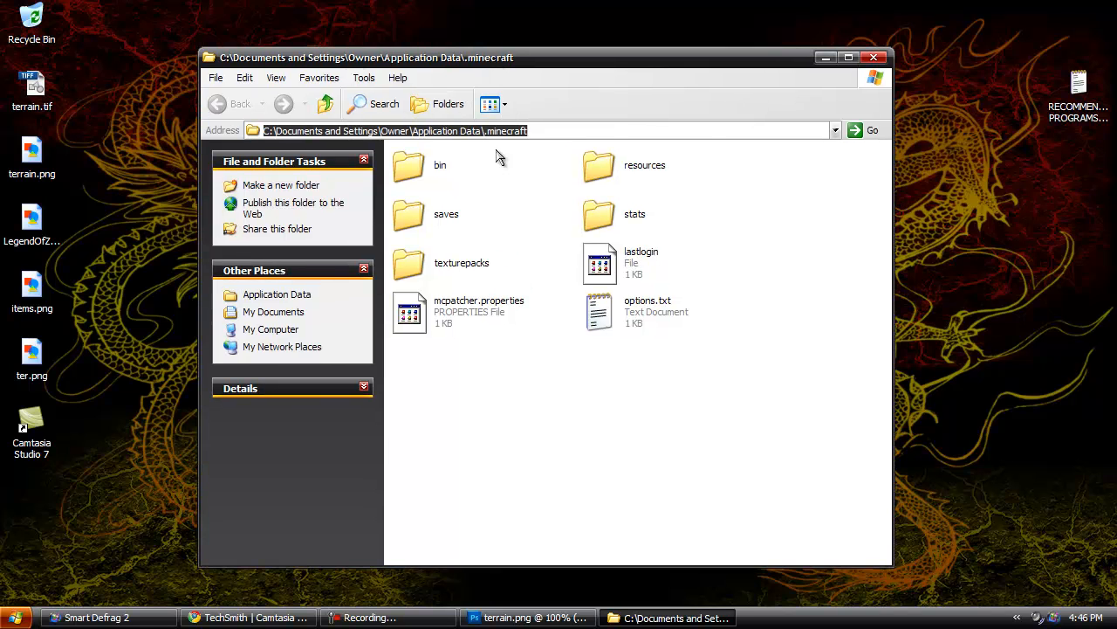
{"action": "double_click", "coordinate": [442, 171]}
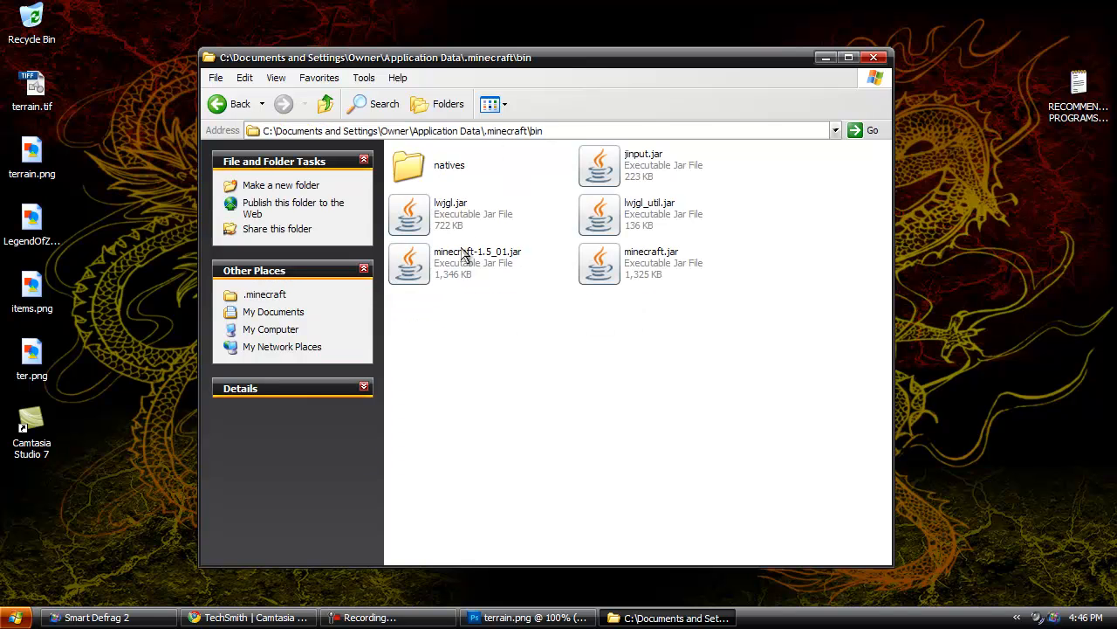
Step: Open minecraft.jar with WinRAR archiver and select terrain.png inside the archive
{"action": "right_click", "coordinate": [636, 272]}
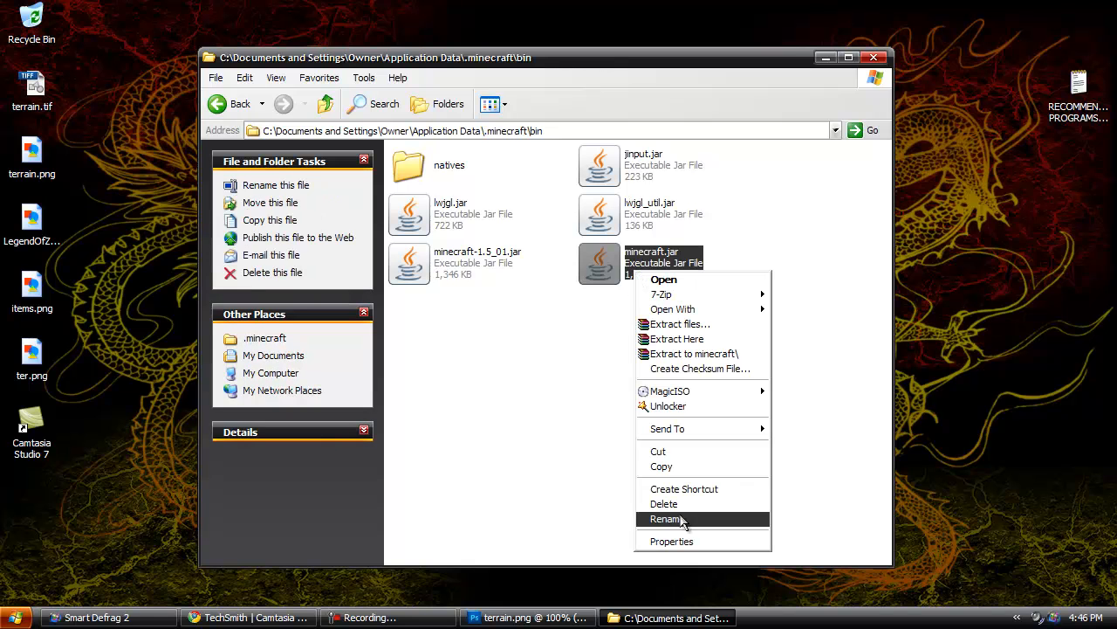
{"action": "mouse_move", "coordinate": [714, 312]}
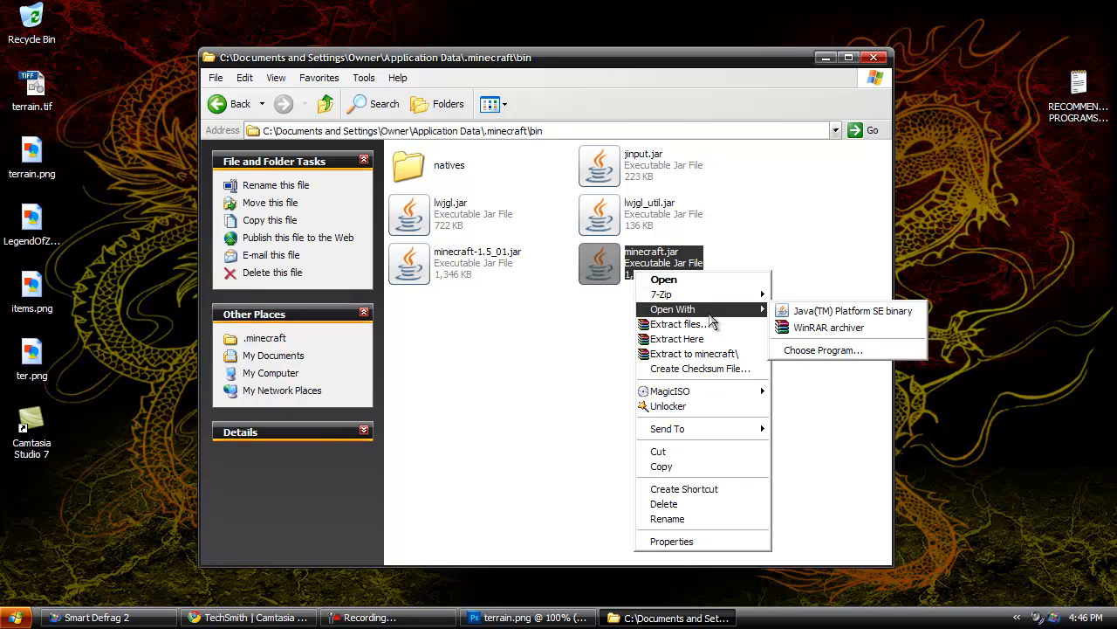
{"action": "left_click", "coordinate": [820, 330]}
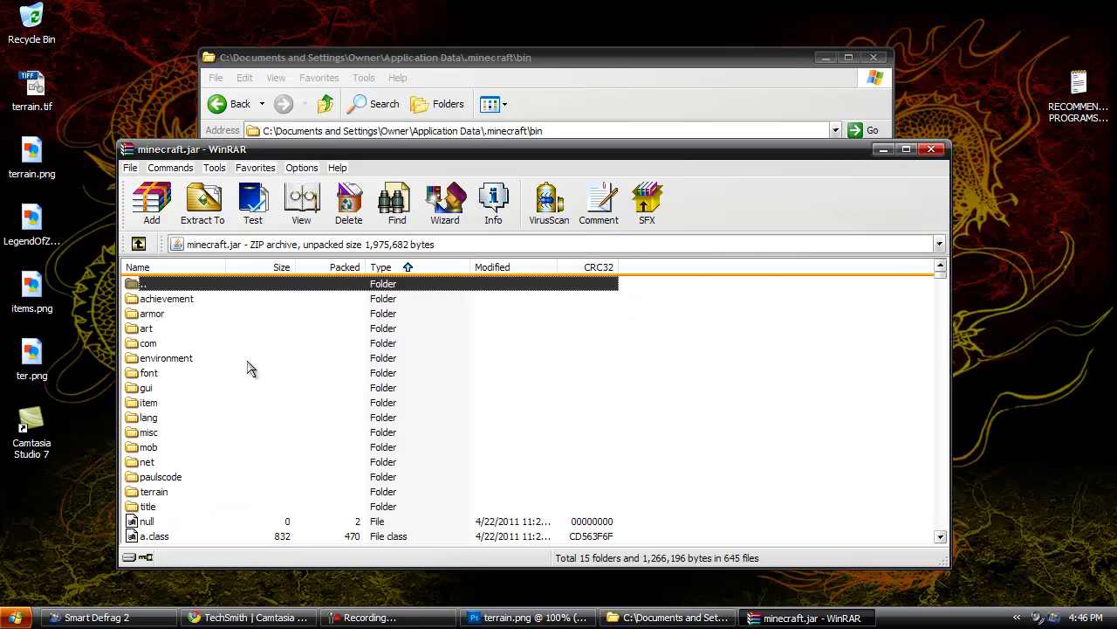
{"action": "left_click_drag", "start_coordinate": [940, 276], "coordinate": [943, 538]}
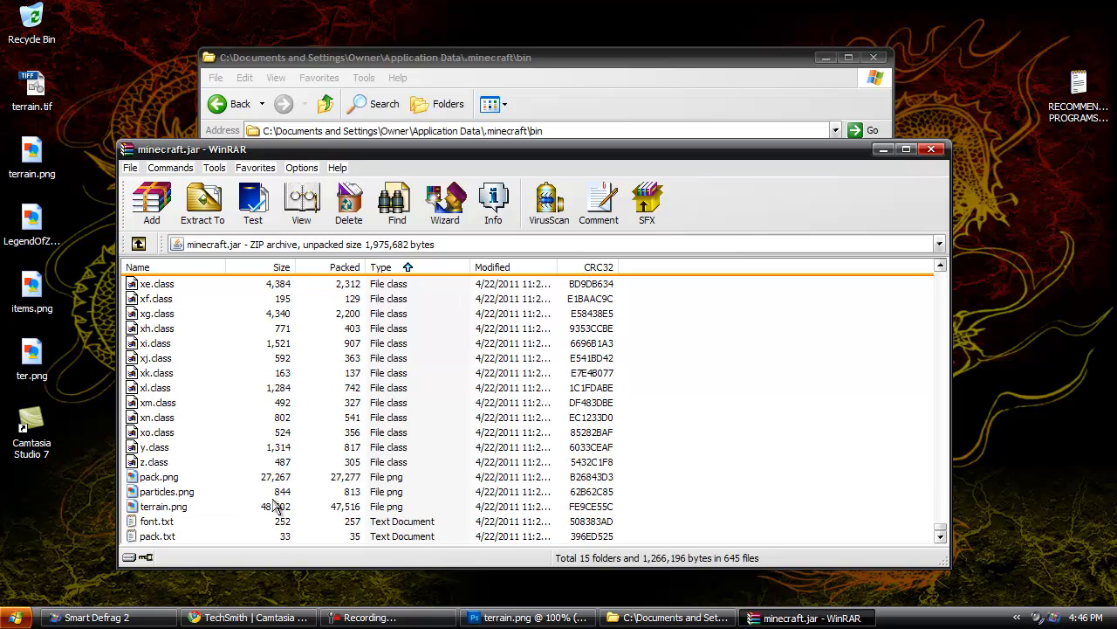
{"action": "left_click", "coordinate": [178, 511]}
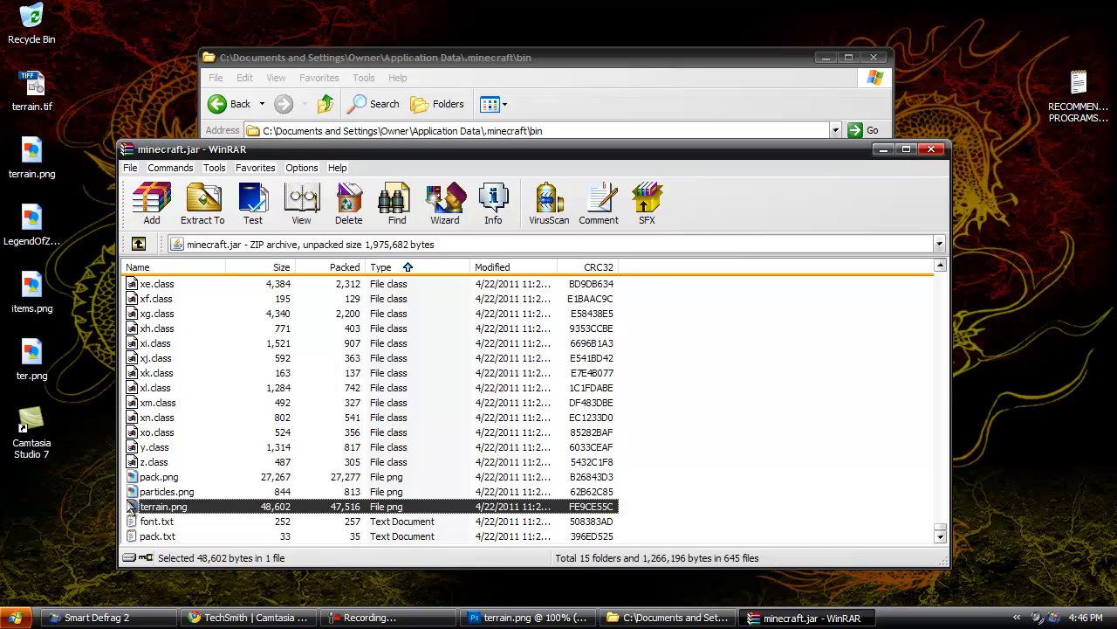
Step: Close the minecraft.jar archive and the bin folder, and switch back to Photoshop
{"action": "left_click", "coordinate": [931, 149]}
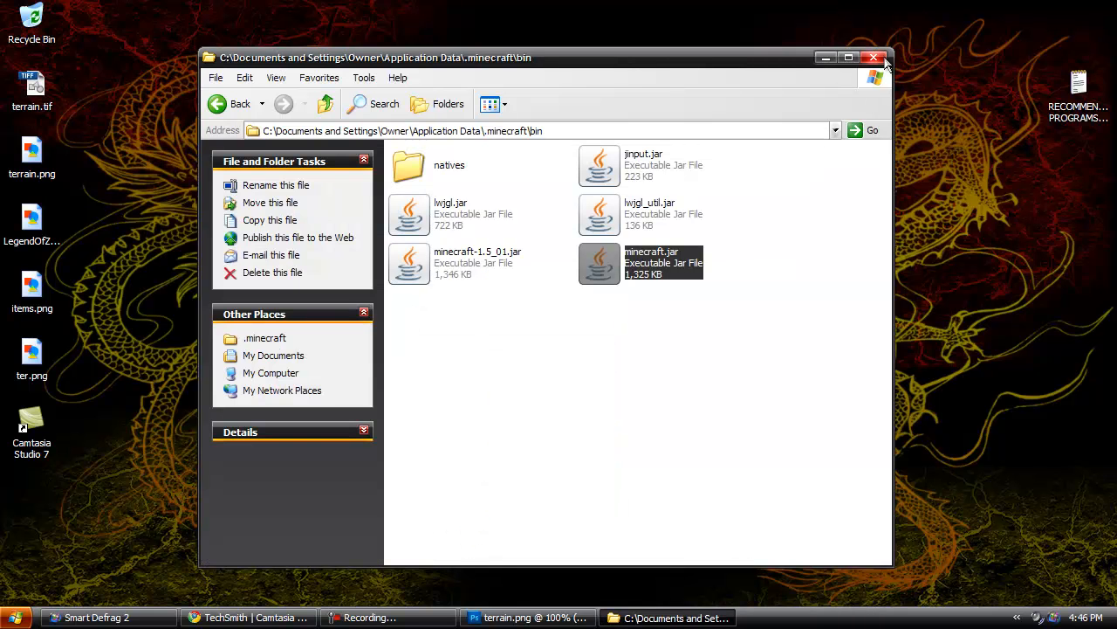
{"action": "left_click", "coordinate": [875, 58]}
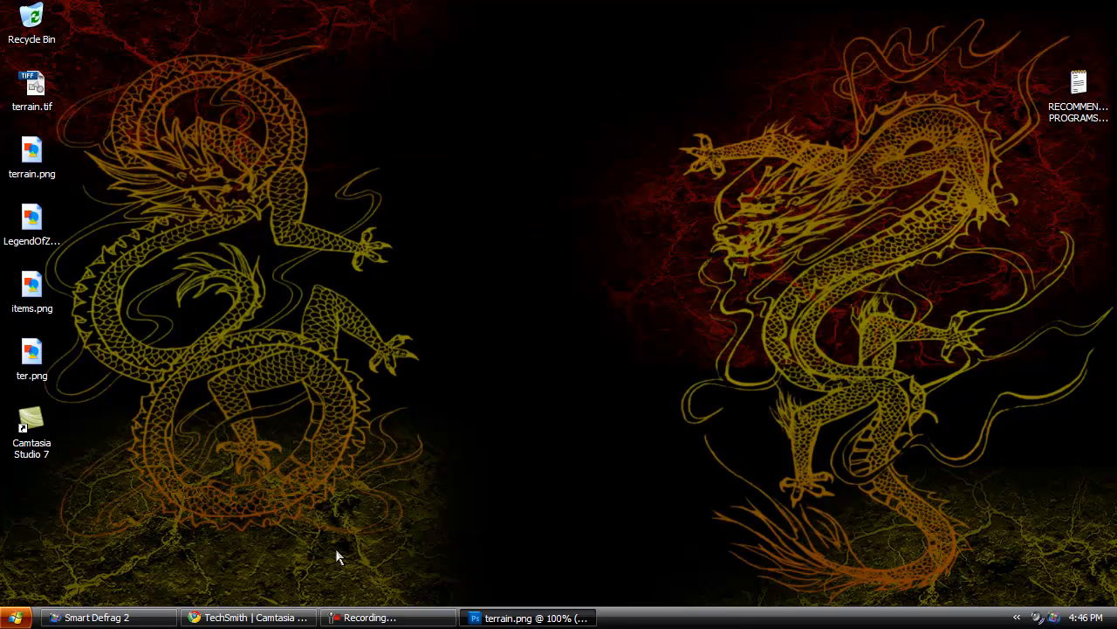
{"action": "left_click", "coordinate": [548, 618]}
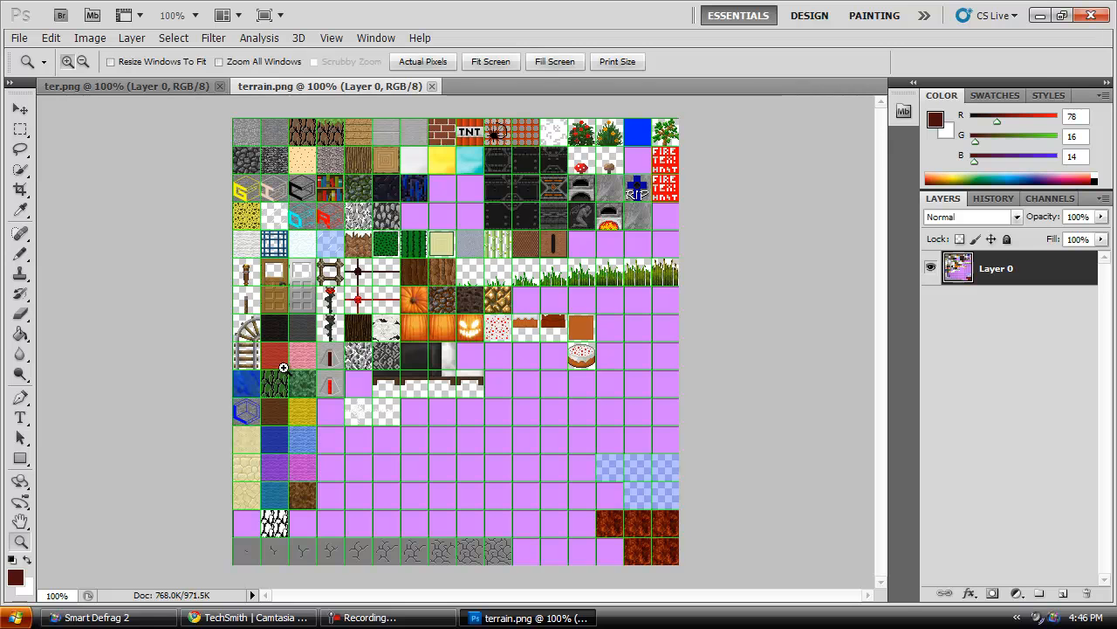
Step: Examine the ore tiles in terrain.png at 400% zoom, including the blue ore further down
{"action": "left_click", "coordinate": [307, 197]}
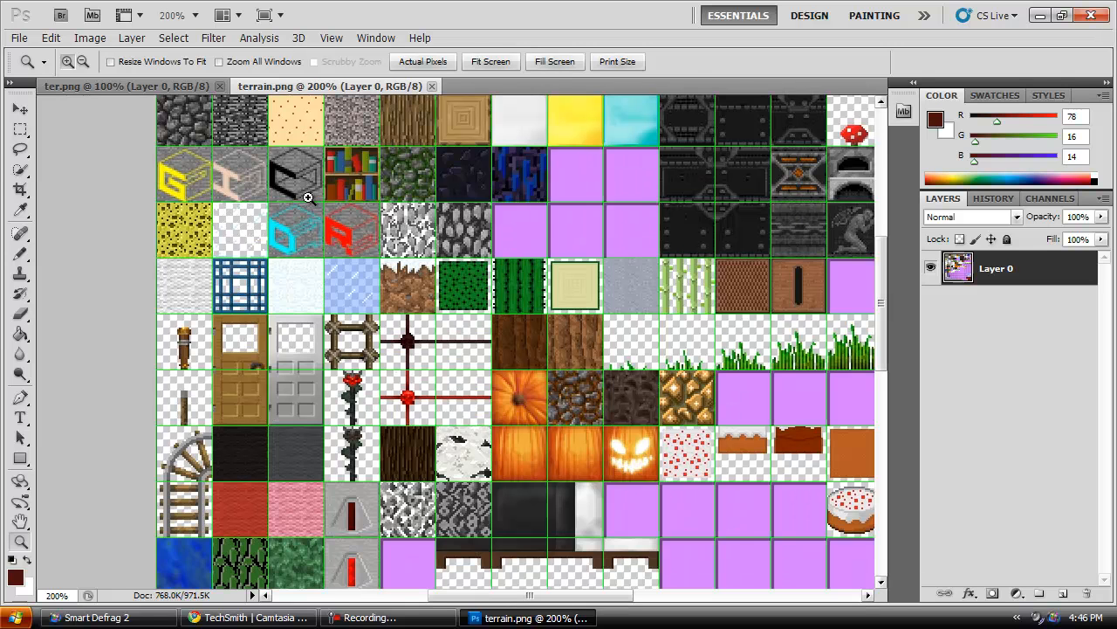
{"action": "left_click", "coordinate": [307, 218]}
{"action": "left_click", "coordinate": [216, 160]}
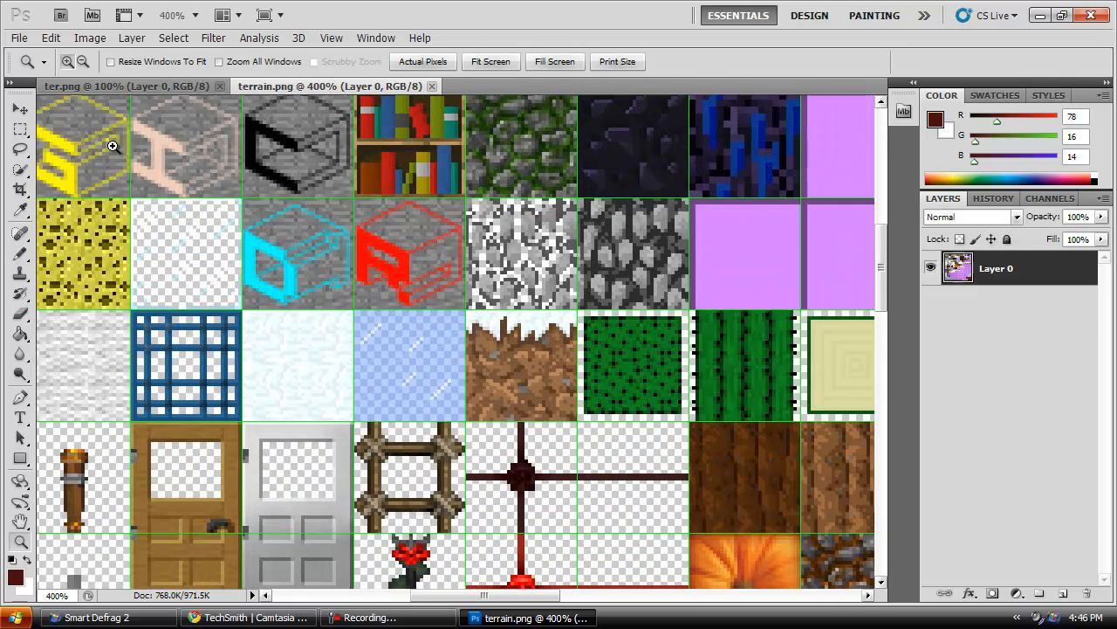
{"action": "left_click_drag", "start_coordinate": [498, 596], "coordinate": [467, 595]}
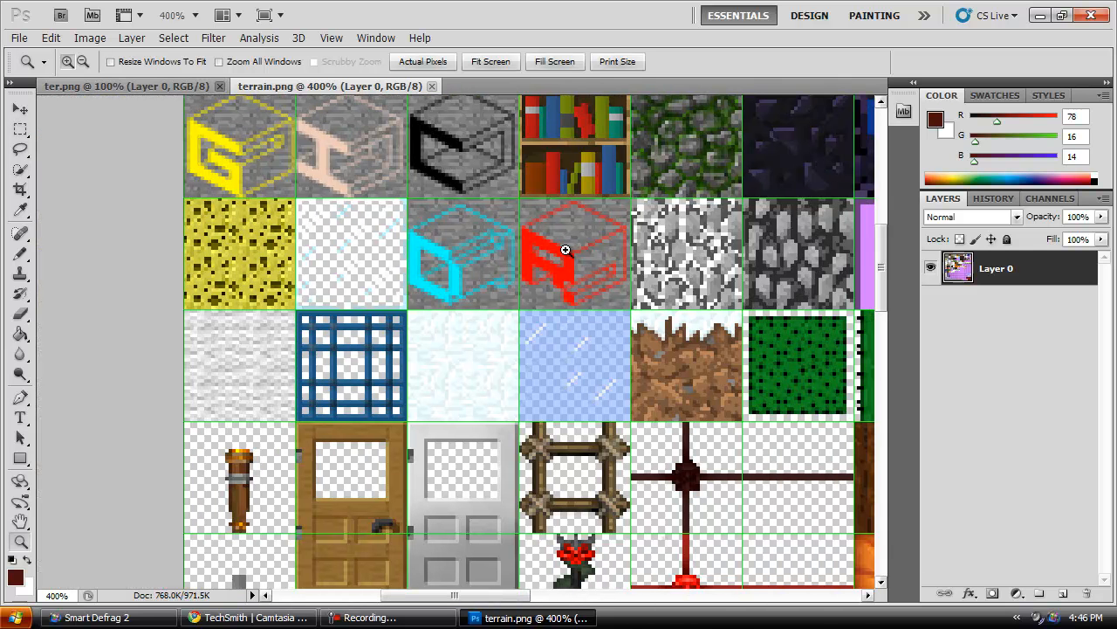
{"action": "left_click_drag", "start_coordinate": [883, 243], "coordinate": [880, 385]}
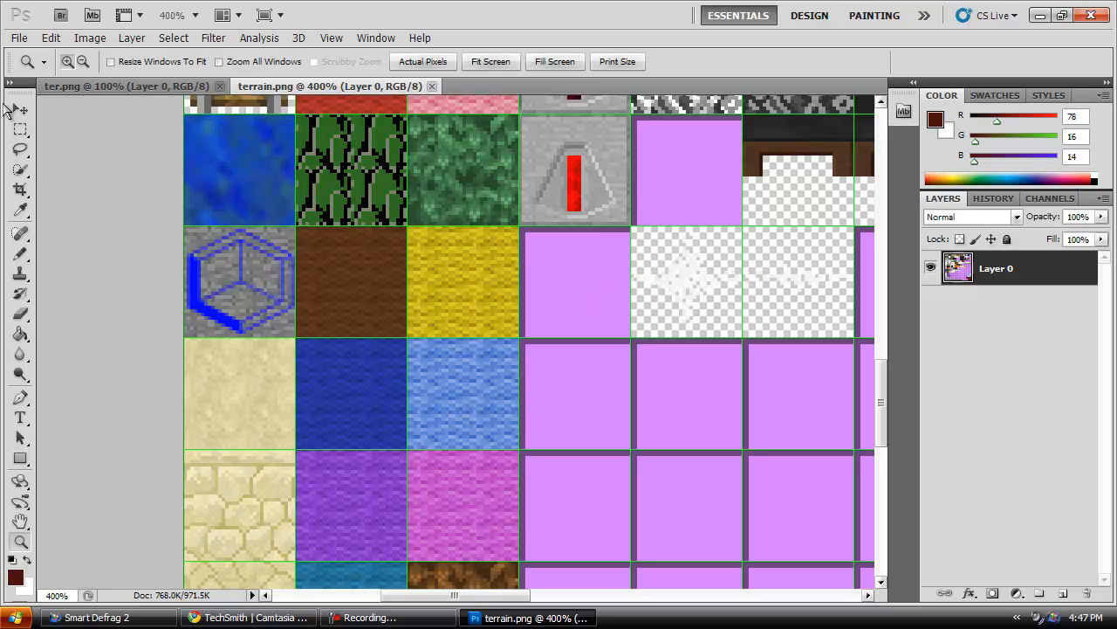
Step: Examine the rail, lever and lapis ore tiles in ter.png at 600% zoom
{"action": "left_click", "coordinate": [126, 85]}
{"action": "left_click", "coordinate": [397, 394]}
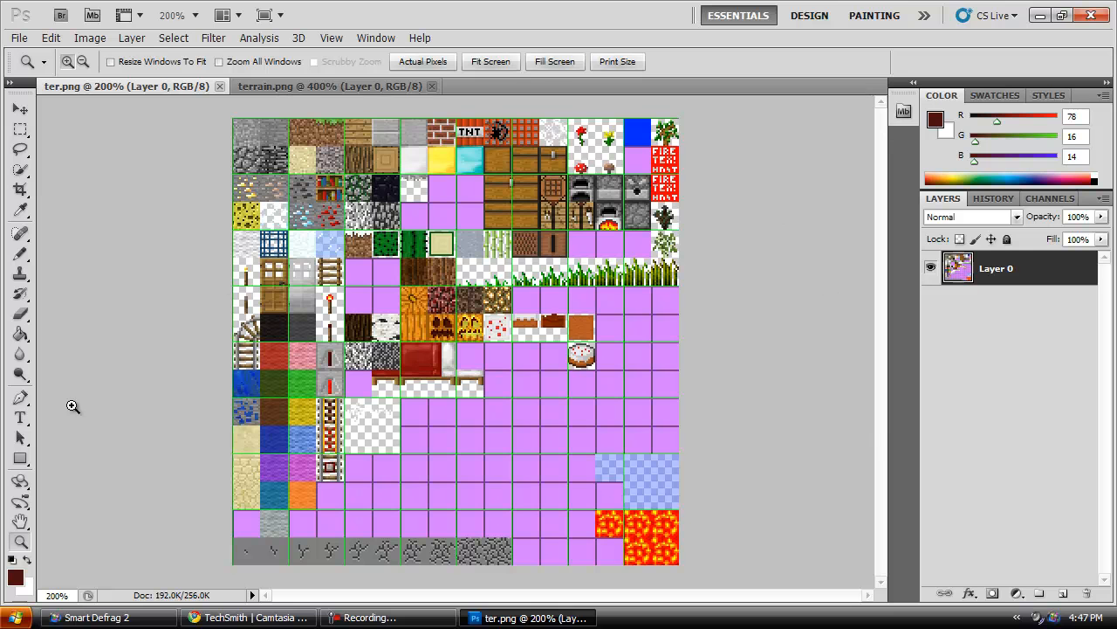
{"action": "left_click", "coordinate": [337, 452]}
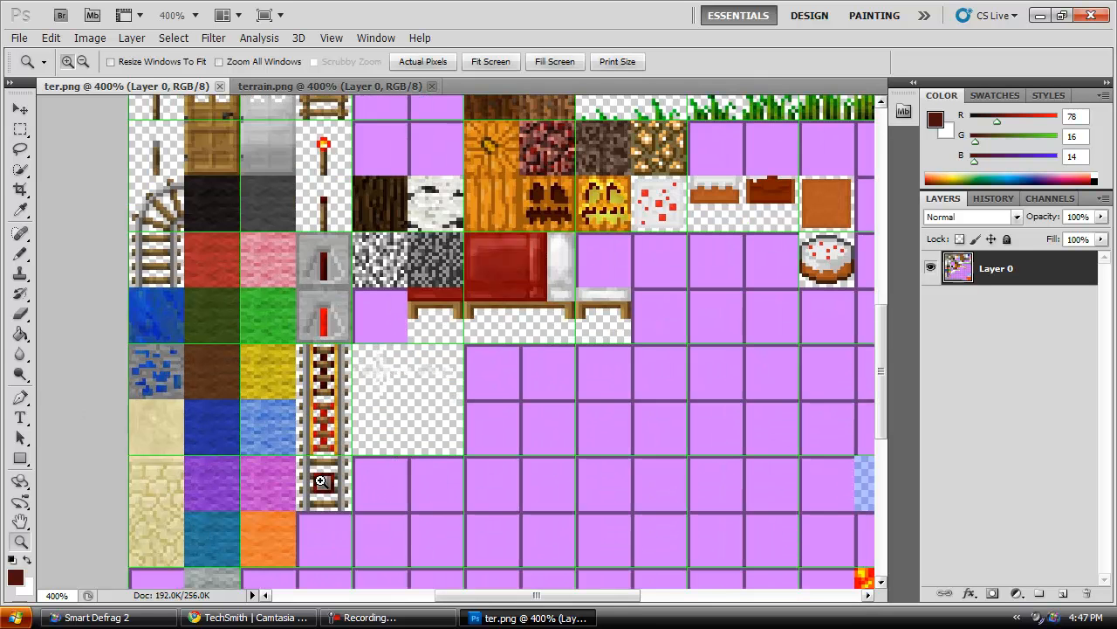
{"action": "left_click", "coordinate": [307, 435]}
{"action": "left_click", "coordinate": [325, 388]}
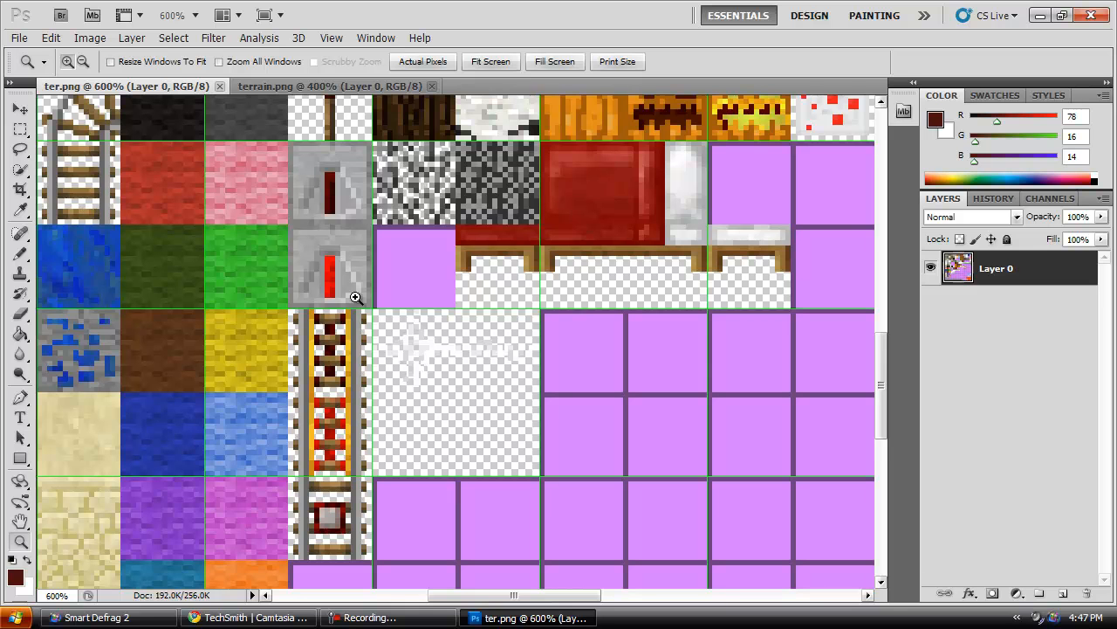
Step: Return to the terrain.png document and activate the Rectangular Marquee tool with nothing selected
{"action": "left_click", "coordinate": [366, 89]}
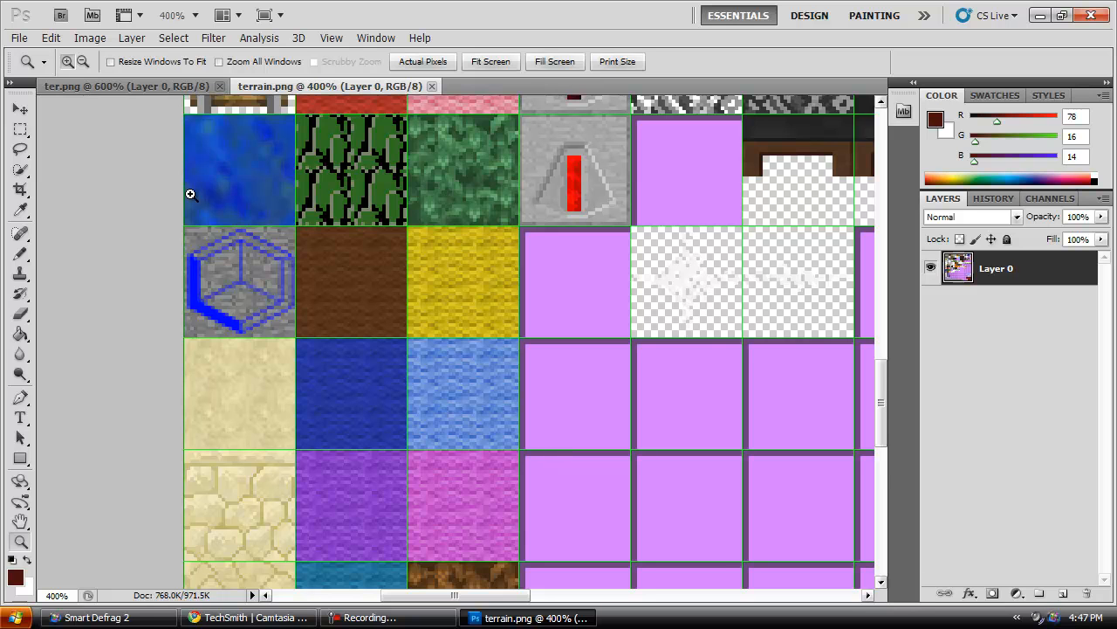
{"action": "left_click", "coordinate": [27, 128]}
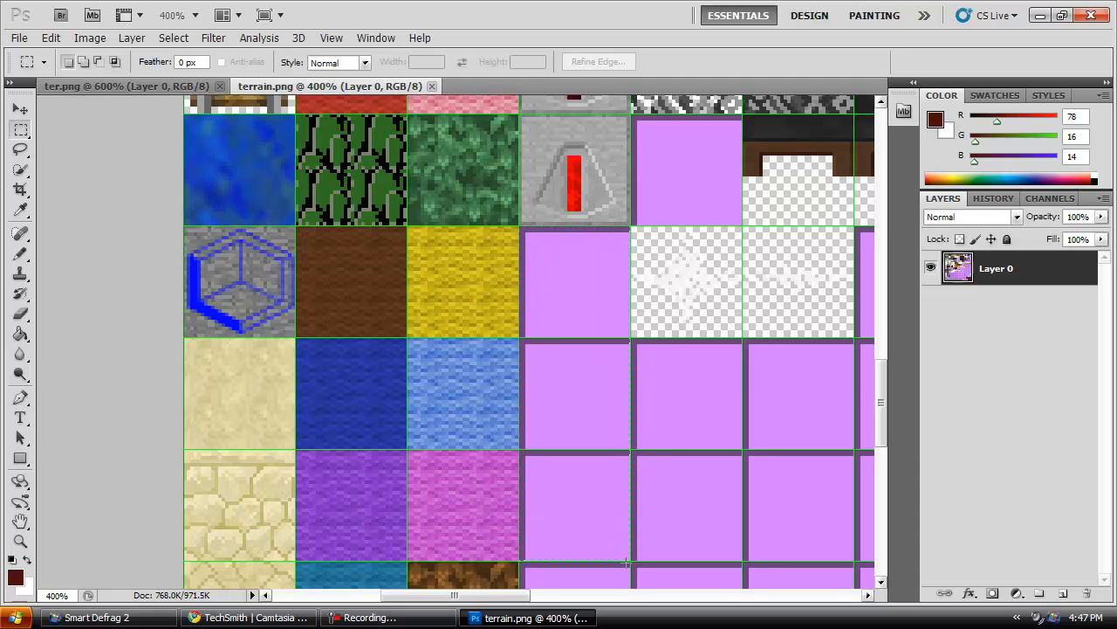
{"action": "left_click_drag", "start_coordinate": [393, 422], "coordinate": [394, 424]}
{"action": "left_click", "coordinate": [565, 319]}
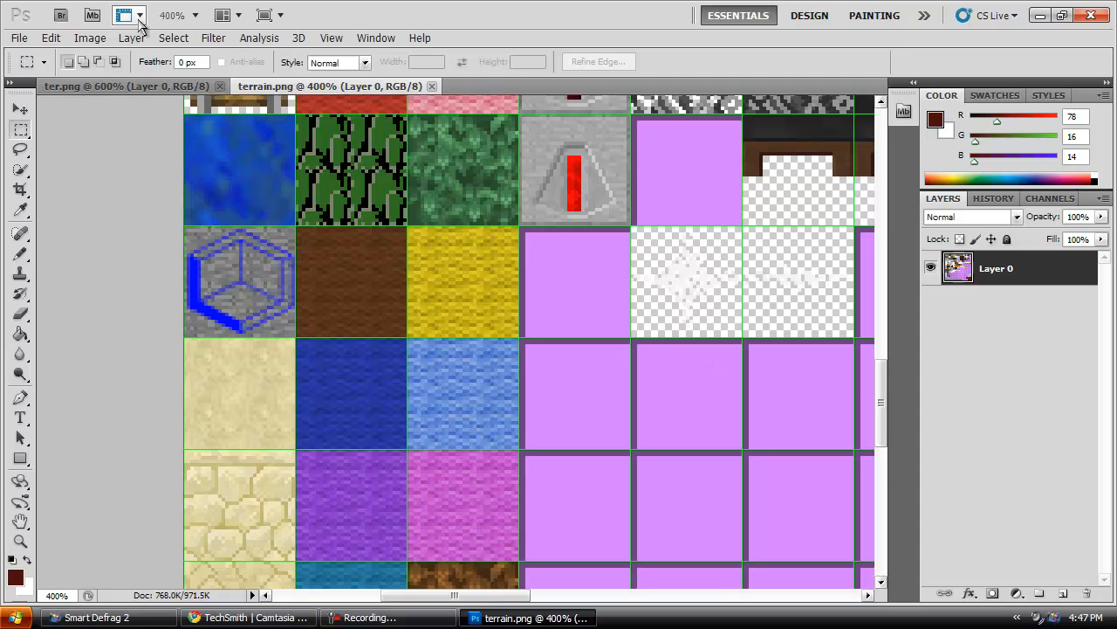
{"action": "left_click", "coordinate": [131, 38]}
{"action": "mouse_move", "coordinate": [331, 38]}
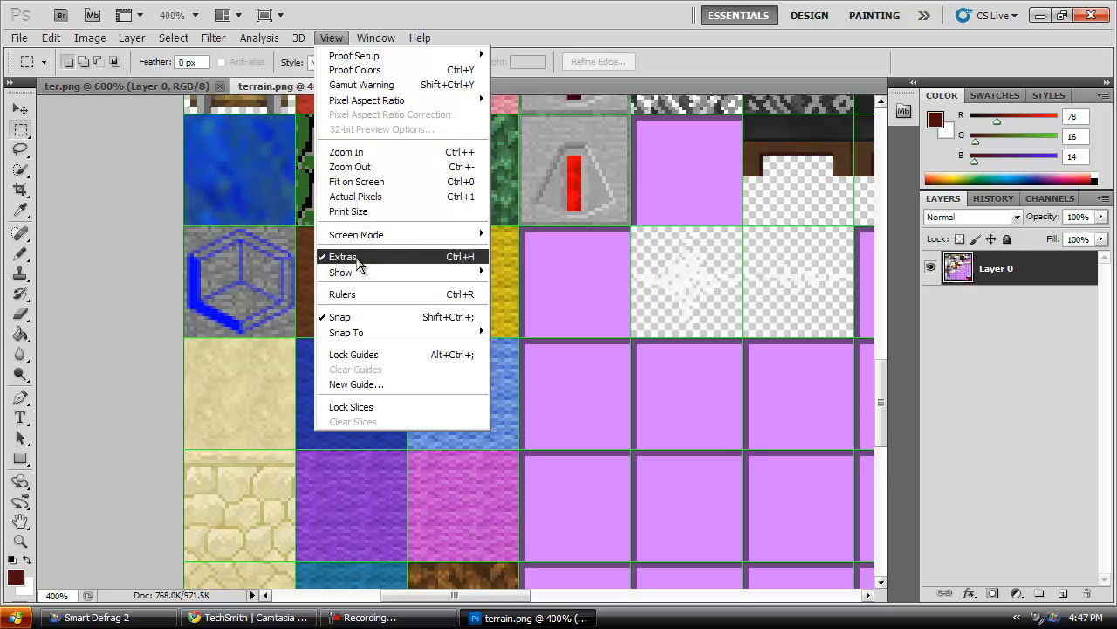
{"action": "mouse_move", "coordinate": [362, 335]}
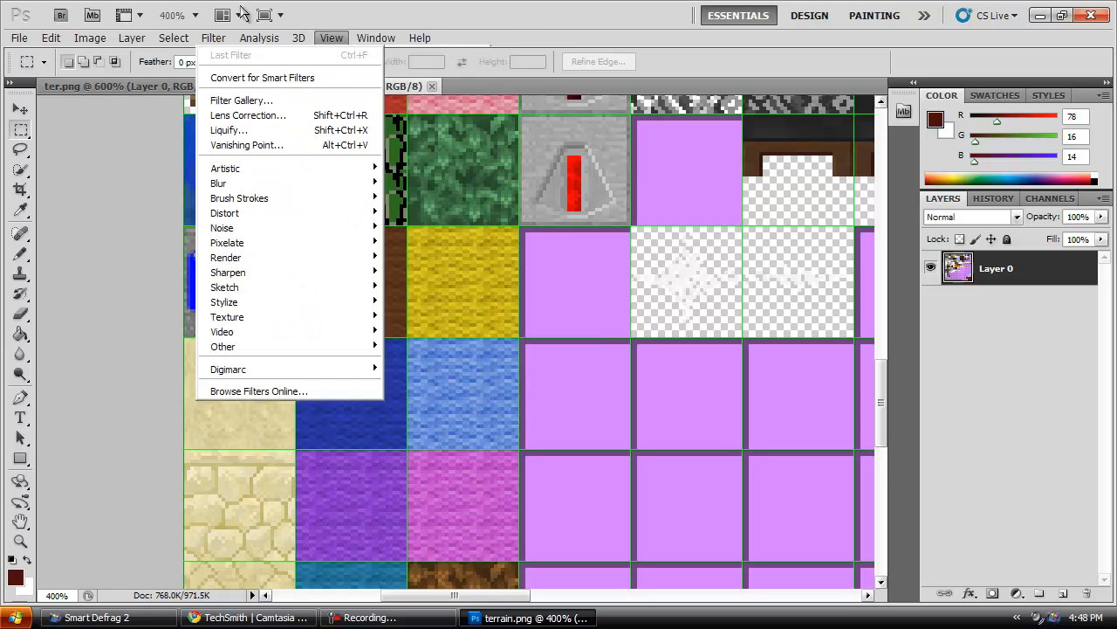
{"action": "left_click", "coordinate": [71, 268]}
{"action": "left_click", "coordinate": [333, 39]}
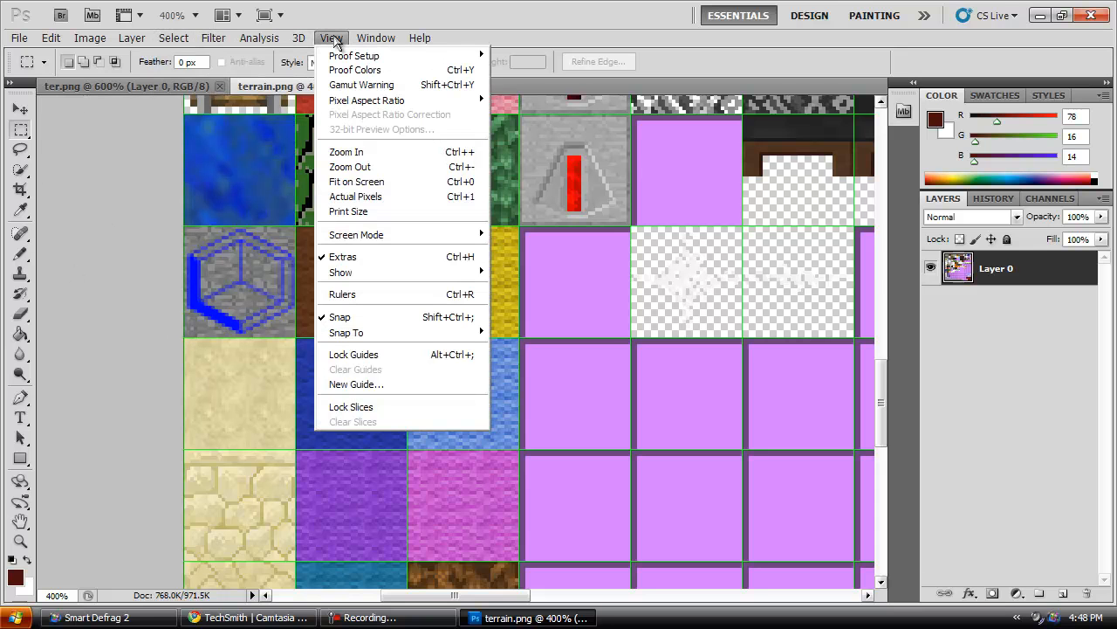
{"action": "mouse_move", "coordinate": [362, 274]}
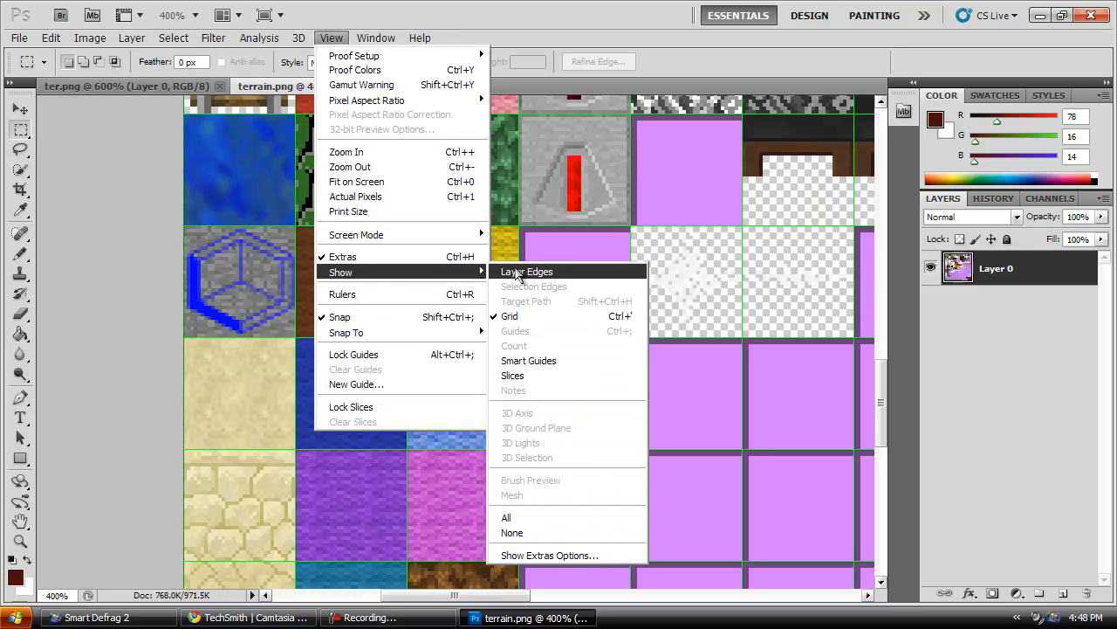
Step: Open the Guides, Grid & Slices preferences and change the grid colour to black (000000)
{"action": "mouse_move", "coordinate": [53, 39]}
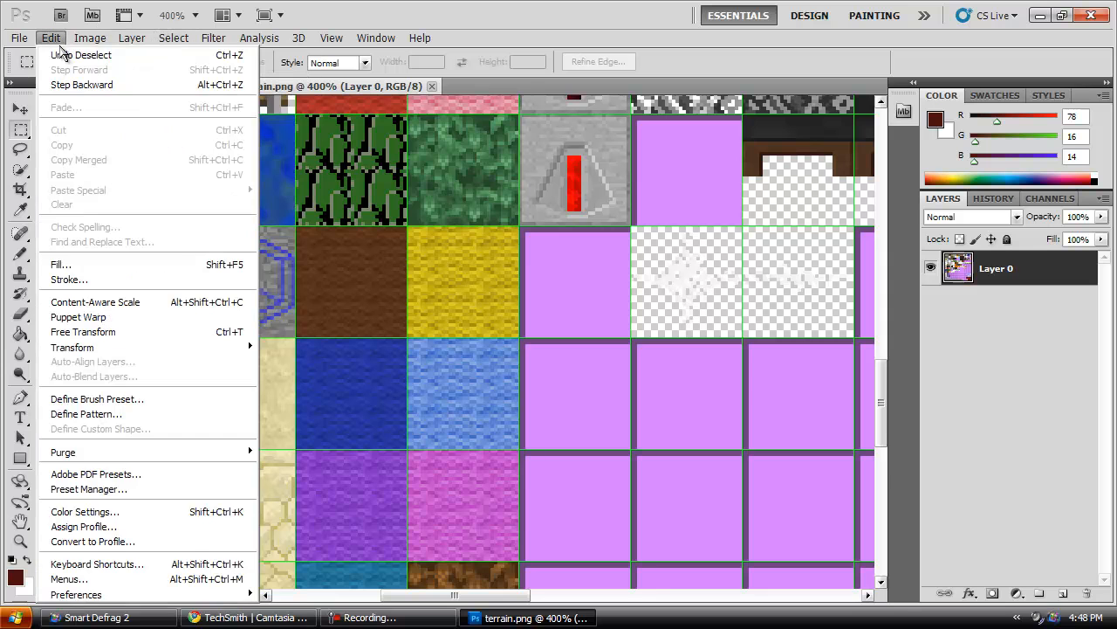
{"action": "mouse_move", "coordinate": [87, 598]}
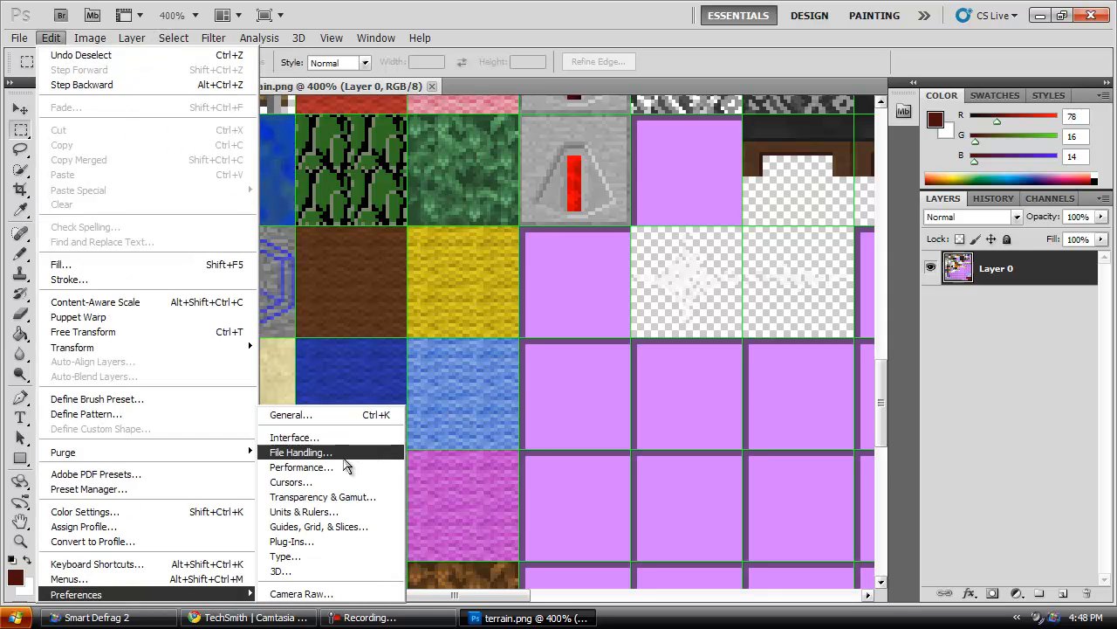
{"action": "left_click", "coordinate": [296, 528]}
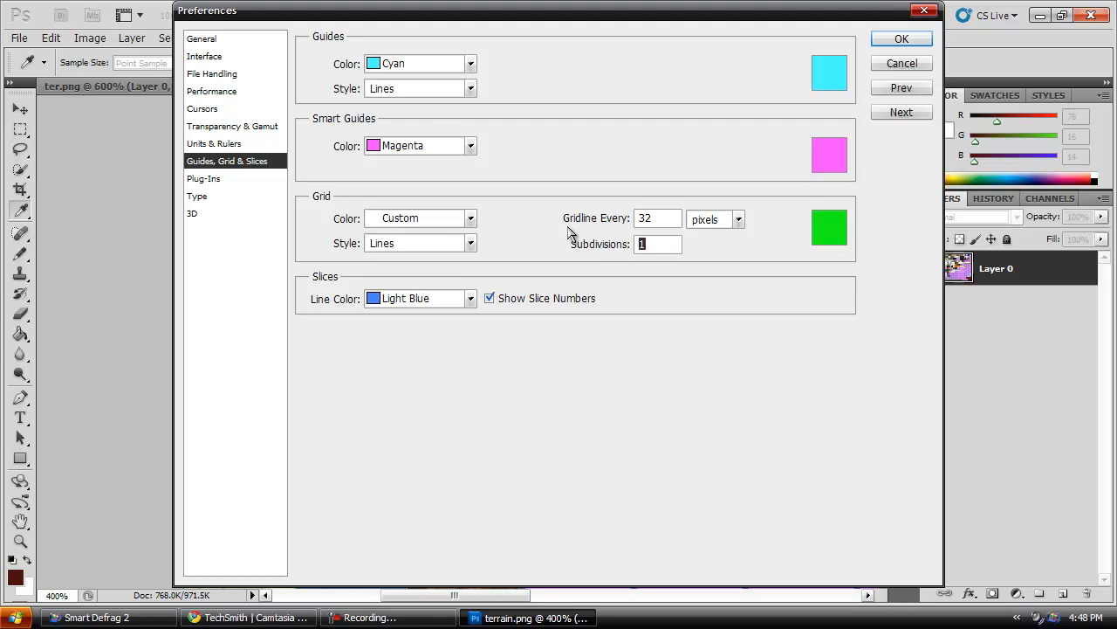
{"action": "left_click", "coordinate": [815, 233]}
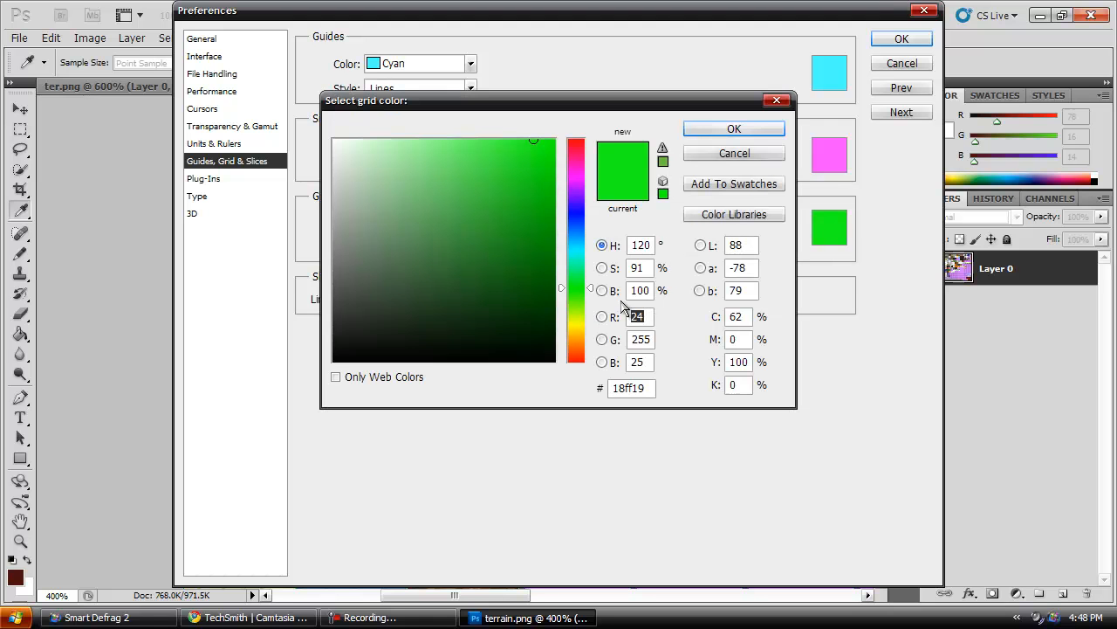
{"action": "left_click_drag", "start_coordinate": [539, 354], "coordinate": [559, 362]}
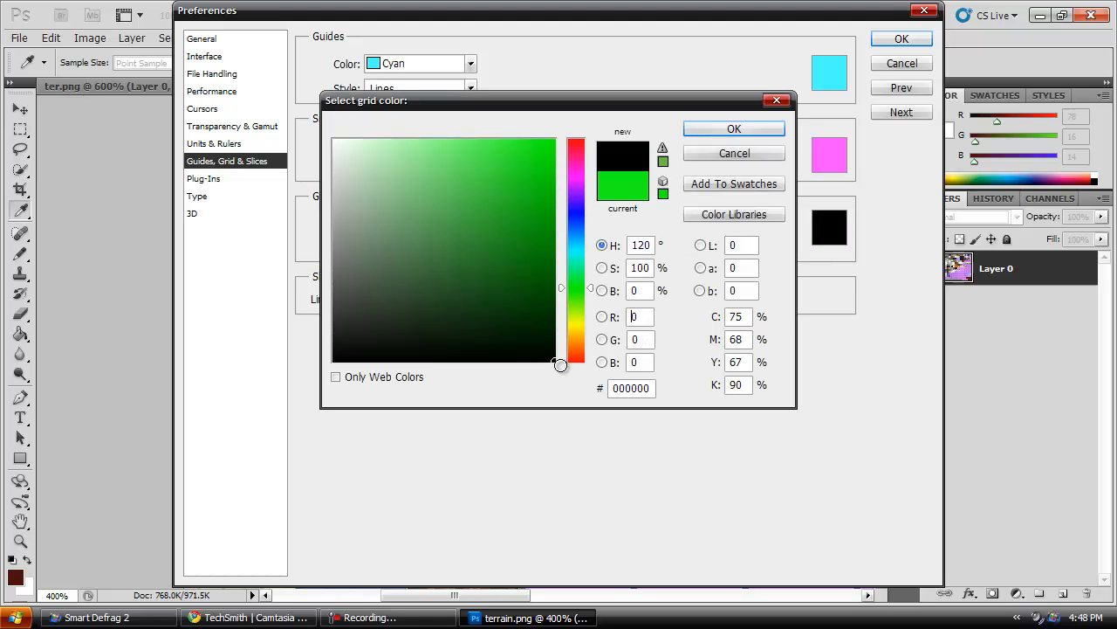
{"action": "left_click", "coordinate": [735, 131]}
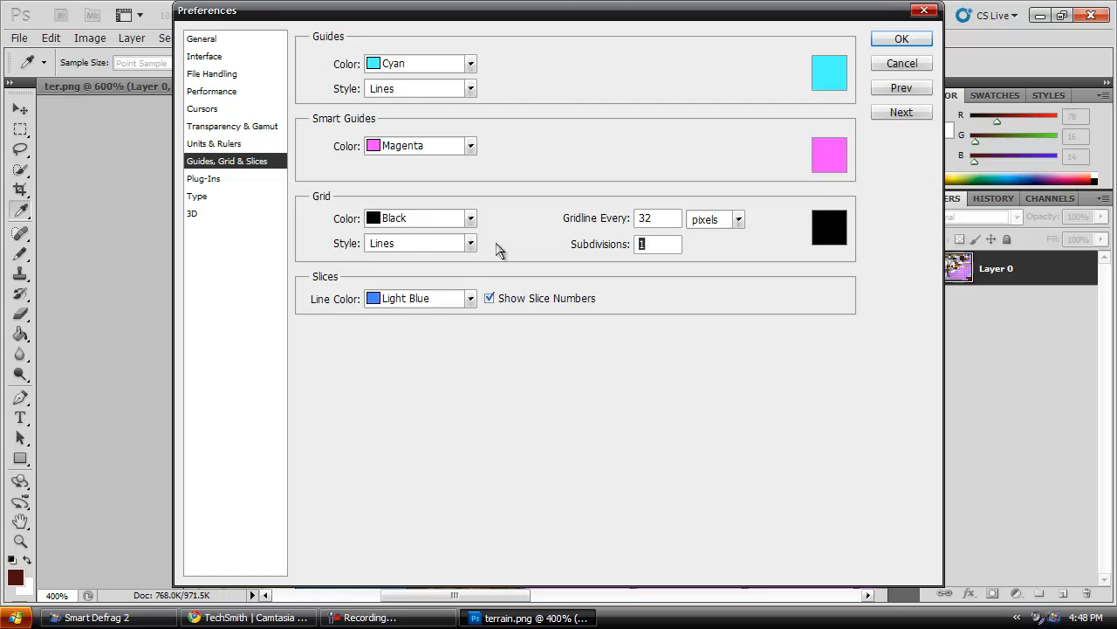
Step: Set the grid style to Lines with a gridline every 32 pixels and 1 subdivision, and apply the preferences
{"action": "left_click", "coordinate": [470, 245]}
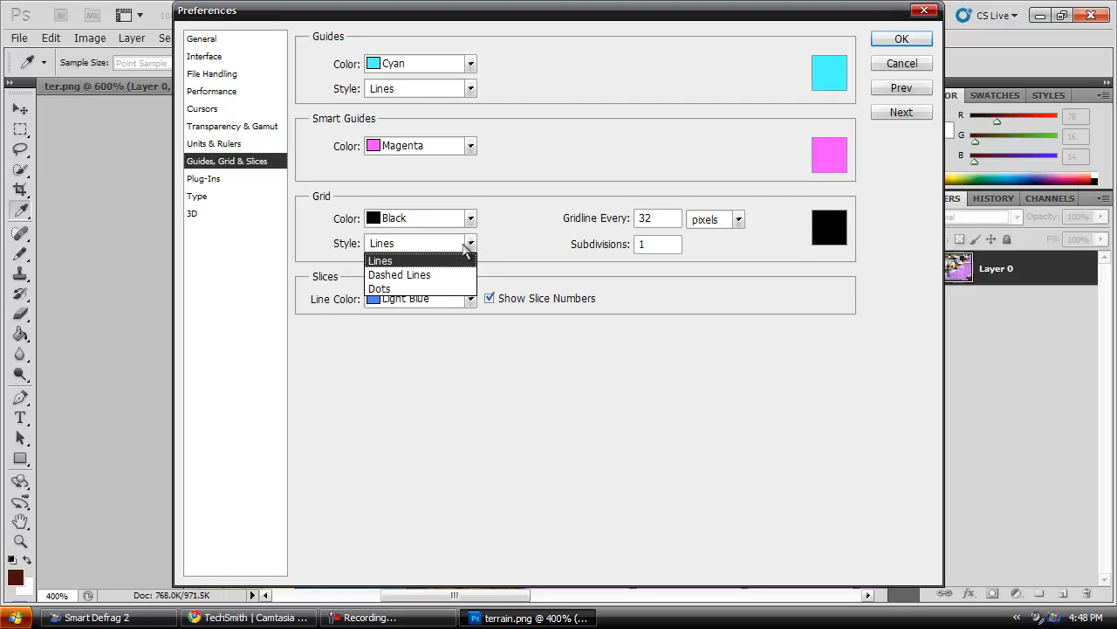
{"action": "left_click", "coordinate": [401, 260]}
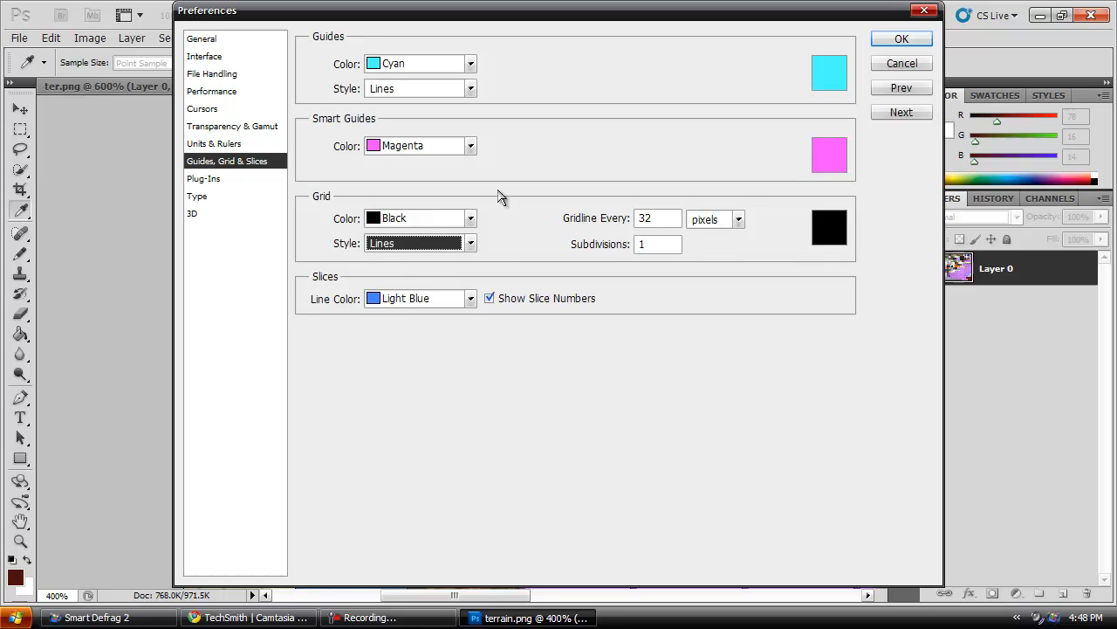
{"action": "left_click_drag", "start_coordinate": [674, 218], "coordinate": [560, 218]}
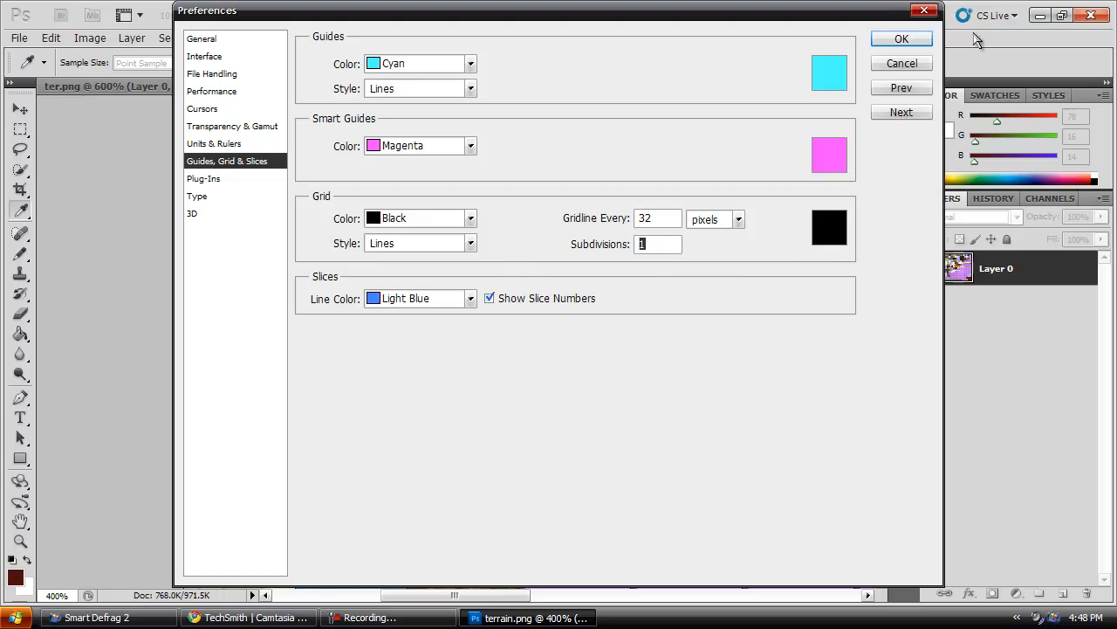
{"action": "left_click", "coordinate": [890, 40]}
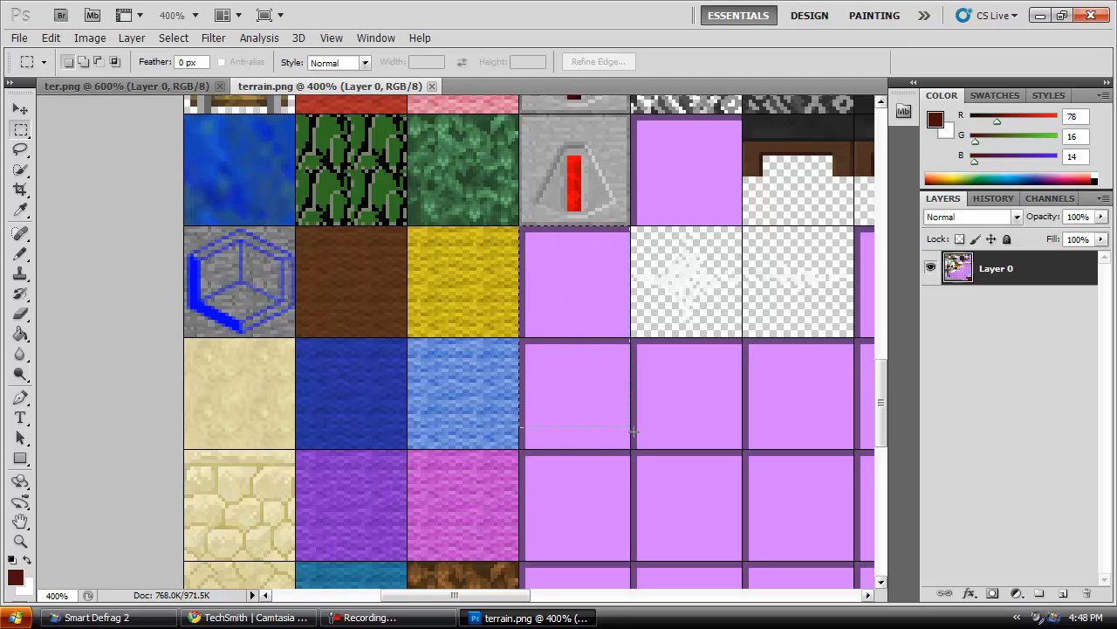
Step: Select the three stacked purple tiles directly below the bright red lever tile, erase them to transparency with the Eraser, and deselect
{"action": "left_click_drag", "start_coordinate": [630, 559], "coordinate": [629, 560]}
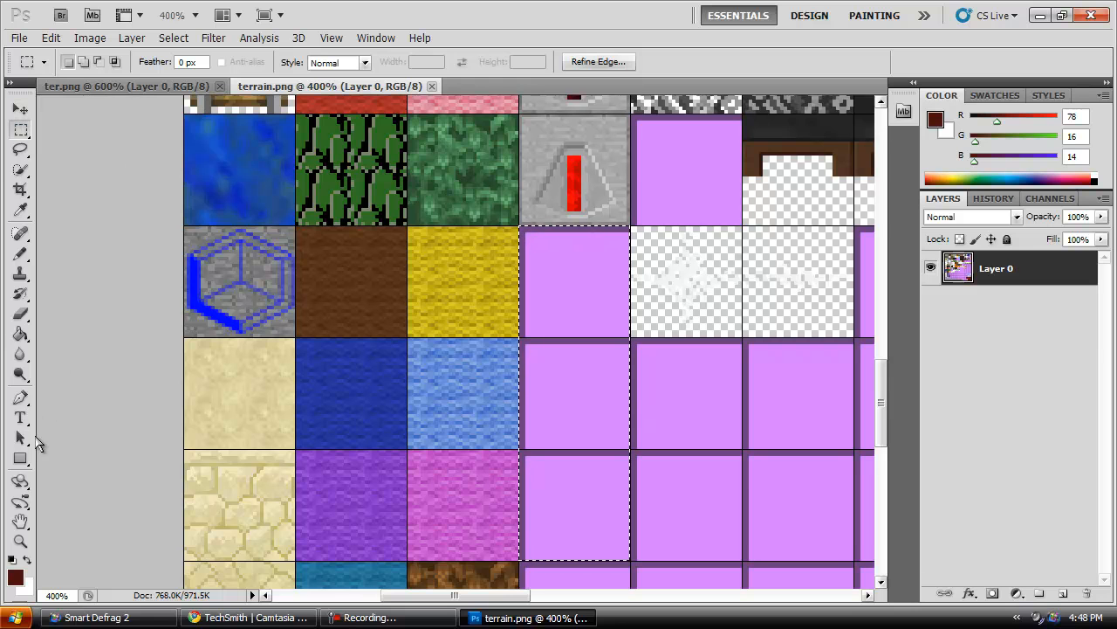
{"action": "left_click", "coordinate": [17, 317]}
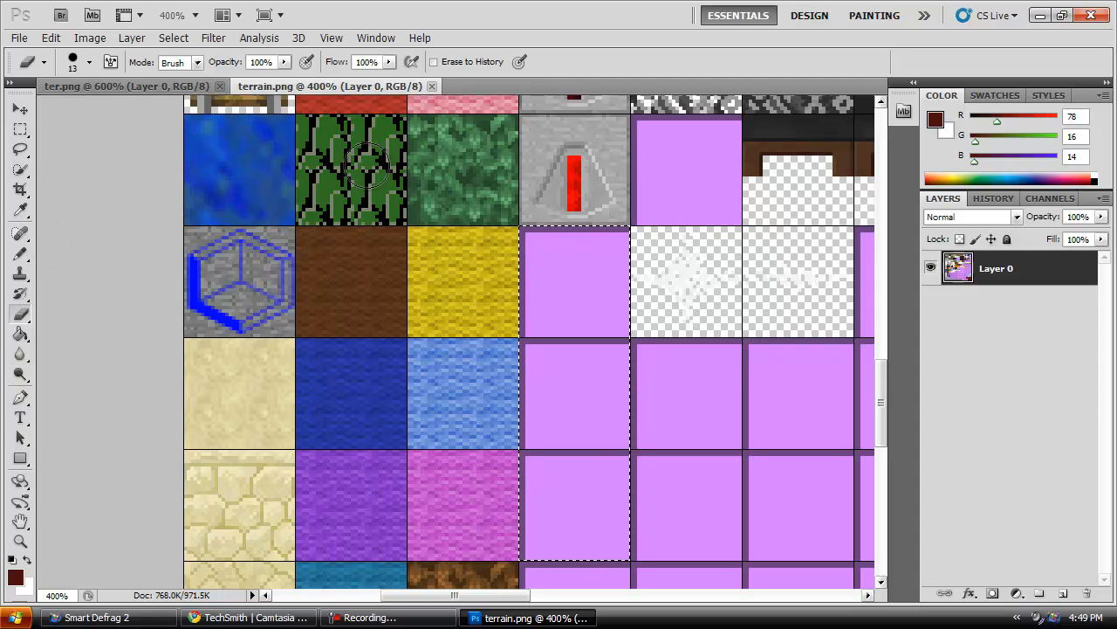
{"action": "mouse_move", "coordinate": [400, 318]}
{"action": "left_mouse_down"}
{"action": "mouse_move", "coordinate": [511, 295]}
{"action": "mouse_move", "coordinate": [635, 295]}
{"action": "mouse_move", "coordinate": [661, 326]}
{"action": "mouse_move", "coordinate": [564, 293]}
{"action": "mouse_move", "coordinate": [462, 396]}
{"action": "mouse_move", "coordinate": [616, 337]}
{"action": "mouse_move", "coordinate": [665, 381]}
{"action": "mouse_move", "coordinate": [506, 389]}
{"action": "mouse_move", "coordinate": [545, 302]}
{"action": "mouse_move", "coordinate": [541, 203]}
{"action": "mouse_move", "coordinate": [604, 276]}
{"action": "mouse_move", "coordinate": [585, 301]}
{"action": "mouse_move", "coordinate": [604, 223]}
{"action": "mouse_move", "coordinate": [654, 218]}
{"action": "mouse_move", "coordinate": [616, 254]}
{"action": "mouse_move", "coordinate": [543, 270]}
{"action": "mouse_move", "coordinate": [572, 528]}
{"action": "mouse_move", "coordinate": [504, 483]}
{"action": "mouse_move", "coordinate": [545, 329]}
{"action": "mouse_move", "coordinate": [540, 576]}
{"action": "mouse_move", "coordinate": [633, 472]}
{"action": "mouse_move", "coordinate": [611, 354]}
{"action": "mouse_move", "coordinate": [635, 572]}
{"action": "mouse_move", "coordinate": [572, 231]}
{"action": "mouse_move", "coordinate": [561, 538]}
{"action": "mouse_move", "coordinate": [500, 552]}
{"action": "mouse_move", "coordinate": [662, 527]}
{"action": "mouse_move", "coordinate": [596, 231]}
{"action": "left_mouse_up"}
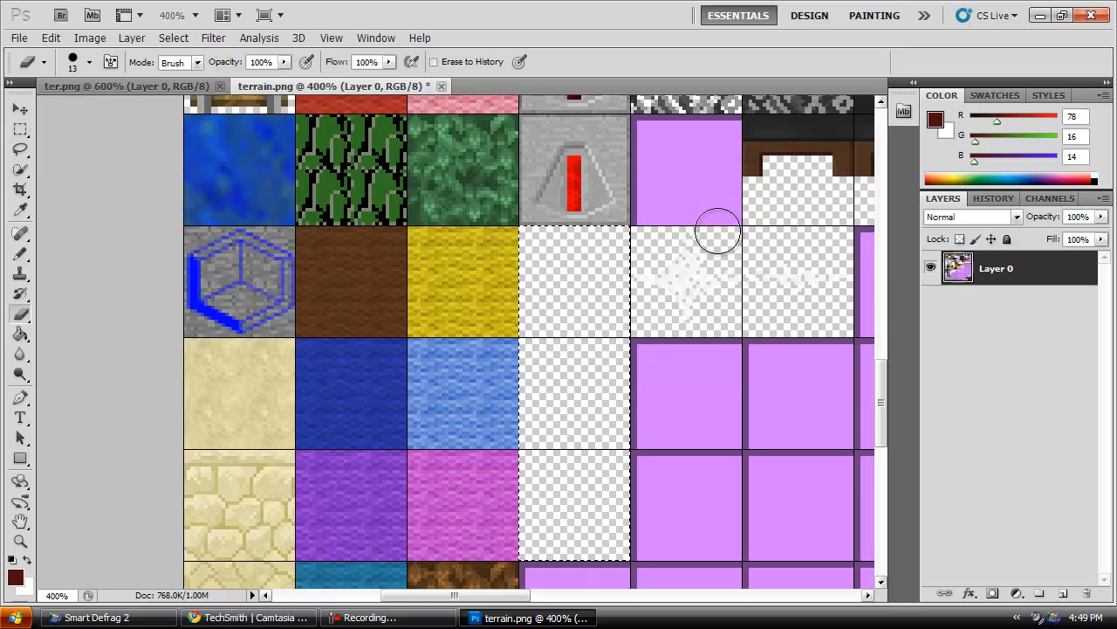
{"action": "left_click", "coordinate": [21, 130]}
{"action": "left_click", "coordinate": [370, 315]}
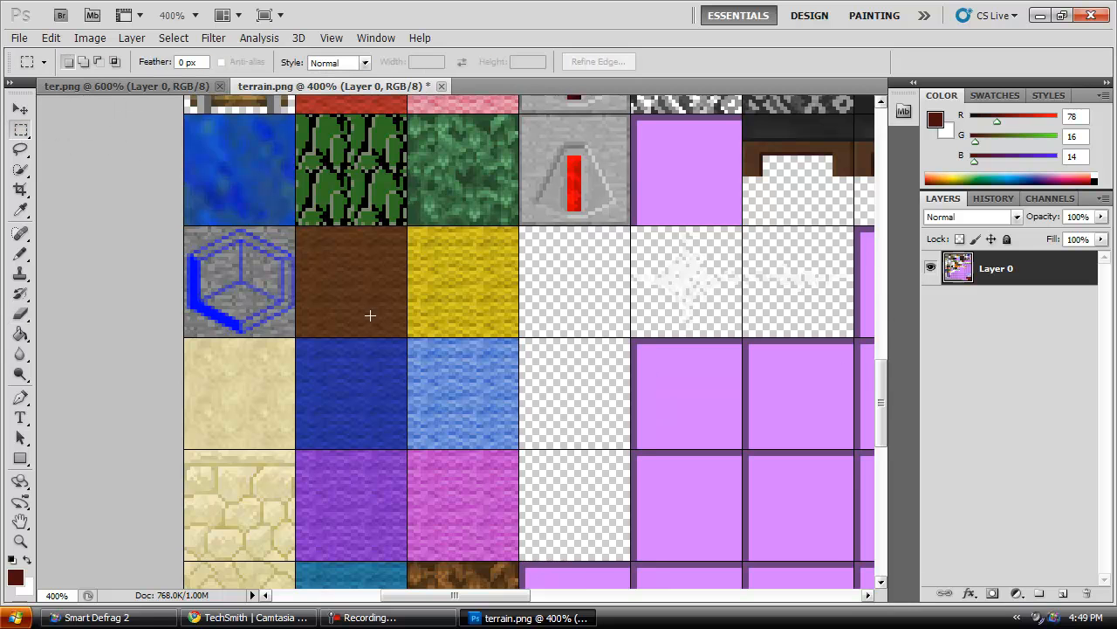
Step: Select the straight rail tile above the blue water-like tile and copy it to a new layer with Layer via Copy
{"action": "left_click_drag", "start_coordinate": [880, 415], "coordinate": [885, 382]}
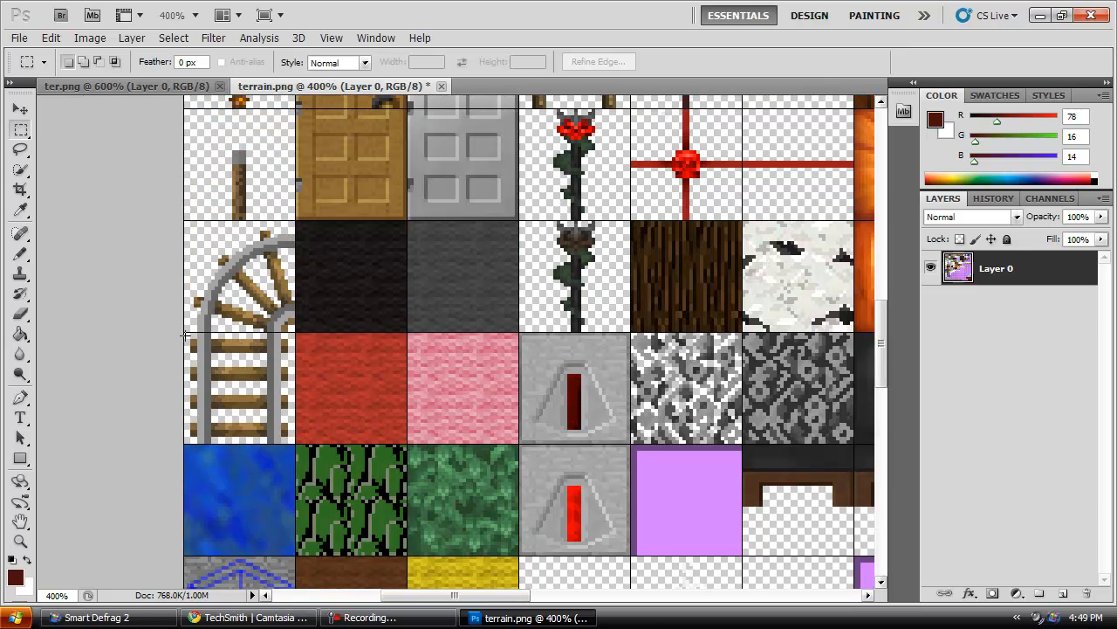
{"action": "left_click_drag", "start_coordinate": [229, 412], "coordinate": [295, 444]}
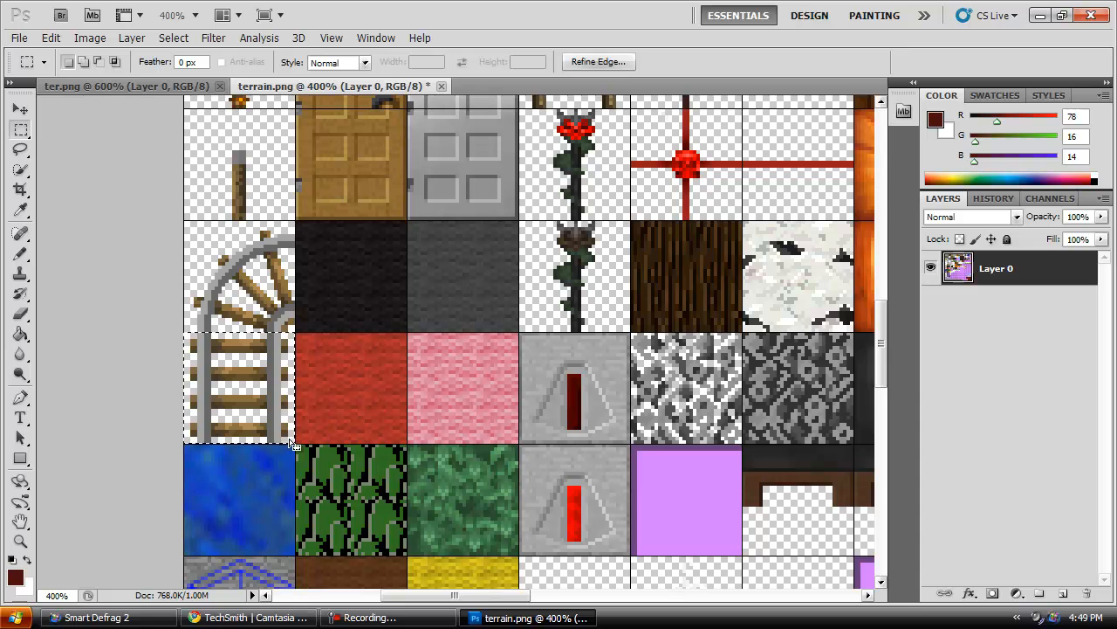
{"action": "right_click", "coordinate": [270, 418]}
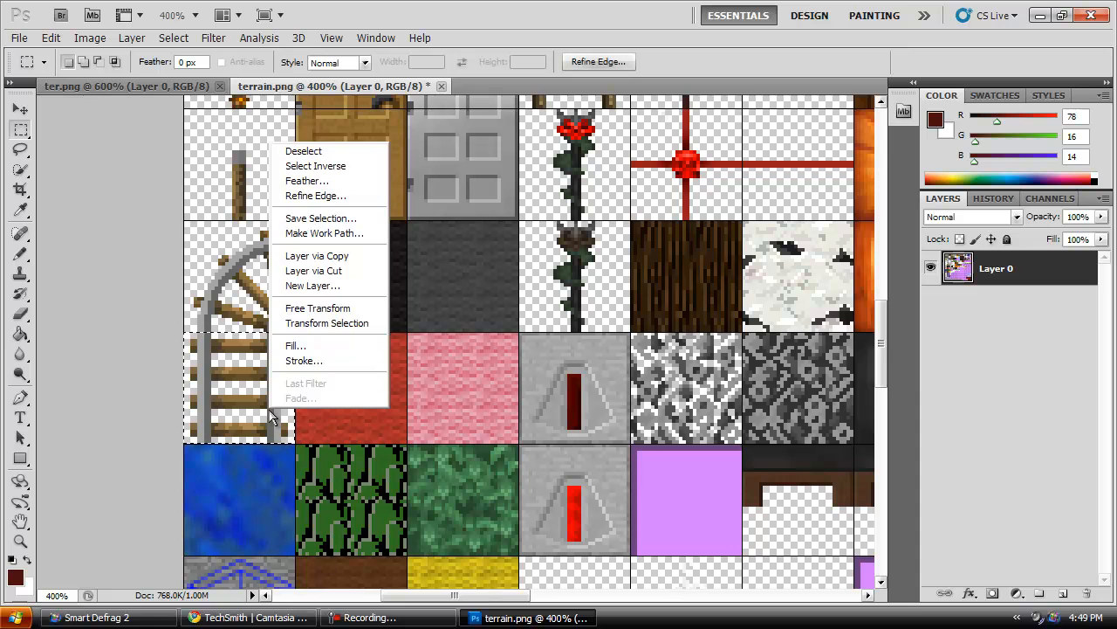
{"action": "left_click", "coordinate": [319, 257]}
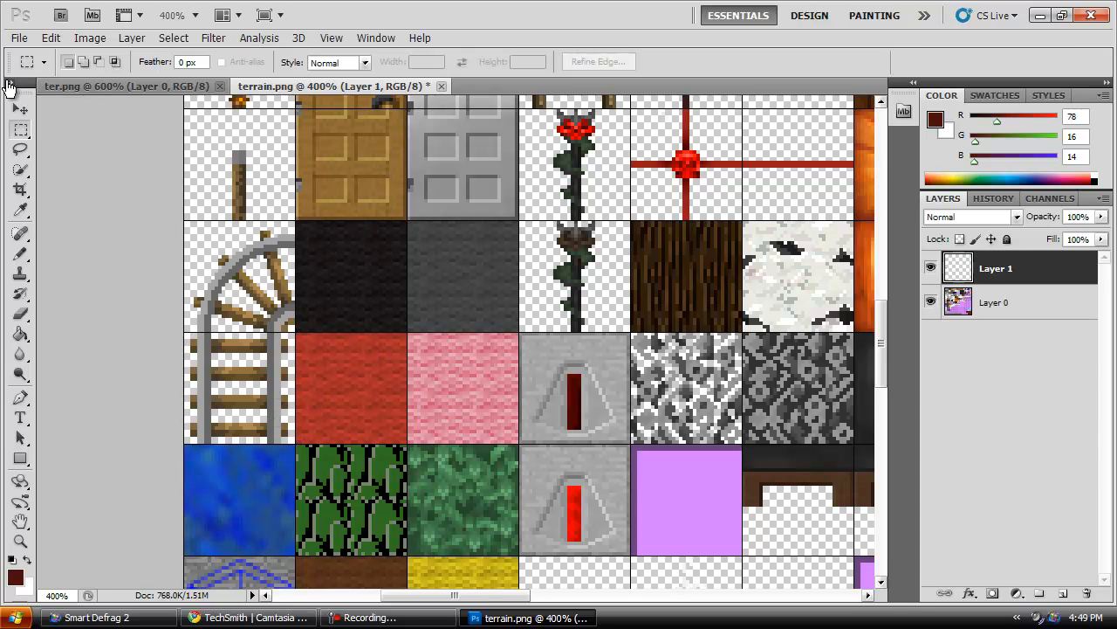
Step: Move the copied rail into the uppermost of the three erased tiles, directly below the bright red lever tile
{"action": "left_click", "coordinate": [21, 108]}
{"action": "left_click_drag", "start_coordinate": [238, 386], "coordinate": [677, 450]}
{"action": "left_click_drag", "start_coordinate": [882, 329], "coordinate": [884, 371]}
{"action": "left_click_drag", "start_coordinate": [581, 311], "coordinate": [582, 391]}
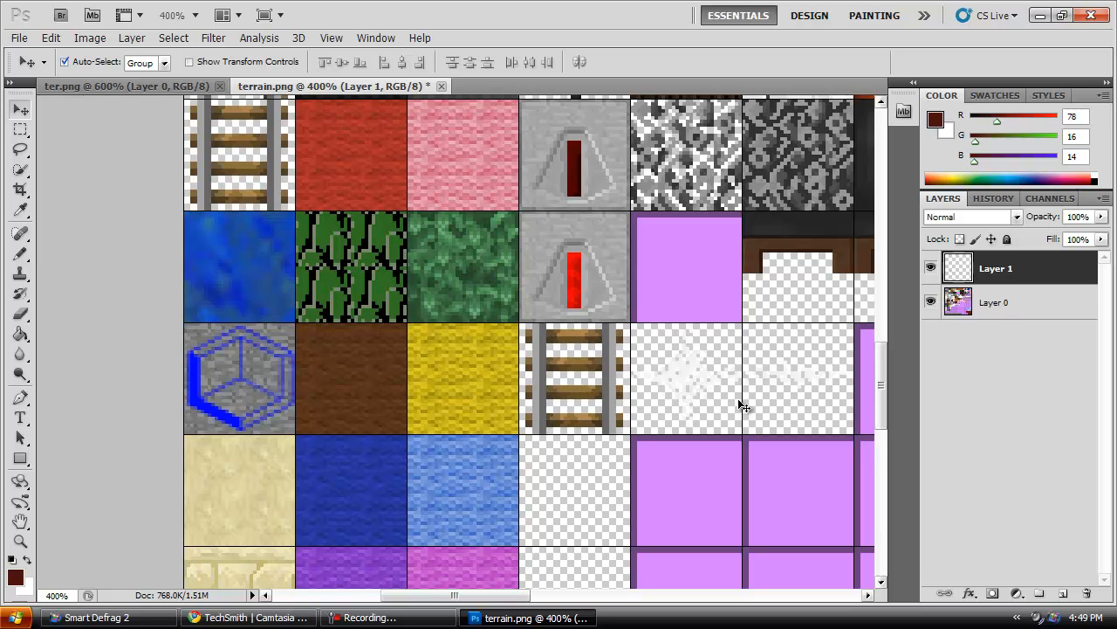
{"action": "left_click_drag", "start_coordinate": [881, 373], "coordinate": [882, 405]}
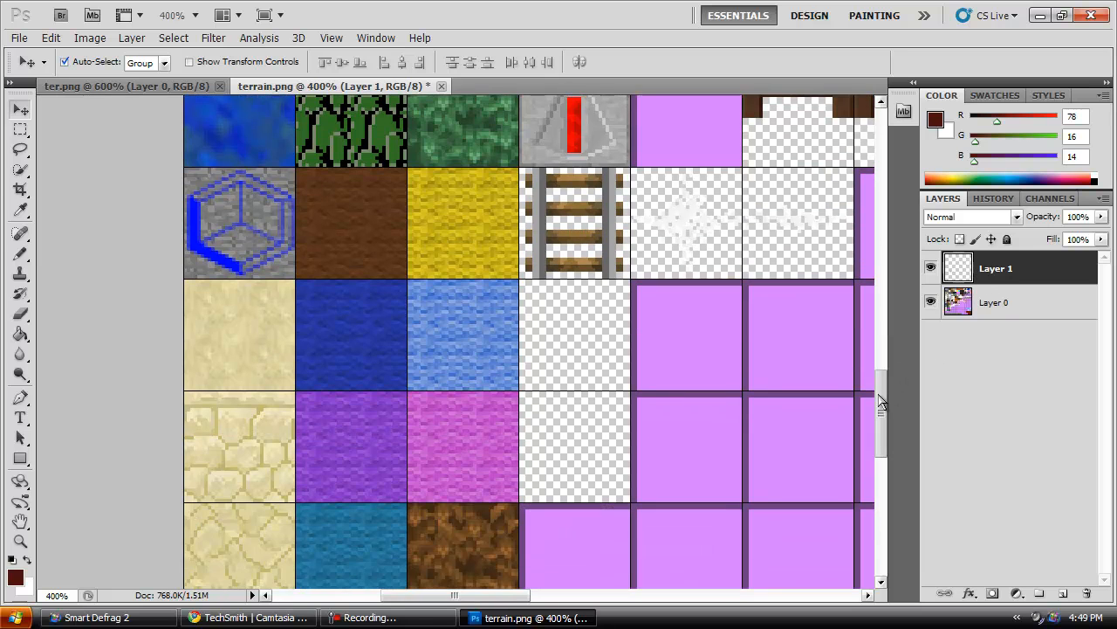
{"action": "right_click", "coordinate": [989, 282]}
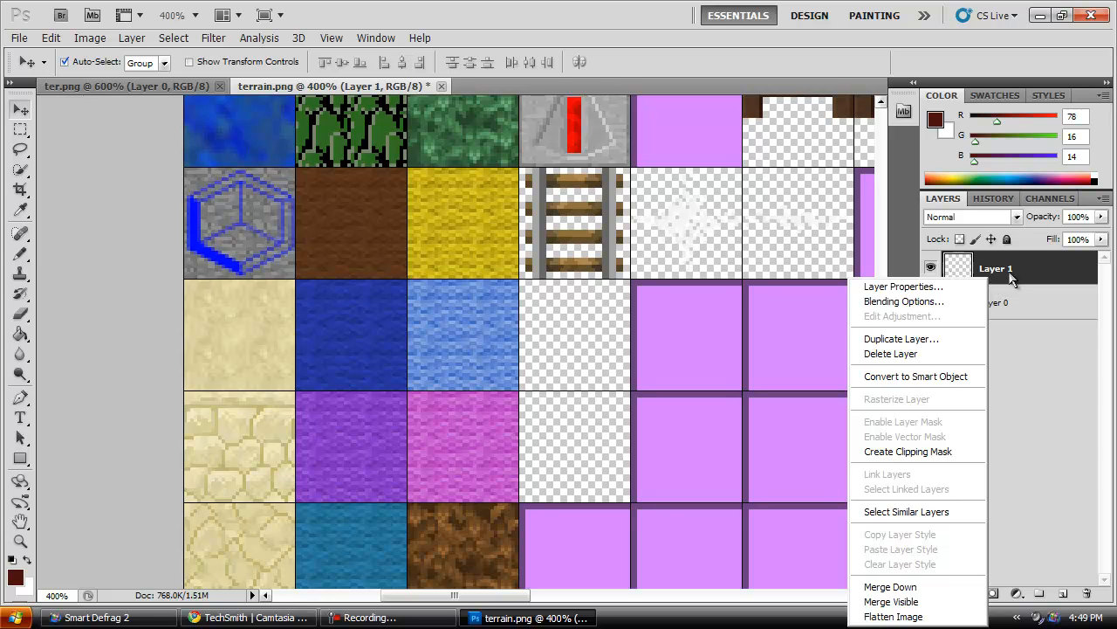
{"action": "left_click", "coordinate": [1007, 272]}
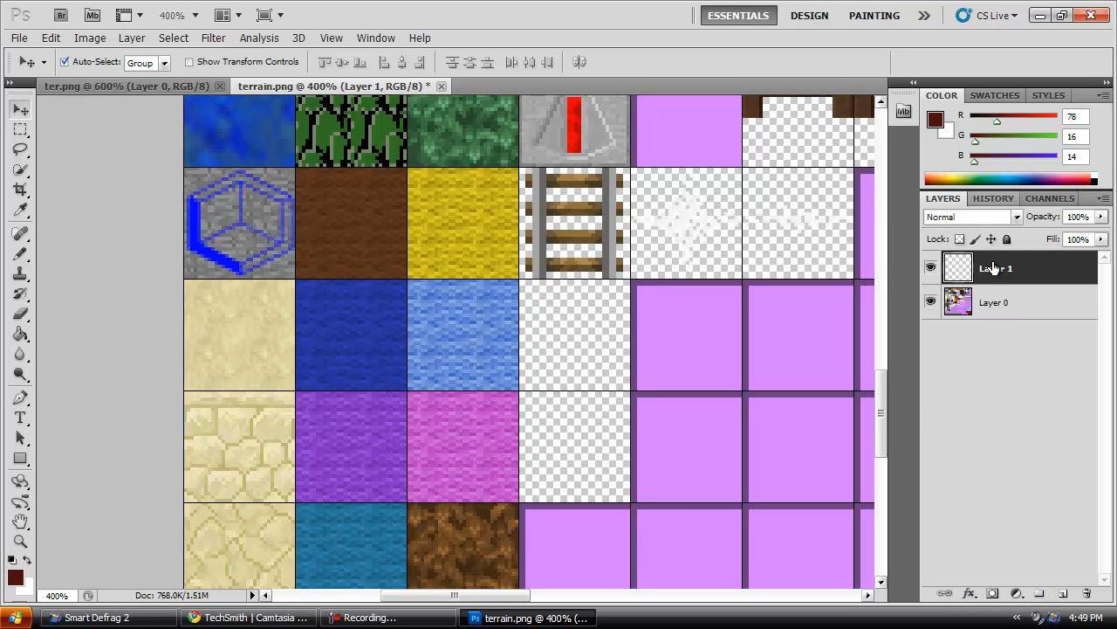
{"action": "right_click", "coordinate": [961, 265]}
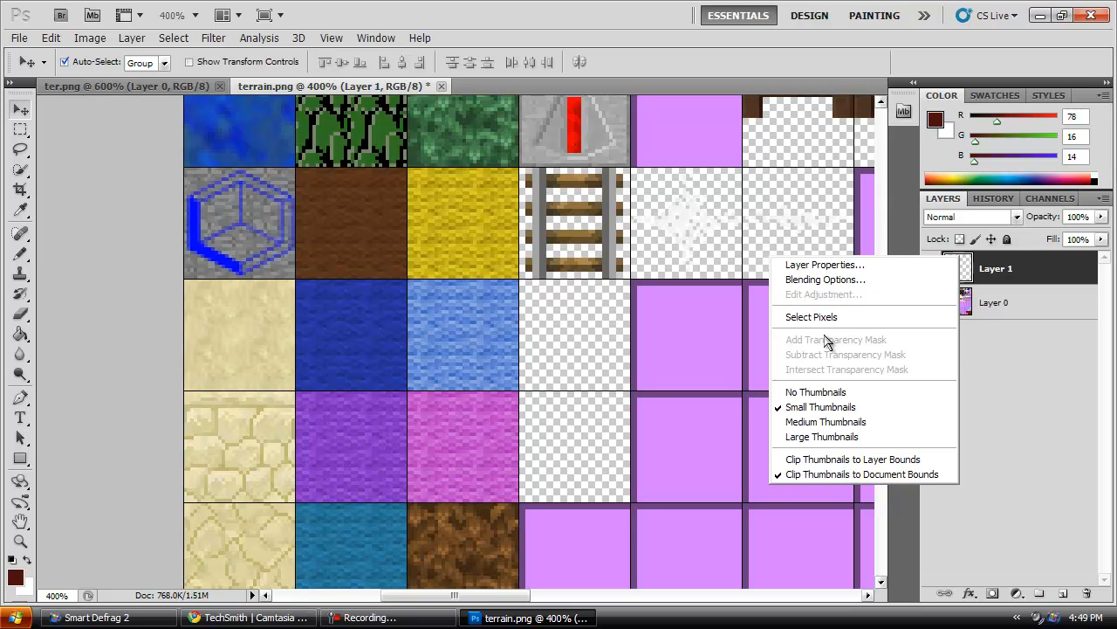
Step: Duplicate the rail layer, Layer 1, twice within terrain.png, keeping the names Layer 1 copy and Layer 1 copy 2
{"action": "right_click", "coordinate": [1008, 269]}
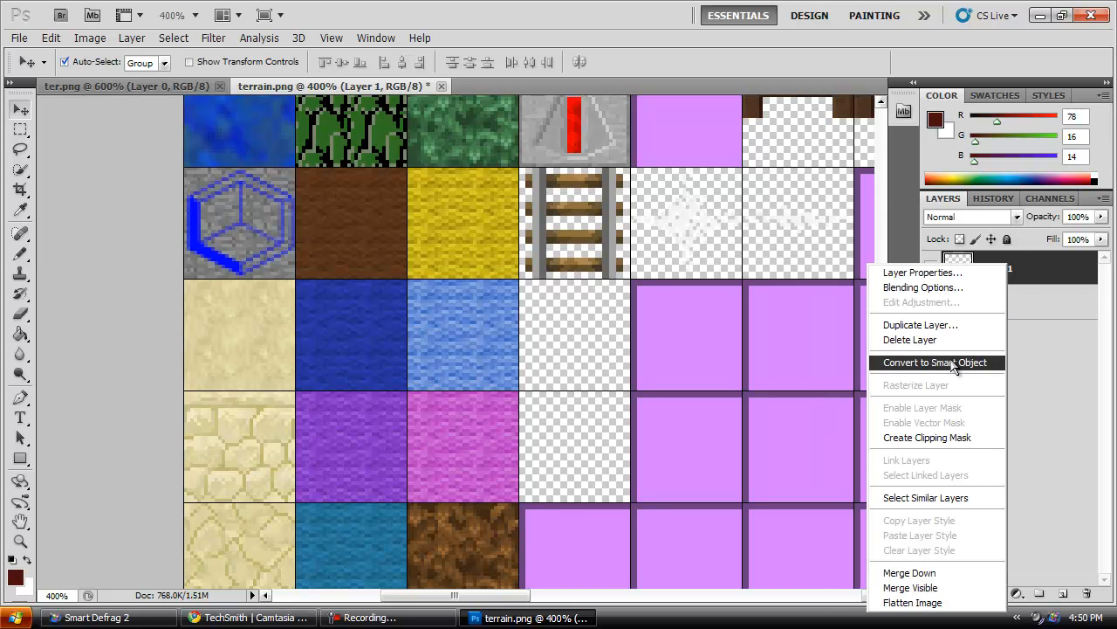
{"action": "left_click", "coordinate": [899, 325]}
{"action": "left_click", "coordinate": [709, 181]}
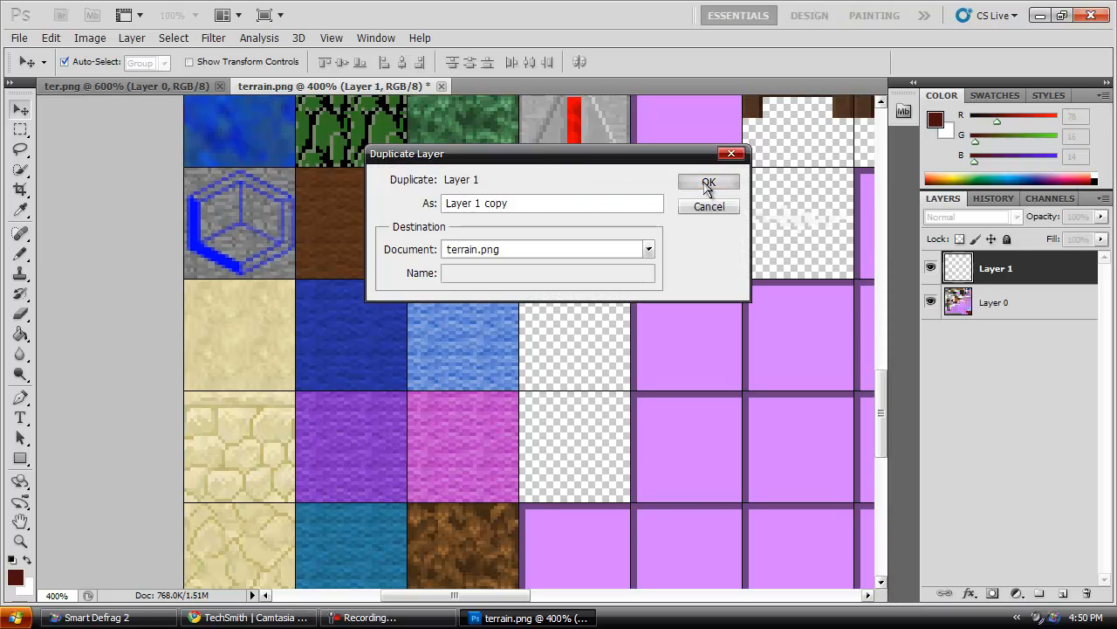
{"action": "right_click", "coordinate": [1024, 312]}
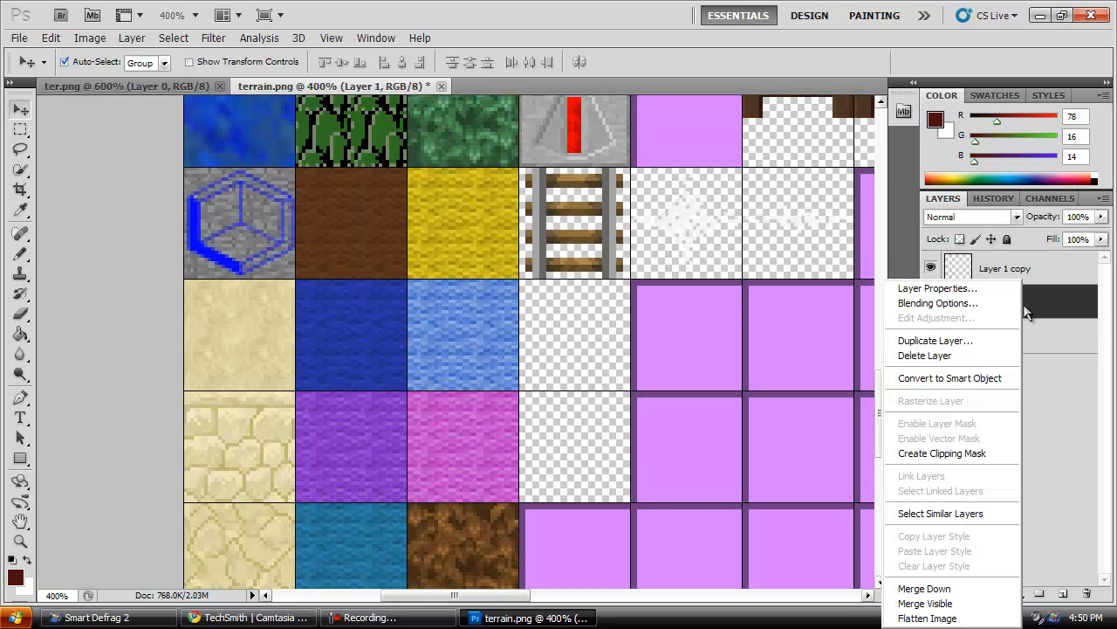
{"action": "left_click", "coordinate": [954, 346]}
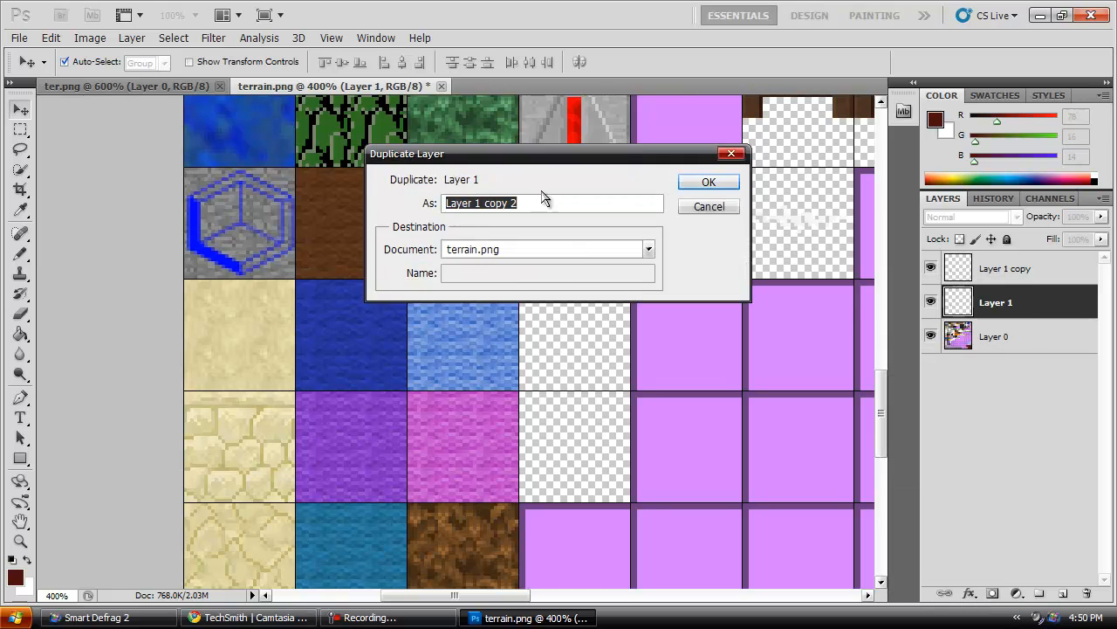
{"action": "left_click", "coordinate": [709, 183]}
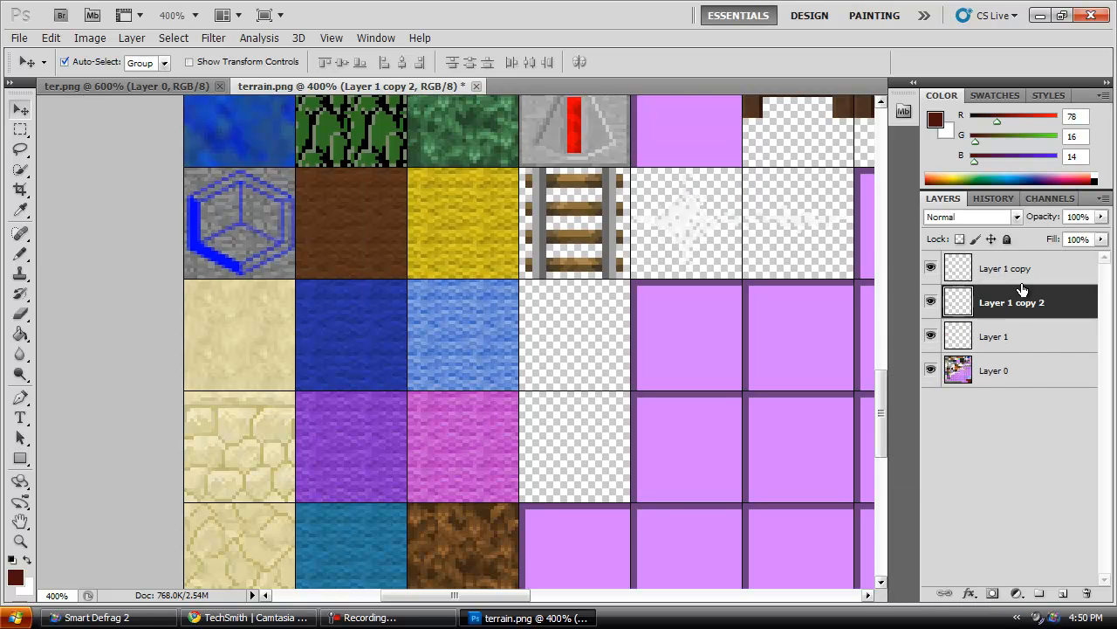
Step: Move the two duplicated rails into the remaining erased tiles so that three straight rails stack vertically
{"action": "left_click_drag", "start_coordinate": [569, 234], "coordinate": [573, 349]}
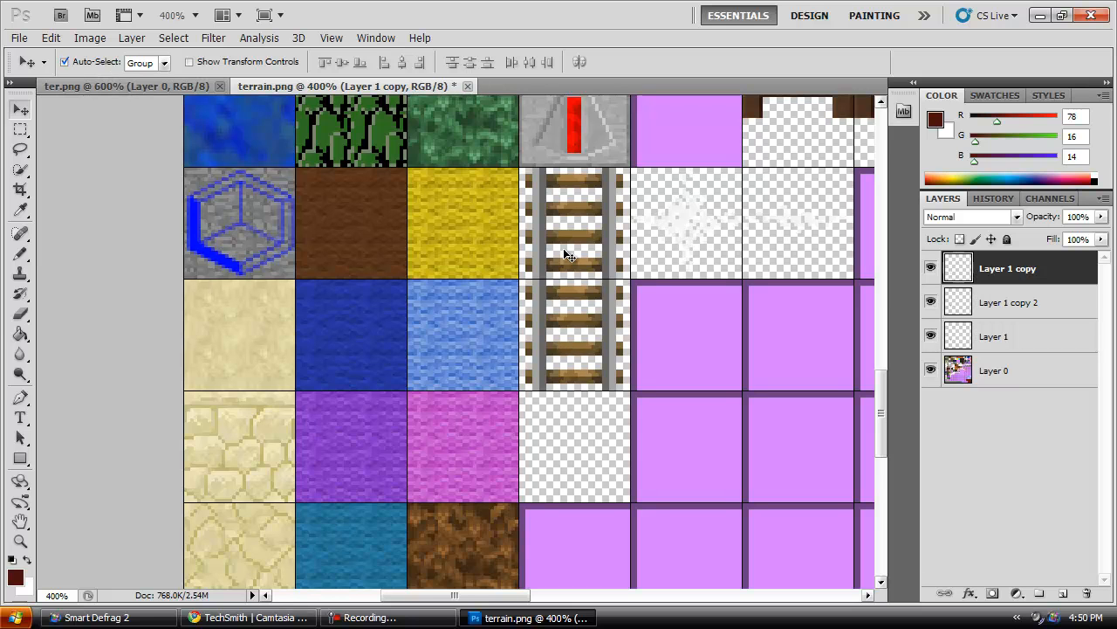
{"action": "left_click_drag", "start_coordinate": [565, 231], "coordinate": [594, 243]}
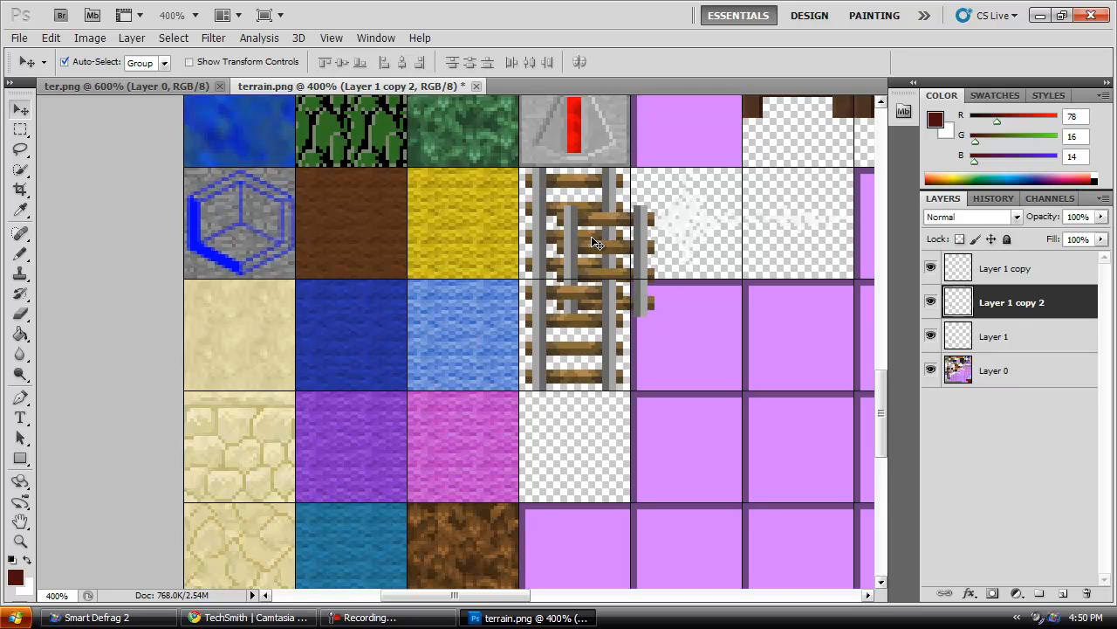
{"action": "left_click", "coordinate": [538, 224]}
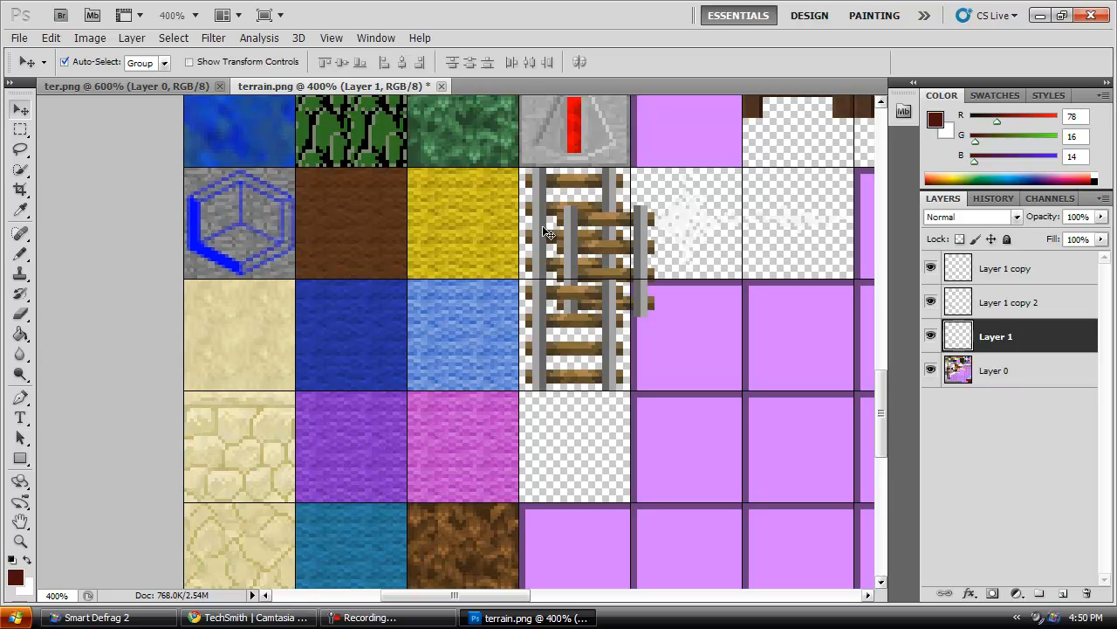
{"action": "left_click", "coordinate": [570, 254]}
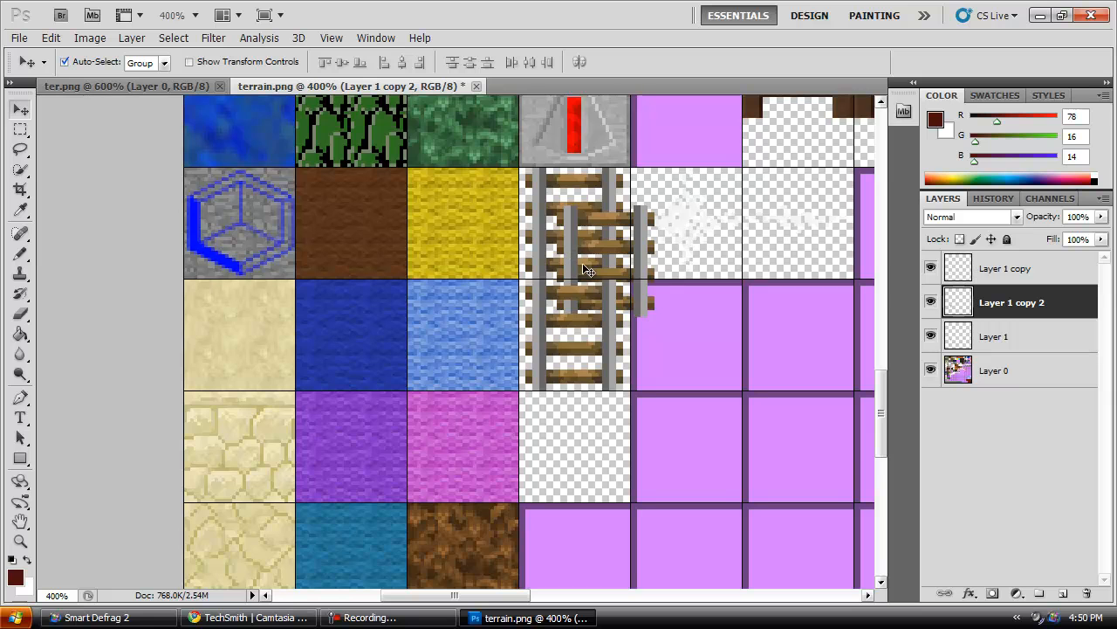
{"action": "left_click_drag", "start_coordinate": [566, 245], "coordinate": [538, 434]}
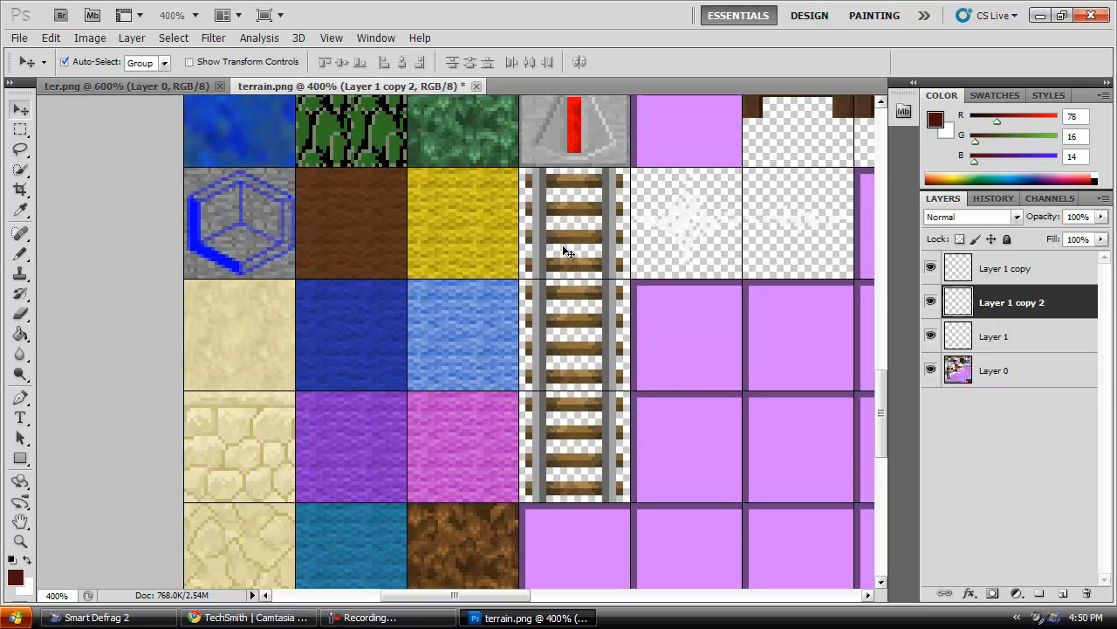
Step: Examine the powered and detector rail tiles below the bright red lever in ter.png up close as a reference
{"action": "left_click", "coordinate": [123, 85]}
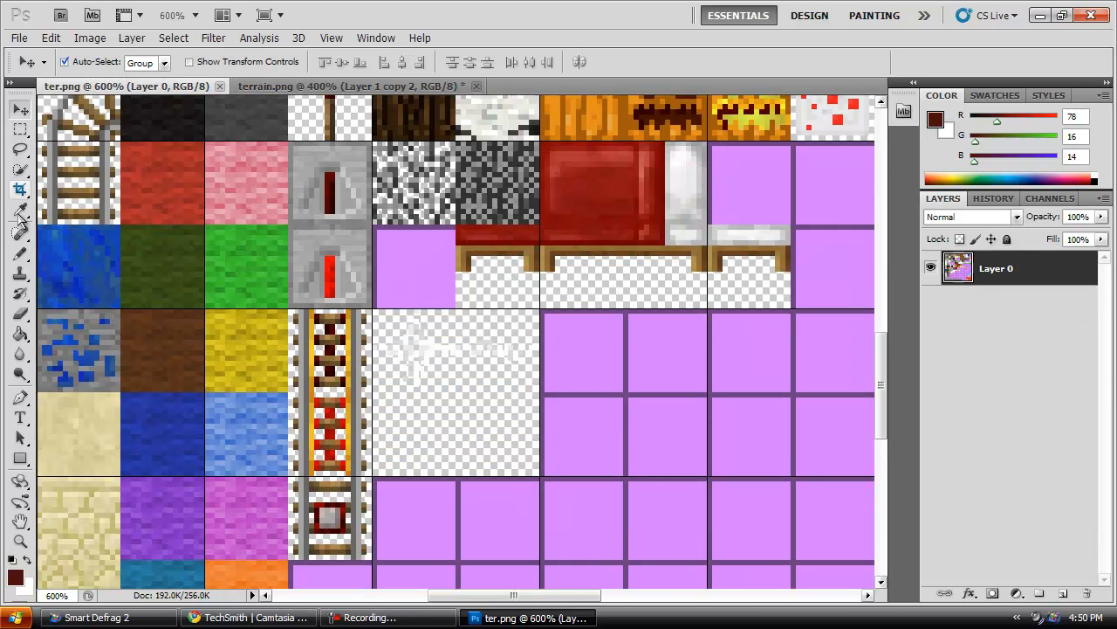
{"action": "left_click", "coordinate": [21, 540]}
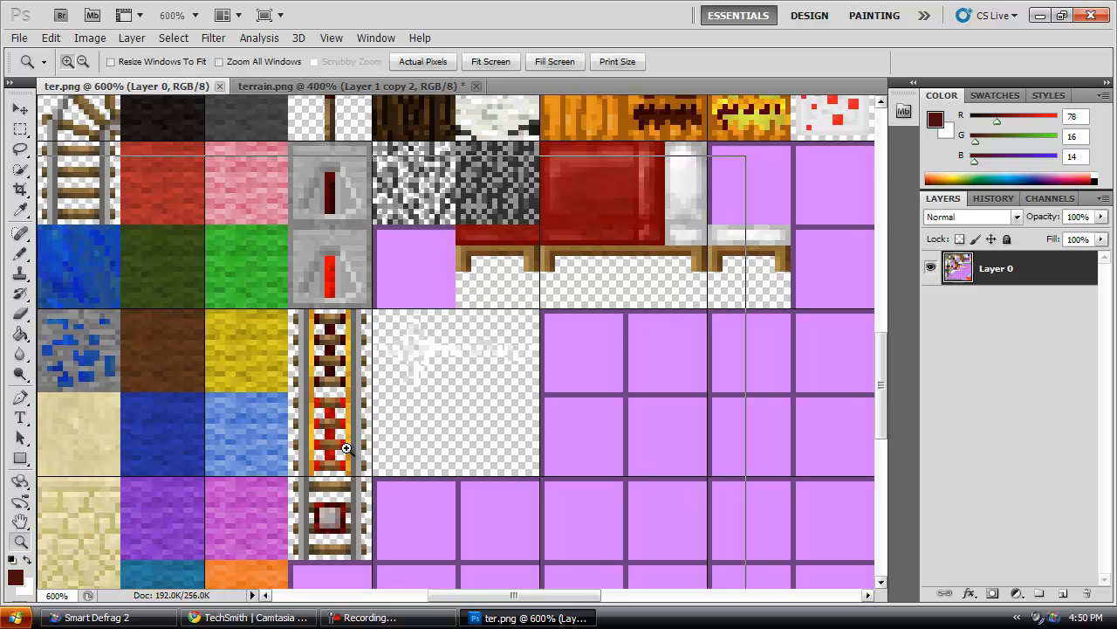
{"action": "left_click", "coordinate": [343, 397]}
{"action": "left_click", "coordinate": [411, 392]}
{"action": "left_click", "coordinate": [313, 413]}
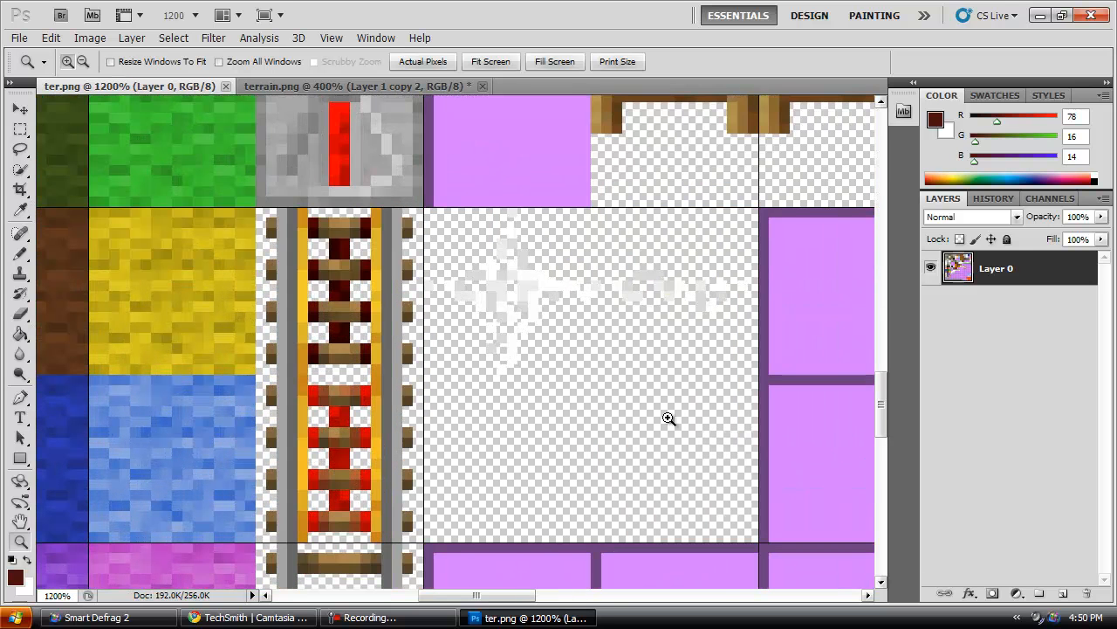
{"action": "scroll", "coordinate": [859, 336], "scroll_direction": "down", "scroll_amount": 3}
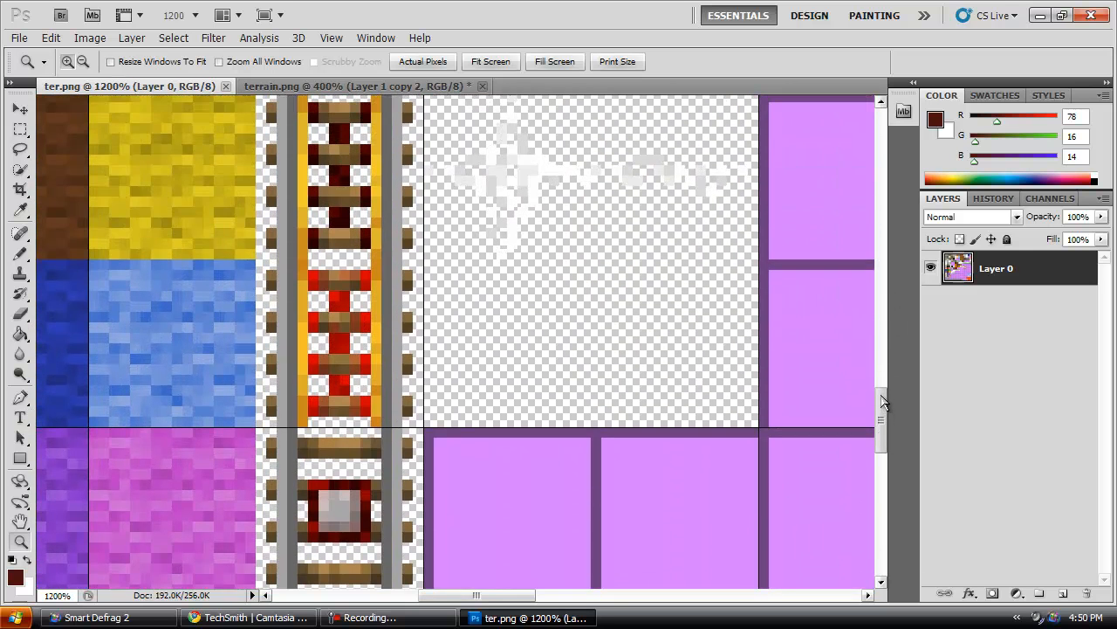
{"action": "right_click", "coordinate": [317, 234]}
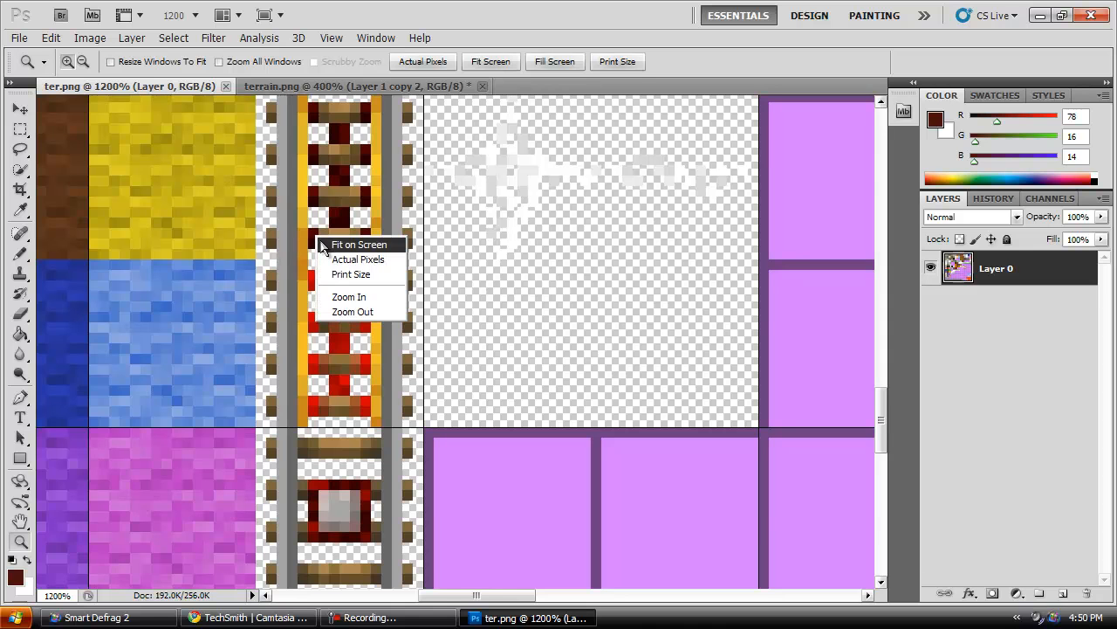
{"action": "left_click", "coordinate": [353, 312]}
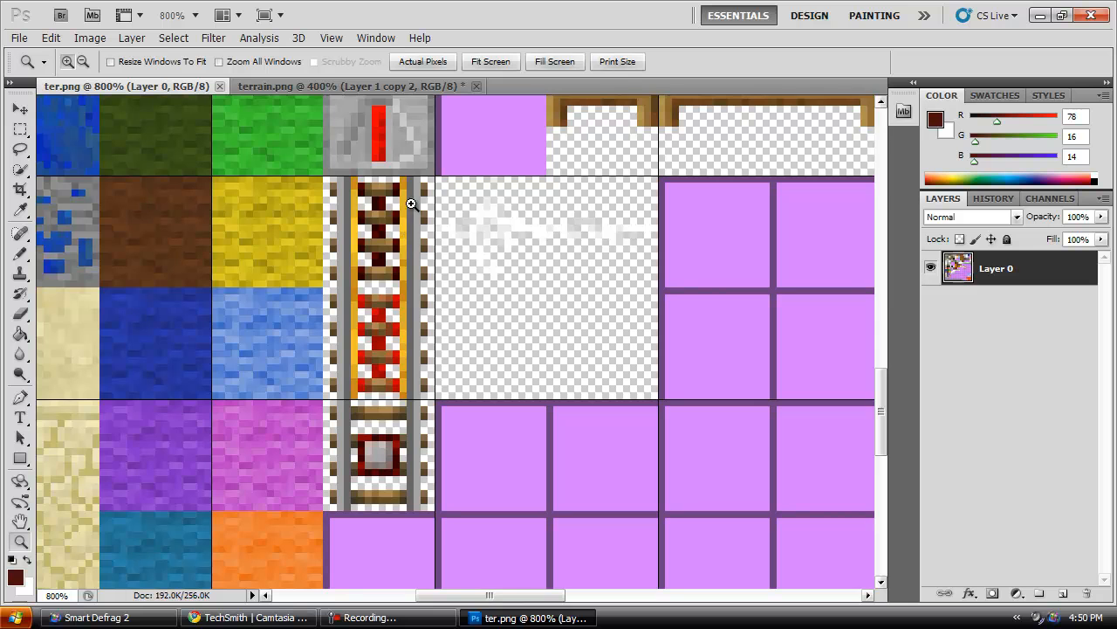
{"action": "left_click", "coordinate": [267, 103]}
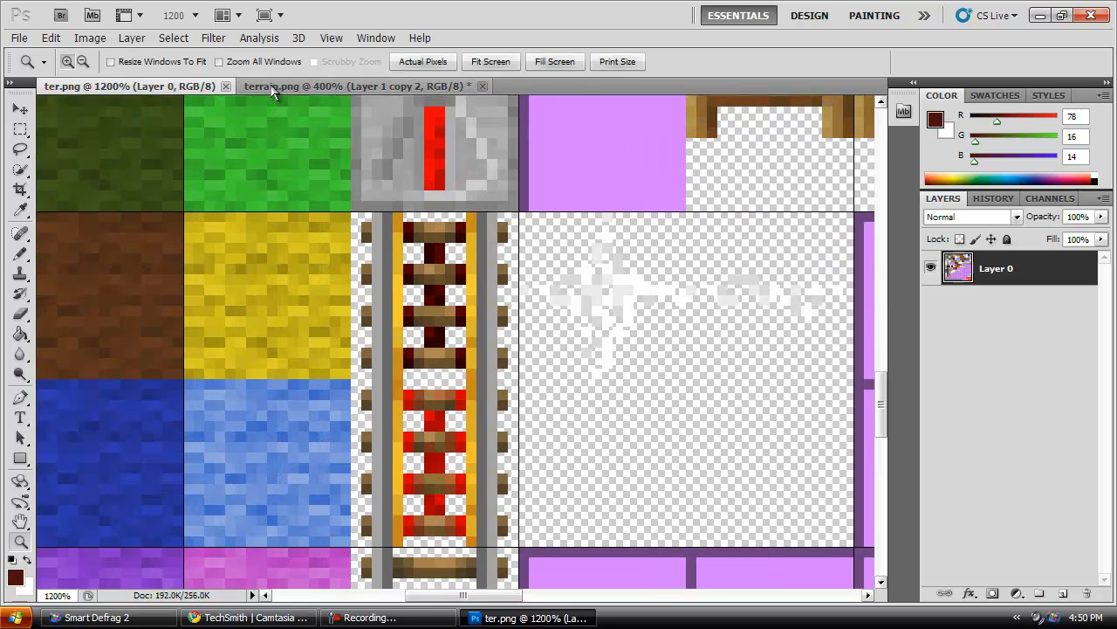
{"action": "right_click", "coordinate": [428, 388]}
{"action": "left_click", "coordinate": [467, 464]}
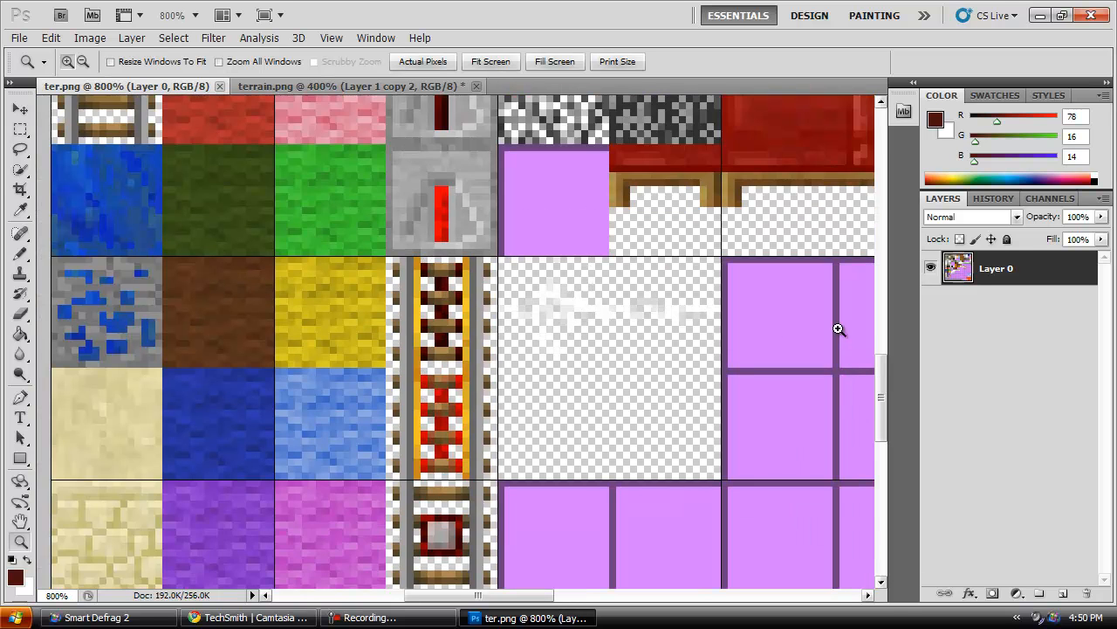
{"action": "mouse_move", "coordinate": [881, 389]}
{"action": "left_mouse_down"}
{"action": "mouse_move", "coordinate": [880, 419]}
{"action": "mouse_move", "coordinate": [880, 375]}
{"action": "left_mouse_up"}
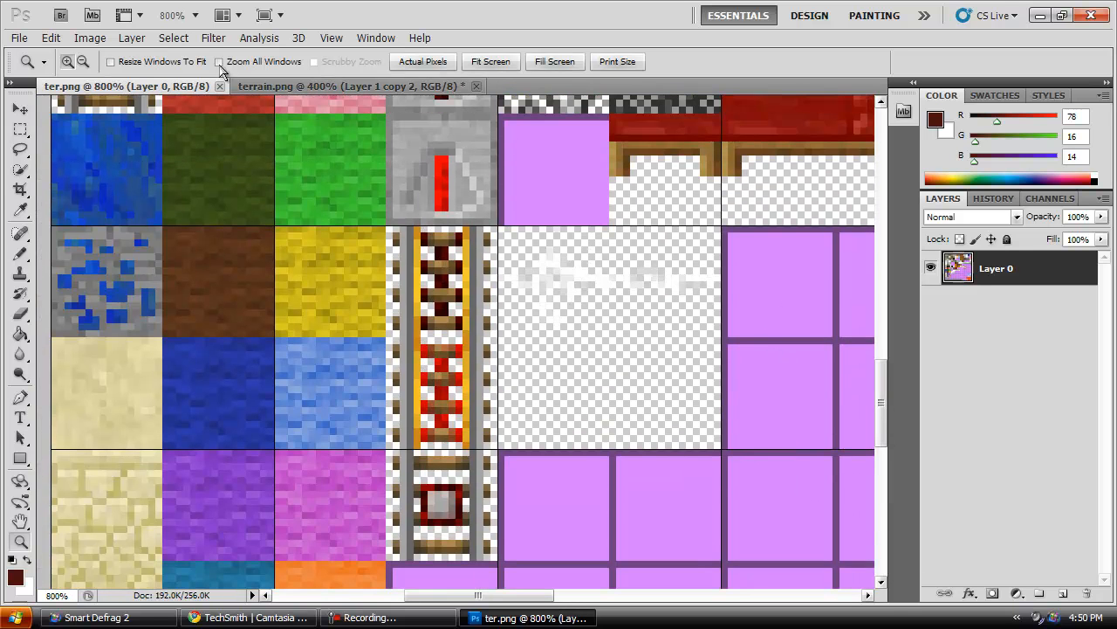
Step: Merge Layer 1 copy and Layer 1 copy 2 in terrain.png down into Layer 1 so all three rails share one layer
{"action": "left_click", "coordinate": [304, 87]}
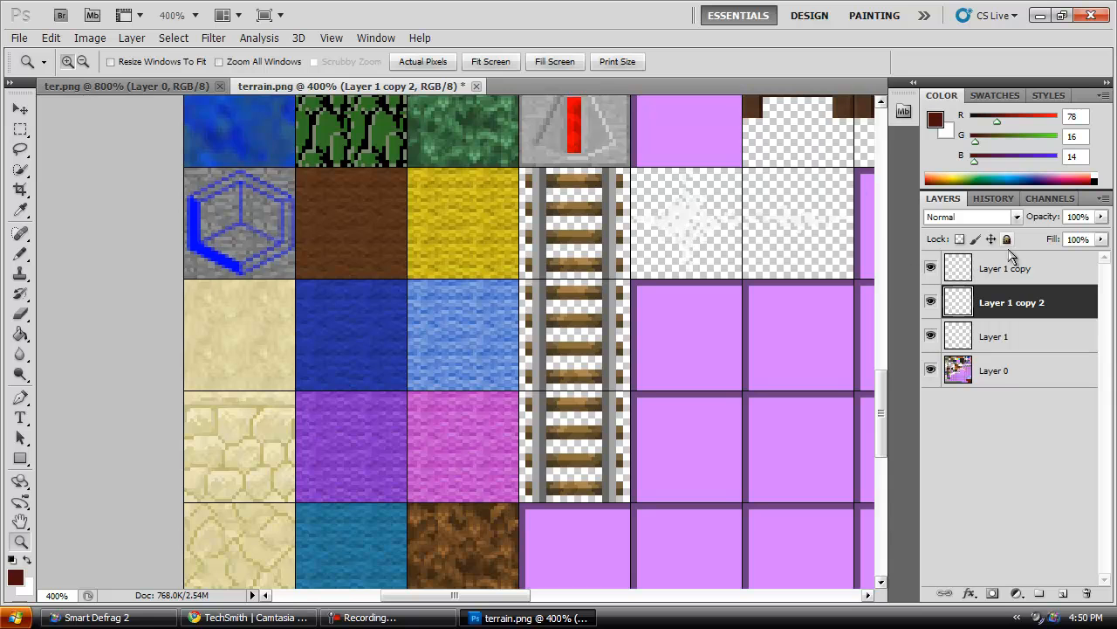
{"action": "left_click", "coordinate": [1002, 278]}
{"action": "right_click", "coordinate": [1002, 280]}
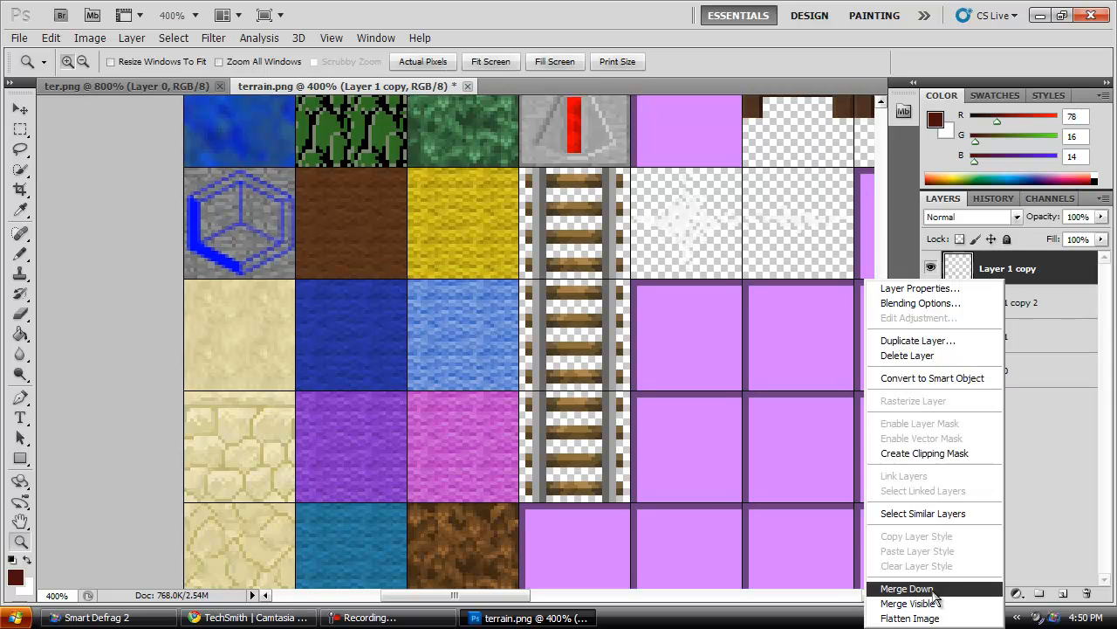
{"action": "left_click", "coordinate": [906, 589]}
{"action": "right_click", "coordinate": [1003, 267]}
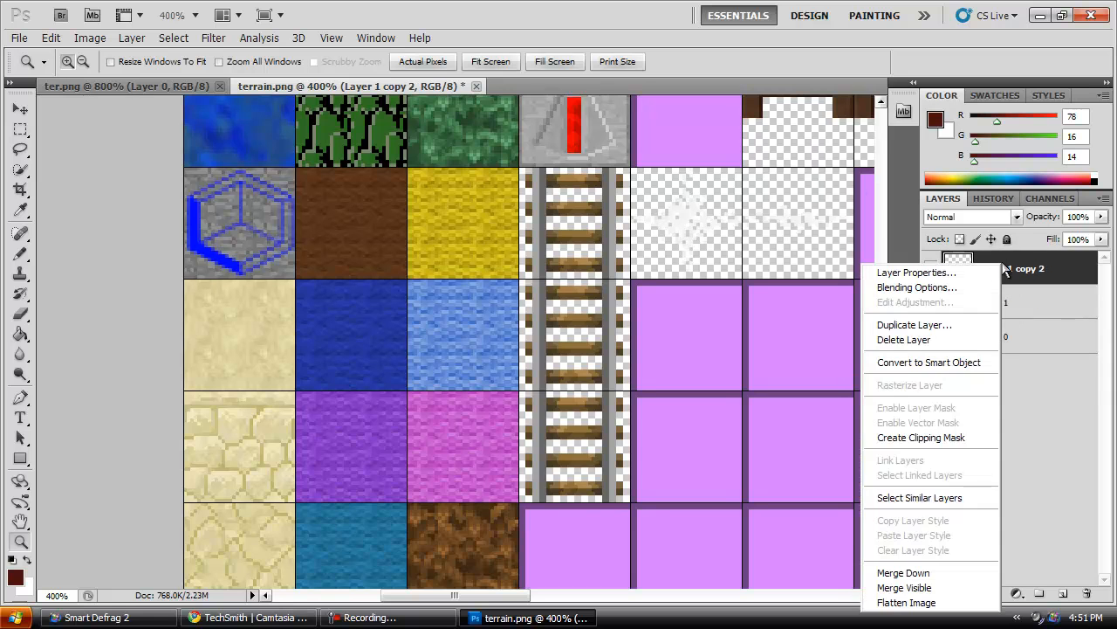
{"action": "left_click", "coordinate": [956, 577]}
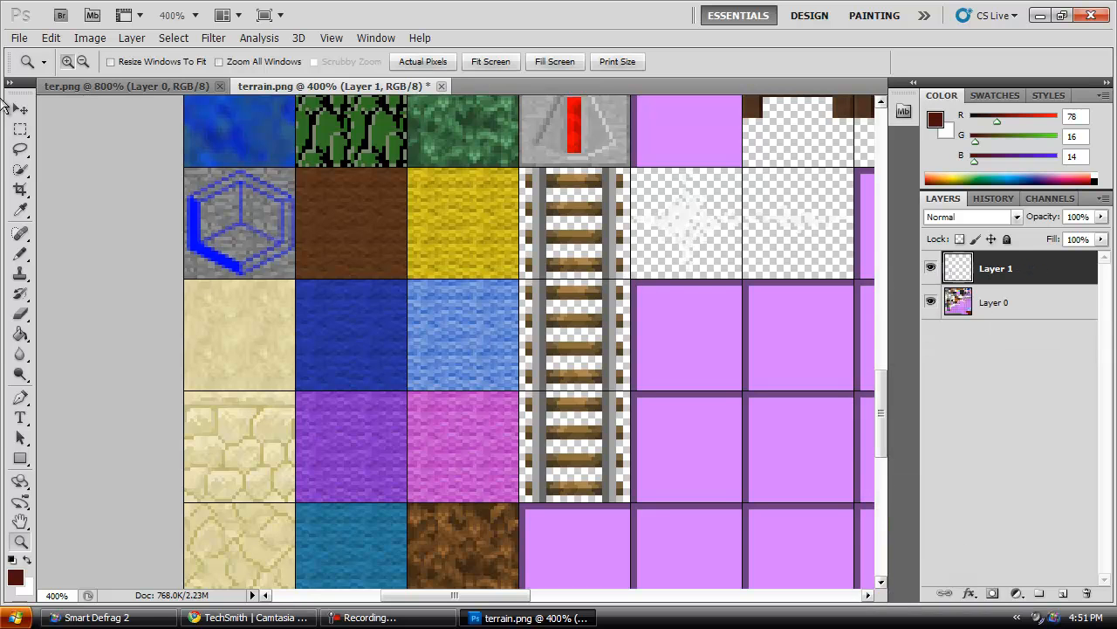
{"action": "left_click", "coordinate": [22, 111]}
{"action": "mouse_move", "coordinate": [596, 372]}
{"action": "left_mouse_down"}
{"action": "mouse_move", "coordinate": [624, 372]}
{"action": "mouse_move", "coordinate": [729, 454]}
{"action": "mouse_move", "coordinate": [627, 332]}
{"action": "mouse_move", "coordinate": [592, 358]}
{"action": "left_mouse_up"}
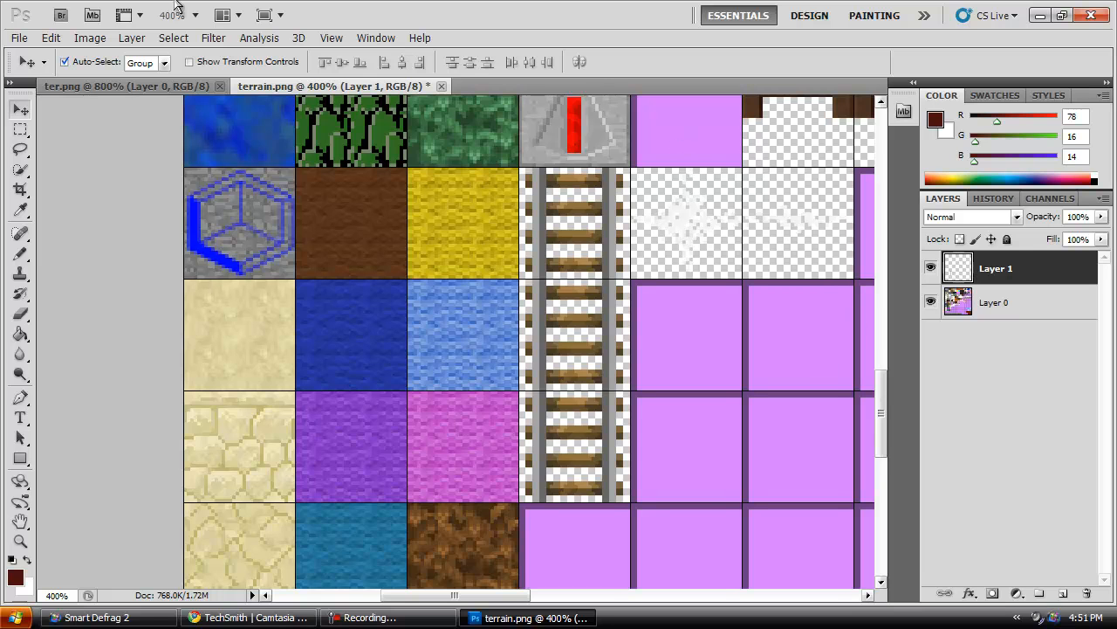
Step: Select the bright red strip of the lower lever tile in terrain.png and copy it from Layer 0 with Layer via Copy
{"action": "left_click", "coordinate": [107, 86]}
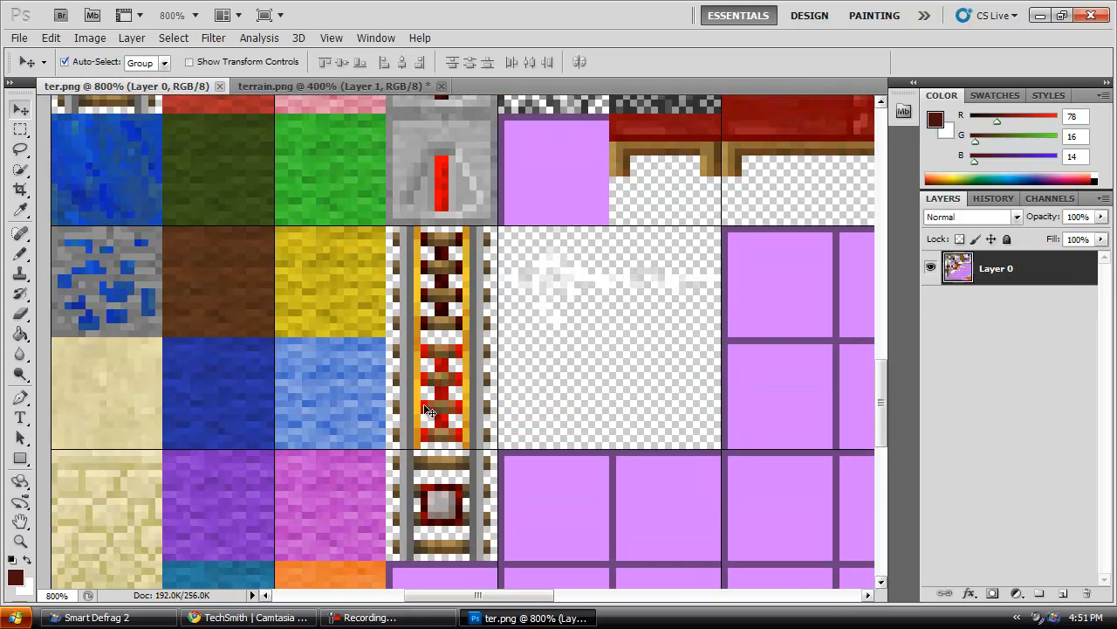
{"action": "key", "text": "ctrl+Tab"}
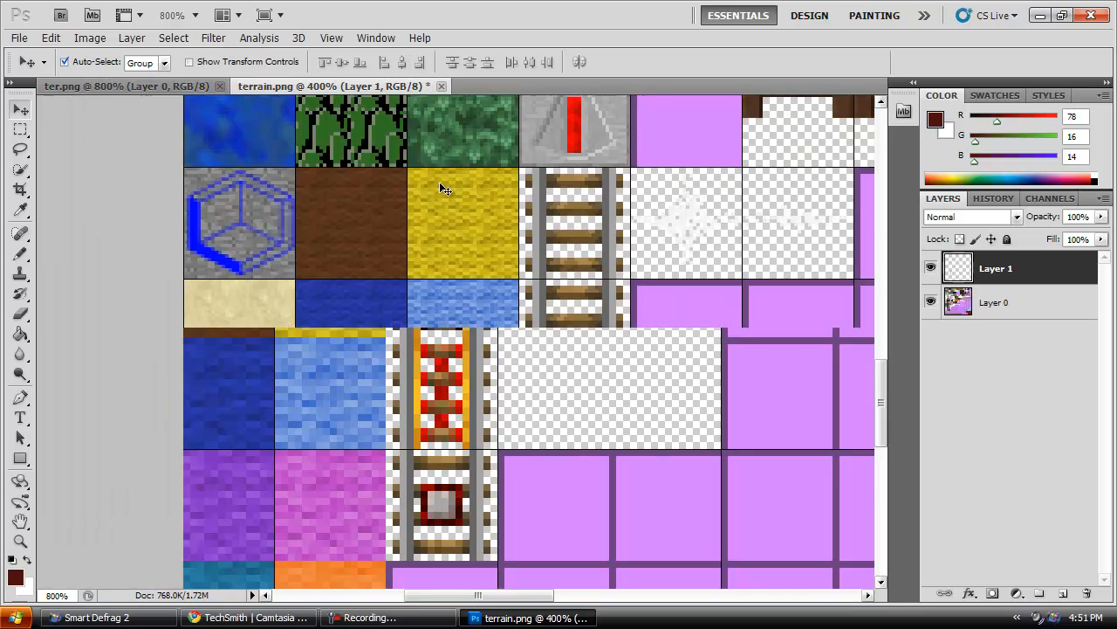
{"action": "scroll", "coordinate": [882, 432], "scroll_direction": "up", "scroll_amount": 3}
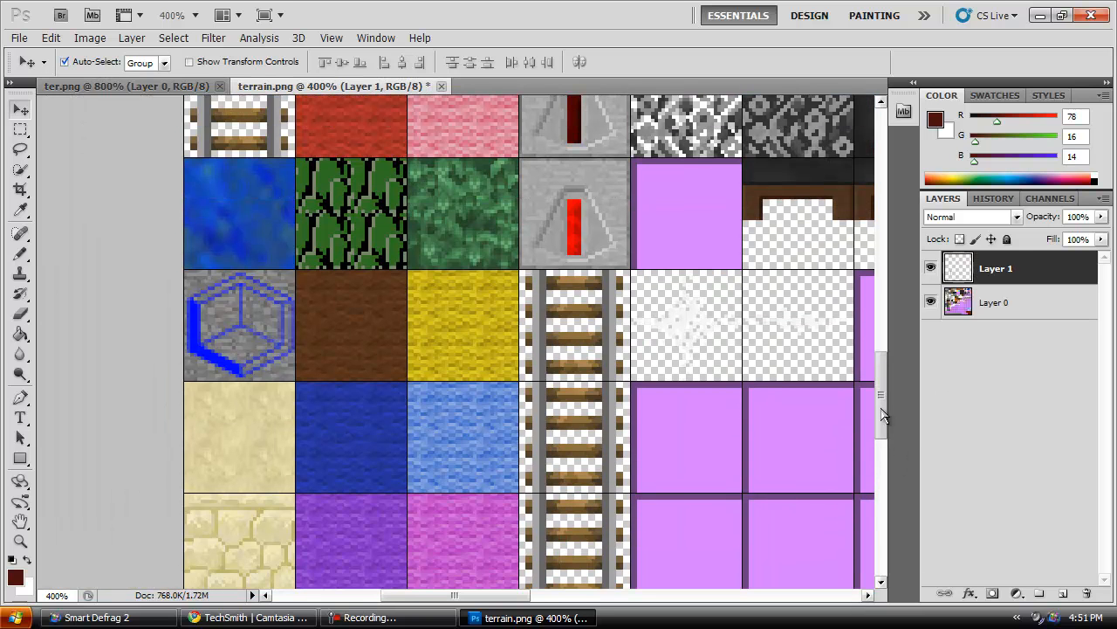
{"action": "left_click", "coordinate": [20, 130]}
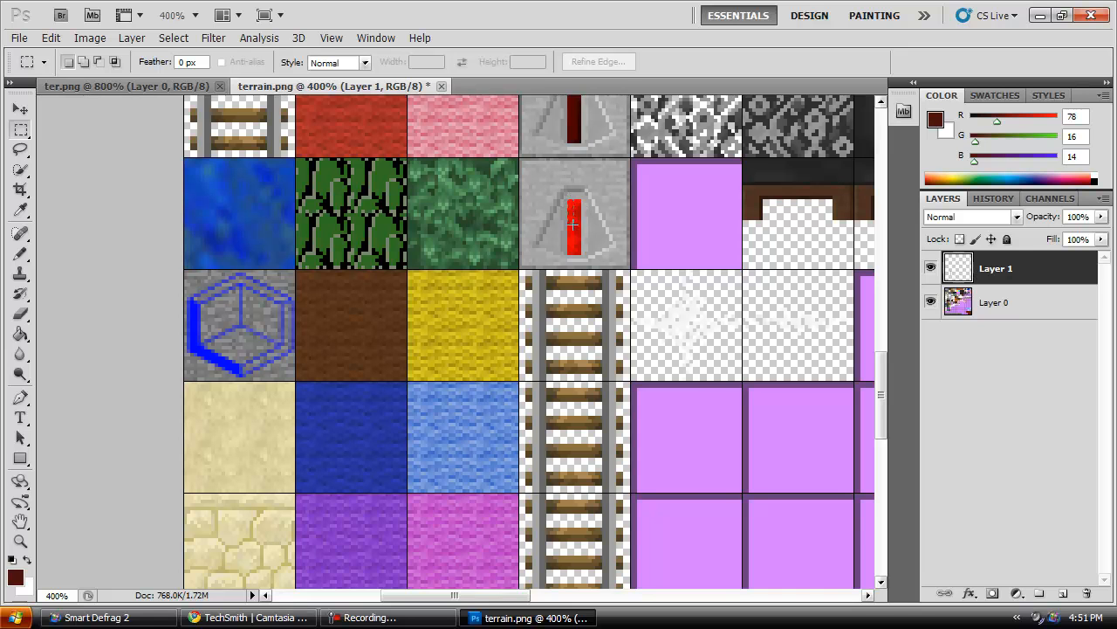
{"action": "left_click_drag", "start_coordinate": [580, 255], "coordinate": [568, 199]}
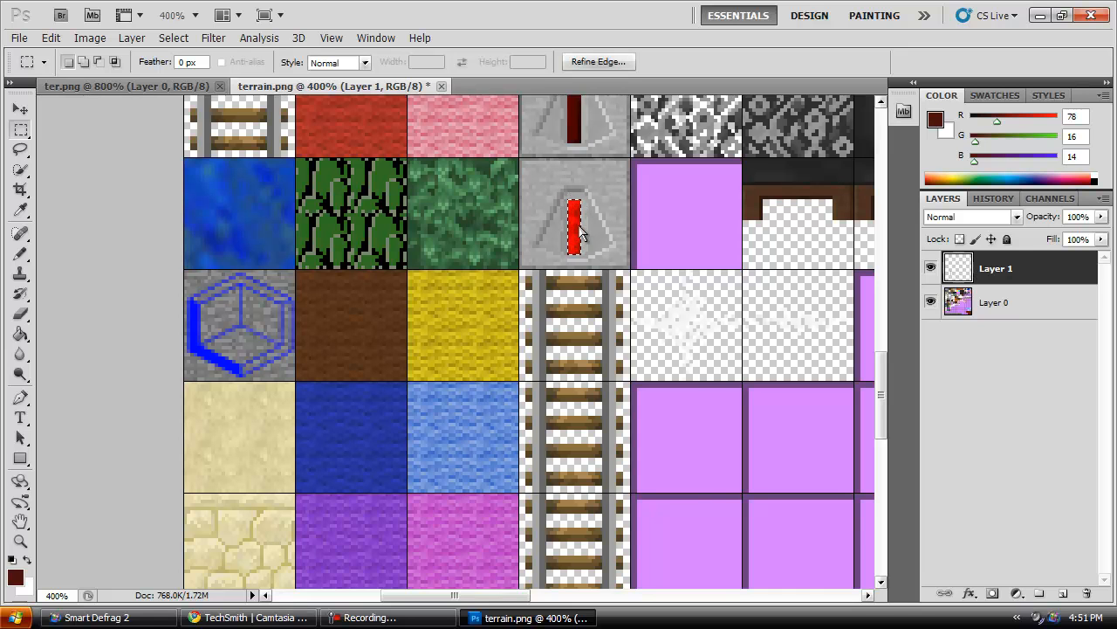
{"action": "right_click", "coordinate": [580, 225]}
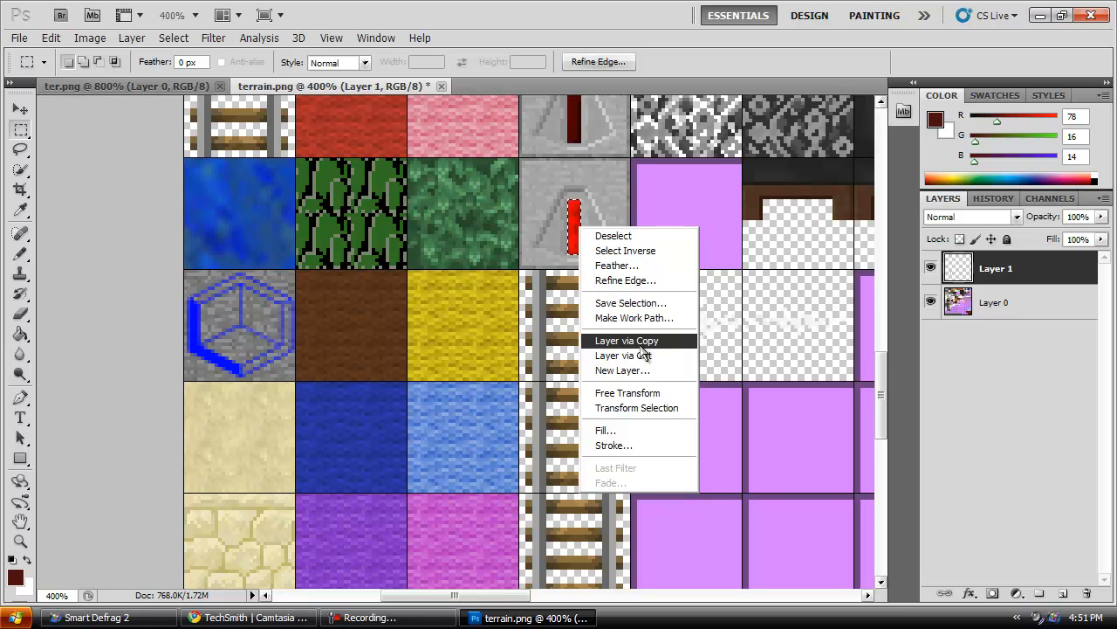
{"action": "left_click", "coordinate": [627, 340]}
{"action": "left_click", "coordinate": [558, 251]}
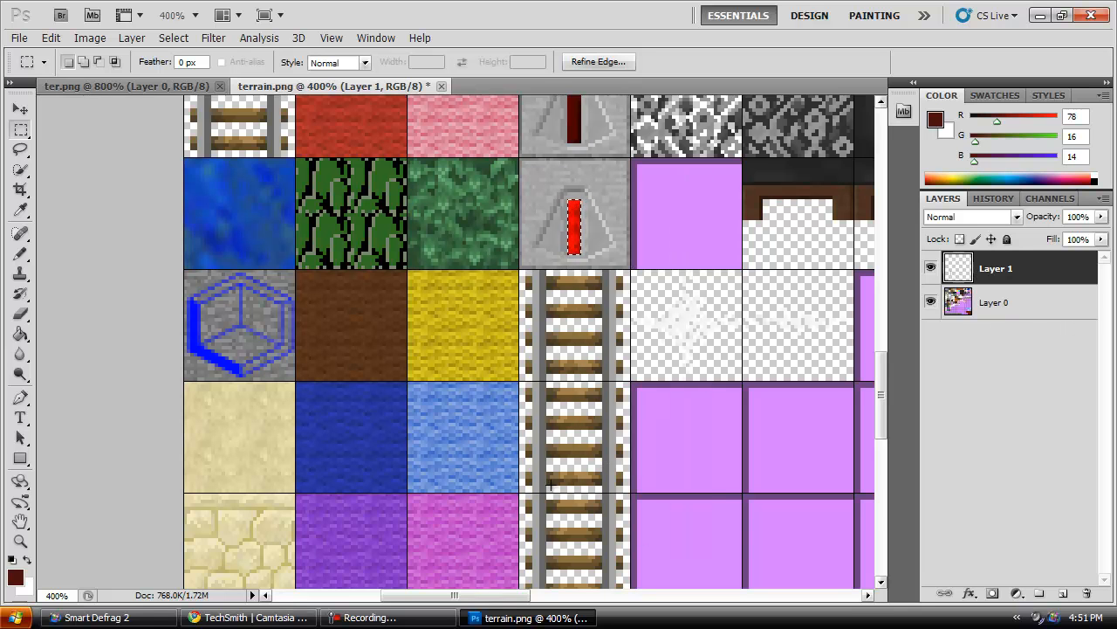
{"action": "left_click", "coordinate": [1023, 305]}
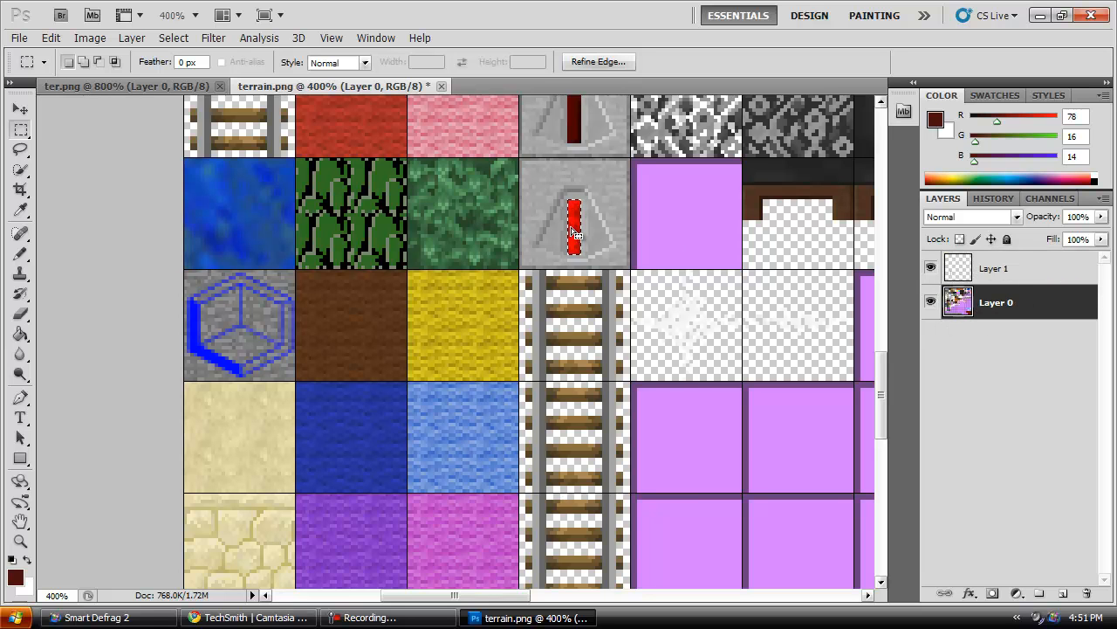
{"action": "right_click", "coordinate": [580, 229]}
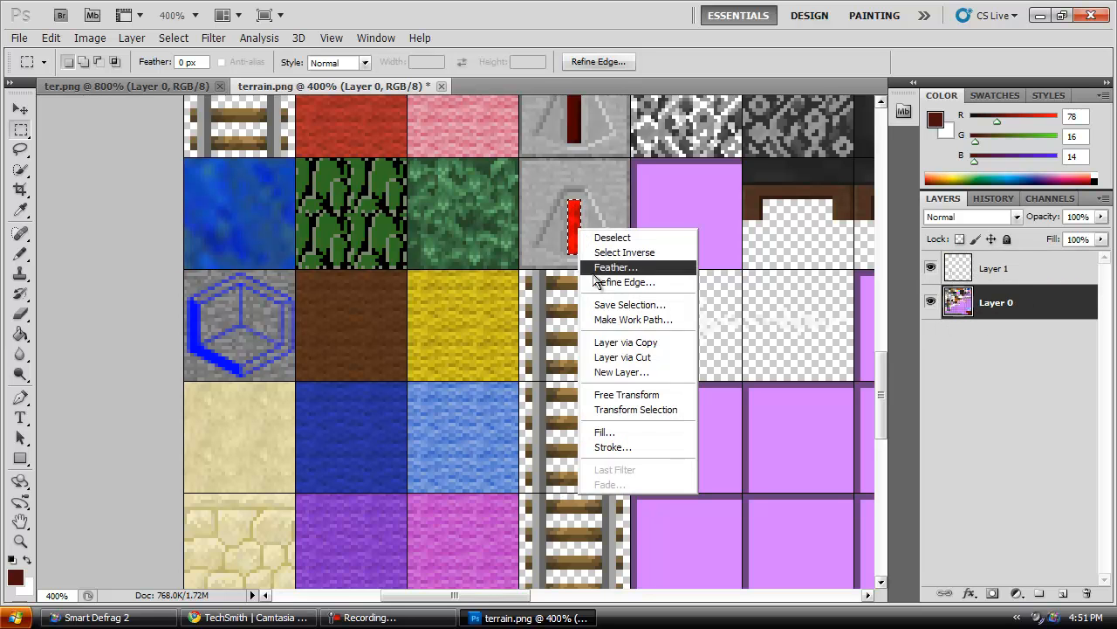
{"action": "left_click", "coordinate": [626, 342]}
Step: Move the red strip behind the middle rail's rungs and duplicate its layer within terrain.png as Layer 2 copy
{"action": "left_click", "coordinate": [21, 108]}
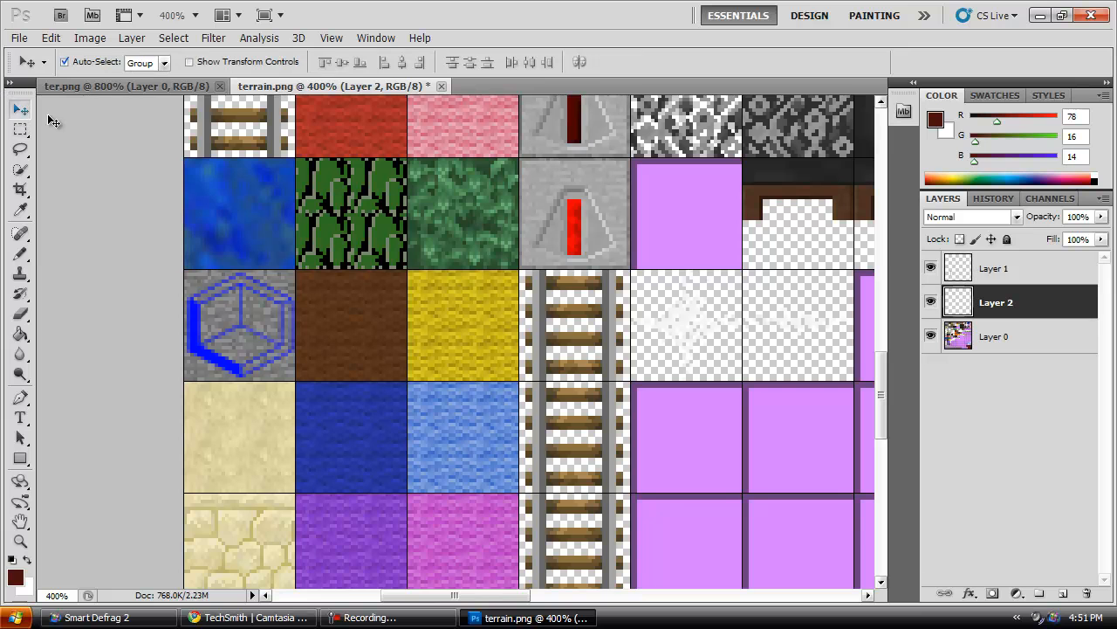
{"action": "left_click_drag", "start_coordinate": [574, 229], "coordinate": [577, 424]}
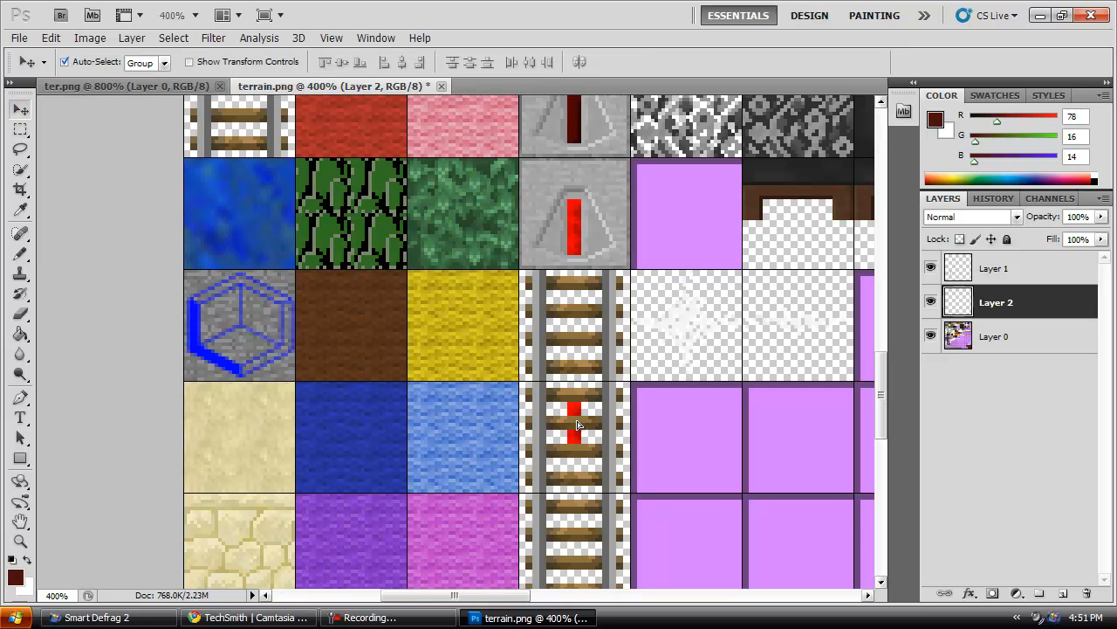
{"action": "right_click", "coordinate": [981, 300]}
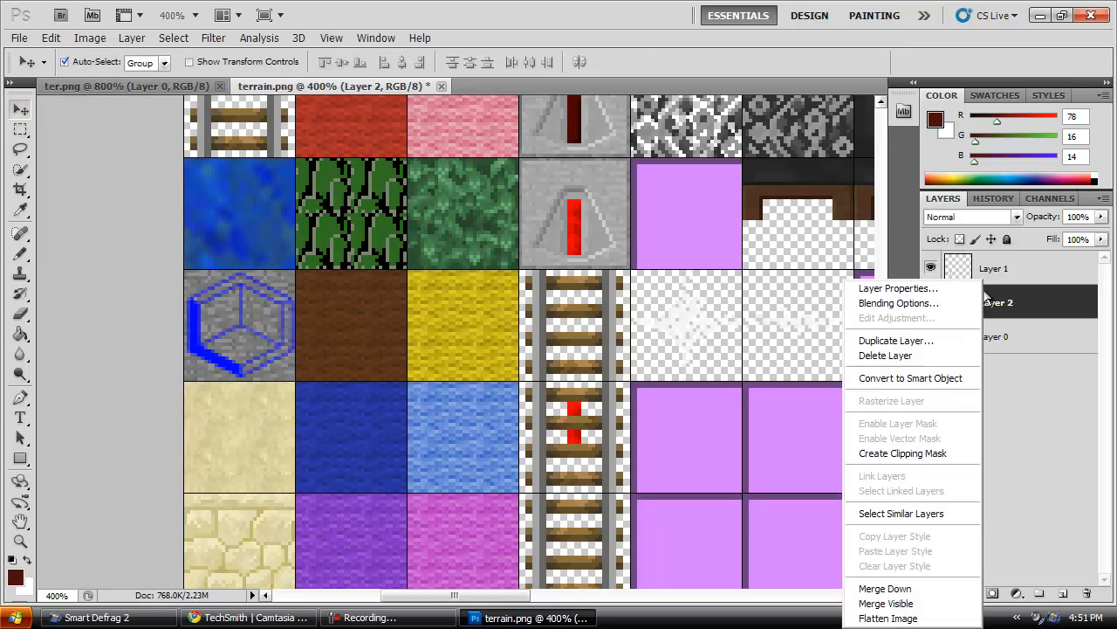
{"action": "left_click", "coordinate": [899, 342]}
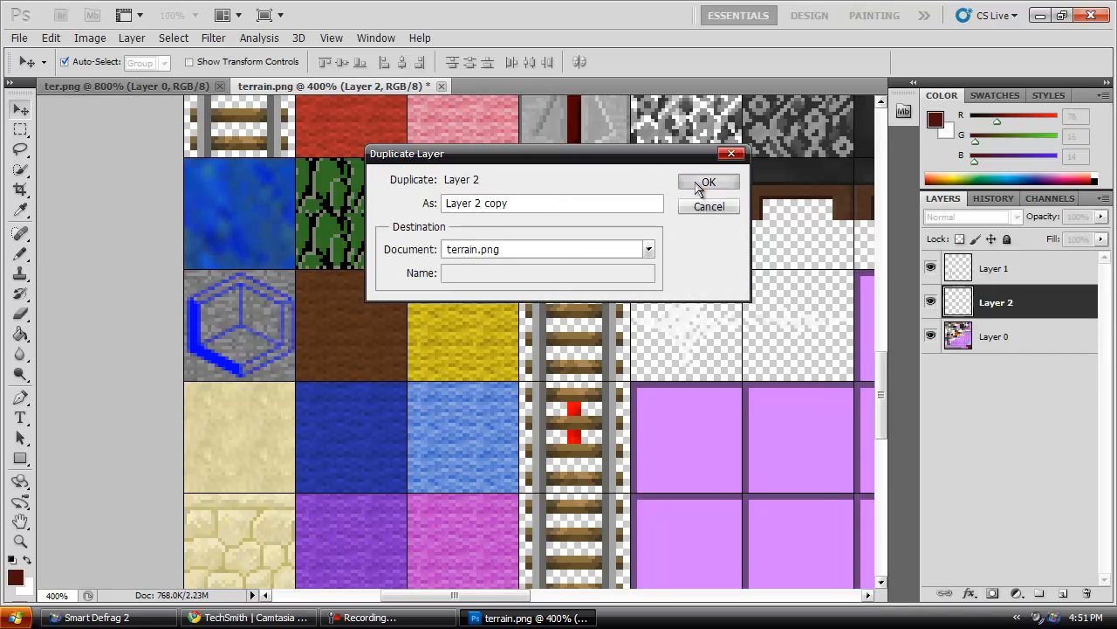
{"action": "left_click", "coordinate": [705, 183]}
Step: Move the duplicated red strip down in line with the first to lengthen the red line through the middle rail
{"action": "left_click_drag", "start_coordinate": [880, 381], "coordinate": [878, 400]}
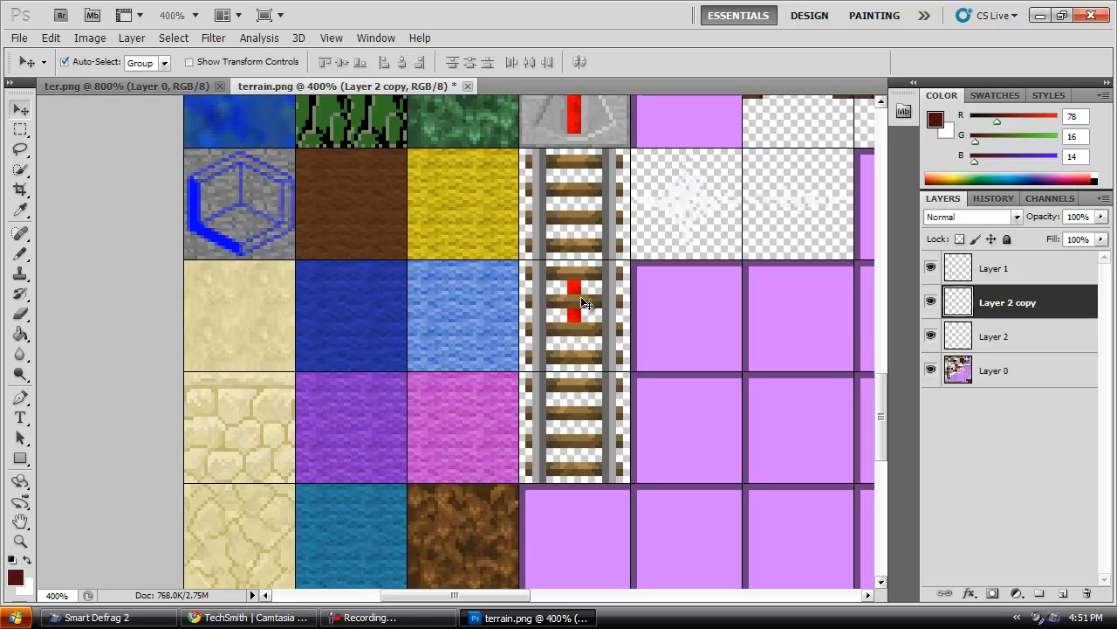
{"action": "left_click_drag", "start_coordinate": [574, 284], "coordinate": [574, 319]}
{"action": "left_click_drag", "start_coordinate": [574, 334], "coordinate": [574, 329]}
{"action": "scroll", "coordinate": [880, 447], "scroll_direction": "up", "scroll_amount": 4}
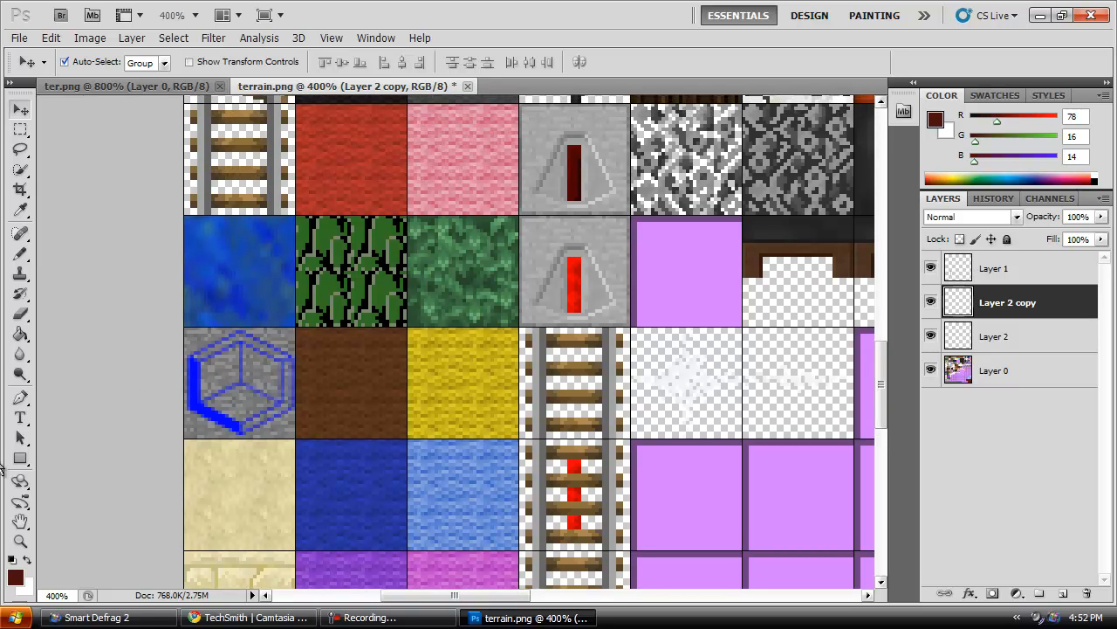
{"action": "left_click", "coordinate": [21, 255]}
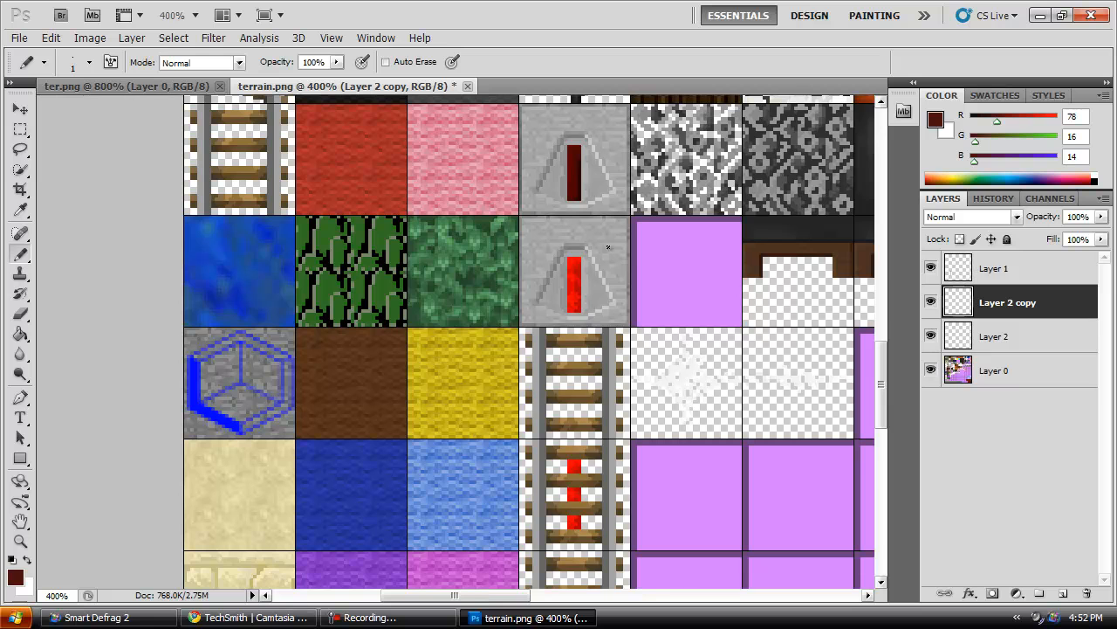
{"action": "left_click", "coordinate": [88, 62]}
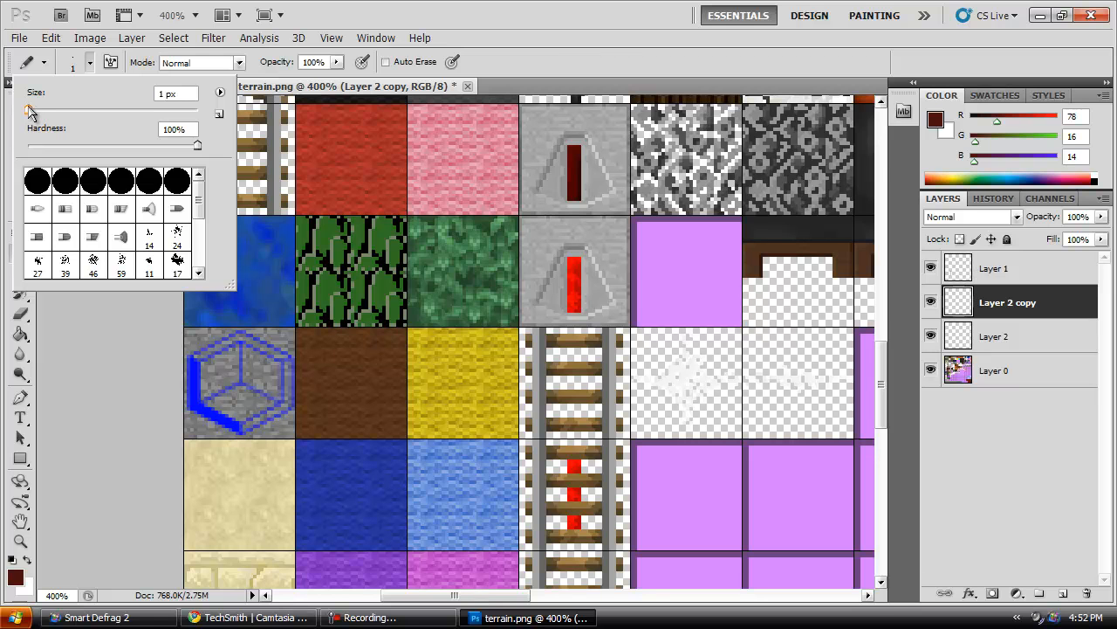
{"action": "left_click", "coordinate": [75, 65]}
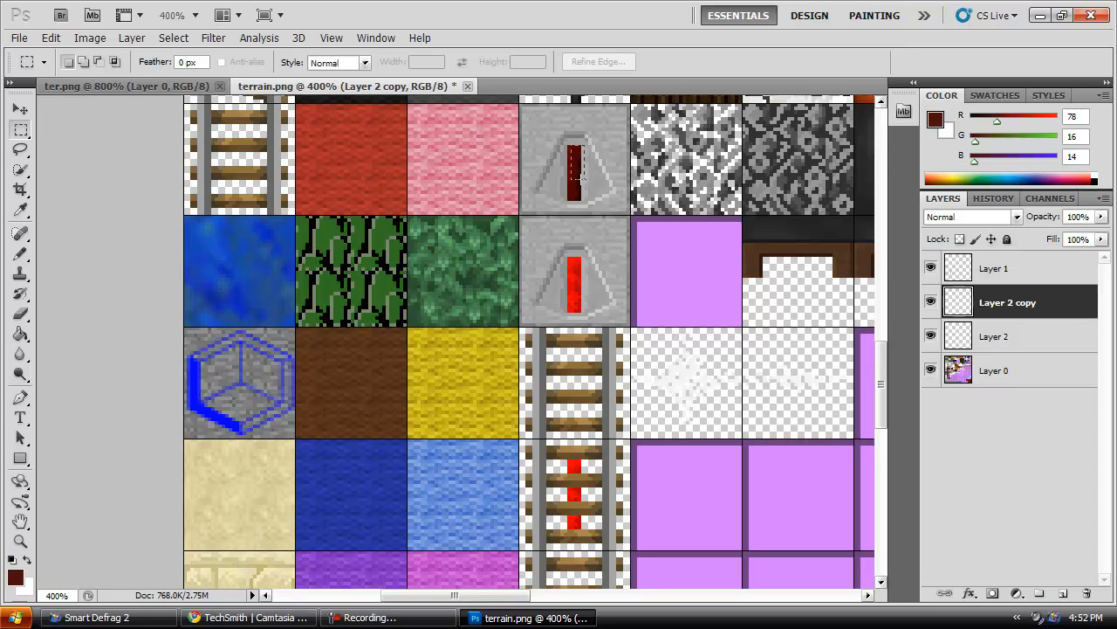
{"action": "left_click_drag", "start_coordinate": [581, 179], "coordinate": [588, 193]}
{"action": "left_click", "coordinate": [570, 170]}
{"action": "left_click_drag", "start_coordinate": [580, 198], "coordinate": [582, 198]}
{"action": "right_click", "coordinate": [570, 179]}
{"action": "left_click", "coordinate": [146, 138]}
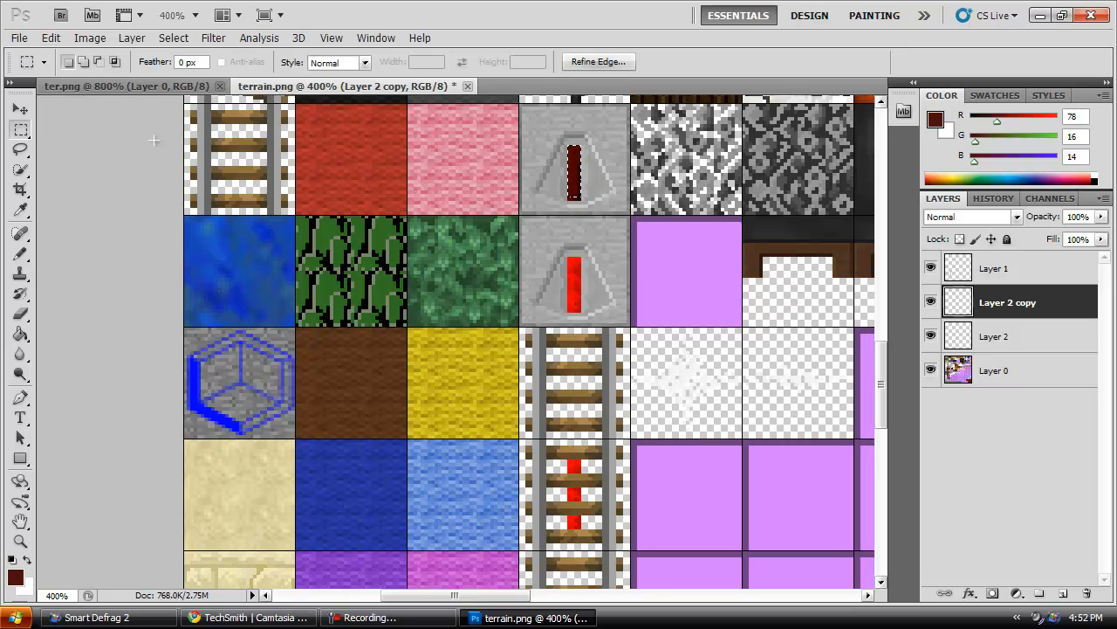
Step: Select the dark red strip of the upper lever tile in terrain.png and copy it from Layer 0 with Layer via Copy
{"action": "left_click", "coordinate": [574, 172]}
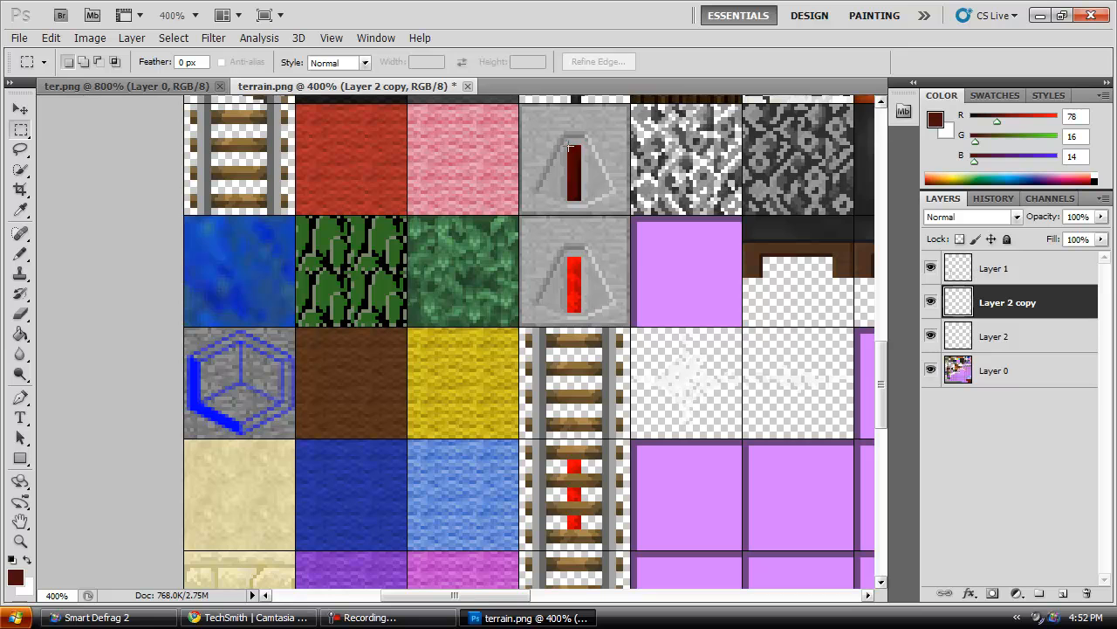
{"action": "left_click_drag", "start_coordinate": [578, 199], "coordinate": [580, 199]}
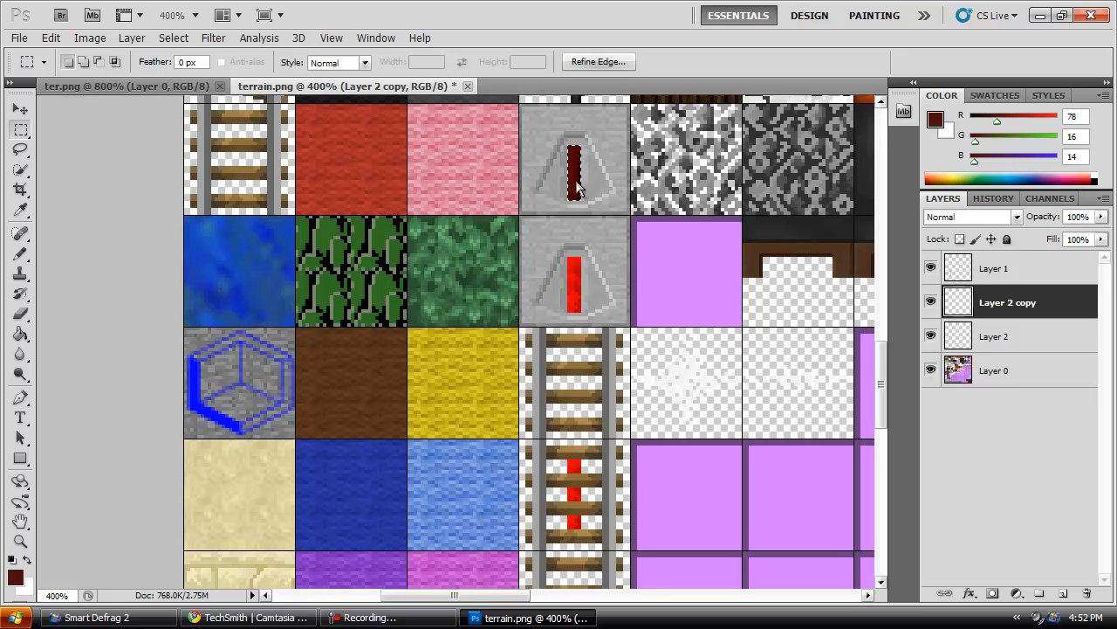
{"action": "right_click", "coordinate": [578, 184]}
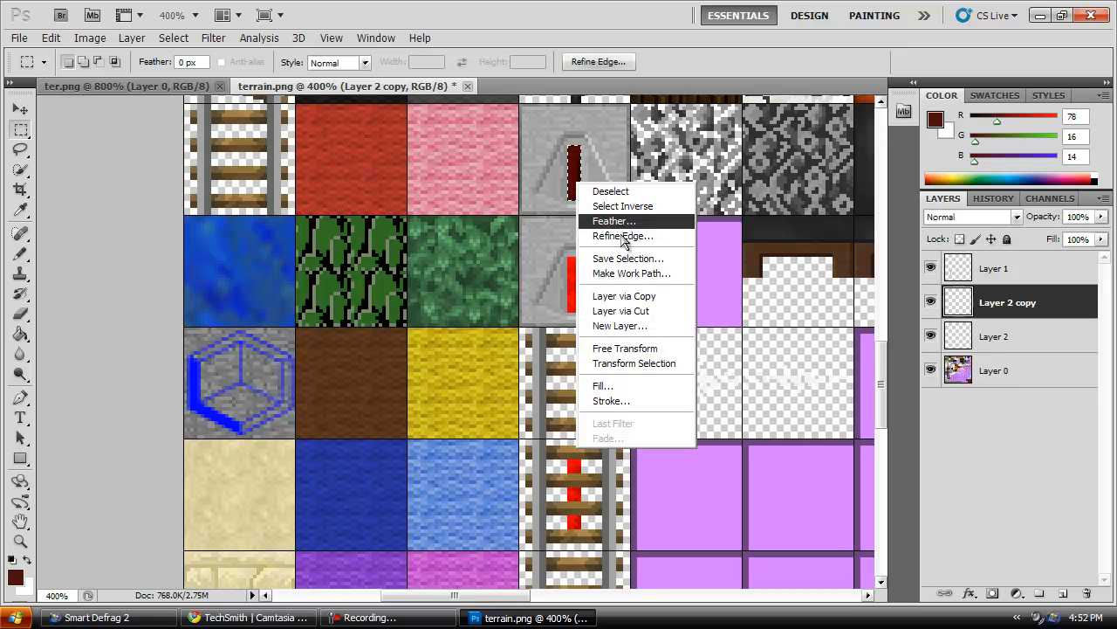
{"action": "left_click", "coordinate": [636, 298]}
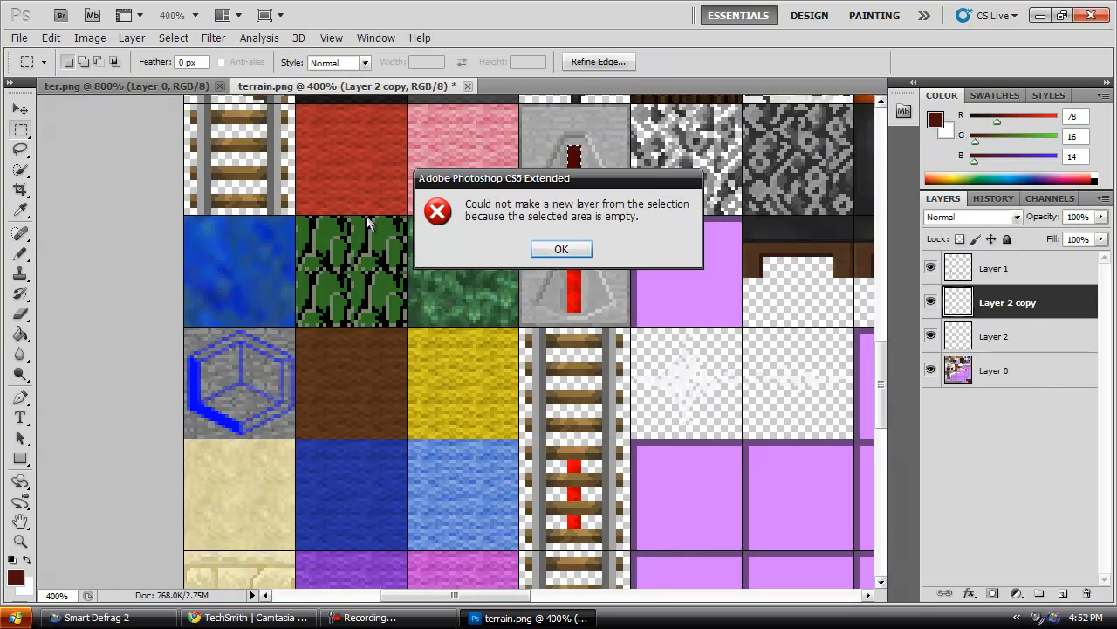
{"action": "left_click", "coordinate": [559, 250]}
{"action": "left_click", "coordinate": [1004, 374]}
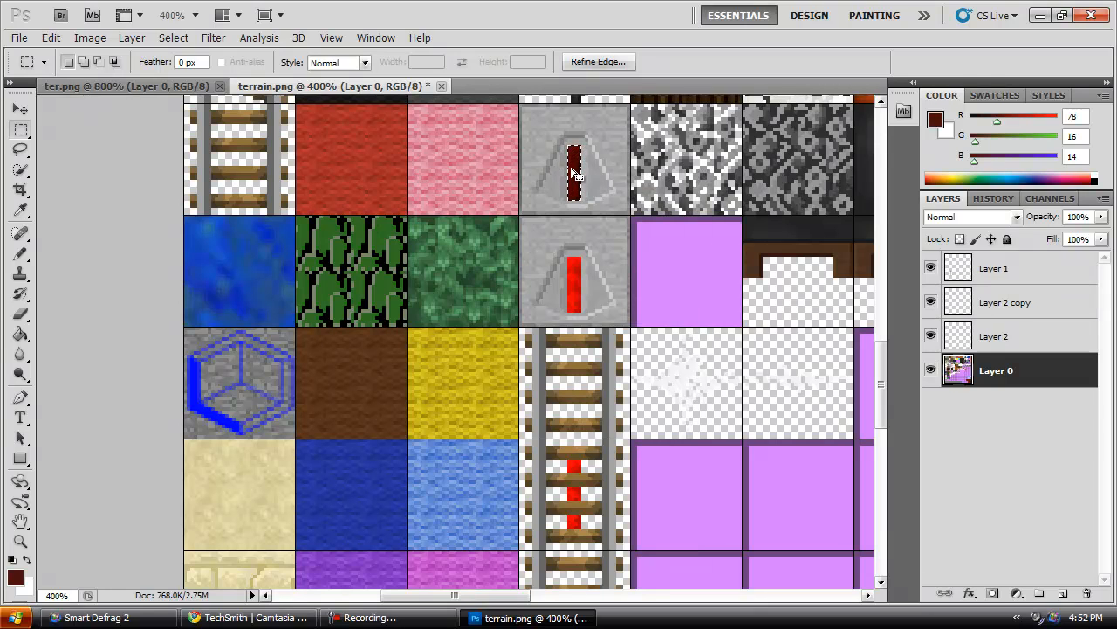
{"action": "right_click", "coordinate": [574, 174]}
{"action": "left_click", "coordinate": [611, 285]}
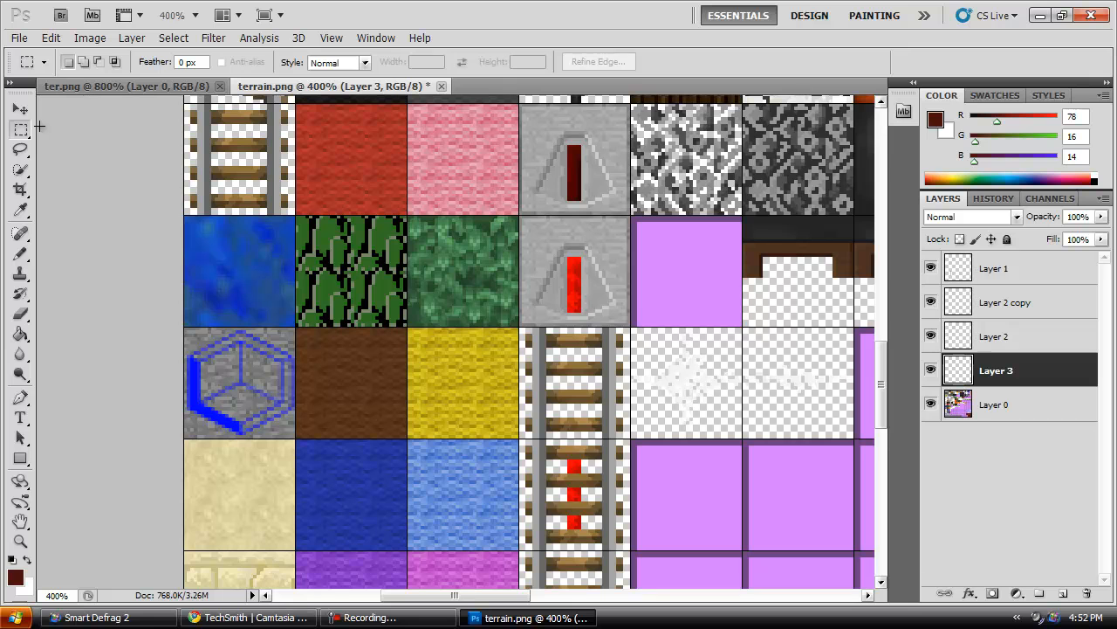
Step: Move the dark red strip behind the top rail's rungs and place a duplicate, Layer 3 copy, directly below it to lengthen the line
{"action": "left_click", "coordinate": [20, 108]}
{"action": "left_click_drag", "start_coordinate": [585, 169], "coordinate": [579, 360]}
{"action": "right_click", "coordinate": [976, 367]}
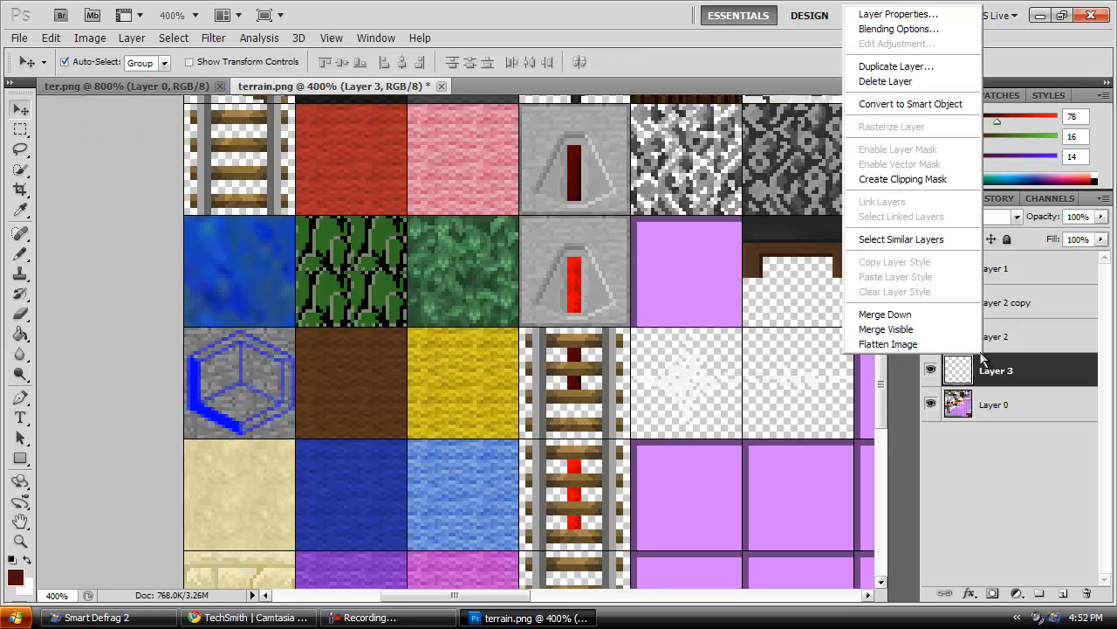
{"action": "left_click", "coordinate": [896, 67]}
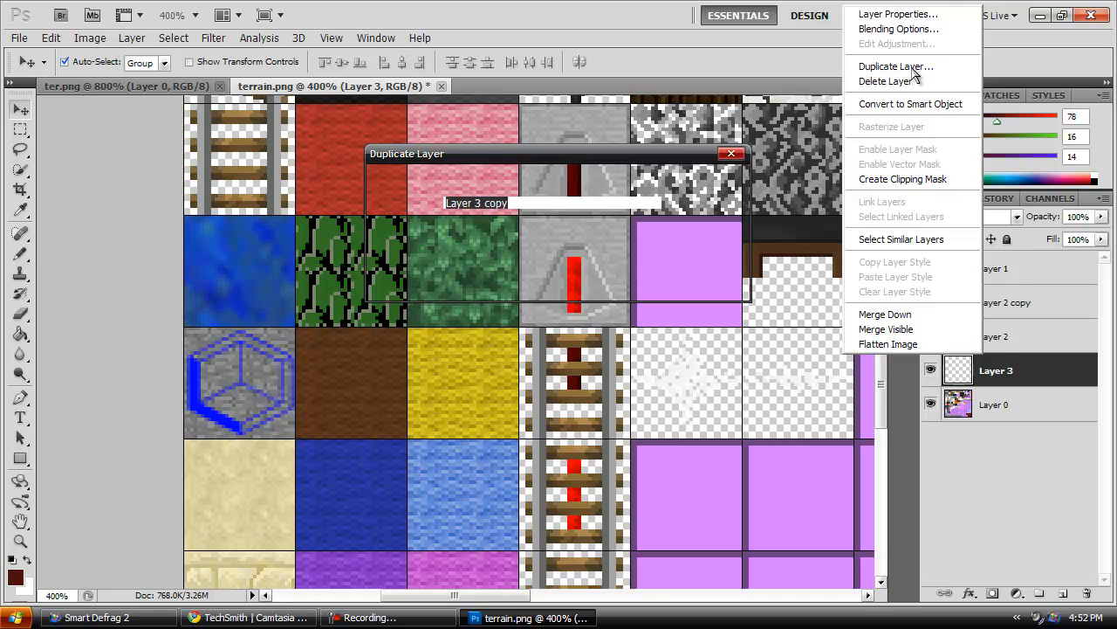
{"action": "left_click", "coordinate": [719, 184]}
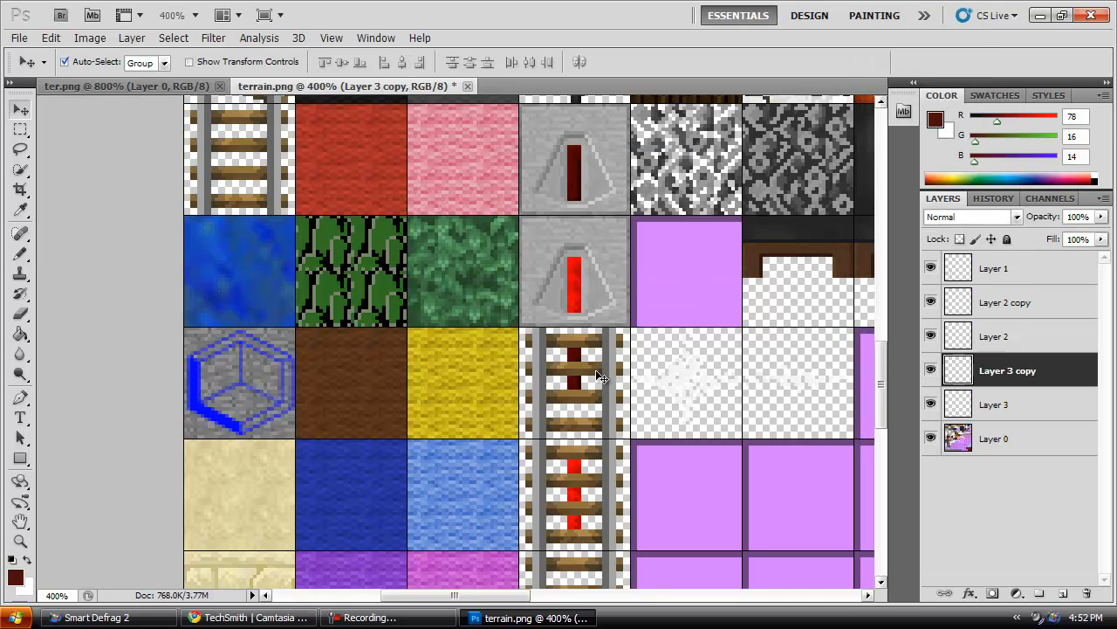
{"action": "left_click_drag", "start_coordinate": [576, 358], "coordinate": [572, 381]}
Step: Merge Layer 2 copy, Layer 2 and Layer 3 copy down into Layer 3 so all red strips share one layer
{"action": "left_click", "coordinate": [1010, 310]}
{"action": "right_click", "coordinate": [1012, 309]}
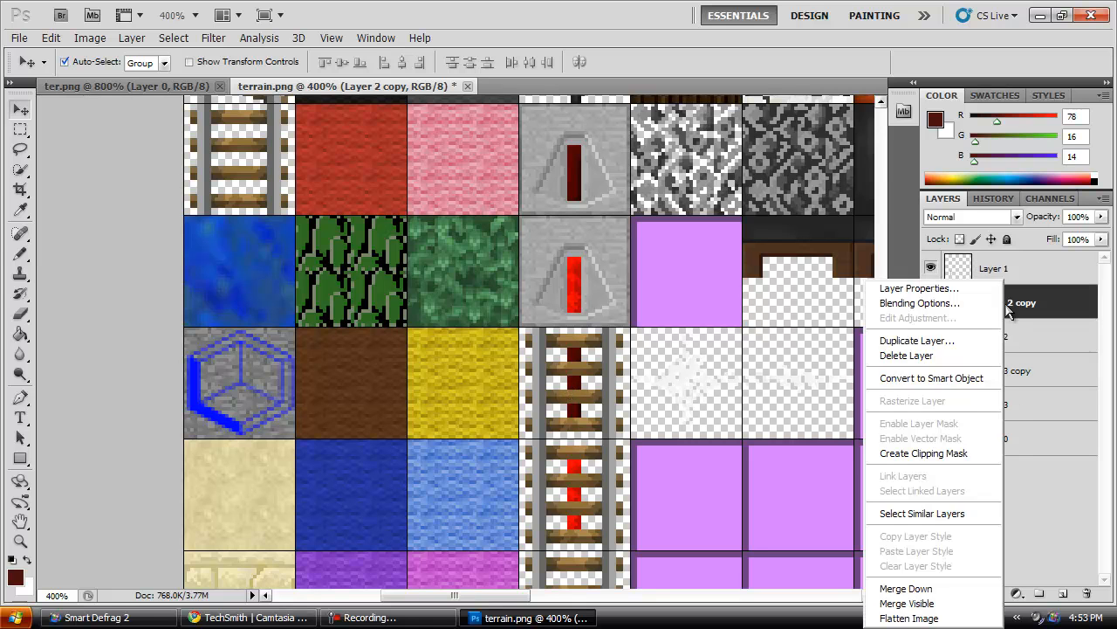
{"action": "left_click", "coordinate": [933, 589]}
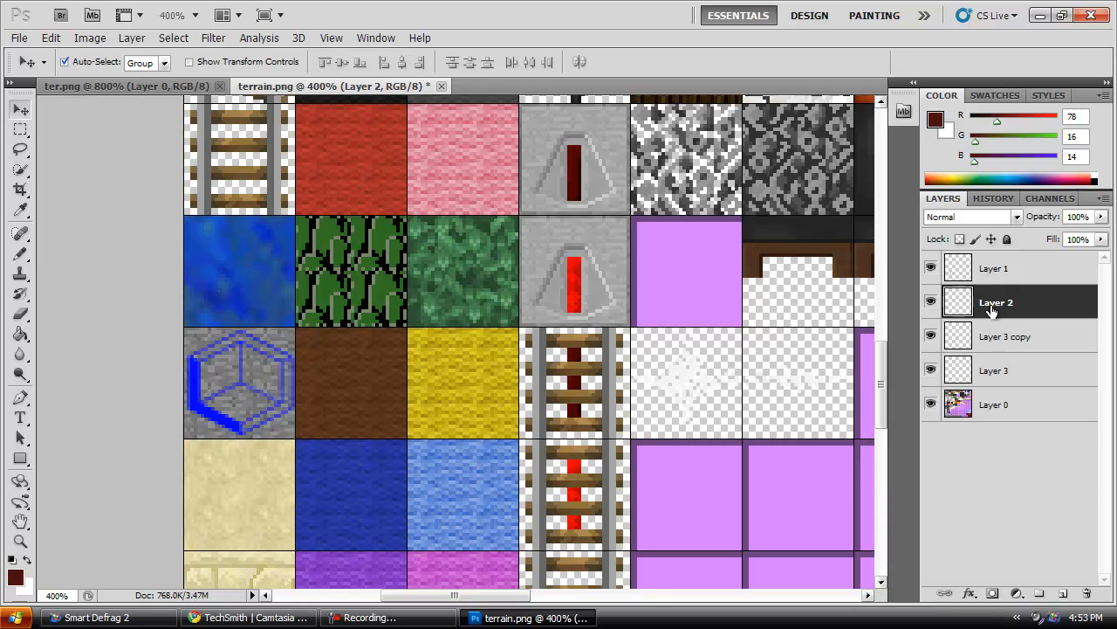
{"action": "right_click", "coordinate": [990, 307]}
{"action": "left_click", "coordinate": [936, 589]}
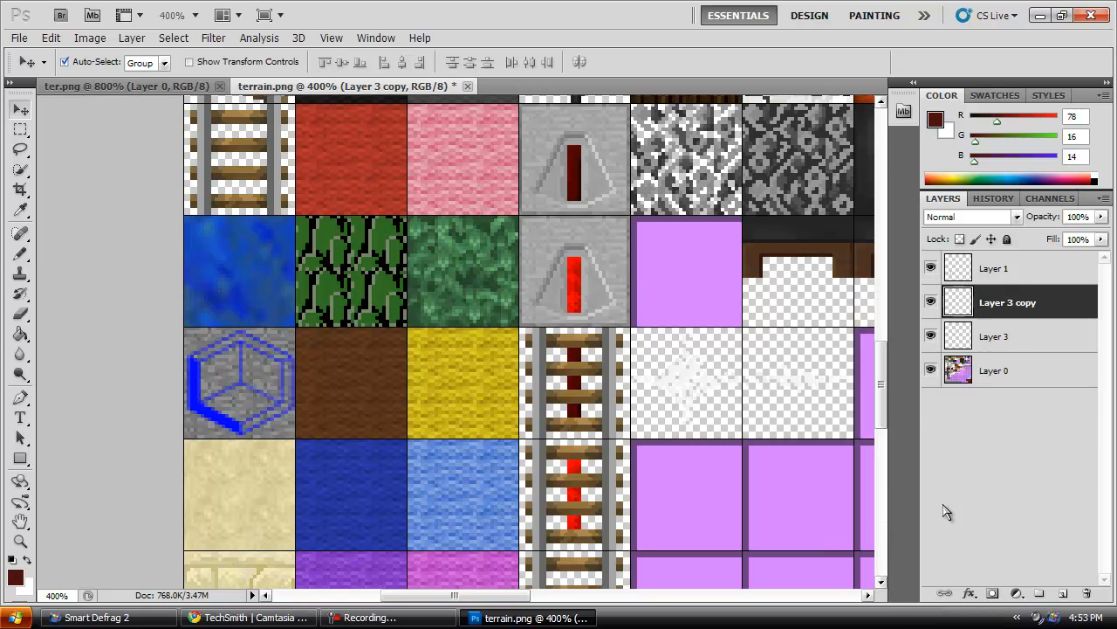
{"action": "right_click", "coordinate": [980, 304]}
{"action": "left_click", "coordinate": [910, 588]}
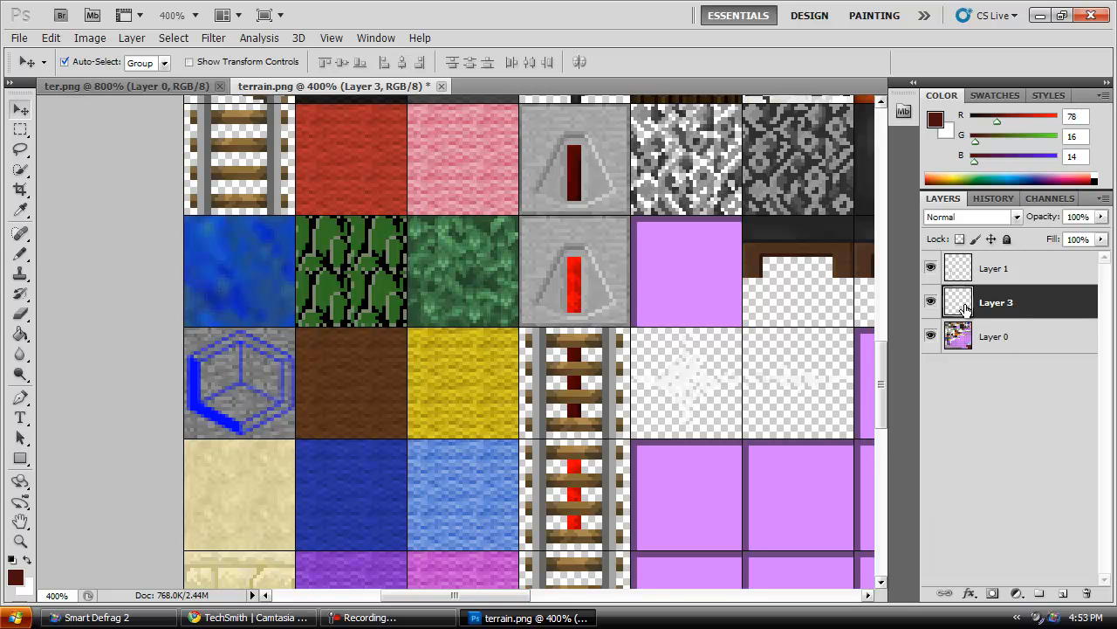
Step: Toggle the visibility of Layer 1 and Layer 3 to check the rails and the red strips separately
{"action": "left_click", "coordinate": [930, 268]}
{"action": "left_click", "coordinate": [931, 268]}
{"action": "left_click", "coordinate": [929, 302]}
{"action": "left_click", "coordinate": [929, 302]}
{"action": "left_click", "coordinate": [931, 302]}
{"action": "scroll", "coordinate": [878, 387], "scroll_direction": "down", "scroll_amount": 1}
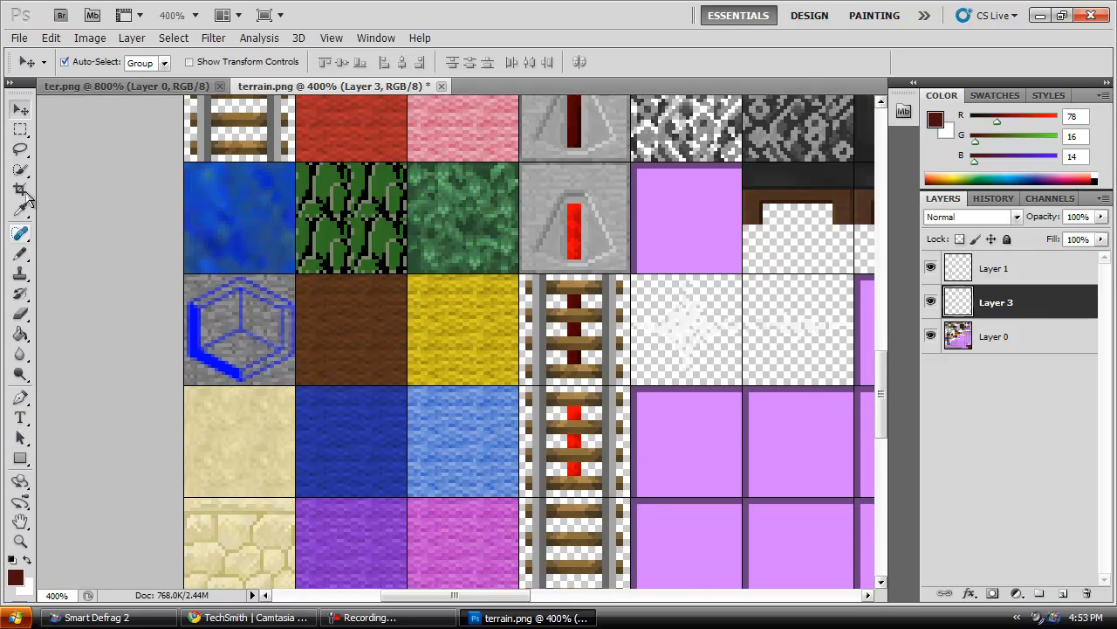
{"action": "left_click", "coordinate": [20, 252]}
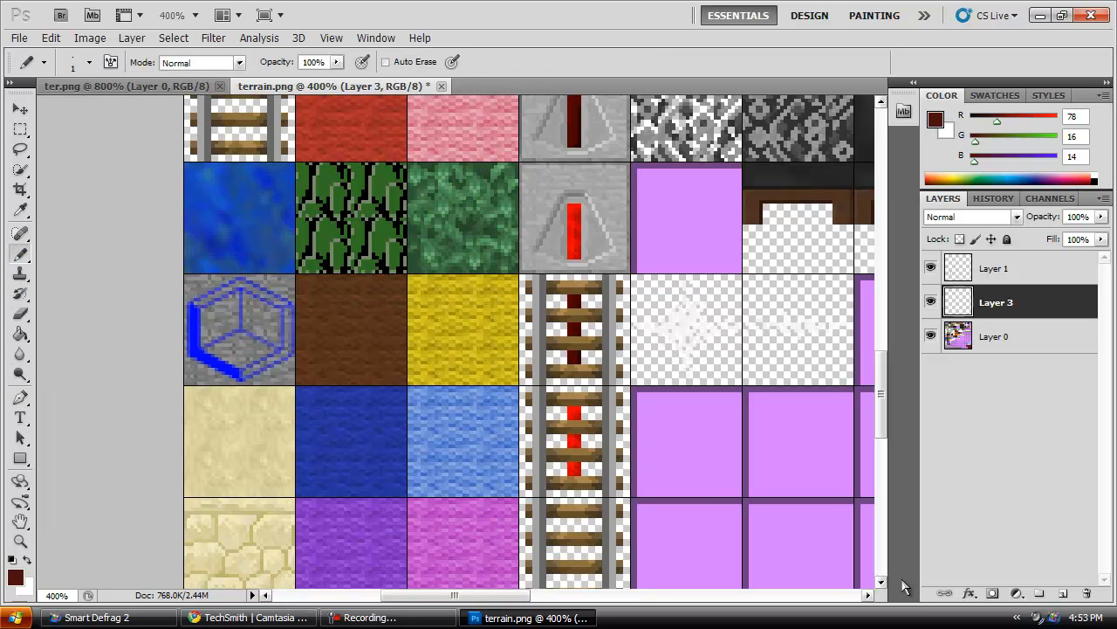
Step: Select the narrow left edge strip of the gold block tile in terrain.png and copy it from Layer 0 with Layer via Copy
{"action": "scroll", "coordinate": [882, 392], "scroll_direction": "up", "scroll_amount": 6}
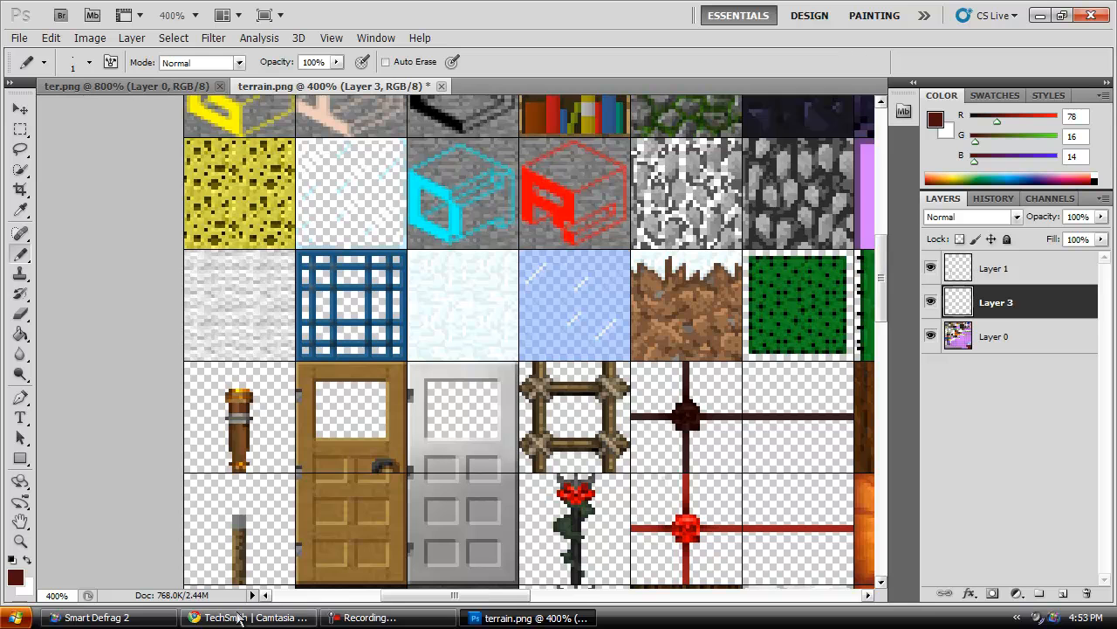
{"action": "left_click_drag", "start_coordinate": [392, 599], "coordinate": [476, 587]}
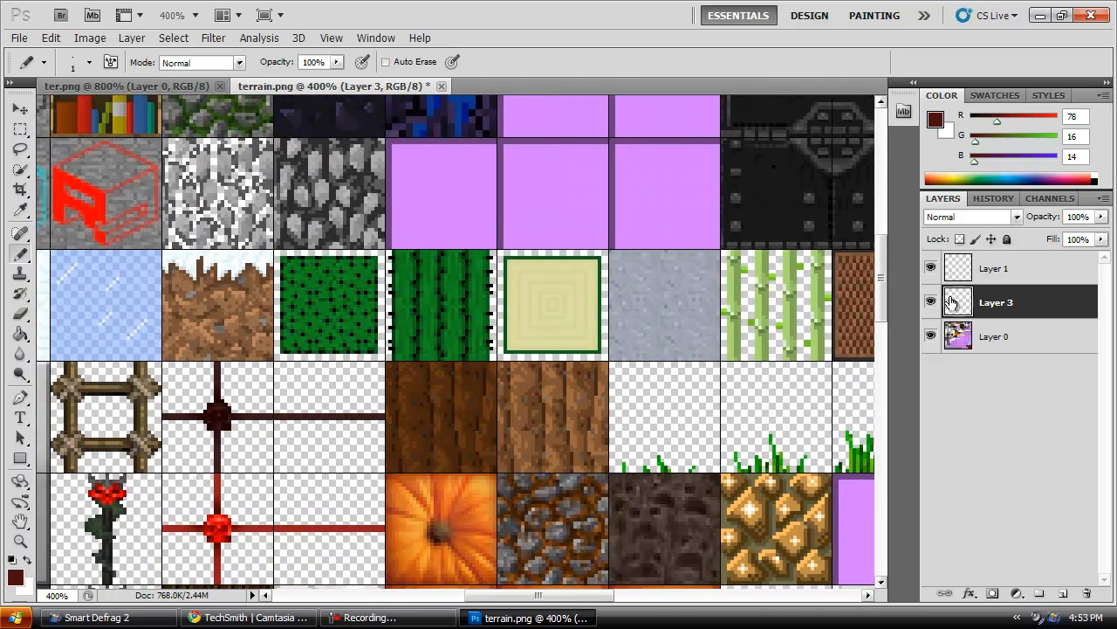
{"action": "left_click_drag", "start_coordinate": [881, 296], "coordinate": [862, 224]}
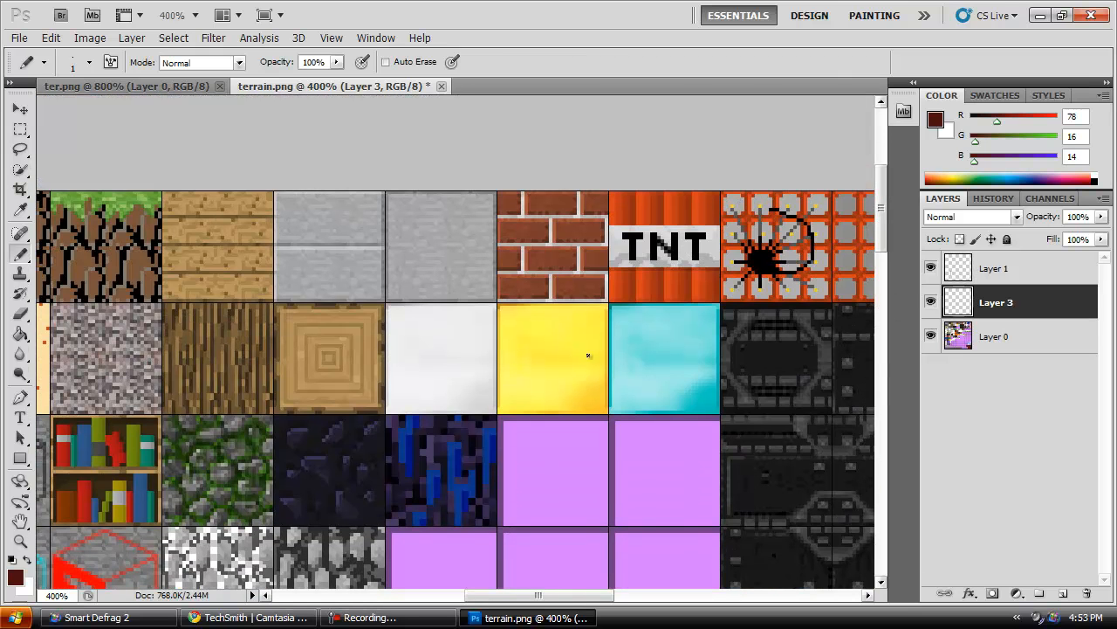
{"action": "left_click", "coordinate": [20, 540]}
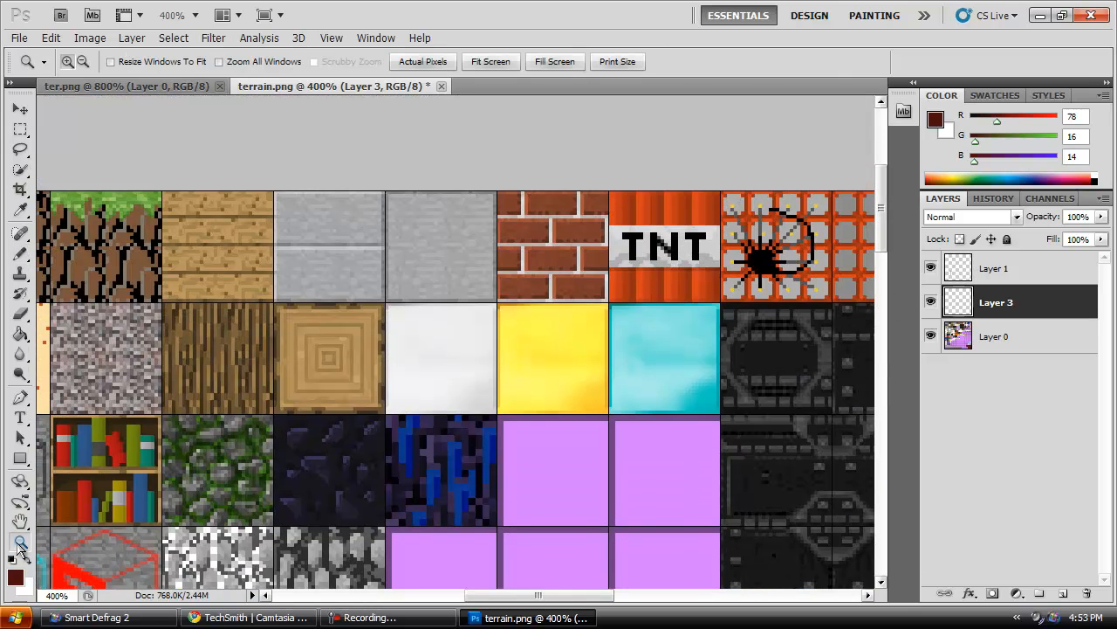
{"action": "left_click", "coordinate": [576, 397]}
{"action": "left_click", "coordinate": [575, 397]}
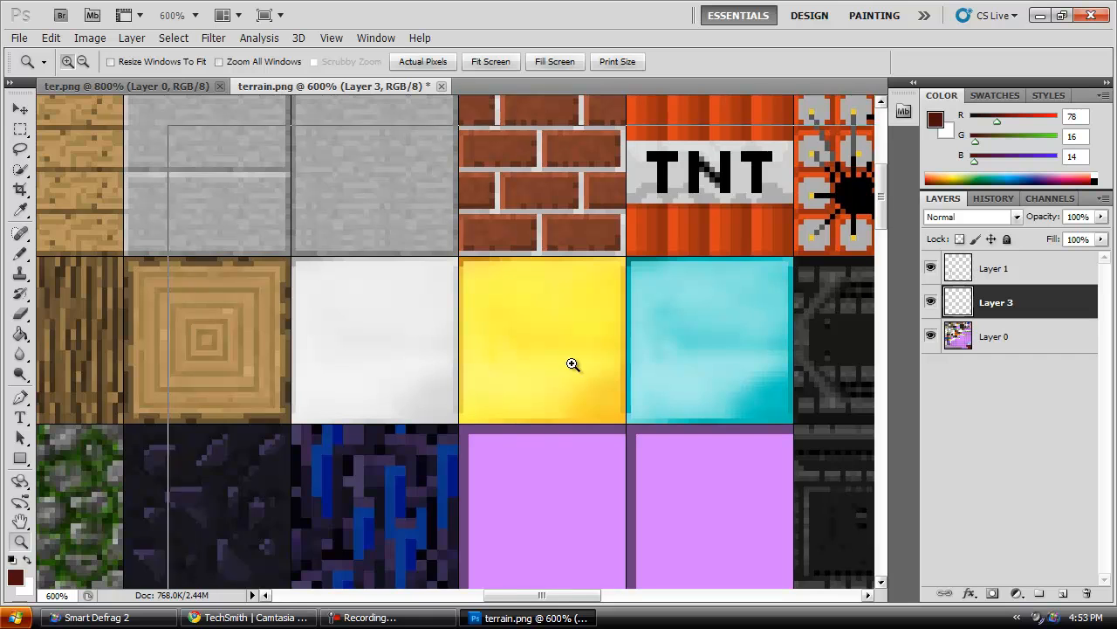
{"action": "left_click", "coordinate": [572, 364]}
{"action": "left_click_drag", "start_coordinate": [880, 198], "coordinate": [878, 204]}
{"action": "left_click", "coordinate": [20, 128]}
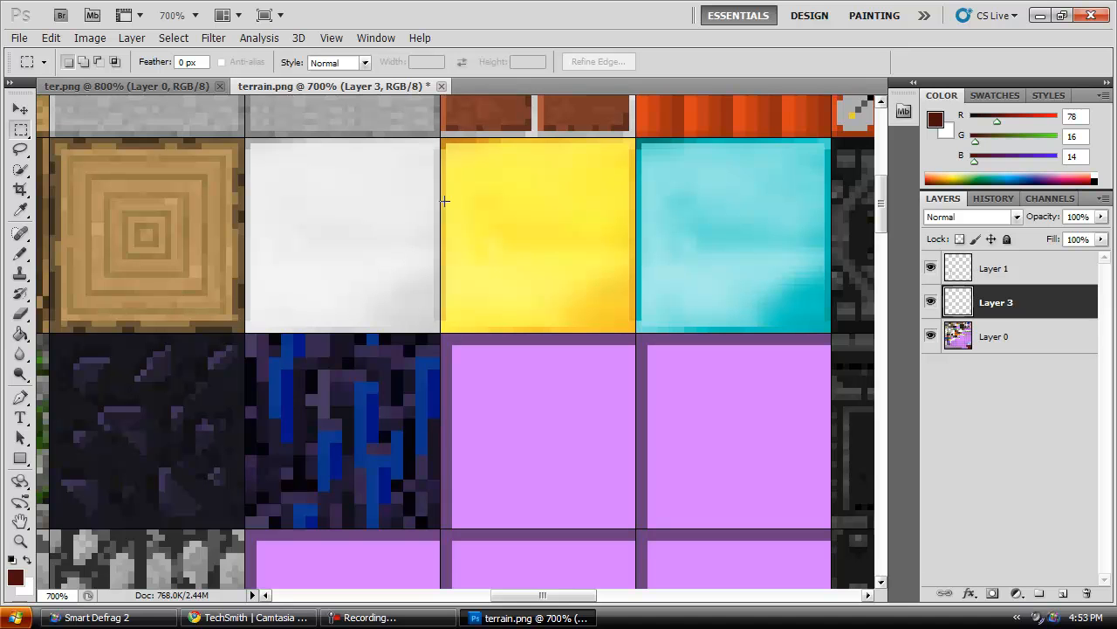
{"action": "left_click_drag", "start_coordinate": [441, 138], "coordinate": [450, 325]}
{"action": "left_click_drag", "start_coordinate": [450, 324], "coordinate": [448, 319]}
{"action": "right_click", "coordinate": [446, 318]}
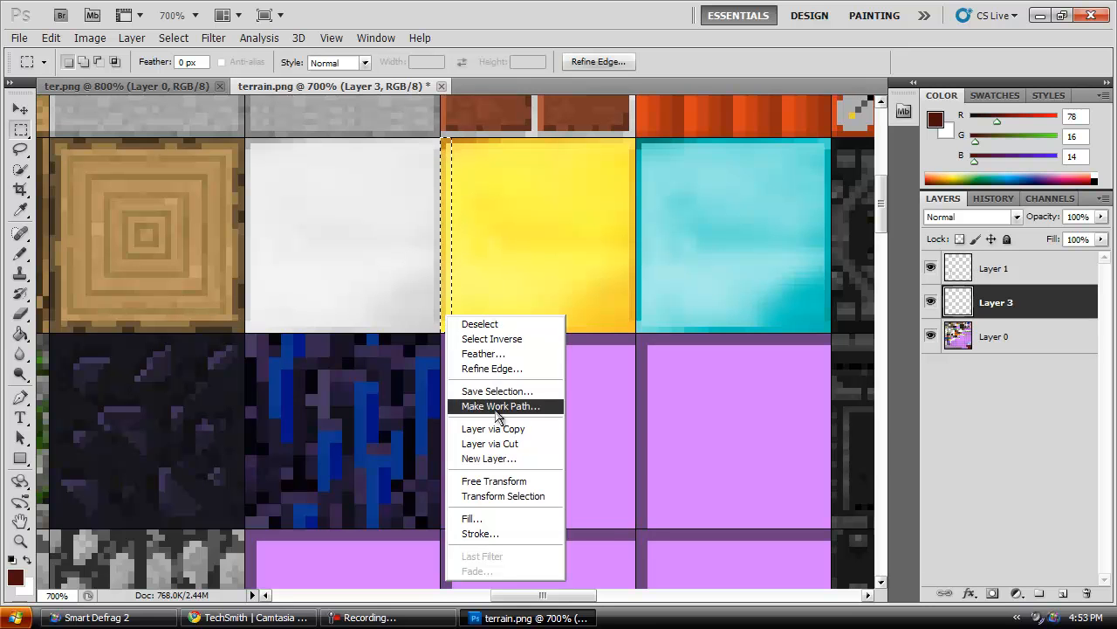
{"action": "left_click", "coordinate": [1024, 340]}
{"action": "left_click", "coordinate": [972, 331]}
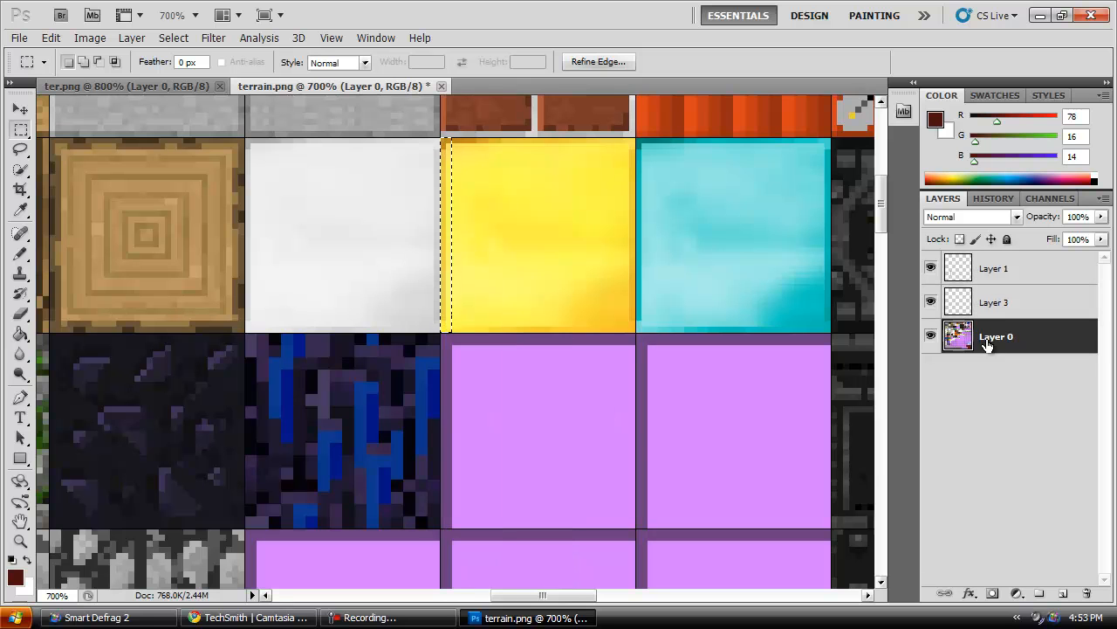
{"action": "right_click", "coordinate": [450, 283]}
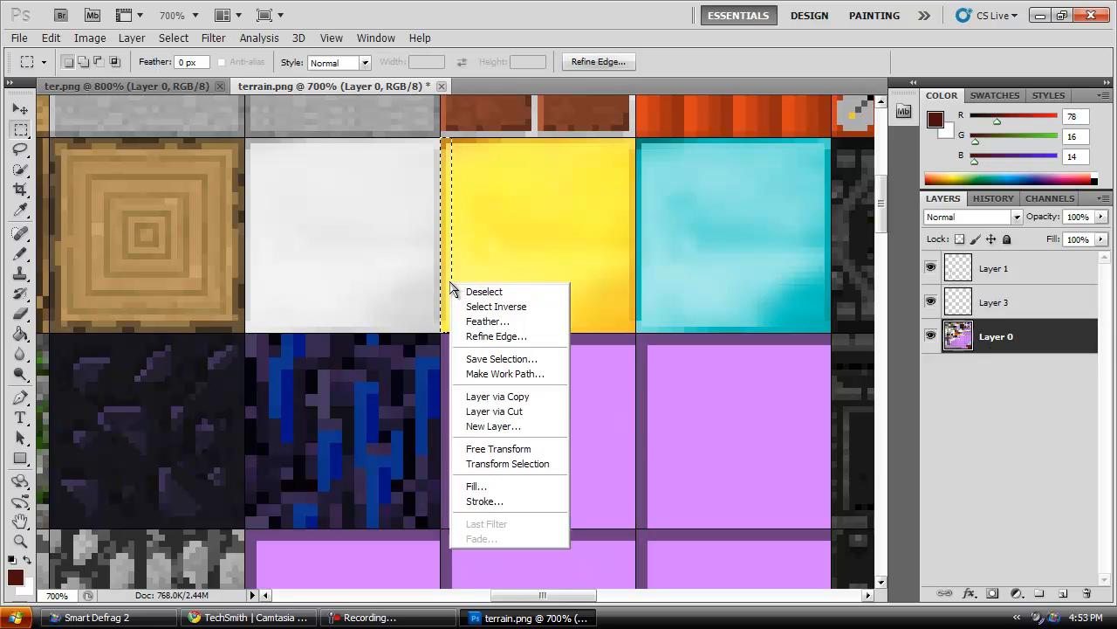
{"action": "left_click", "coordinate": [496, 397]}
Step: Move the copied gold strip down onto the left edge of the purple tile directly below the gold block
{"action": "key", "text": "v"}
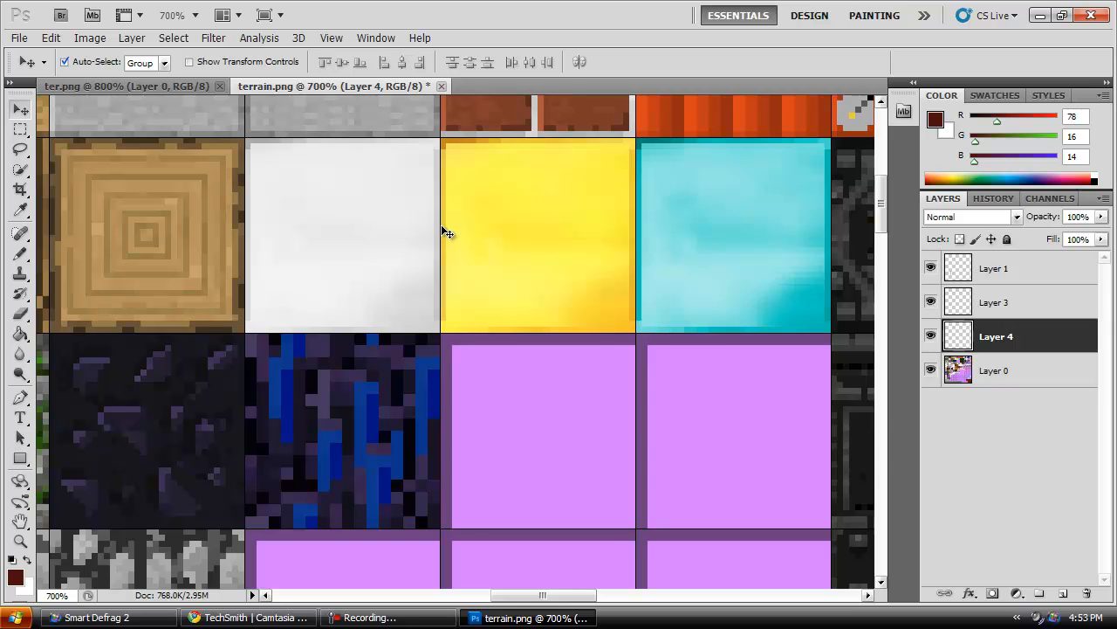
{"action": "left_click_drag", "start_coordinate": [442, 227], "coordinate": [454, 437]}
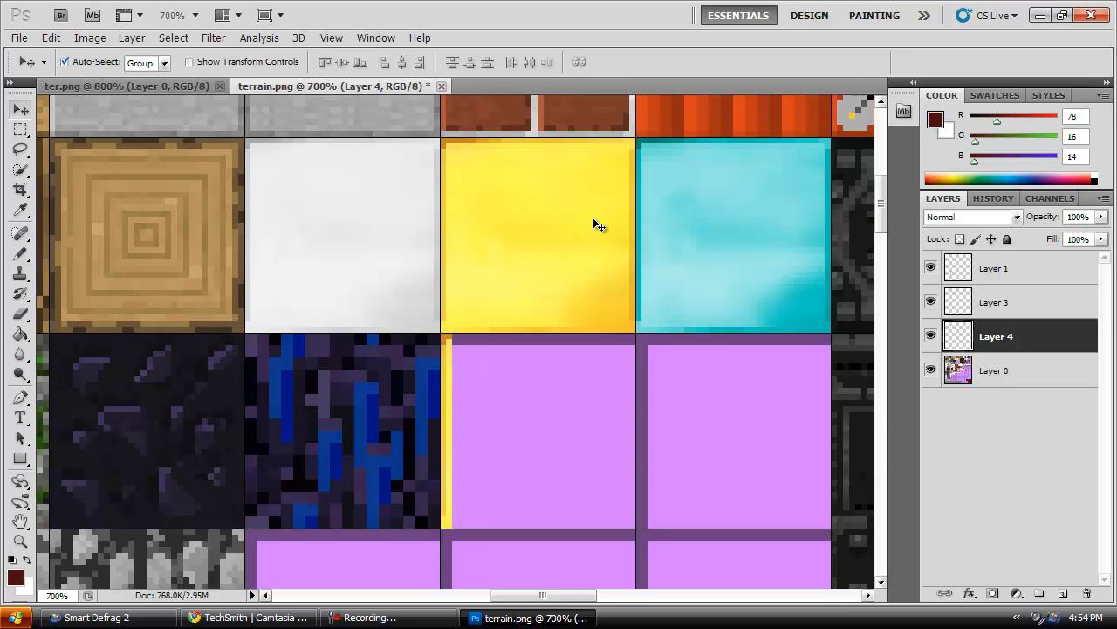
Step: Select the narrow right edge strip of the gold block tile and copy it from Layer 0 with Layer via Copy
{"action": "left_click", "coordinate": [1026, 380]}
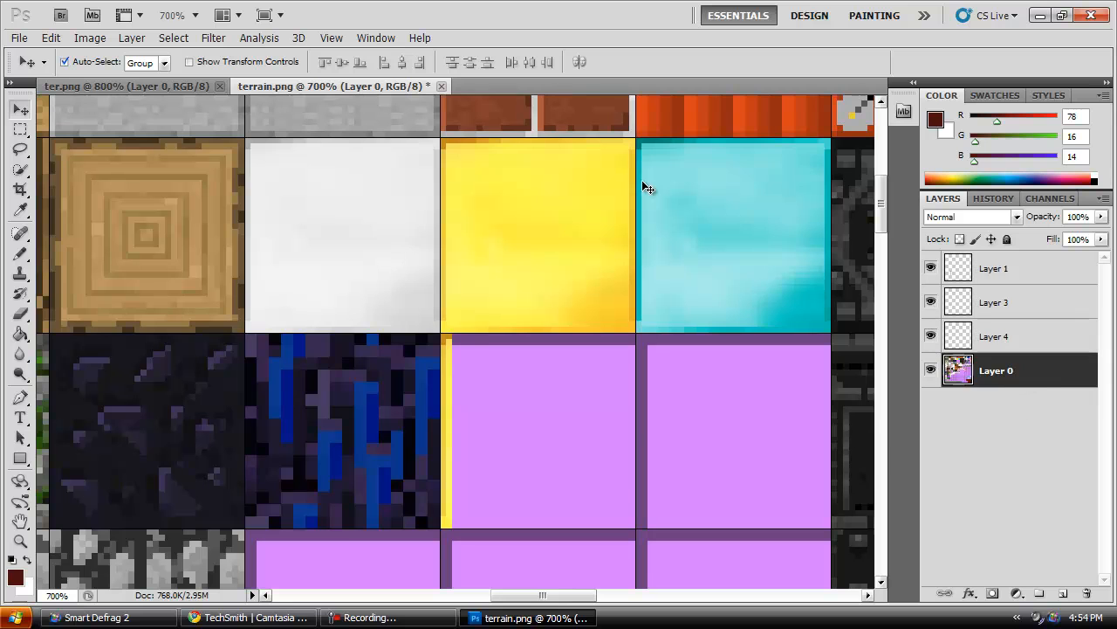
{"action": "left_click", "coordinate": [20, 128]}
{"action": "left_click_drag", "start_coordinate": [622, 140], "coordinate": [619, 340]}
{"action": "left_click", "coordinate": [616, 342]}
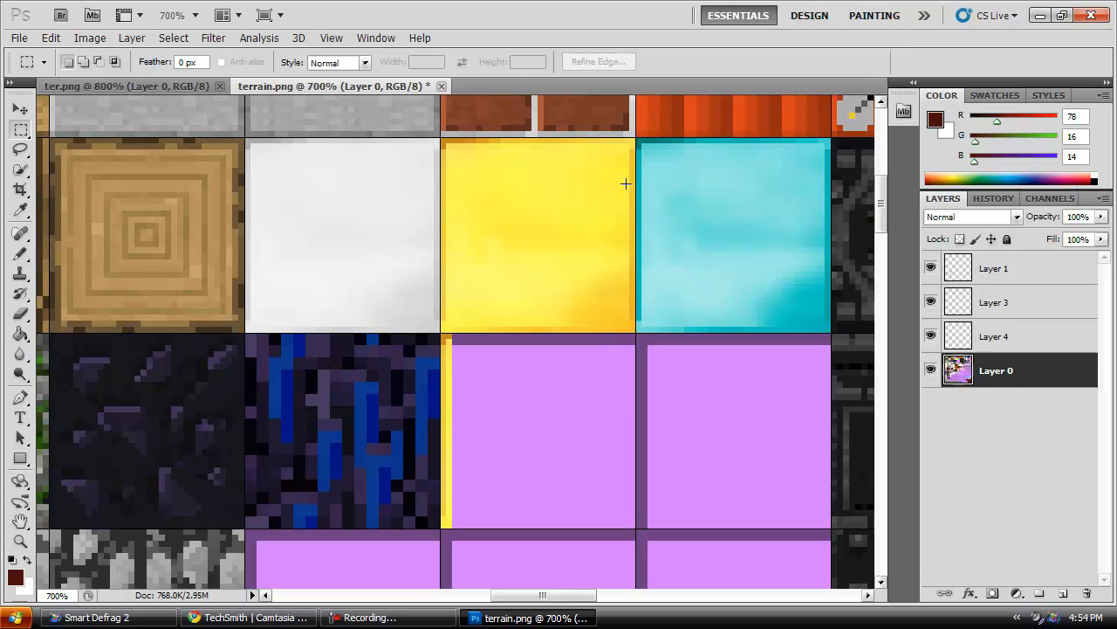
{"action": "left_click_drag", "start_coordinate": [620, 170], "coordinate": [624, 137]}
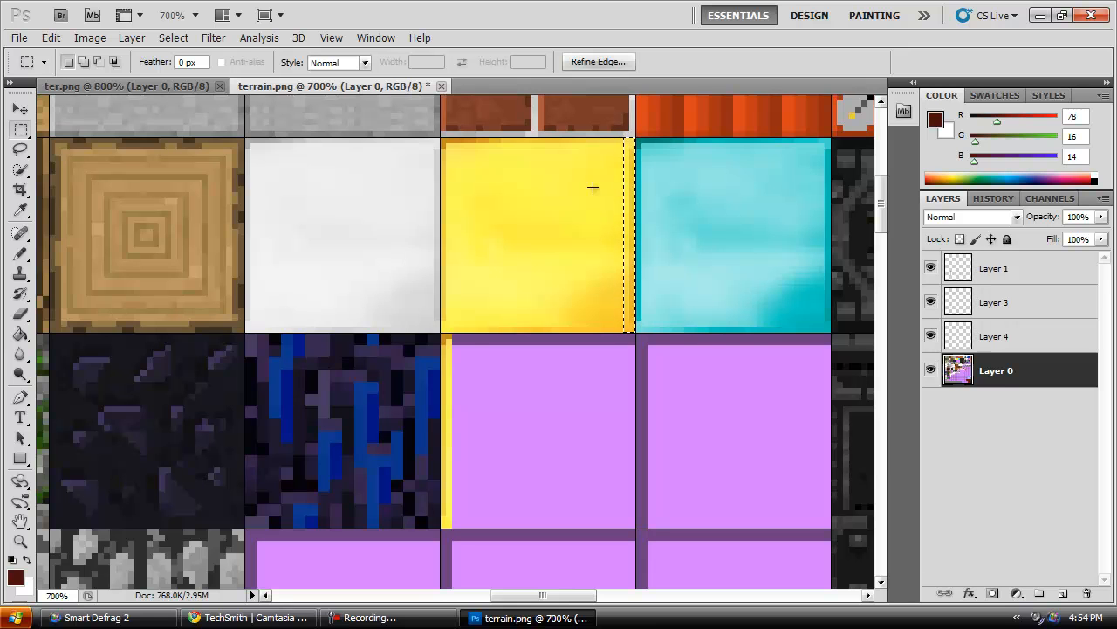
{"action": "right_click", "coordinate": [632, 194]}
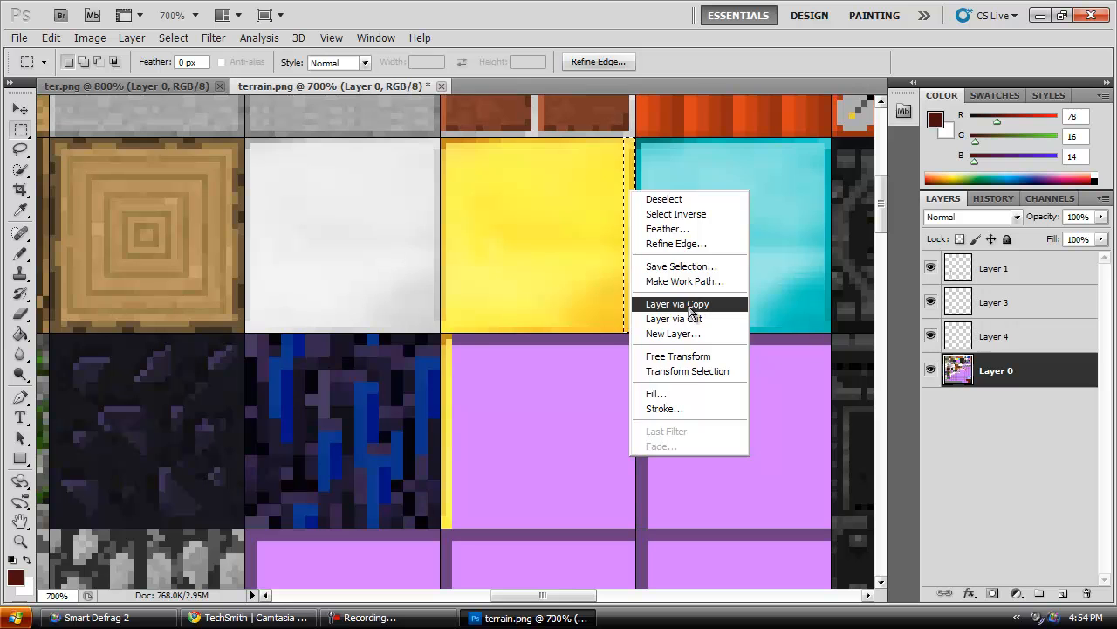
{"action": "left_click", "coordinate": [688, 303]}
Step: Move the second gold strip against the first on the purple tile and reorder Layer 5 above Layer 4
{"action": "left_click", "coordinate": [20, 108]}
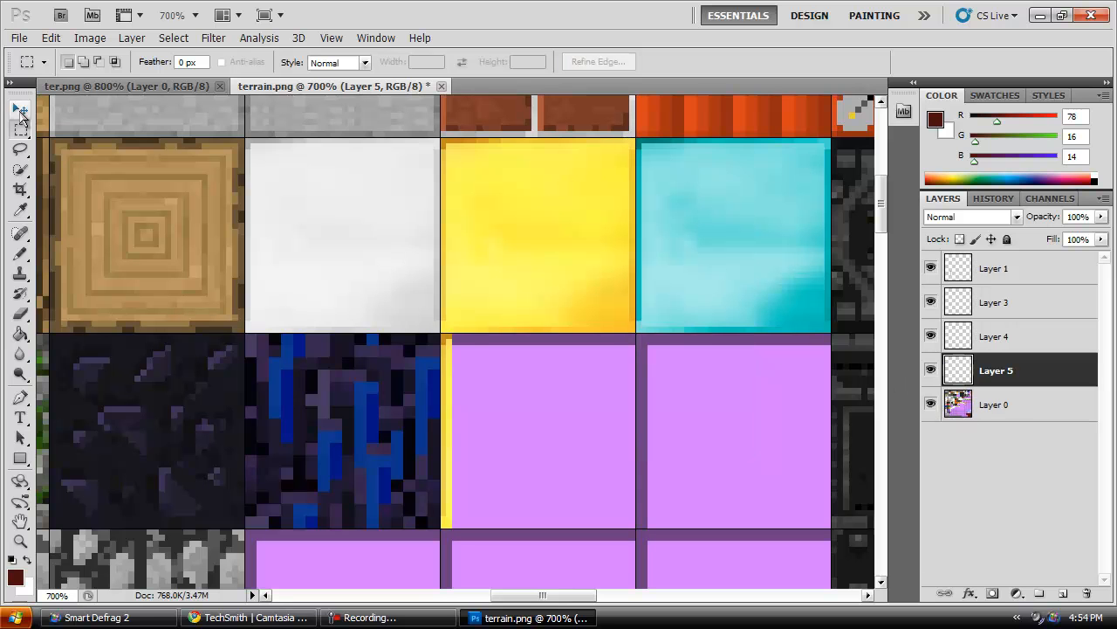
{"action": "left_click_drag", "start_coordinate": [625, 207], "coordinate": [453, 402]}
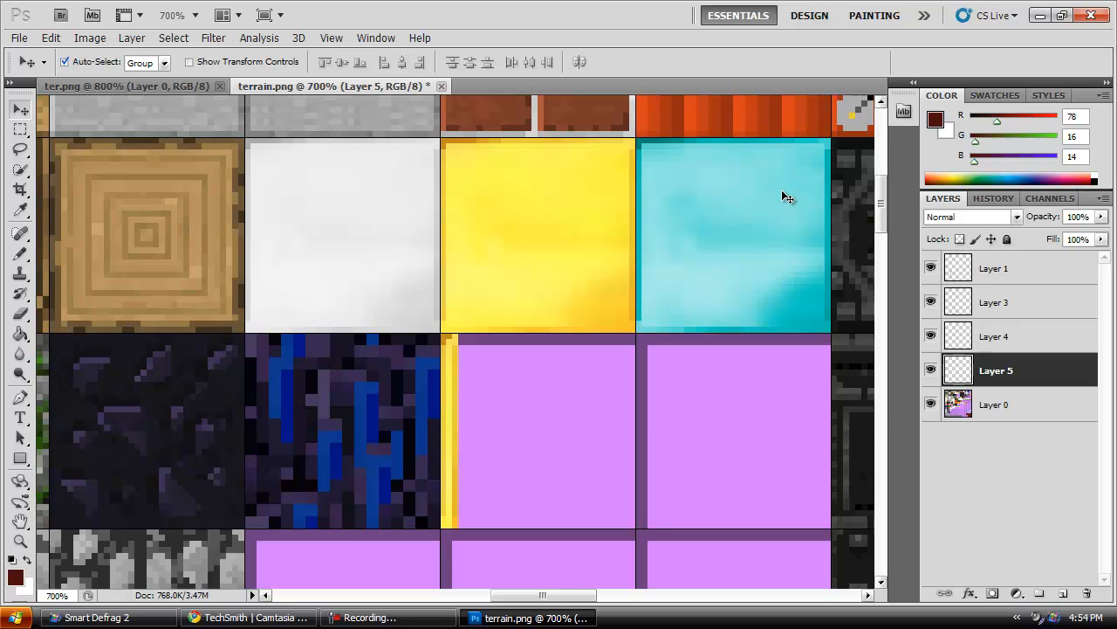
{"action": "left_click_drag", "start_coordinate": [966, 373], "coordinate": [965, 335]}
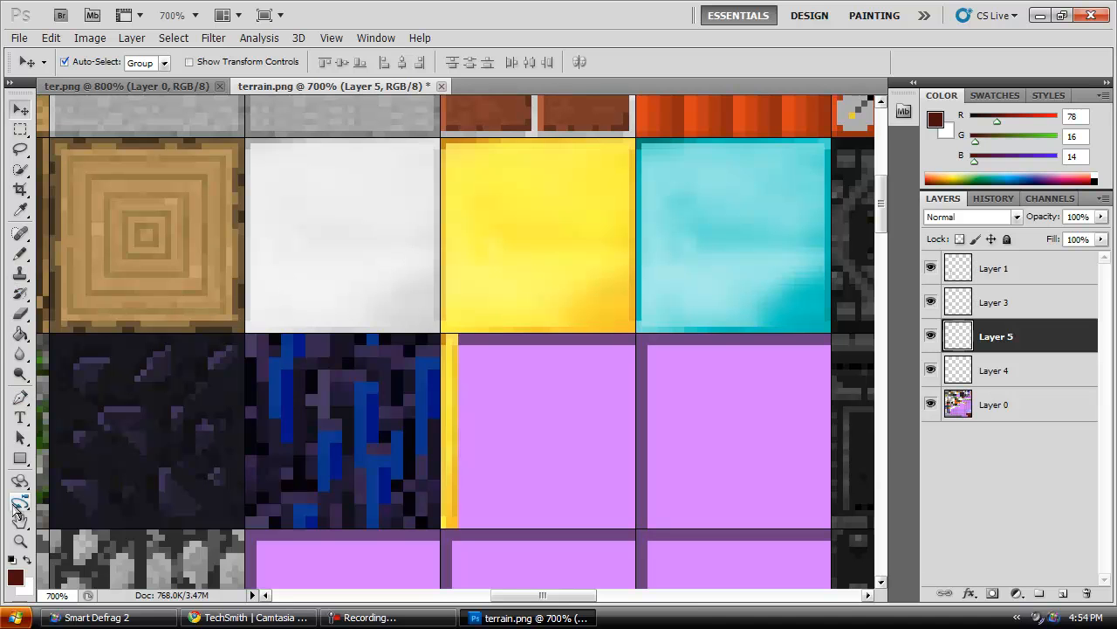
{"action": "left_click", "coordinate": [22, 256]}
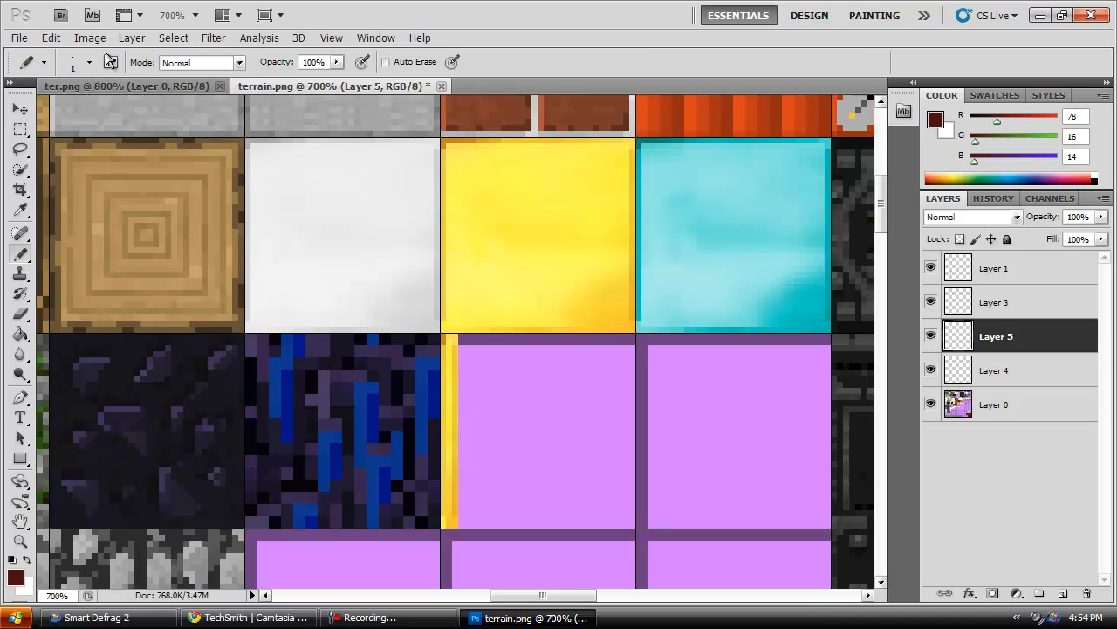
Step: Set the Pencil tool's blending mode to Clear so that it erases pixels
{"action": "left_click", "coordinate": [207, 62]}
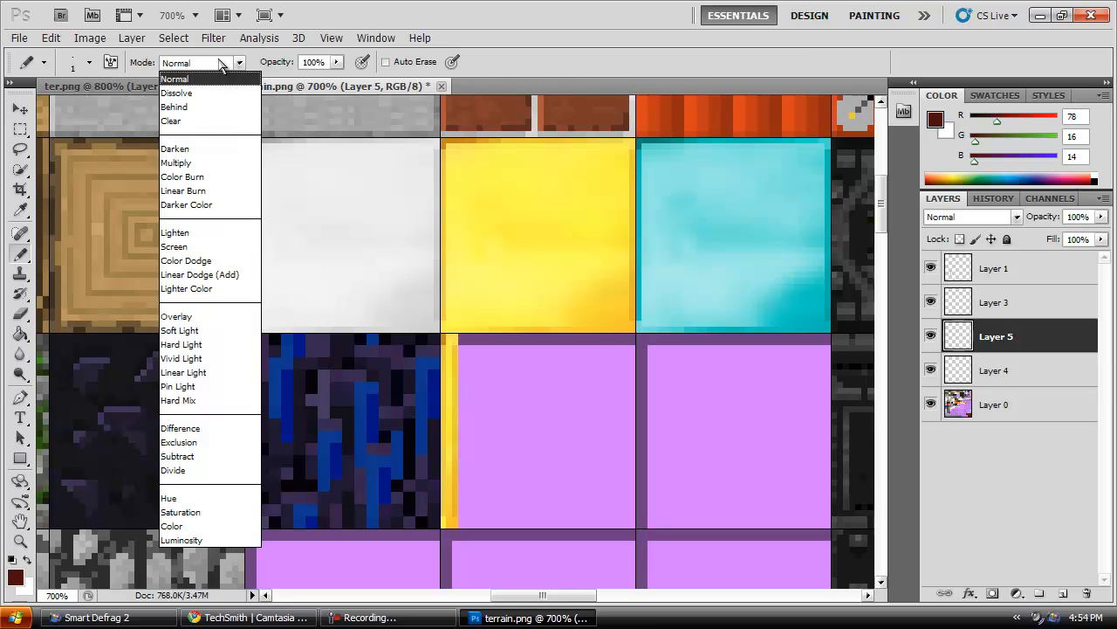
{"action": "left_click", "coordinate": [199, 121]}
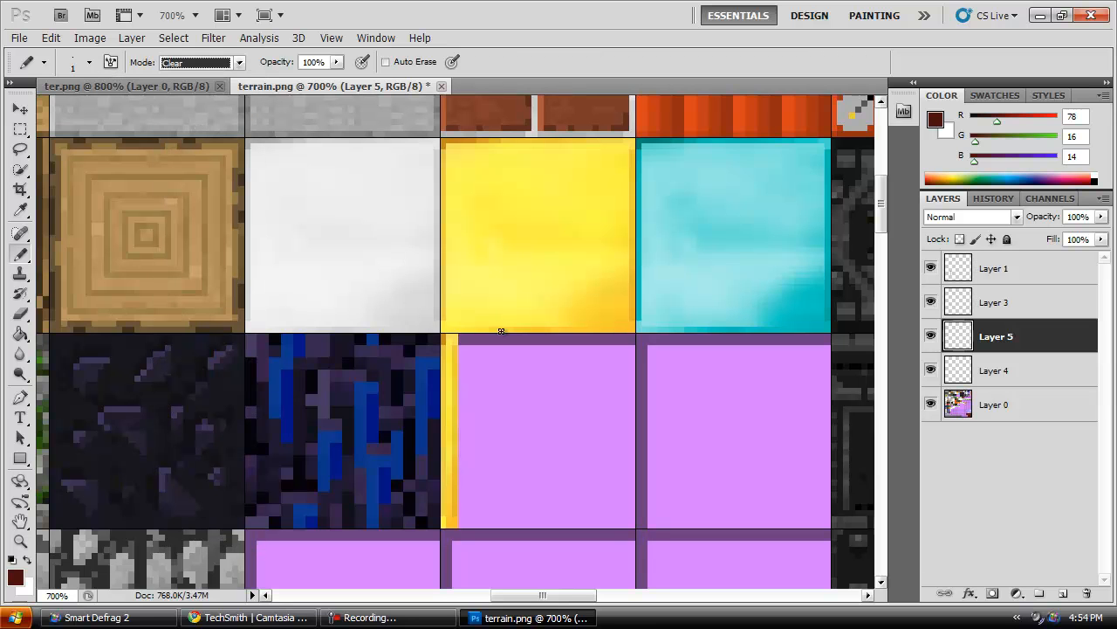
Step: Try to erase the dark top pixels of the gold strips on Layer 5 and Layer 4, and undo the erasures
{"action": "left_click", "coordinate": [442, 337]}
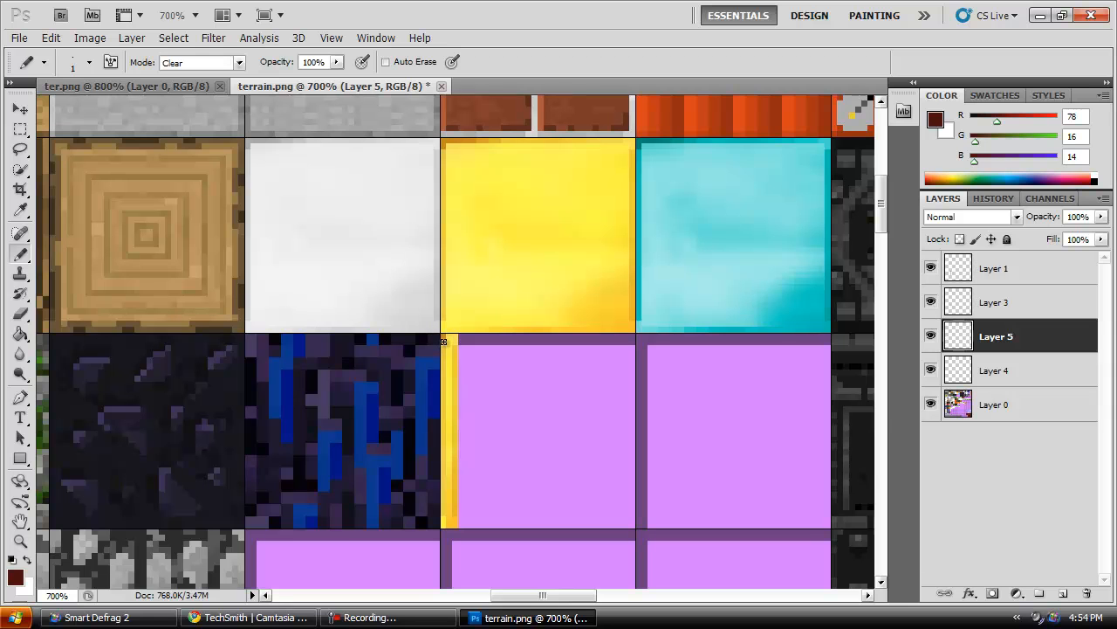
{"action": "left_click", "coordinate": [1001, 385]}
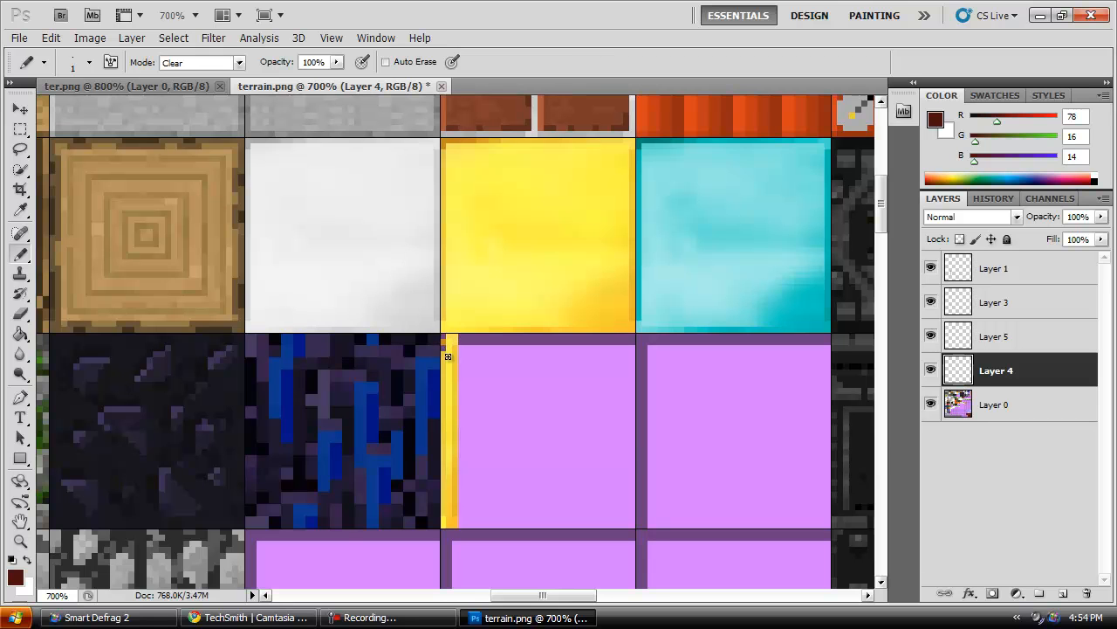
{"action": "left_click", "coordinate": [50, 37]}
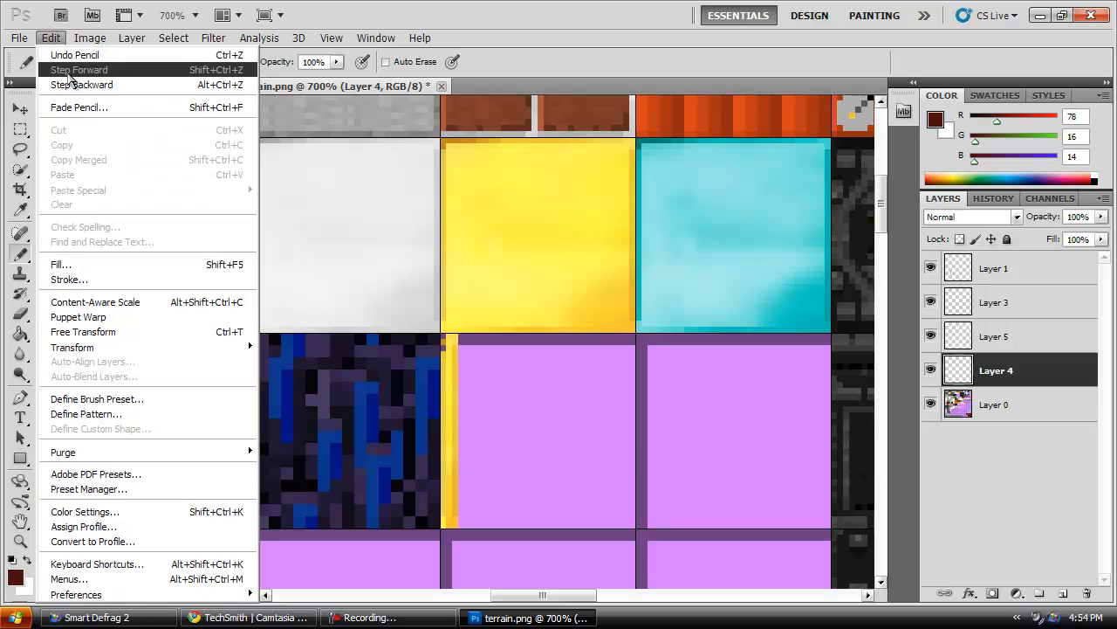
{"action": "left_click", "coordinate": [75, 85]}
{"action": "left_click", "coordinate": [50, 37]}
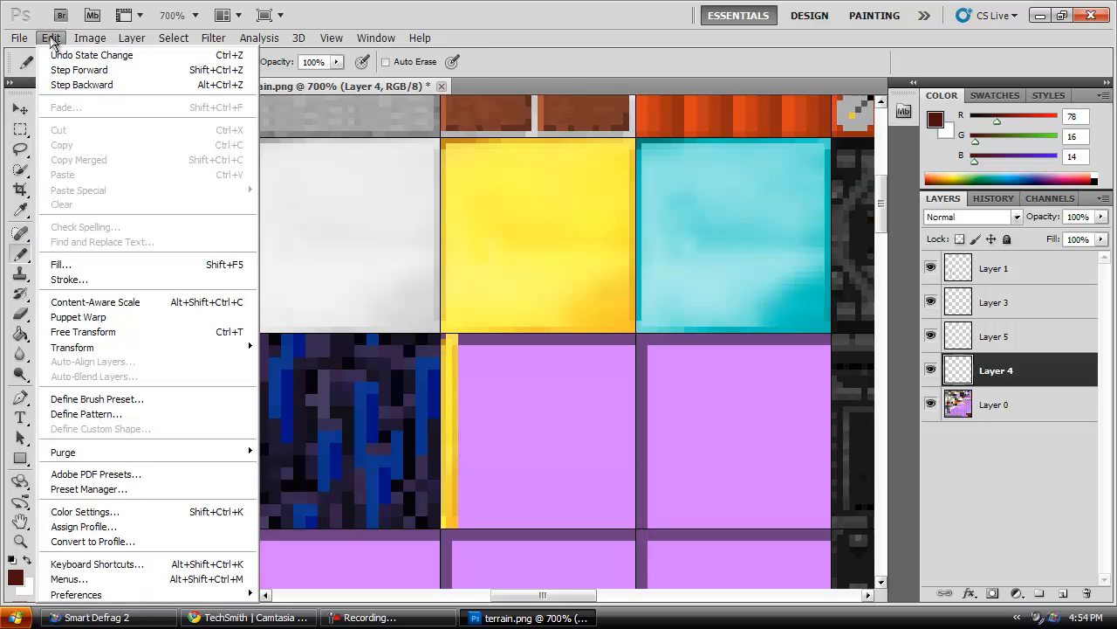
{"action": "left_click", "coordinate": [70, 85]}
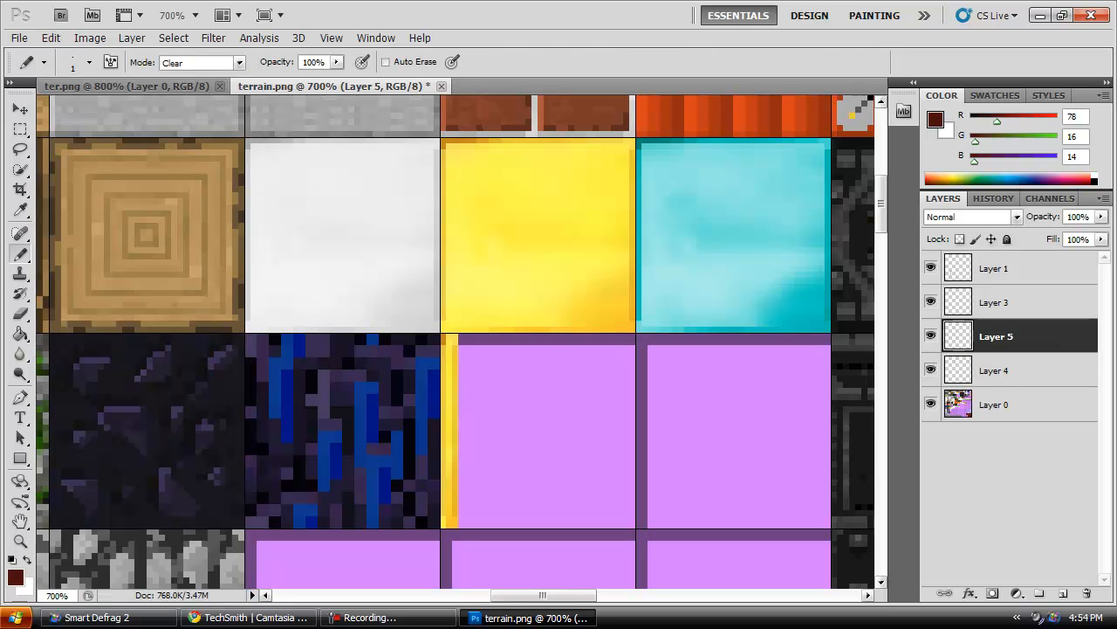
Step: Move the Layer 5 gold strip over the Layer 4 strip at the purple tile's left edge and reorder Layer 4 above Layer 5
{"action": "left_click", "coordinate": [20, 109]}
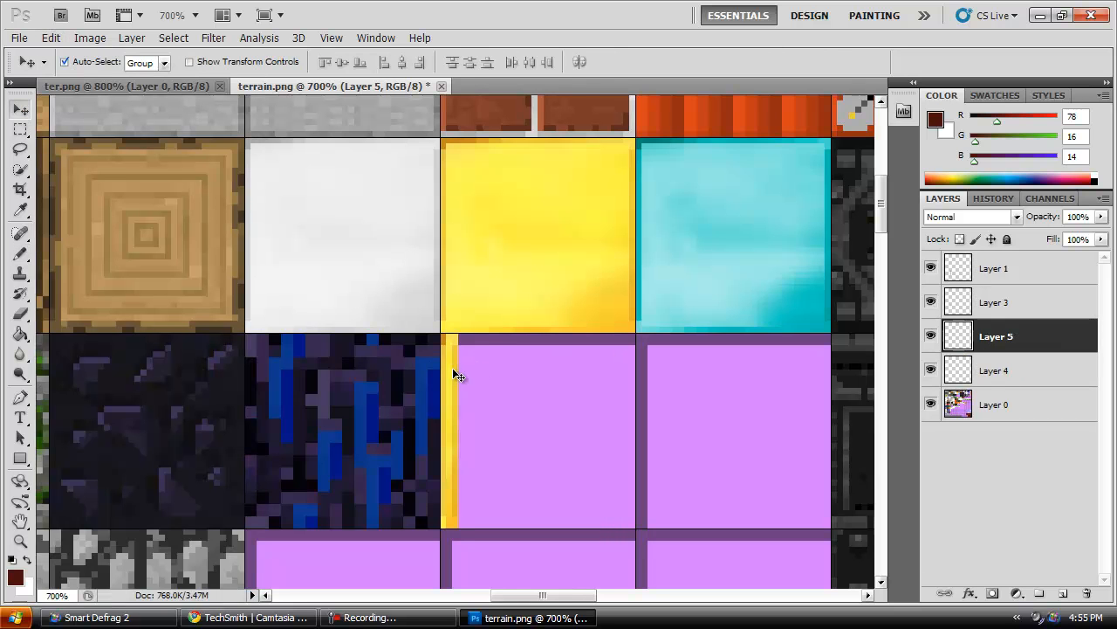
{"action": "left_click_drag", "start_coordinate": [453, 370], "coordinate": [449, 370]}
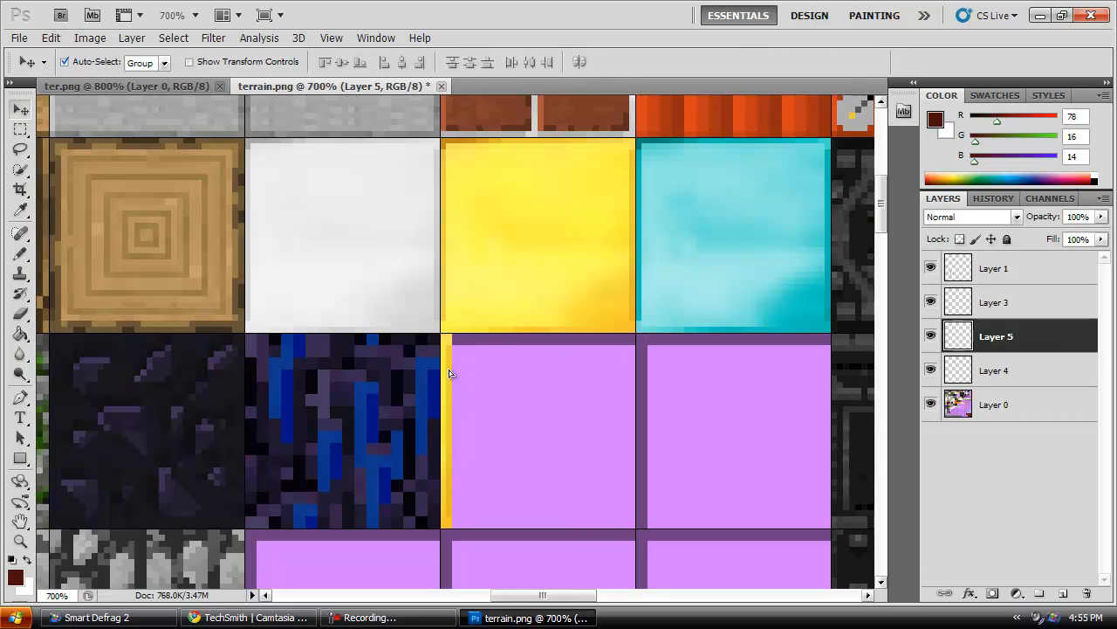
{"action": "left_click", "coordinate": [972, 370]}
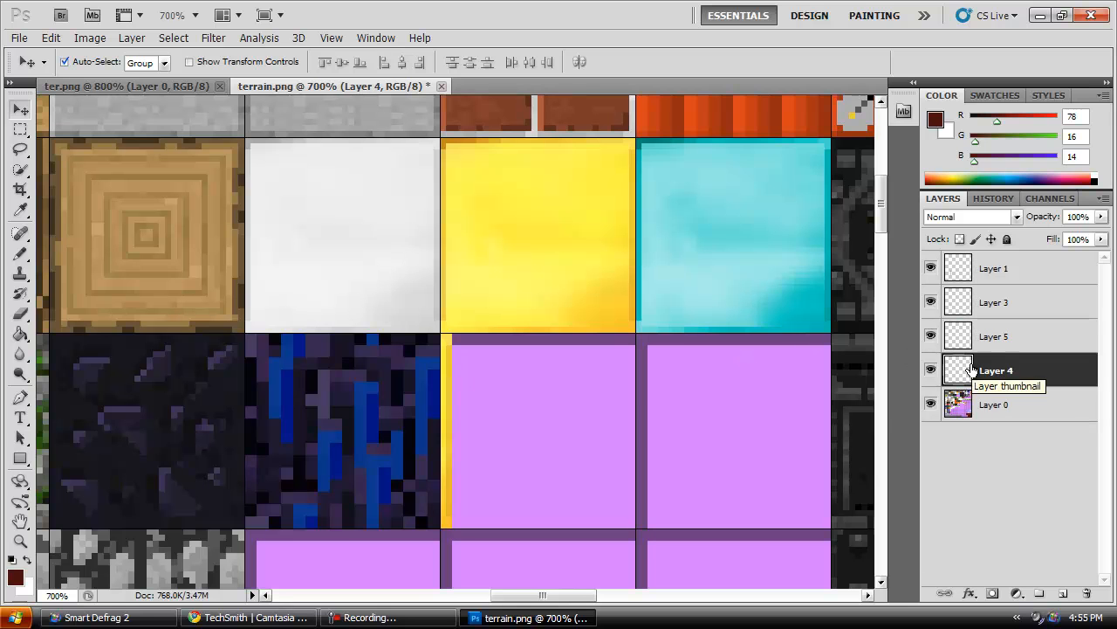
{"action": "left_click_drag", "start_coordinate": [961, 368], "coordinate": [971, 339]}
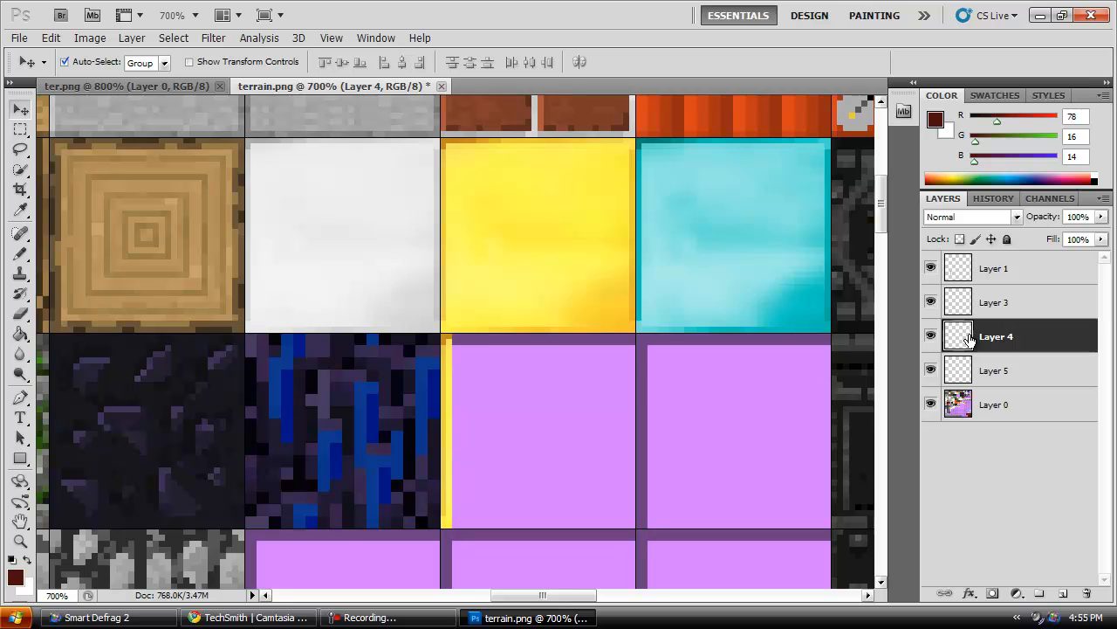
Step: Erase the dark orange pixels at the top of the Layer 4 gold strip with the Pencil in Clear mode at 1600% zoom
{"action": "left_click", "coordinate": [20, 540]}
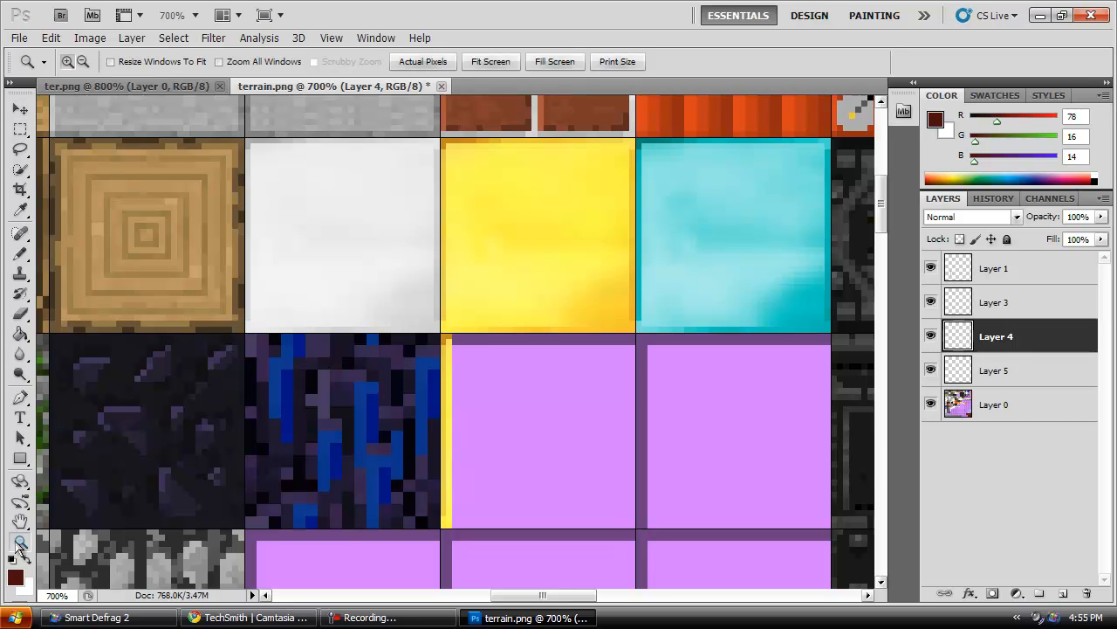
{"action": "left_click", "coordinate": [471, 361]}
{"action": "left_click", "coordinate": [450, 357]}
{"action": "left_click", "coordinate": [449, 357]}
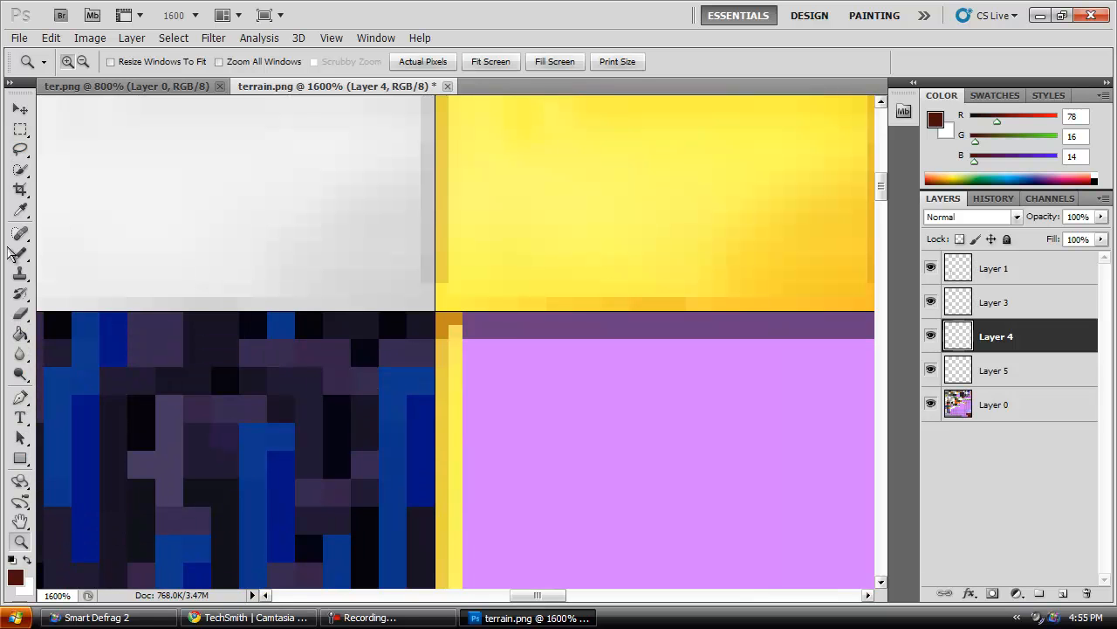
{"action": "left_click", "coordinate": [20, 254]}
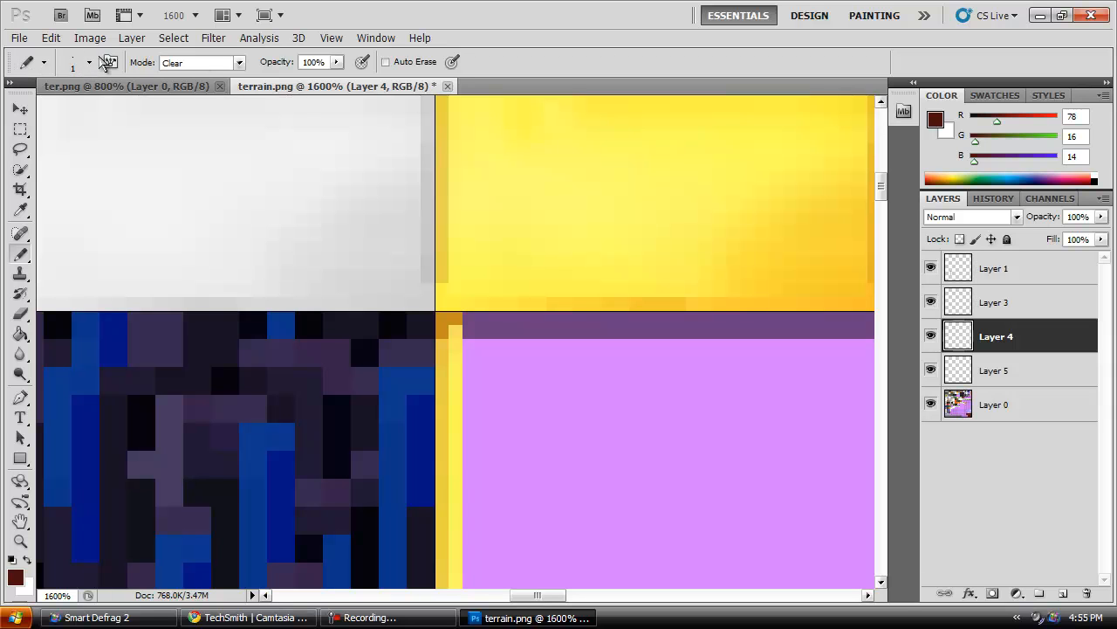
{"action": "left_click", "coordinate": [457, 319]}
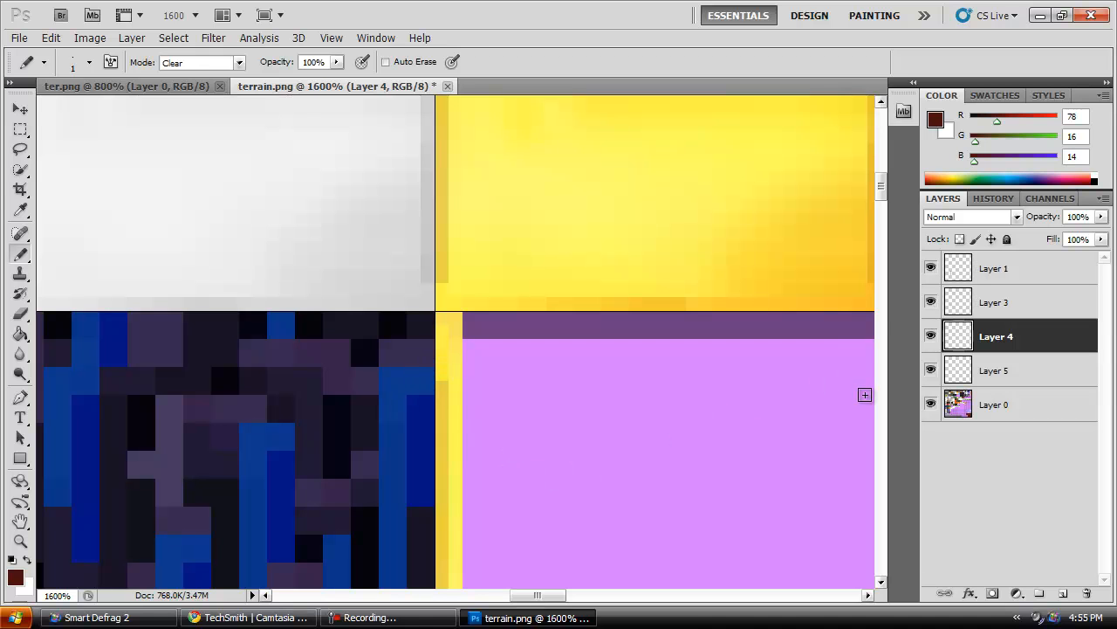
Step: Try erasing pixels midway down the Layer 4 gold strip and undo the erasure
{"action": "left_click_drag", "start_coordinate": [882, 194], "coordinate": [881, 209]}
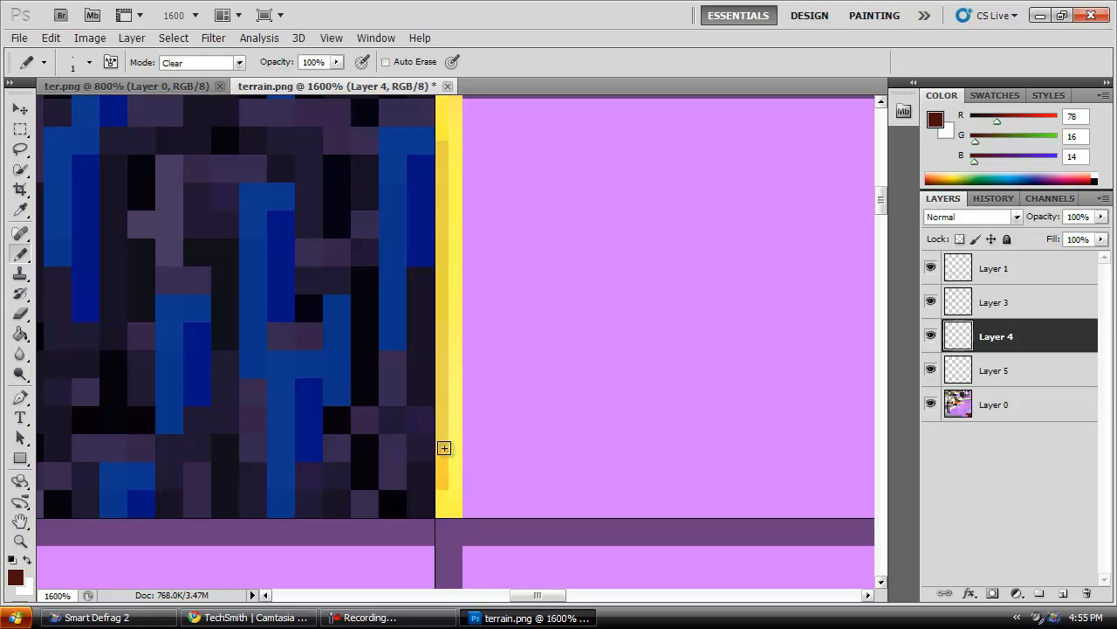
{"action": "left_click", "coordinate": [448, 261]}
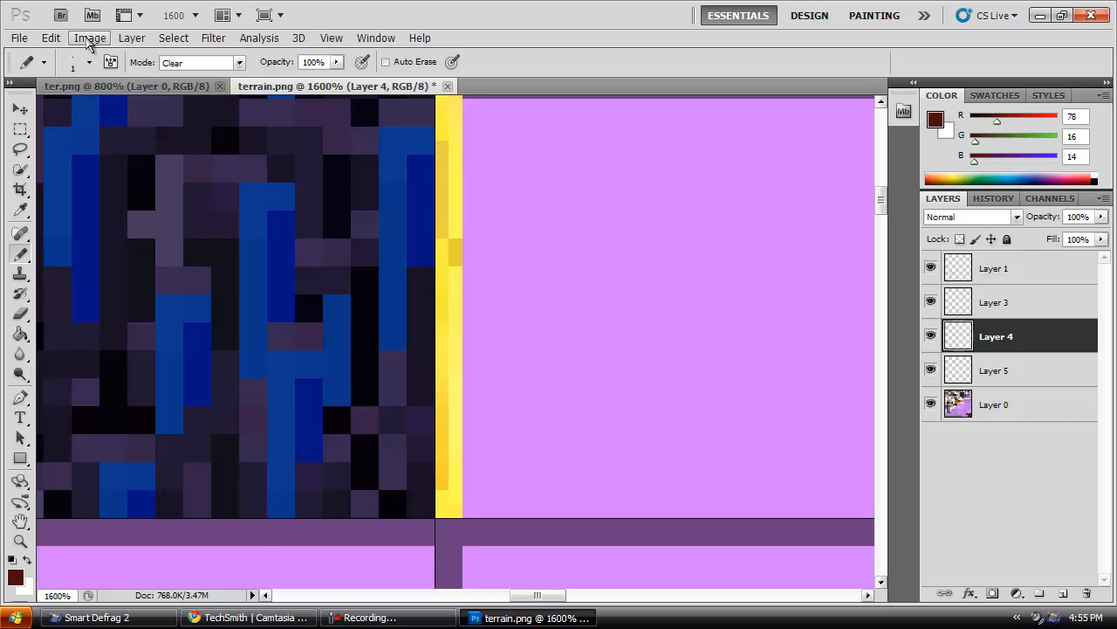
{"action": "left_click", "coordinate": [50, 37]}
{"action": "left_click", "coordinate": [74, 55]}
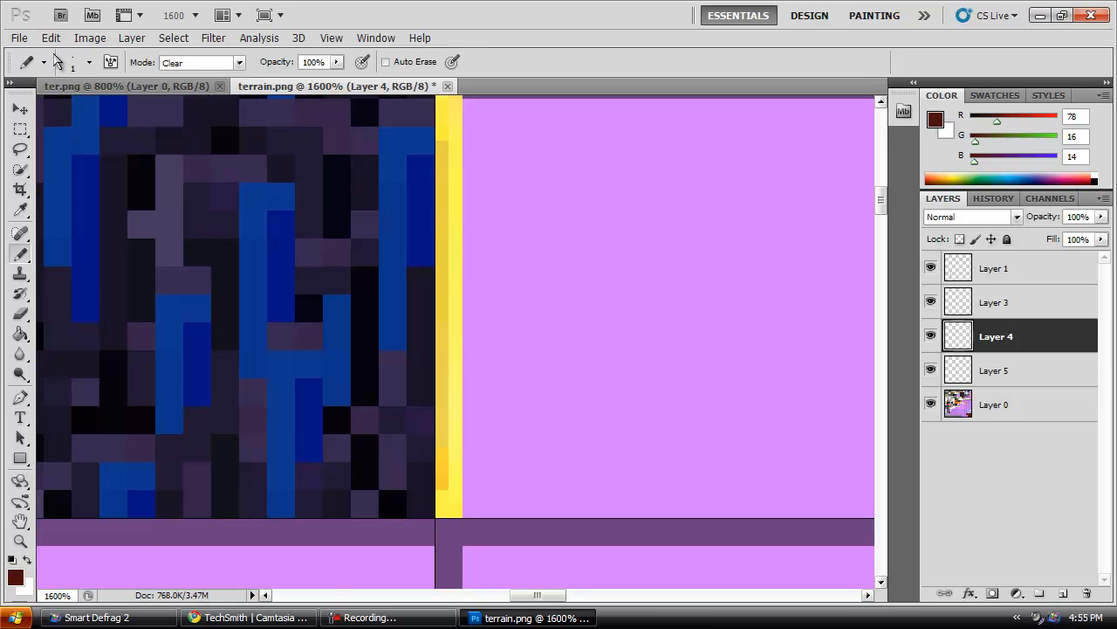
Step: Try erasing the darker left column of the Layer 4 gold strip and step back through the erasures
{"action": "left_click_drag", "start_coordinate": [442, 151], "coordinate": [439, 312]}
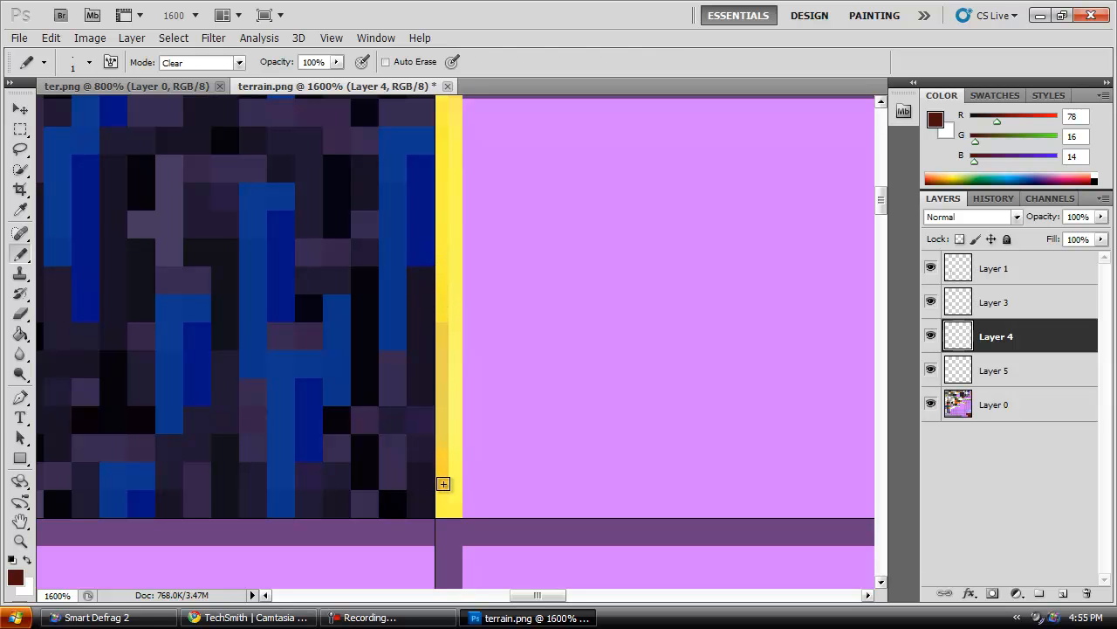
{"action": "left_click", "coordinate": [70, 84]}
{"action": "left_click", "coordinate": [51, 37]}
{"action": "left_click", "coordinate": [70, 85]}
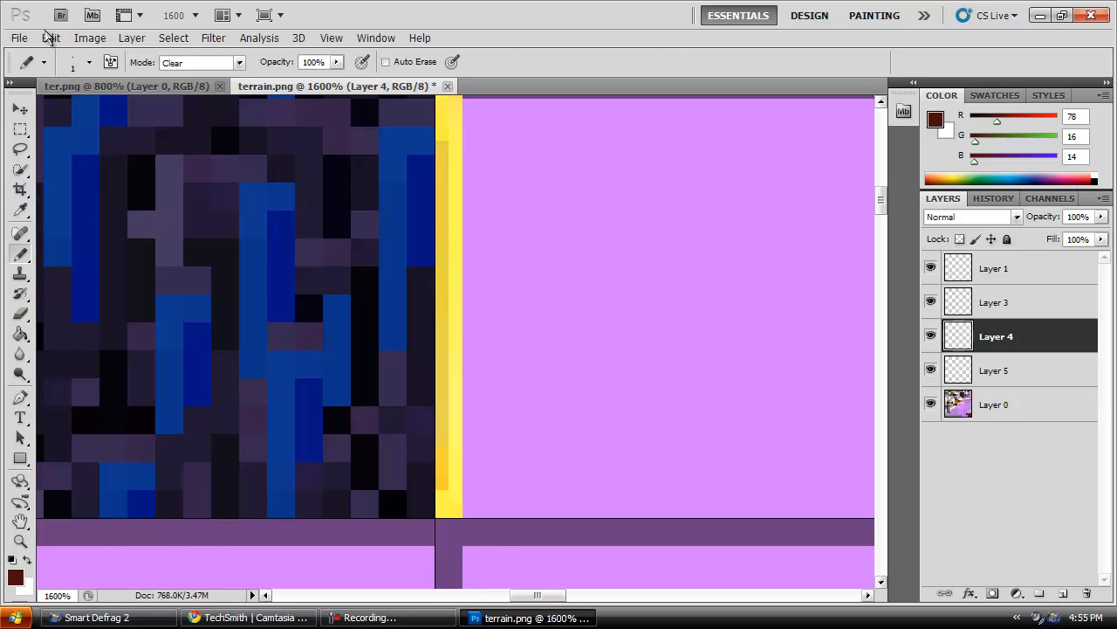
{"action": "left_click", "coordinate": [50, 38]}
{"action": "left_click", "coordinate": [70, 82]}
{"action": "left_click", "coordinate": [52, 40]}
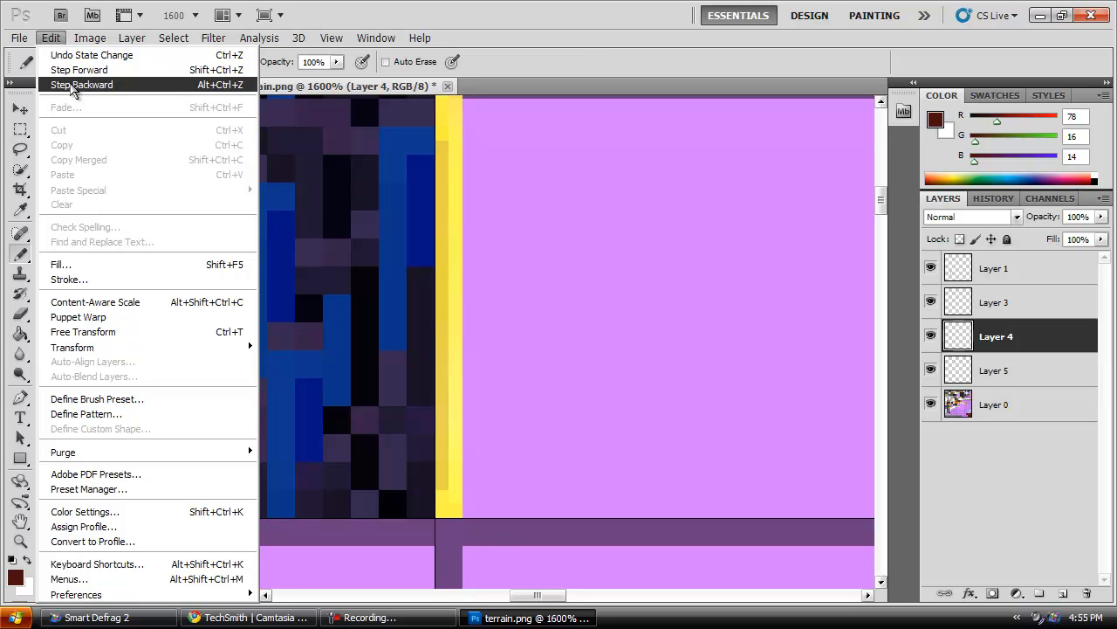
{"action": "left_click", "coordinate": [72, 87]}
{"action": "left_click", "coordinate": [51, 37]}
{"action": "left_click", "coordinate": [59, 86]}
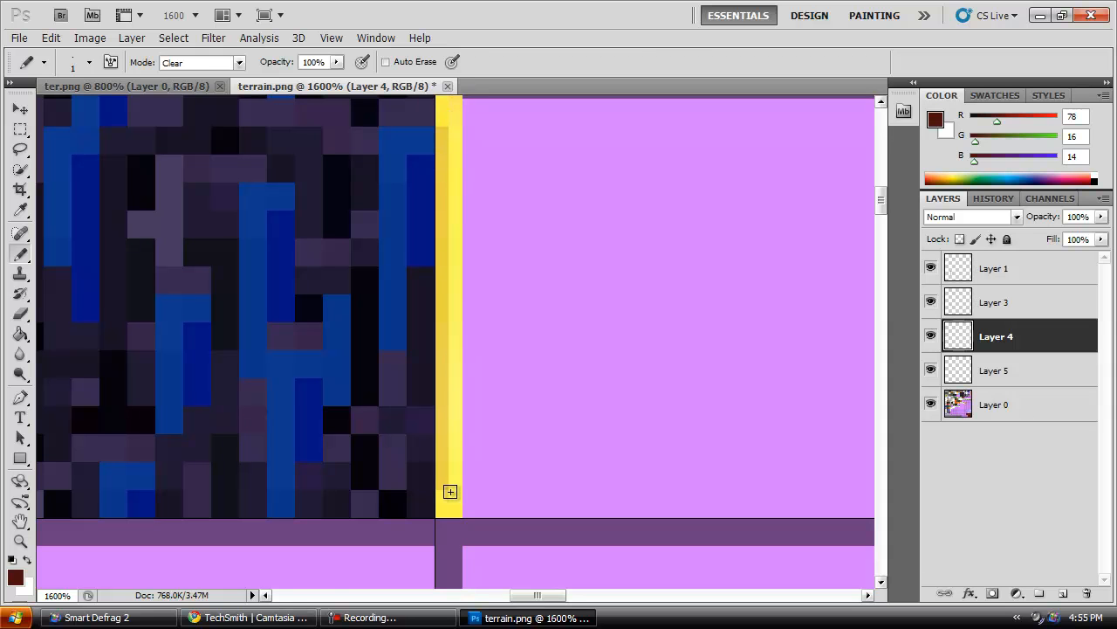
Step: Erase the darker left column of the Layer 4 gold strip, then its right column from the bottom upward
{"action": "mouse_move", "coordinate": [456, 122]}
{"action": "left_mouse_down"}
{"action": "mouse_move", "coordinate": [443, 138]}
{"action": "mouse_move", "coordinate": [445, 412]}
{"action": "left_mouse_up"}
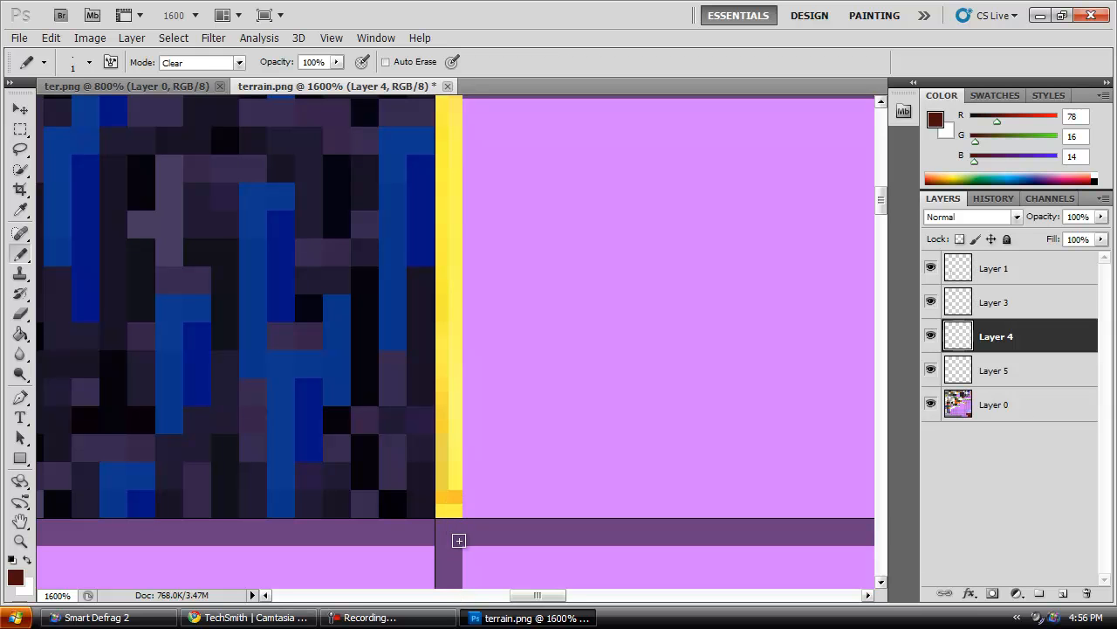
{"action": "mouse_move", "coordinate": [456, 476]}
{"action": "left_mouse_down"}
{"action": "mouse_move", "coordinate": [457, 327]}
{"action": "mouse_move", "coordinate": [447, 327]}
{"action": "mouse_move", "coordinate": [453, 359]}
{"action": "mouse_move", "coordinate": [455, 197]}
{"action": "left_mouse_up"}
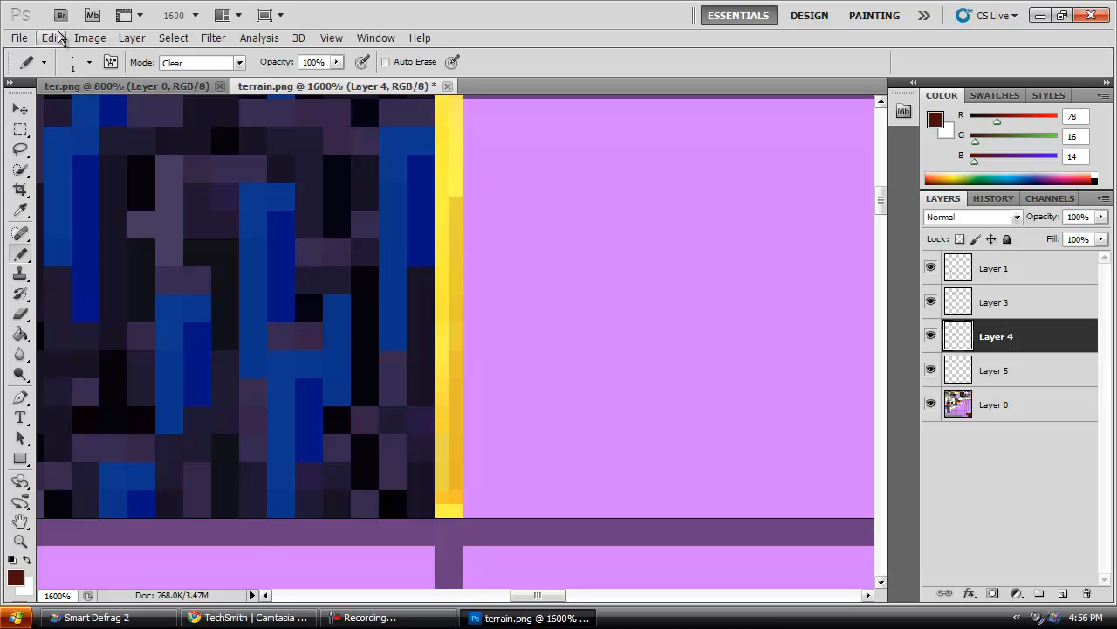
Step: Step back through the latest pencil erasures to restore the bright right column of the Layer 4 gold strip
{"action": "left_click", "coordinate": [50, 37]}
{"action": "left_click", "coordinate": [81, 85]}
{"action": "left_click", "coordinate": [50, 37]}
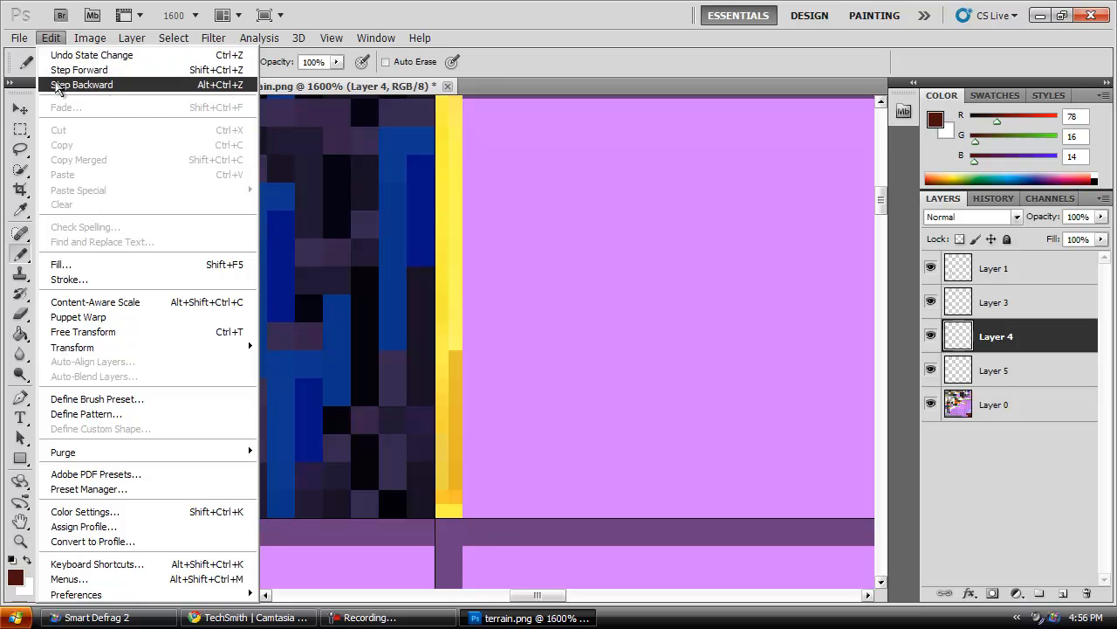
{"action": "left_click", "coordinate": [66, 85]}
{"action": "left_click", "coordinate": [51, 38]}
{"action": "left_click", "coordinate": [57, 84]}
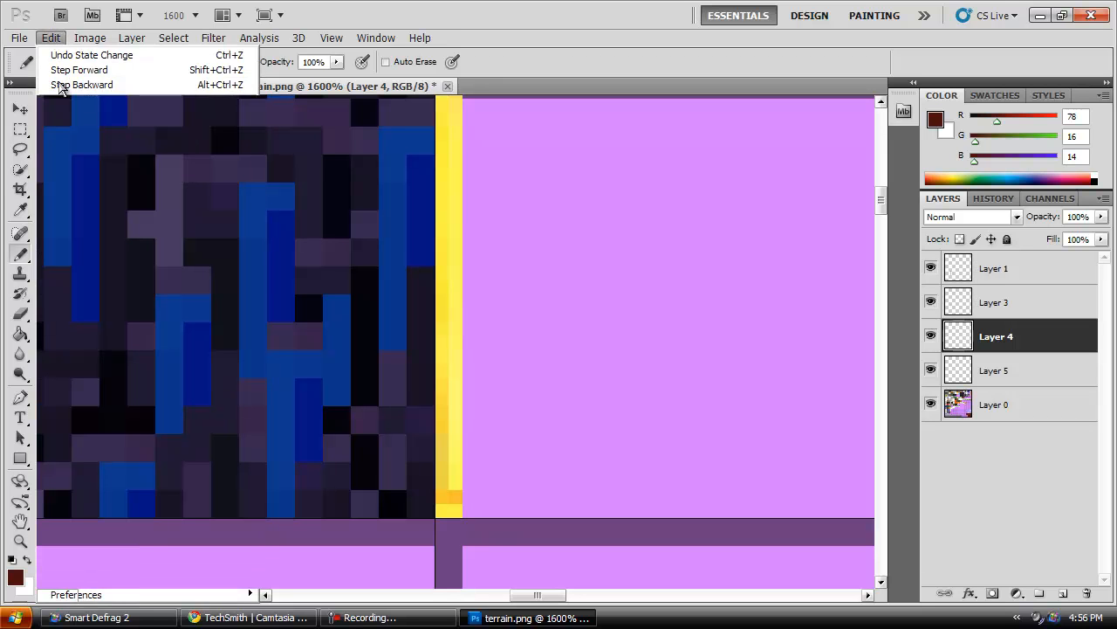
{"action": "left_click", "coordinate": [51, 37]}
{"action": "left_click", "coordinate": [75, 84]}
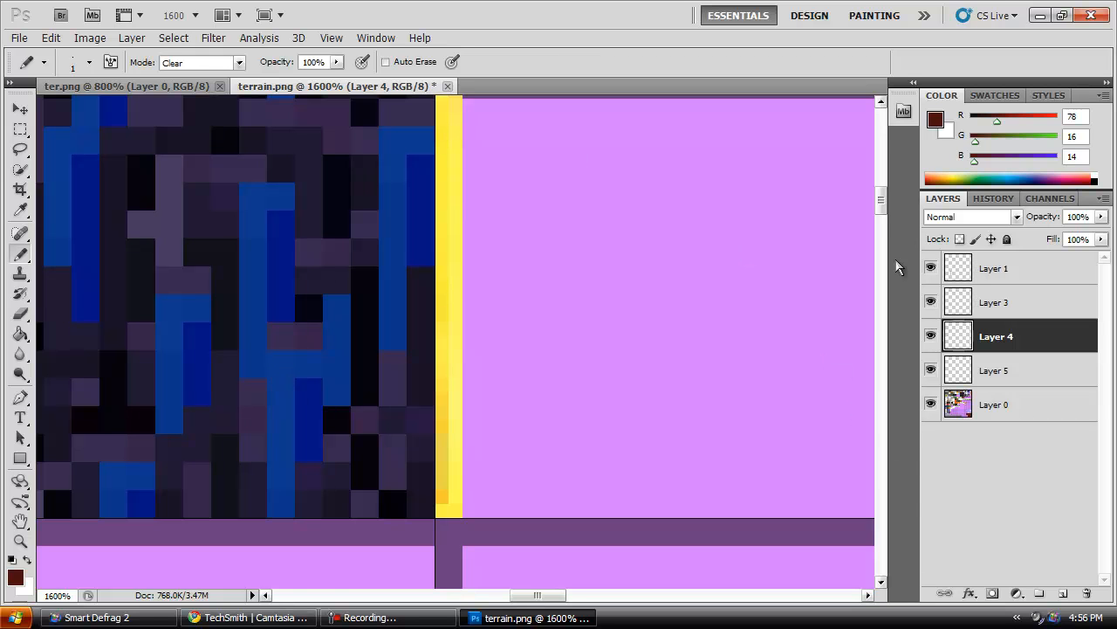
Step: Merge Layer 4 down into Layer 5 to combine the two gold strips
{"action": "scroll", "coordinate": [880, 206], "scroll_direction": "up", "scroll_amount": 2}
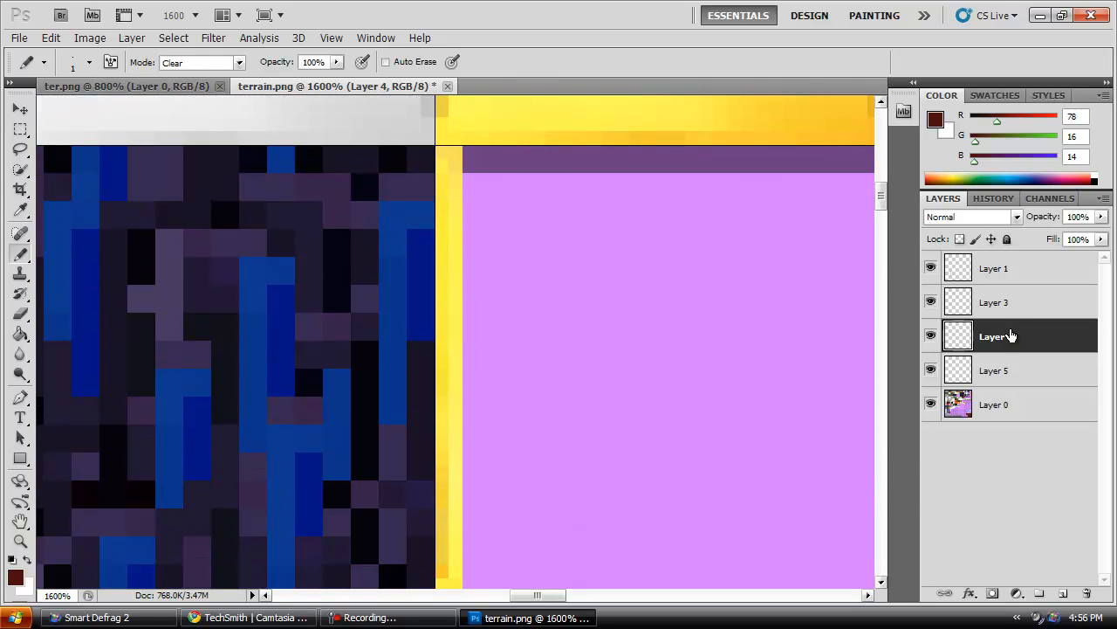
{"action": "right_click", "coordinate": [1009, 336]}
{"action": "left_click", "coordinate": [923, 589]}
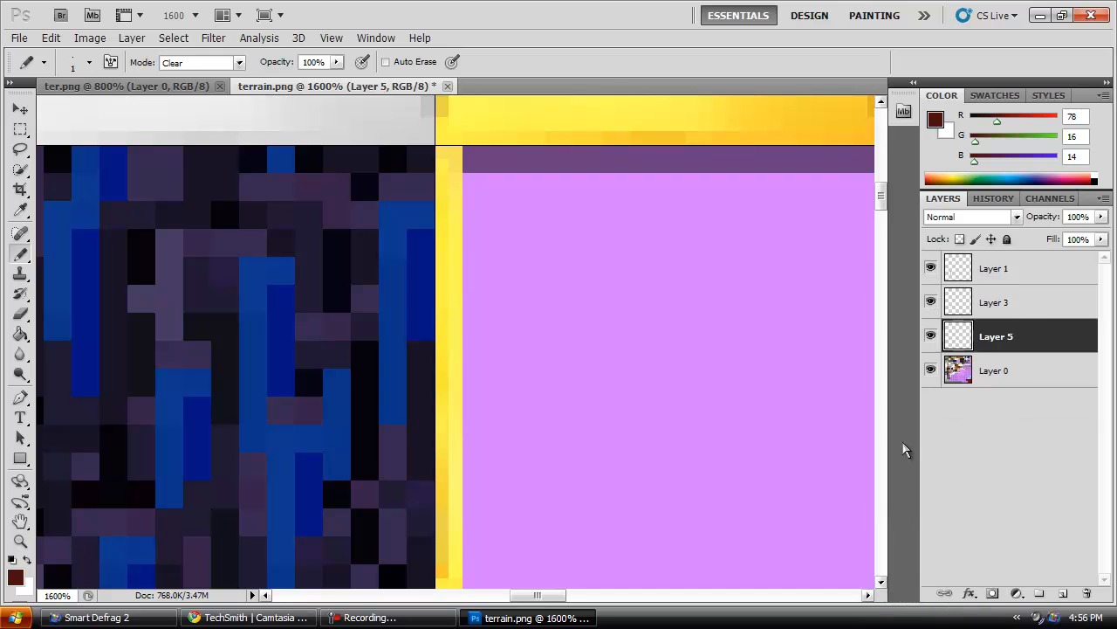
Step: Select the full gold strip on Layer 5 and move it against the left rail of the dark-red special rail tile
{"action": "left_click", "coordinate": [21, 129]}
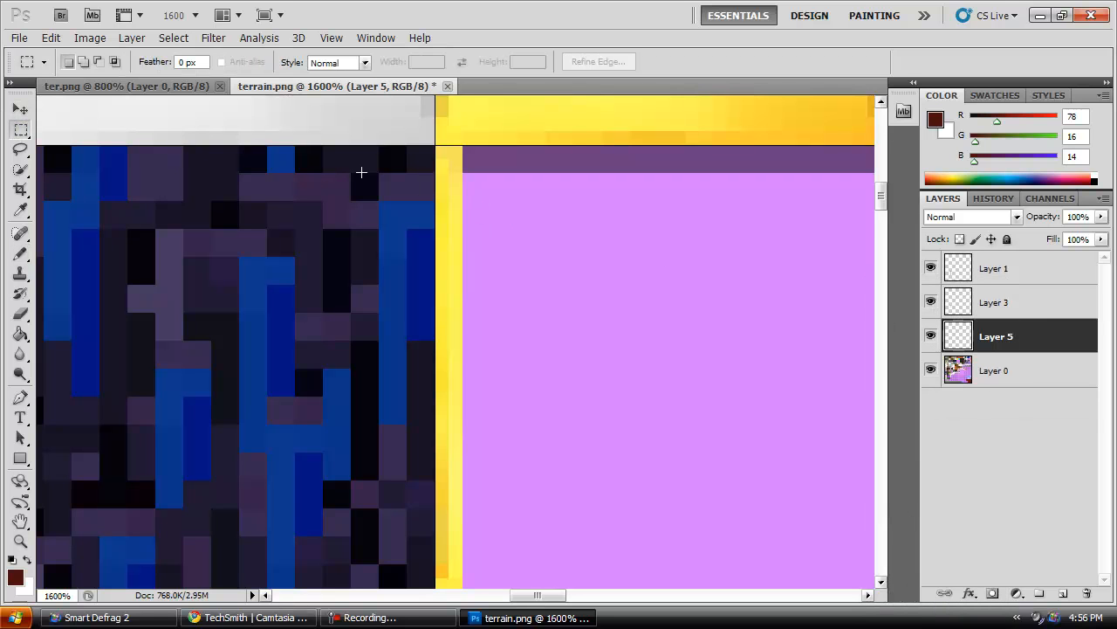
{"action": "left_click_drag", "start_coordinate": [486, 319], "coordinate": [460, 484]}
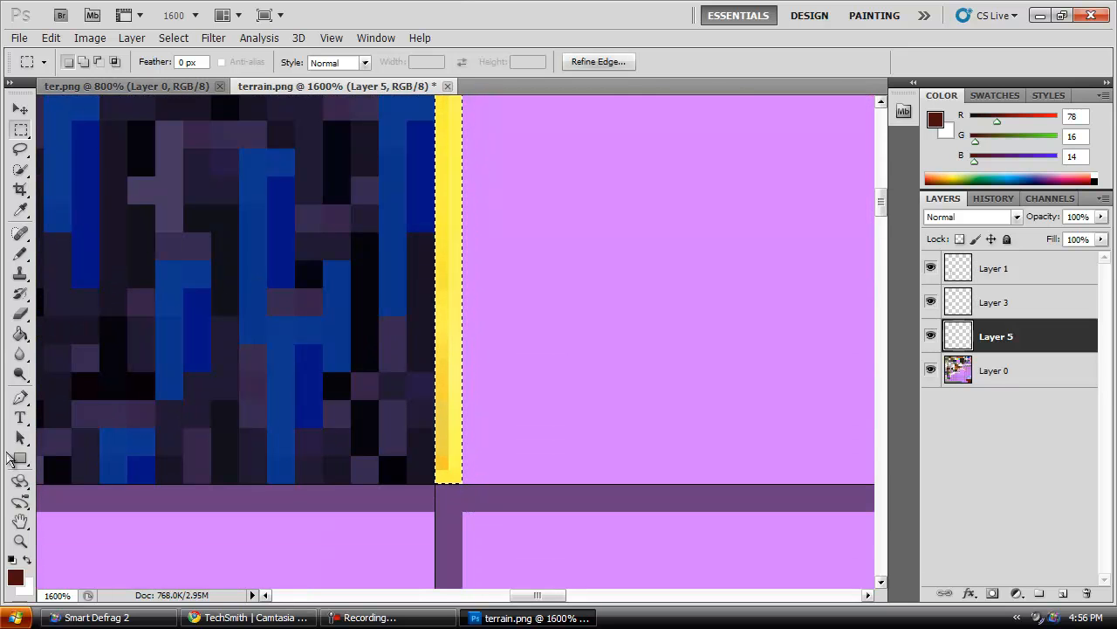
{"action": "left_click", "coordinate": [20, 541]}
{"action": "left_click", "coordinate": [83, 61]}
{"action": "left_click", "coordinate": [236, 259]}
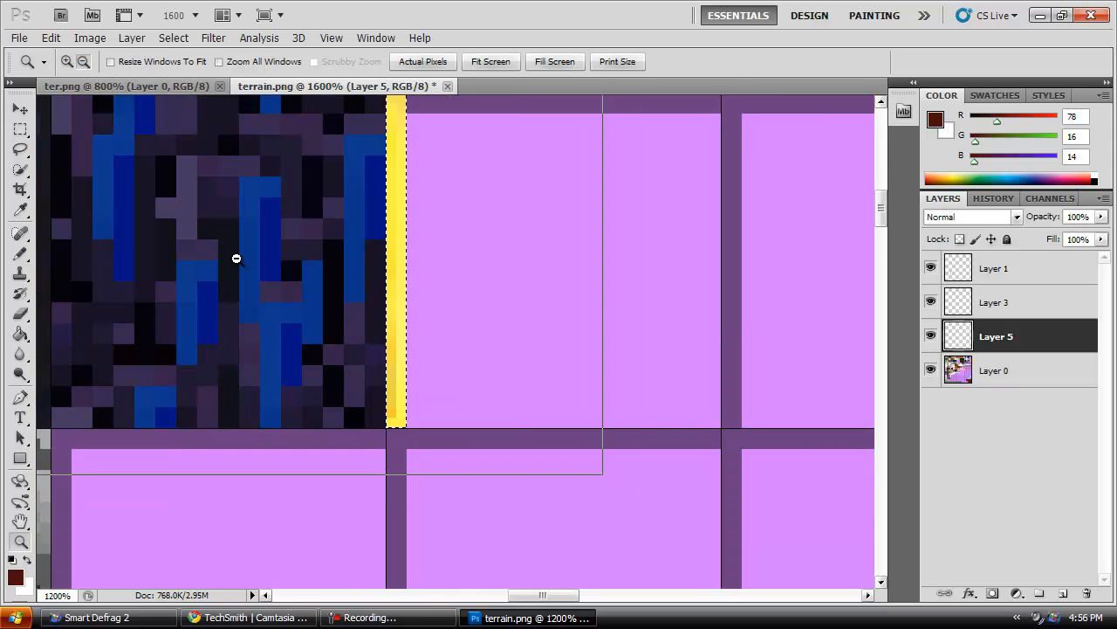
{"action": "left_click", "coordinate": [235, 257]}
{"action": "left_click", "coordinate": [222, 284]}
{"action": "left_click", "coordinate": [169, 309]}
{"action": "left_click", "coordinate": [149, 348]}
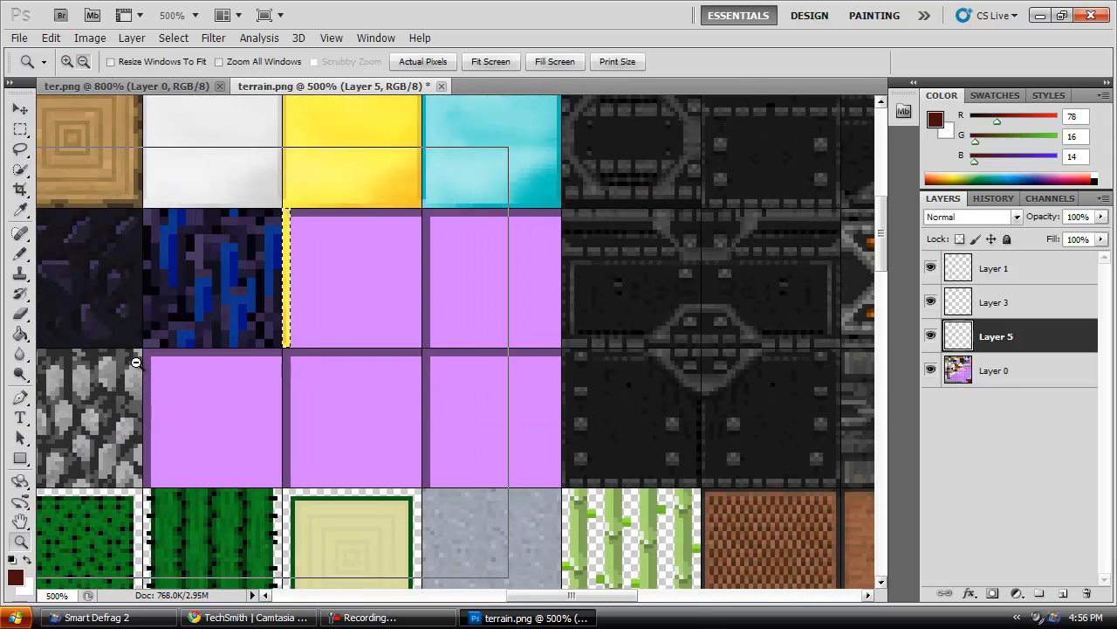
{"action": "left_click", "coordinate": [149, 351]}
{"action": "left_click", "coordinate": [147, 351]}
{"action": "left_click_drag", "start_coordinate": [572, 604], "coordinate": [524, 602]}
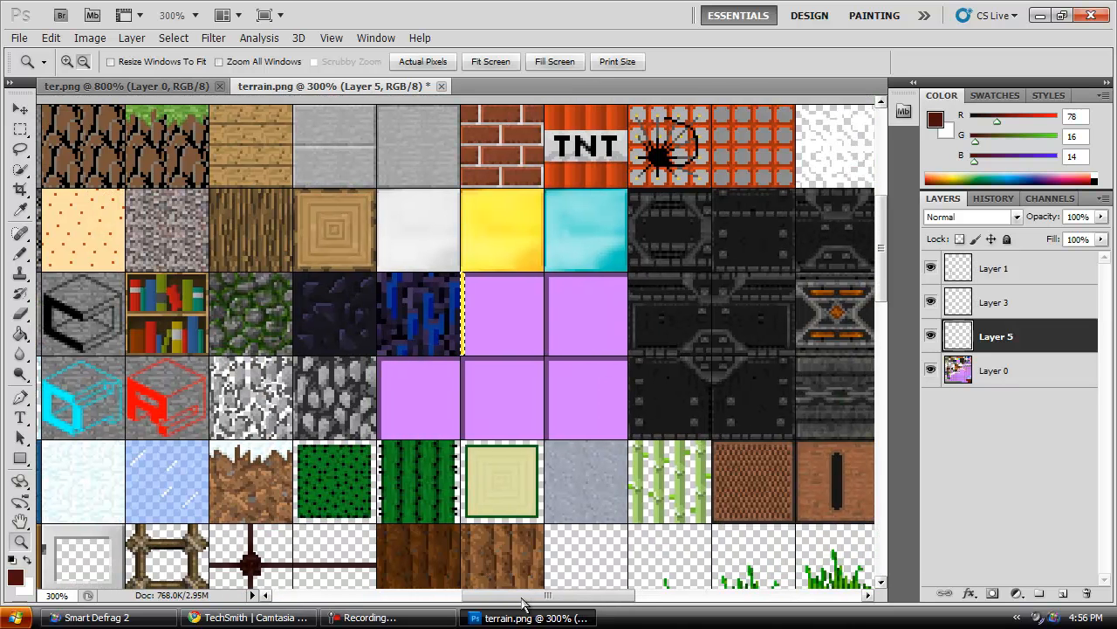
{"action": "left_click", "coordinate": [21, 110]}
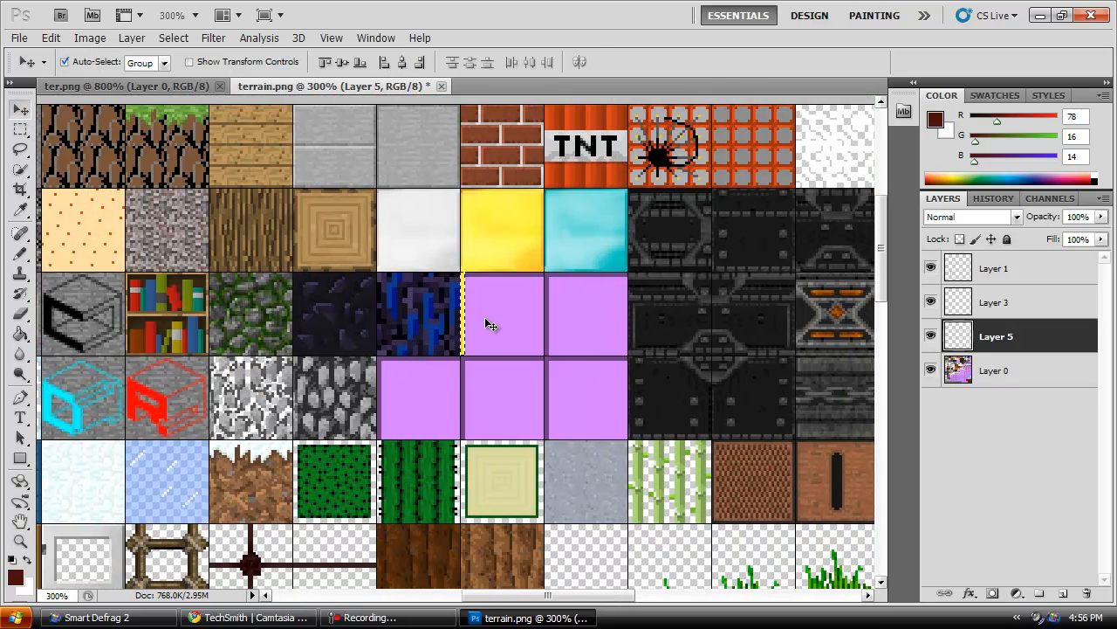
{"action": "scroll", "coordinate": [192, 524], "scroll_direction": "down", "scroll_amount": 1}
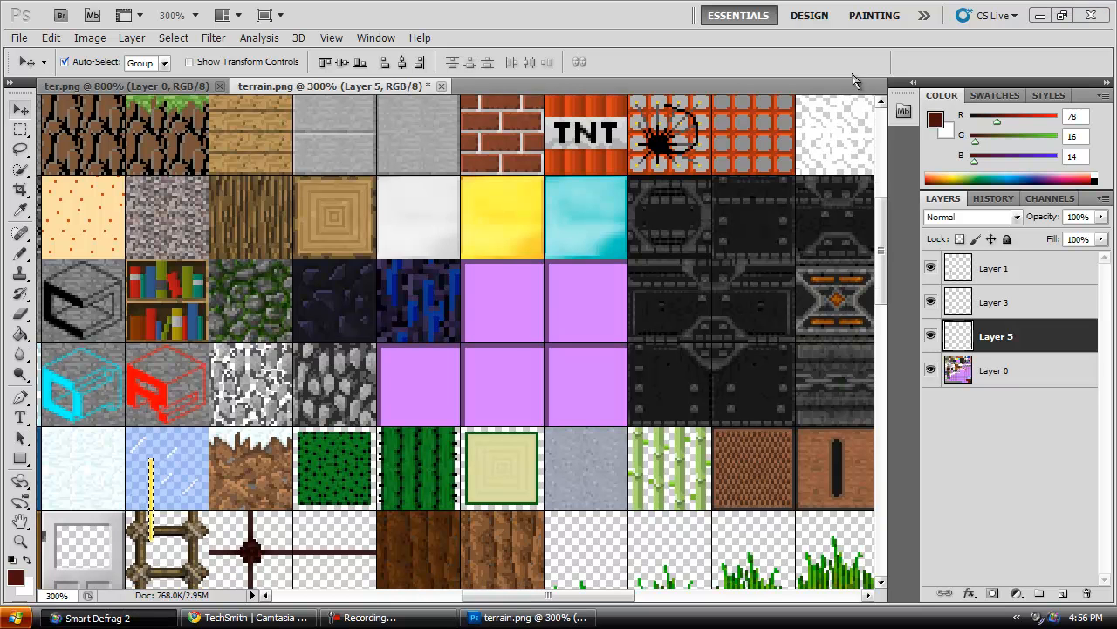
{"action": "left_click_drag", "start_coordinate": [884, 269], "coordinate": [884, 336]}
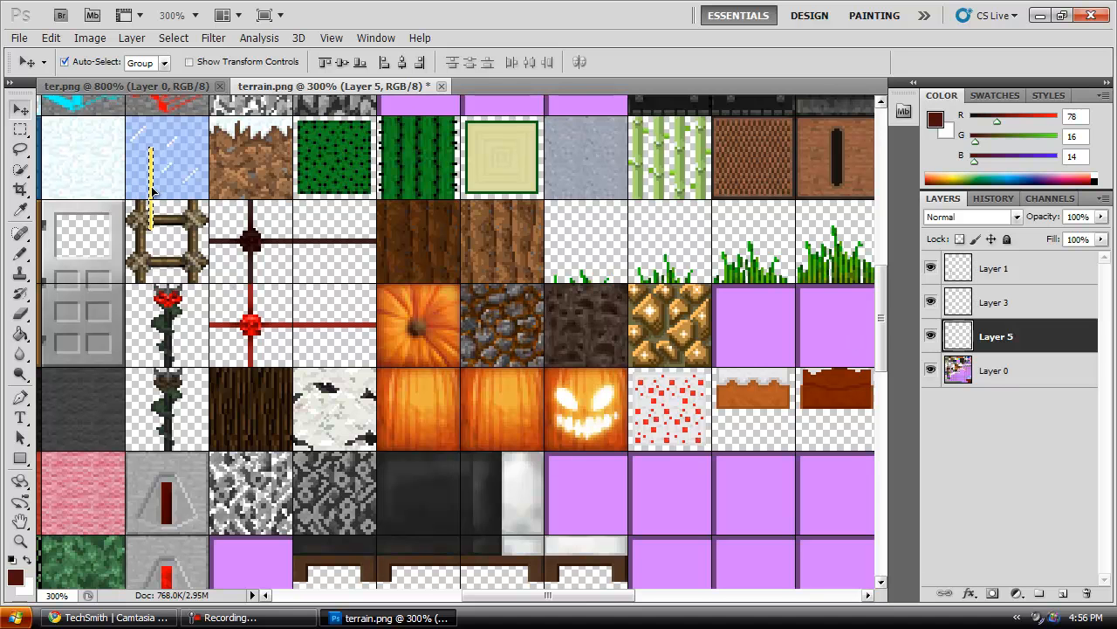
{"action": "left_click_drag", "start_coordinate": [886, 320], "coordinate": [880, 391]}
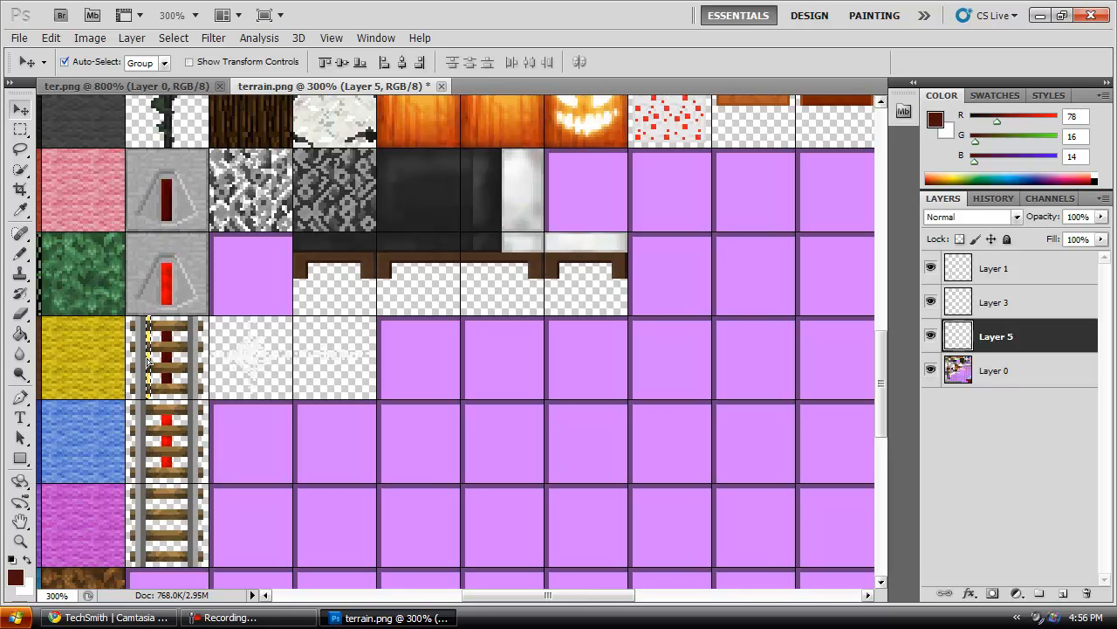
{"action": "left_click", "coordinate": [233, 421]}
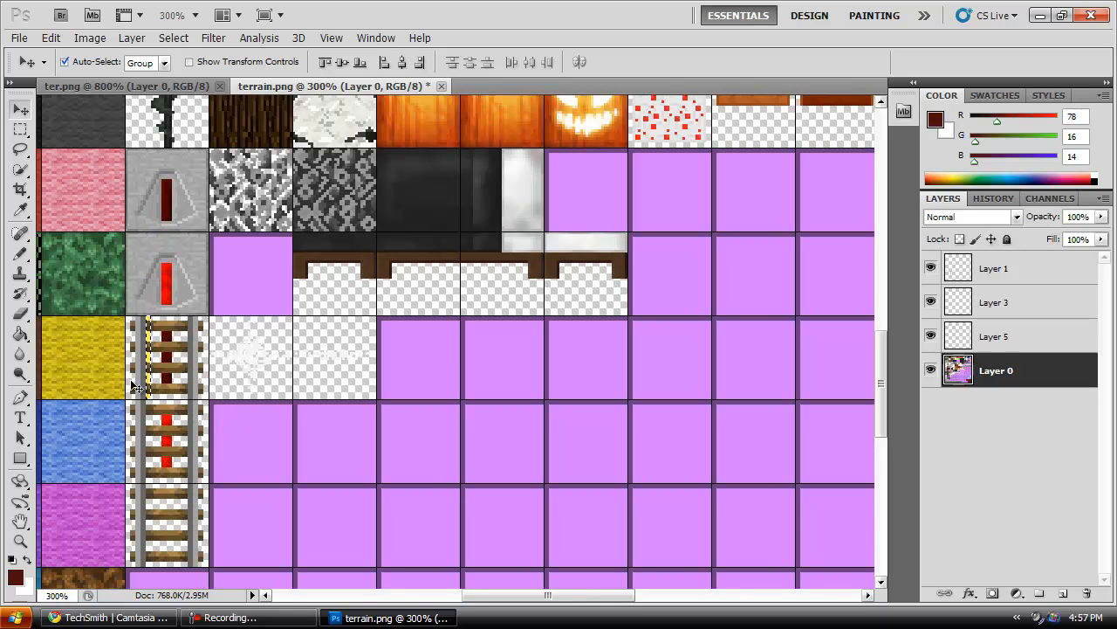
Step: Clear the selection and move Layer 5 to the top of terrain.png's layer stack
{"action": "key", "text": "m"}
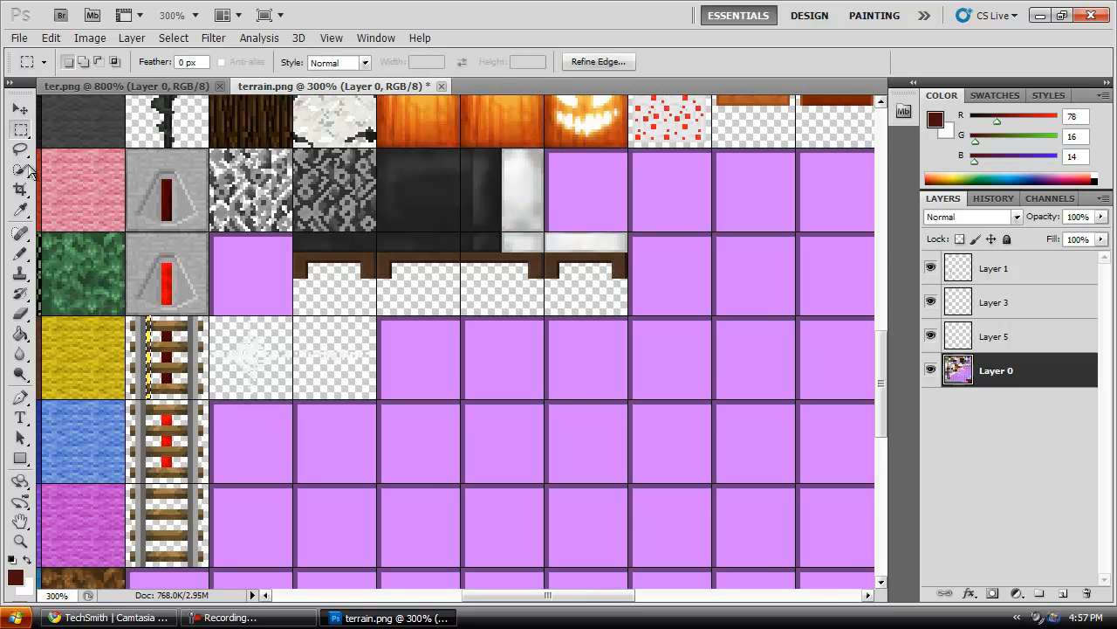
{"action": "left_click", "coordinate": [127, 86]}
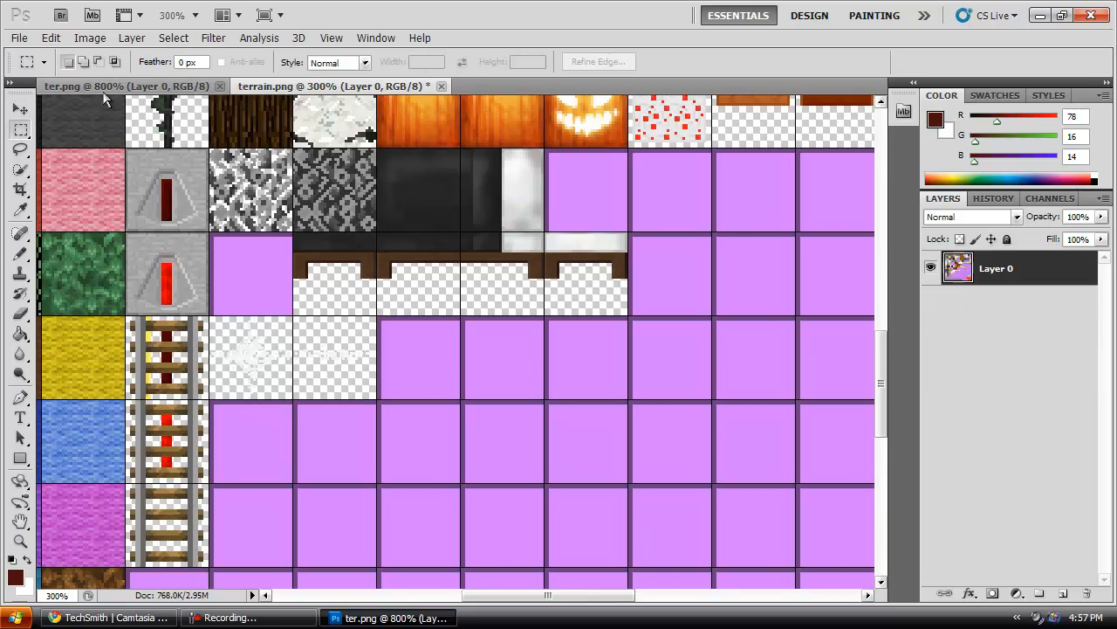
{"action": "left_click", "coordinate": [314, 86]}
{"action": "left_click", "coordinate": [991, 339]}
{"action": "left_click_drag", "start_coordinate": [992, 339], "coordinate": [998, 264]}
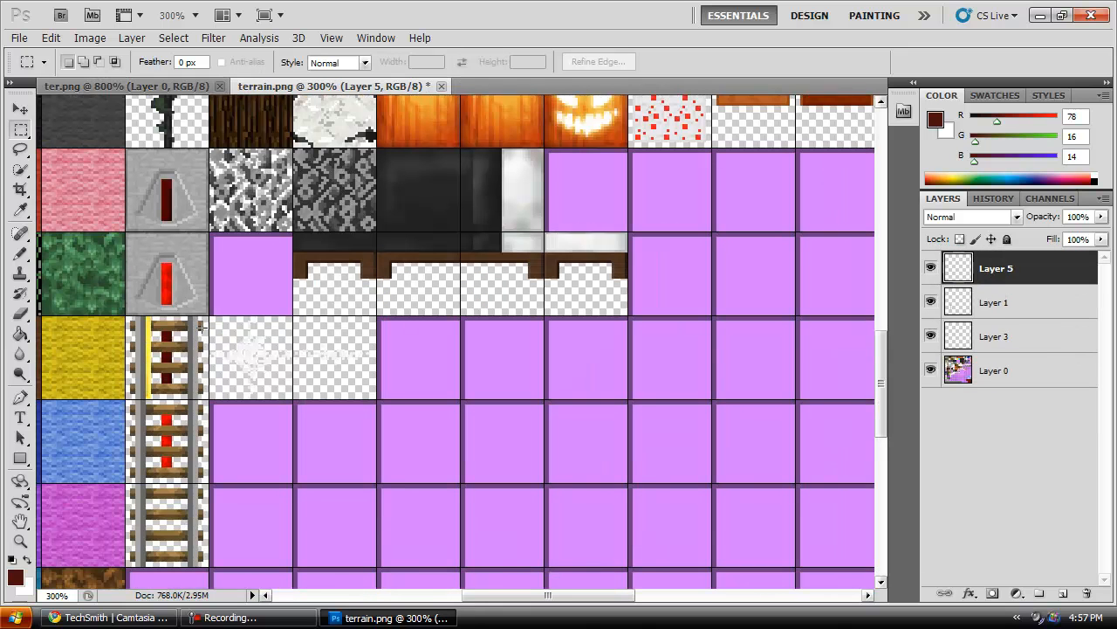
Step: Duplicate Layer 5 as Layer 5 copy and place the copied gold strip against the right rail of the dark-red tile
{"action": "left_click", "coordinate": [21, 542]}
{"action": "left_click", "coordinate": [192, 415], "text": "alt"}
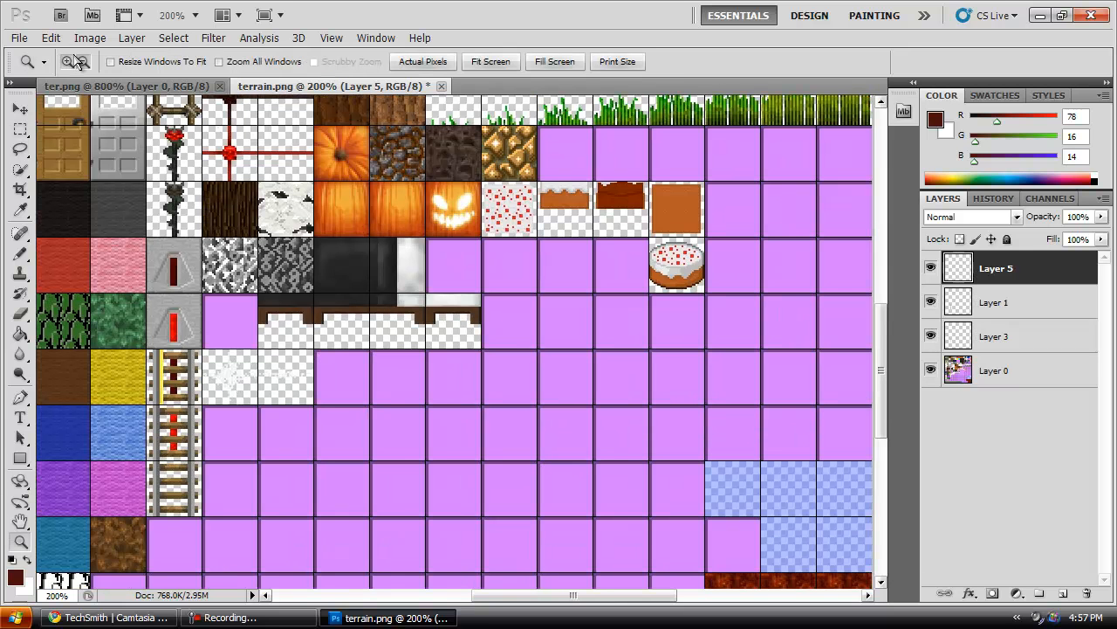
{"action": "left_click", "coordinate": [164, 440]}
{"action": "left_click", "coordinate": [186, 423]}
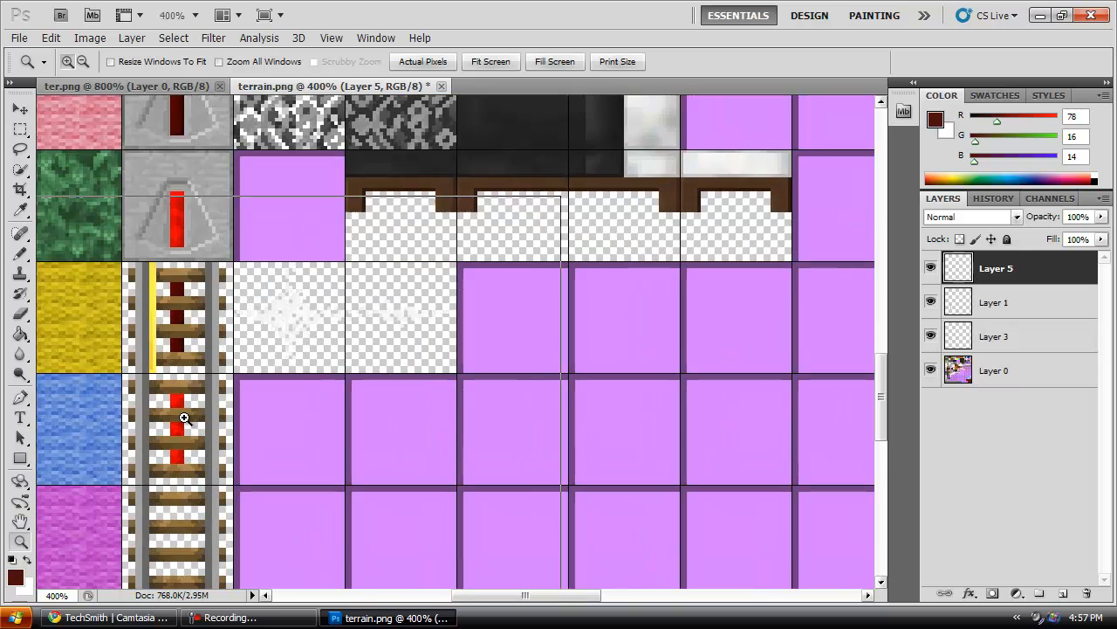
{"action": "left_click", "coordinate": [184, 419]}
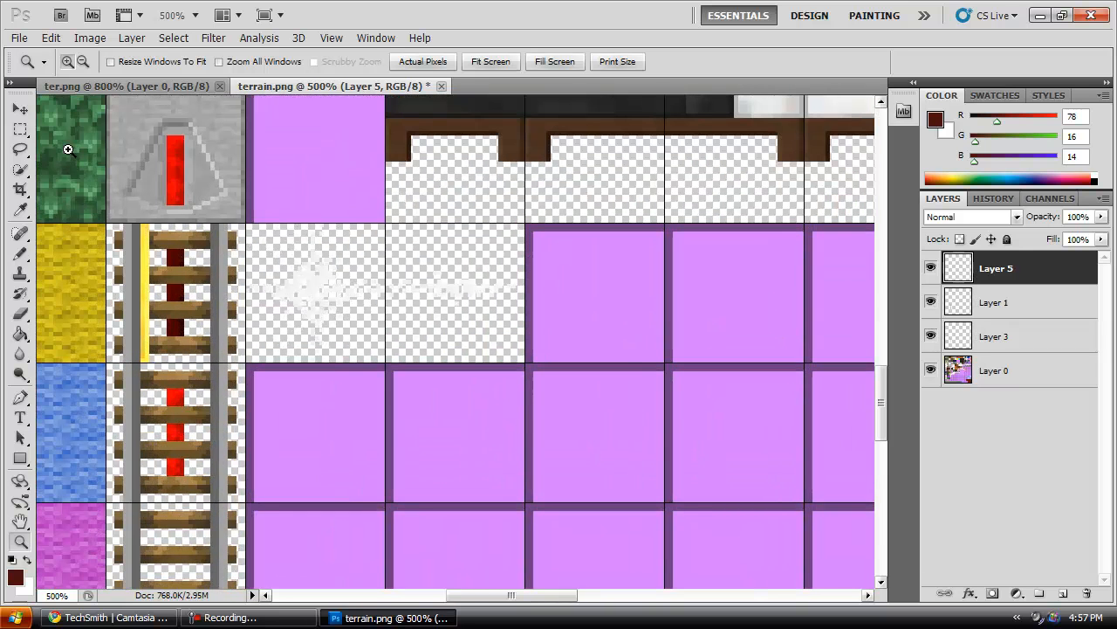
{"action": "left_click", "coordinate": [21, 109]}
{"action": "right_click", "coordinate": [995, 279]}
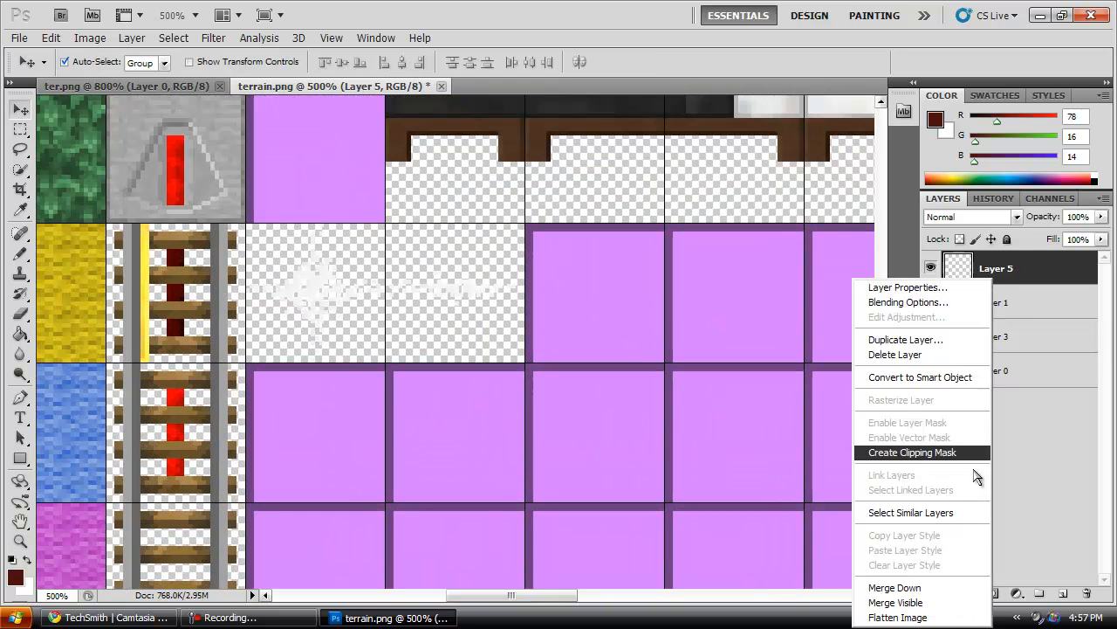
{"action": "left_click", "coordinate": [908, 342]}
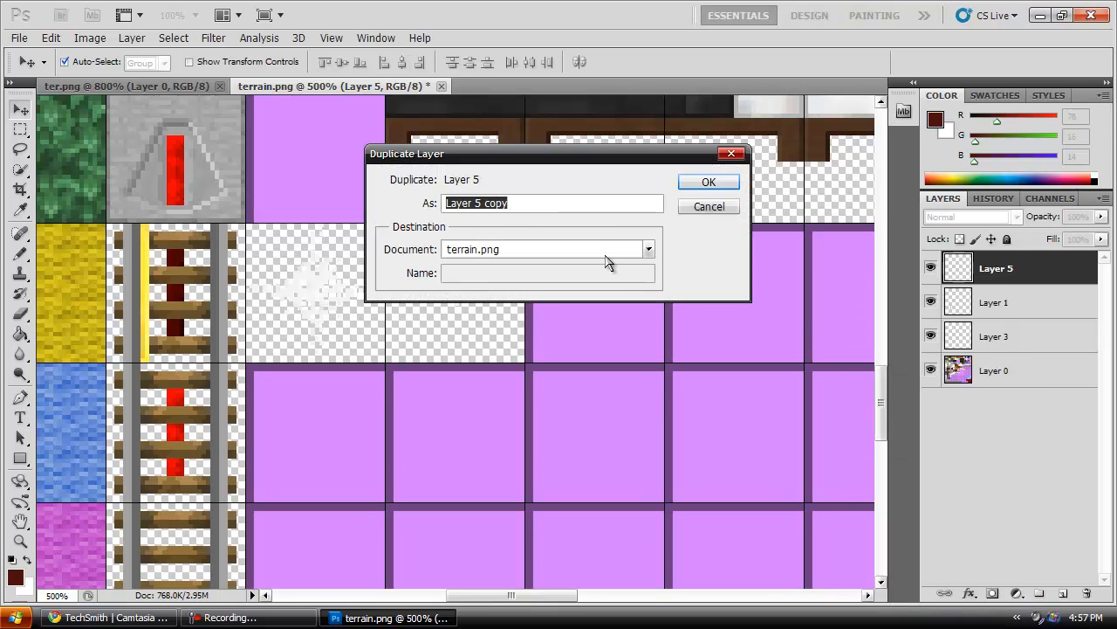
{"action": "left_click", "coordinate": [709, 185]}
{"action": "left_click_drag", "start_coordinate": [148, 277], "coordinate": [209, 283]}
Step: Duplicate Layer 5 copy and move the new gold strip straight down to the right rail of the bright-red tile
{"action": "right_click", "coordinate": [999, 278]}
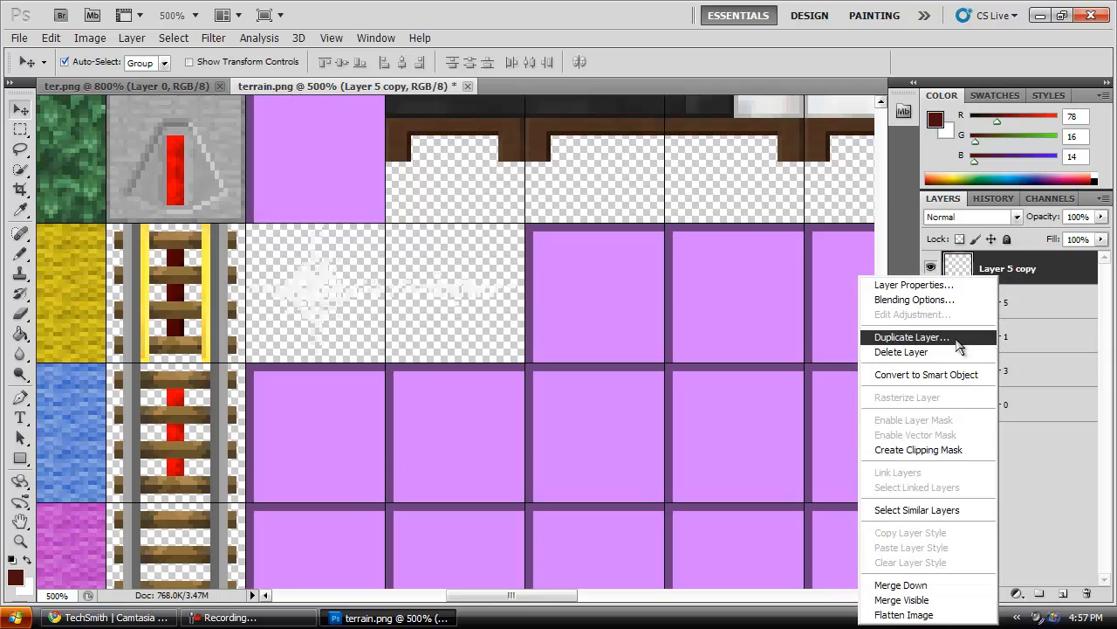
{"action": "left_click", "coordinate": [886, 337]}
{"action": "left_click", "coordinate": [719, 185]}
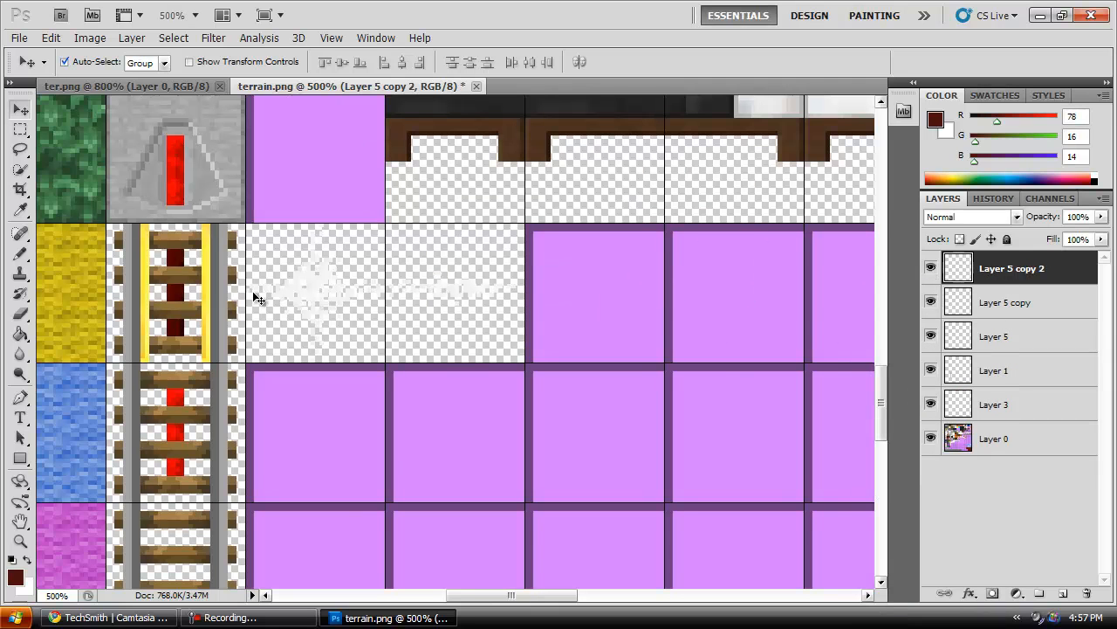
{"action": "left_click_drag", "start_coordinate": [211, 300], "coordinate": [211, 439]}
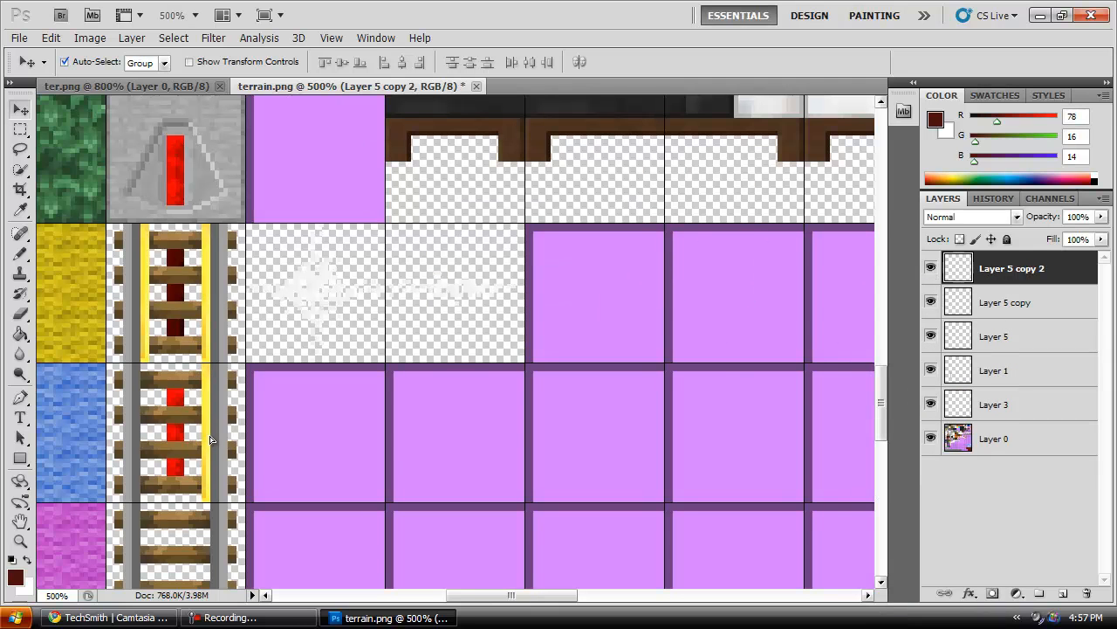
Step: Duplicate Layer 5 copy 2 and move the new gold strip across to the left rail of the bright-red tile
{"action": "right_click", "coordinate": [1022, 280]}
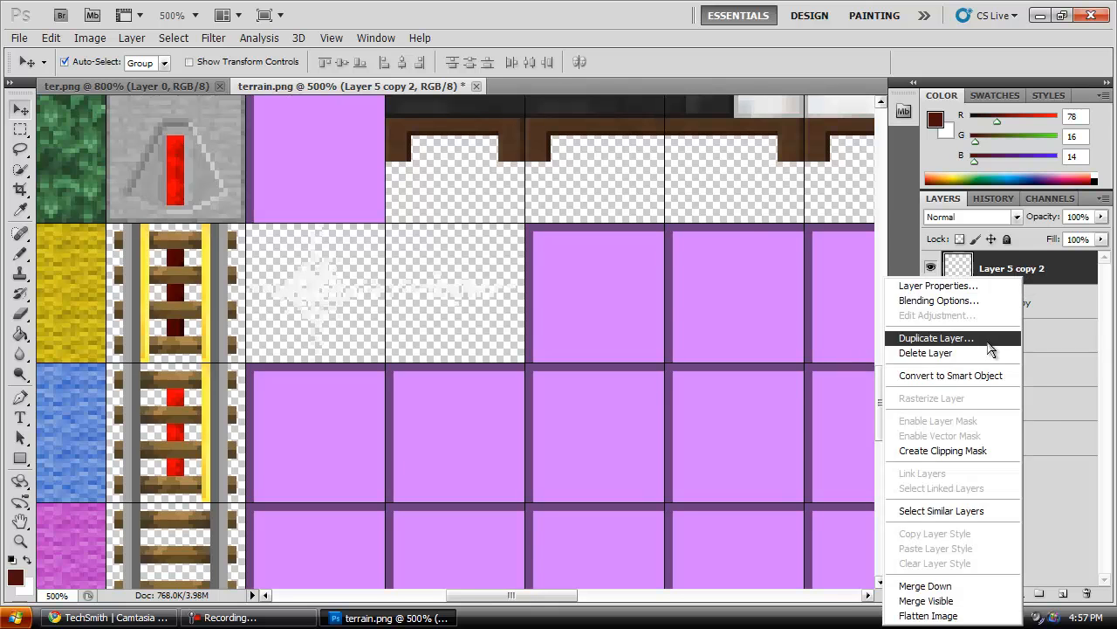
{"action": "left_click", "coordinate": [899, 337]}
{"action": "left_click", "coordinate": [707, 181]}
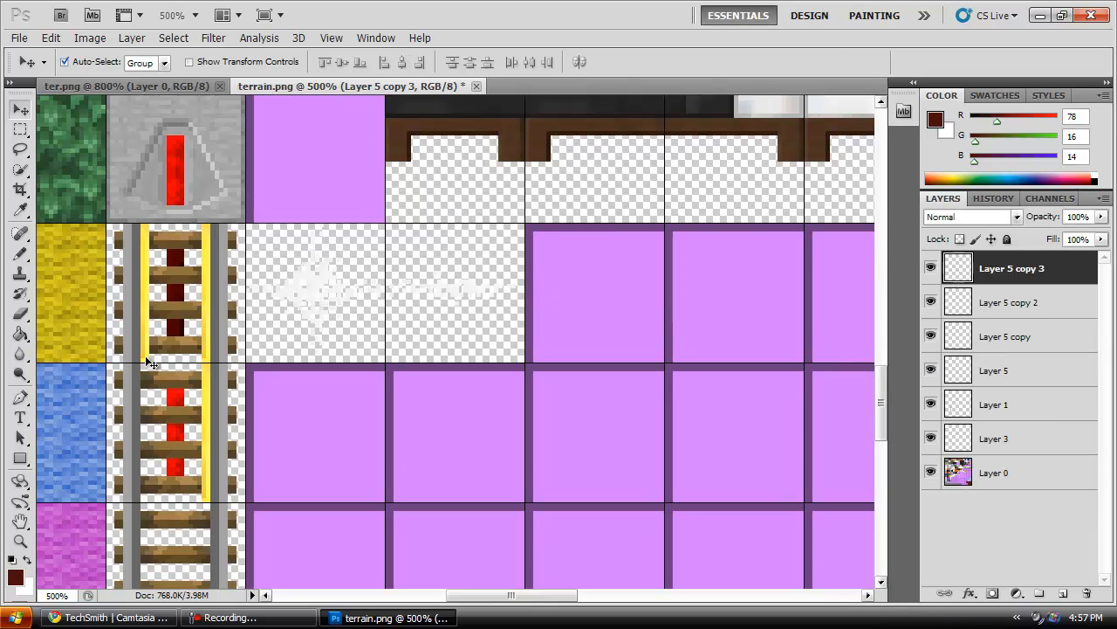
{"action": "left_click_drag", "start_coordinate": [207, 401], "coordinate": [147, 402]}
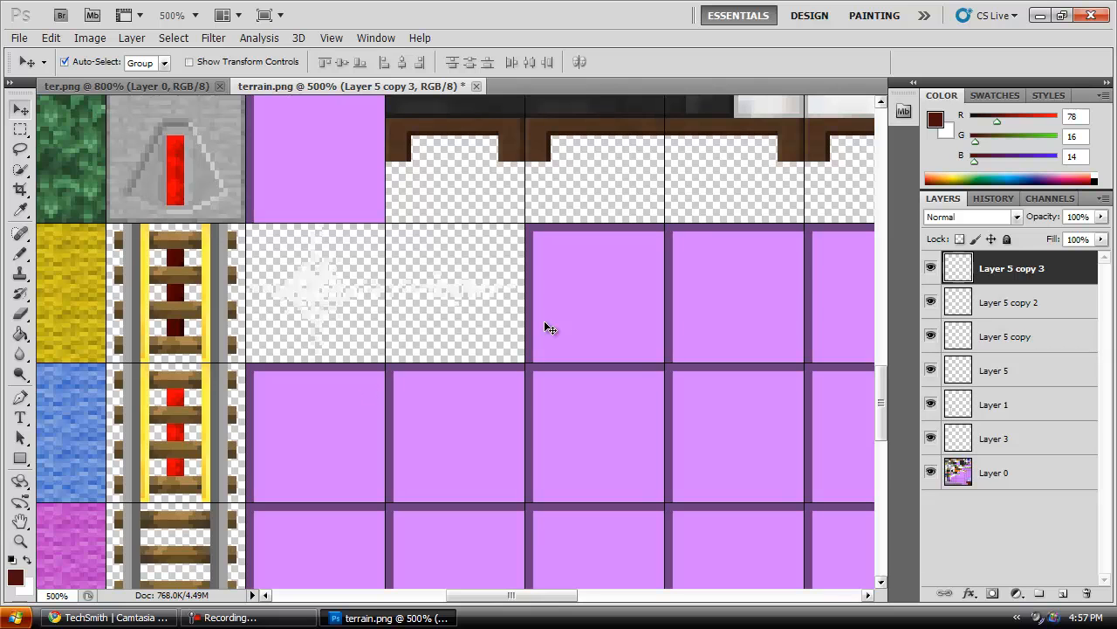
Step: Check the powered rail in ter.png, then sample the bright red from the center strip of terrain.png's powered rail tile
{"action": "left_click_drag", "start_coordinate": [881, 378], "coordinate": [880, 394]}
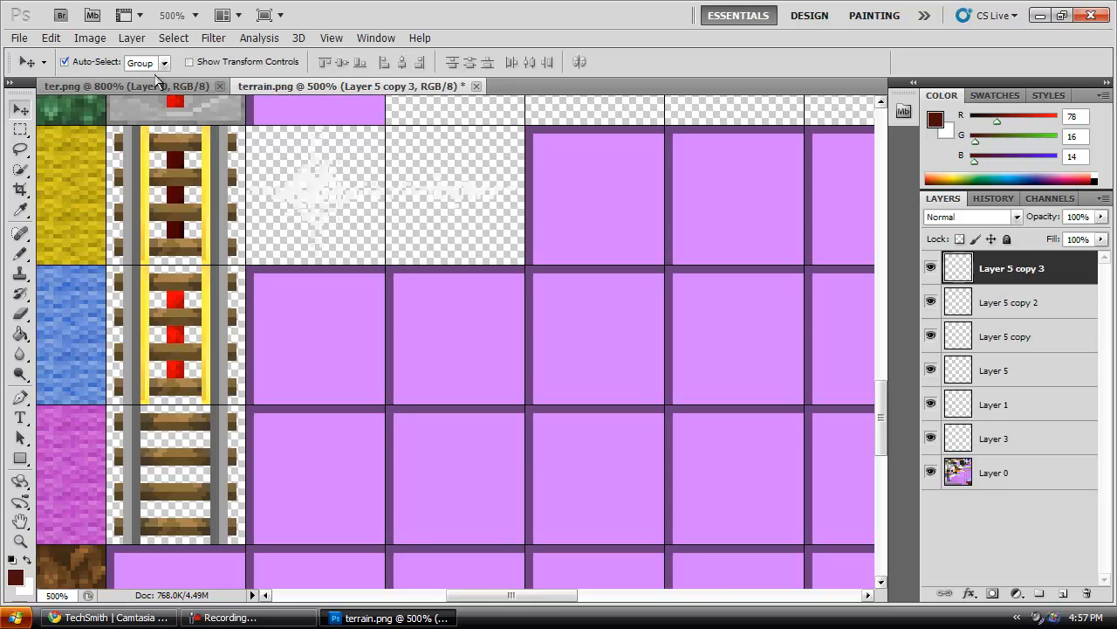
{"action": "left_click", "coordinate": [122, 86]}
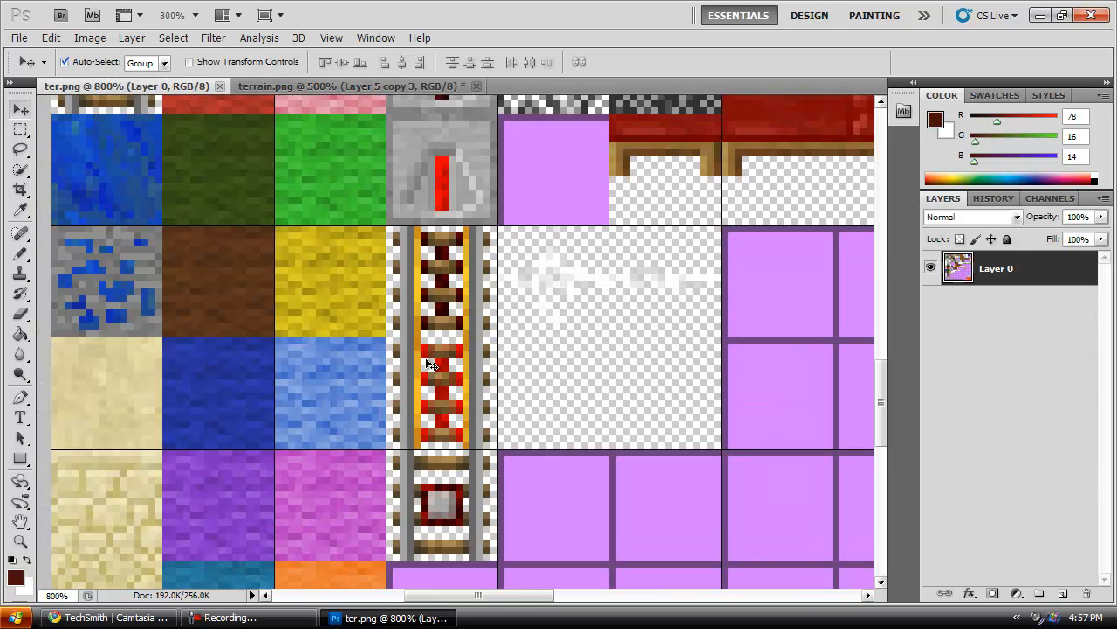
{"action": "left_click", "coordinate": [308, 87]}
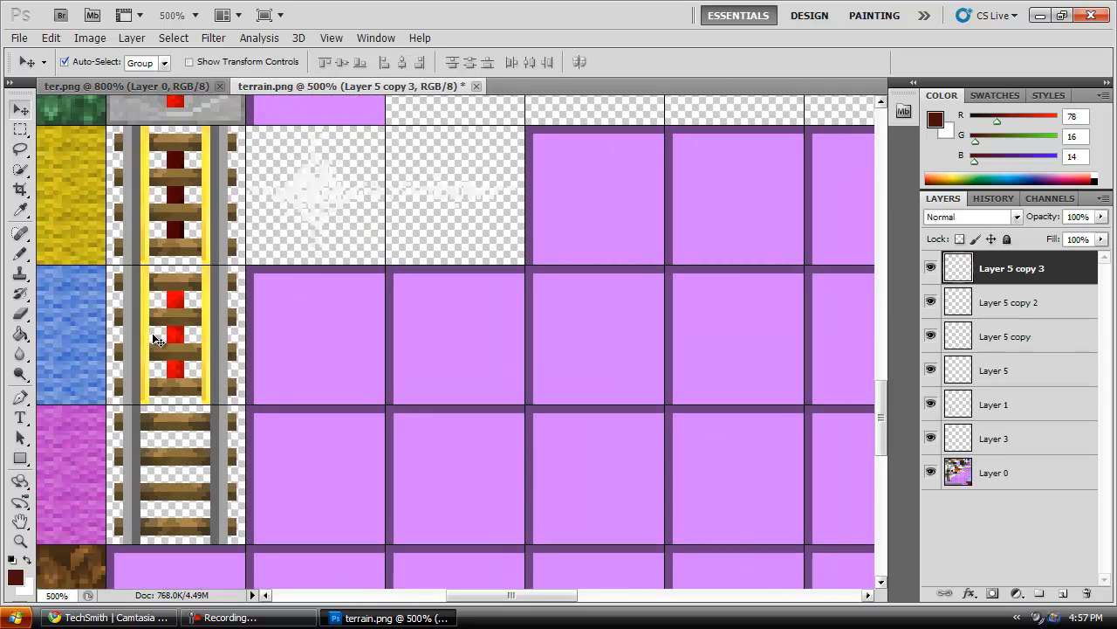
{"action": "left_click", "coordinate": [20, 540]}
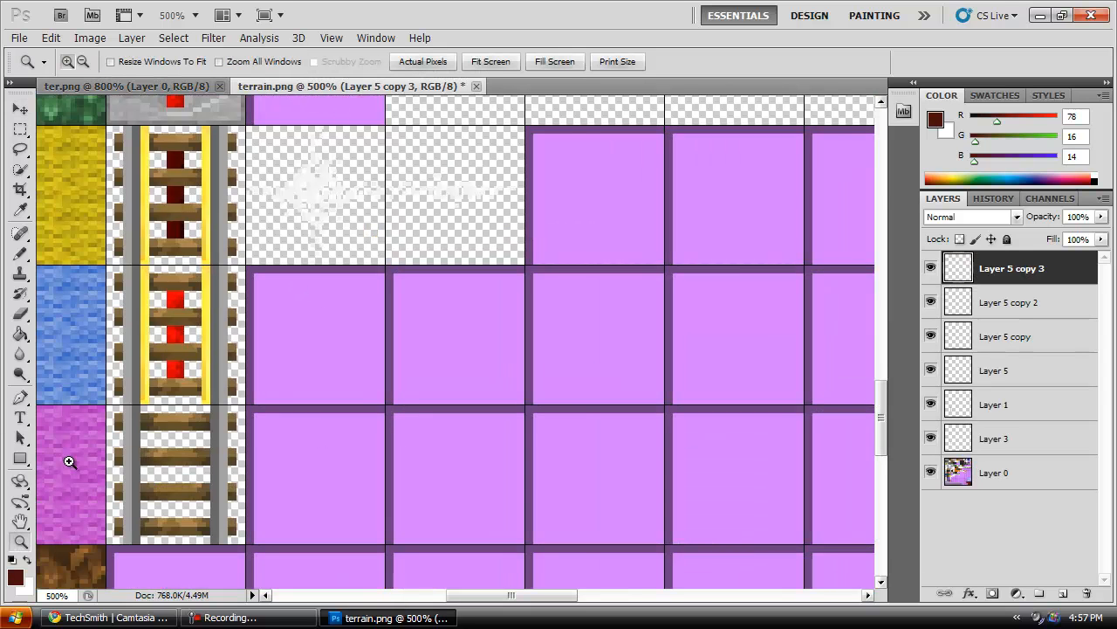
{"action": "left_click", "coordinate": [204, 342]}
{"action": "left_click", "coordinate": [226, 466]}
{"action": "left_click_drag", "start_coordinate": [465, 598], "coordinate": [437, 598]}
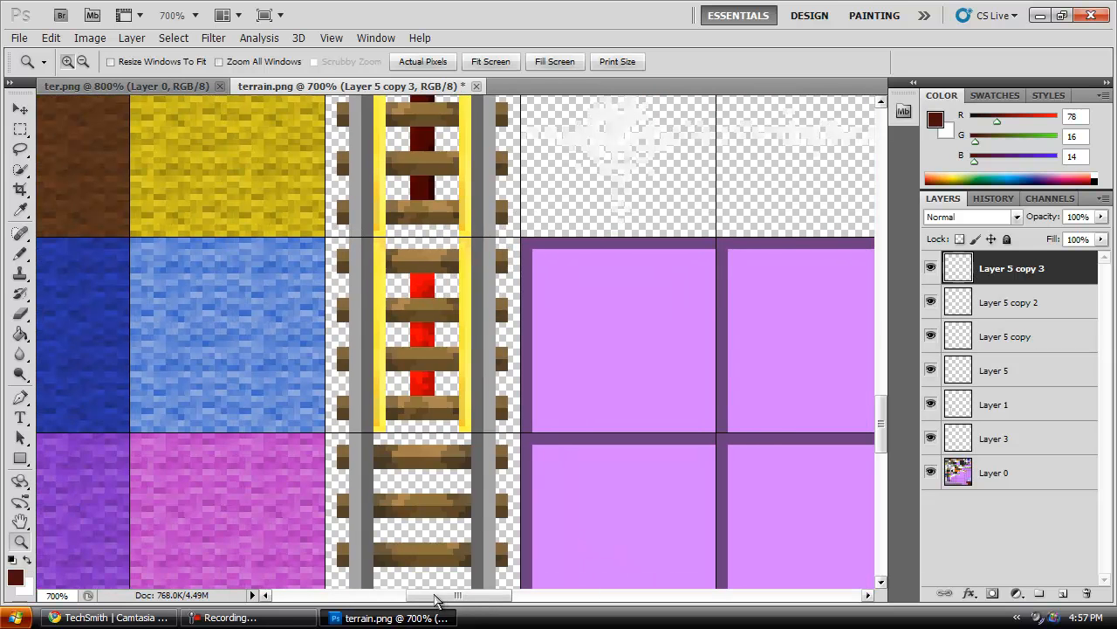
{"action": "left_click", "coordinate": [20, 211]}
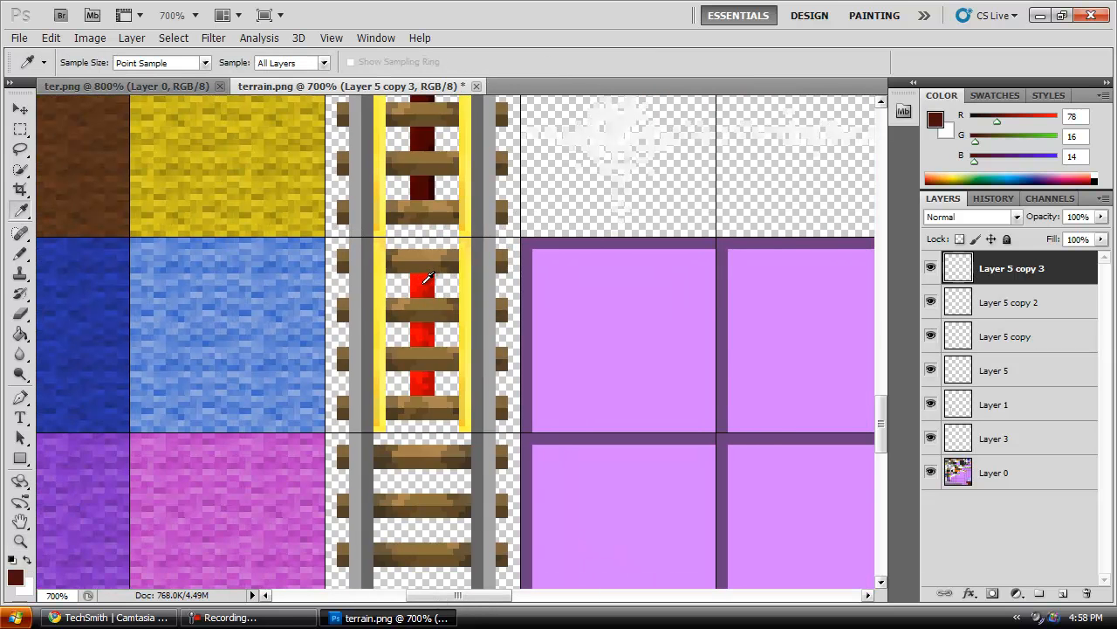
{"action": "left_click", "coordinate": [425, 273]}
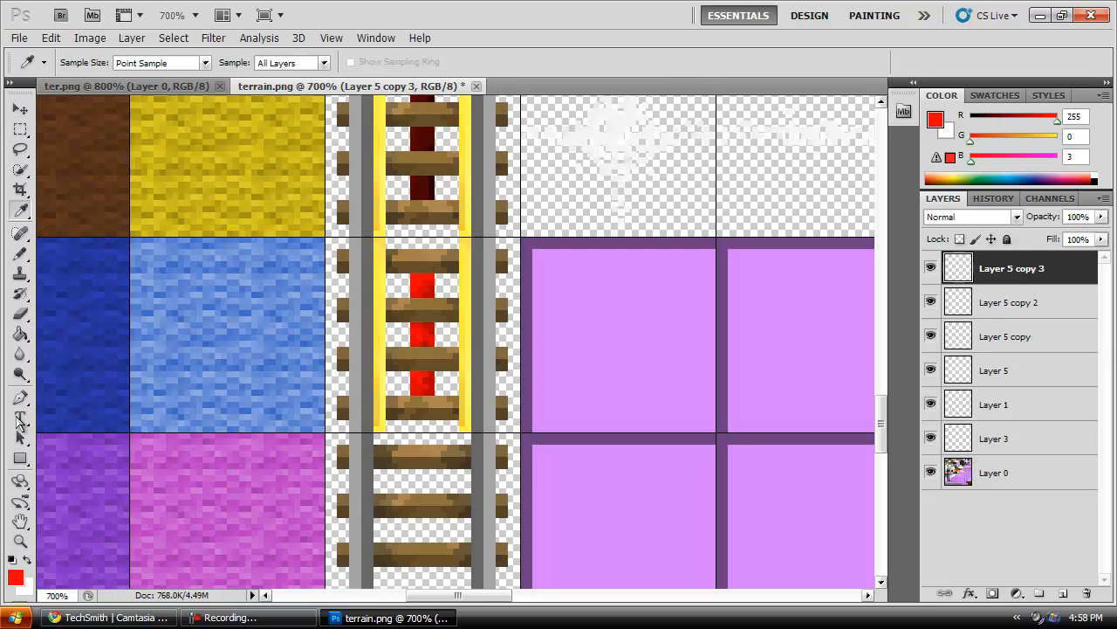
Step: Set up the Pencil tool with a 2 px brush in Normal mode
{"action": "left_click", "coordinate": [20, 273]}
{"action": "left_click", "coordinate": [23, 252]}
{"action": "left_click", "coordinate": [88, 62]}
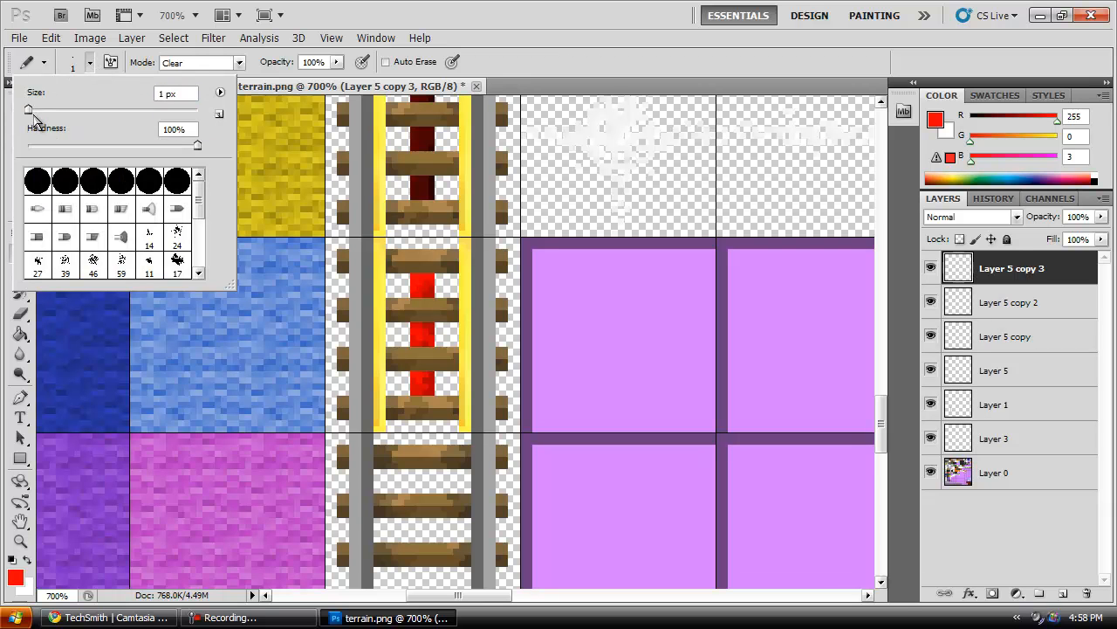
{"action": "left_click_drag", "start_coordinate": [29, 115], "coordinate": [32, 116]}
{"action": "left_click", "coordinate": [239, 63]}
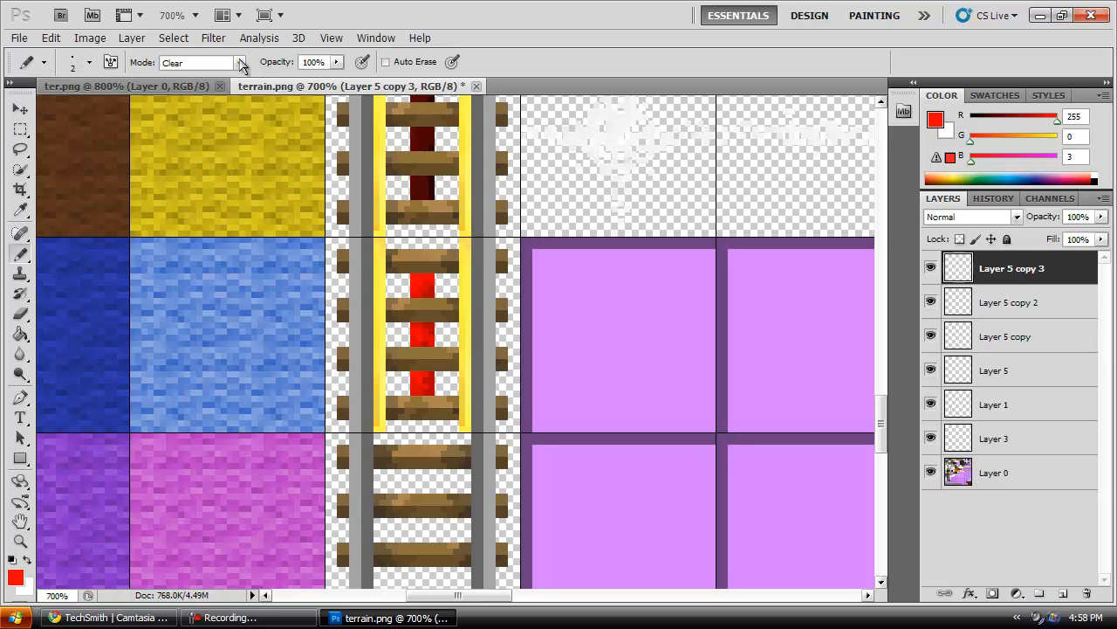
{"action": "left_click", "coordinate": [239, 63]}
{"action": "left_click", "coordinate": [206, 80]}
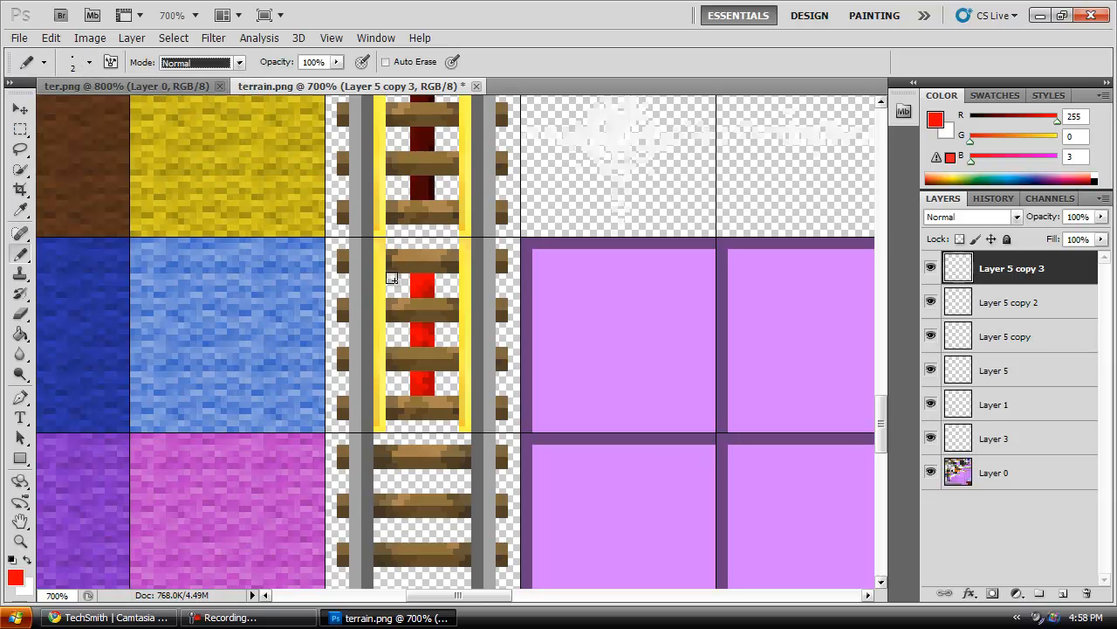
Step: Paint bright-red blocks on the inner ends of all four sleepers in the bright-red tile, on Layer 5 copy 3
{"action": "left_click", "coordinate": [389, 267]}
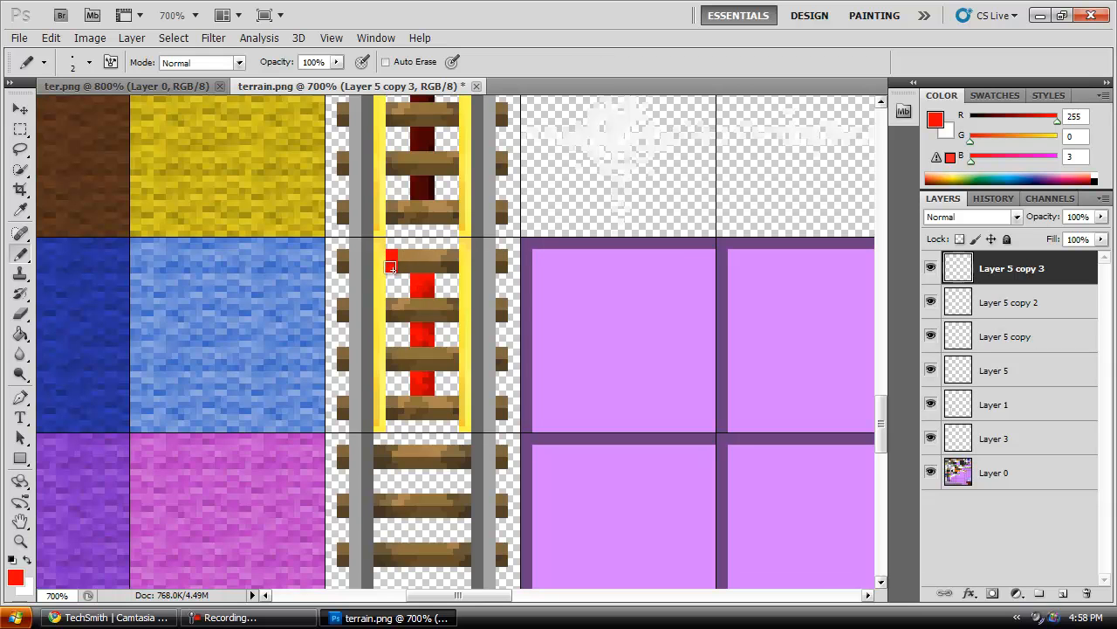
{"action": "left_click", "coordinate": [393, 314]}
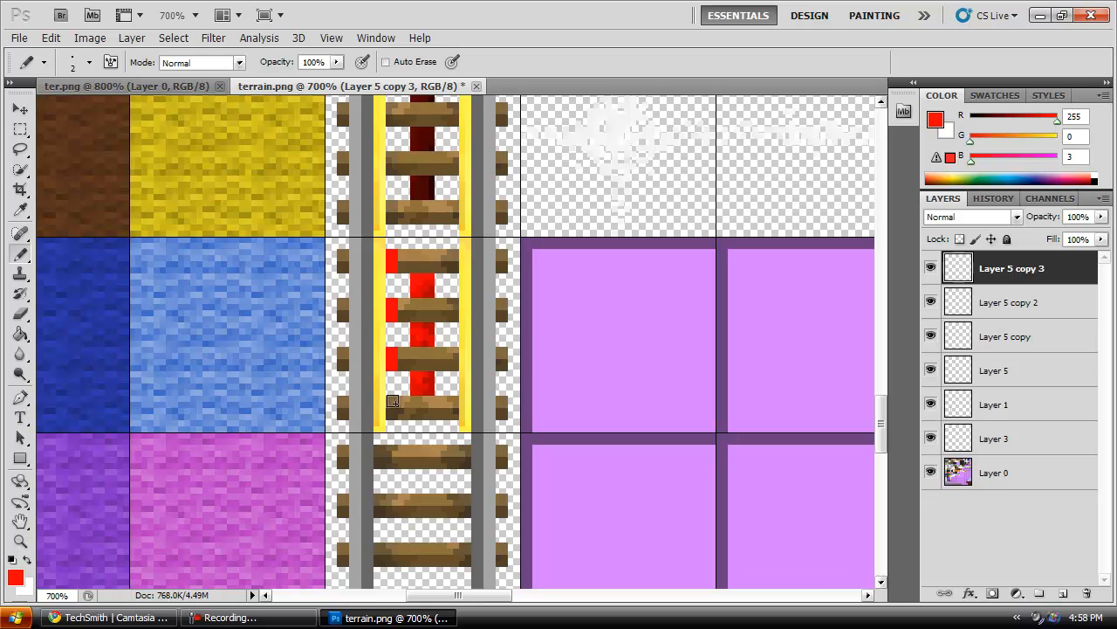
{"action": "left_click", "coordinate": [391, 413]}
{"action": "left_click", "coordinate": [451, 404]}
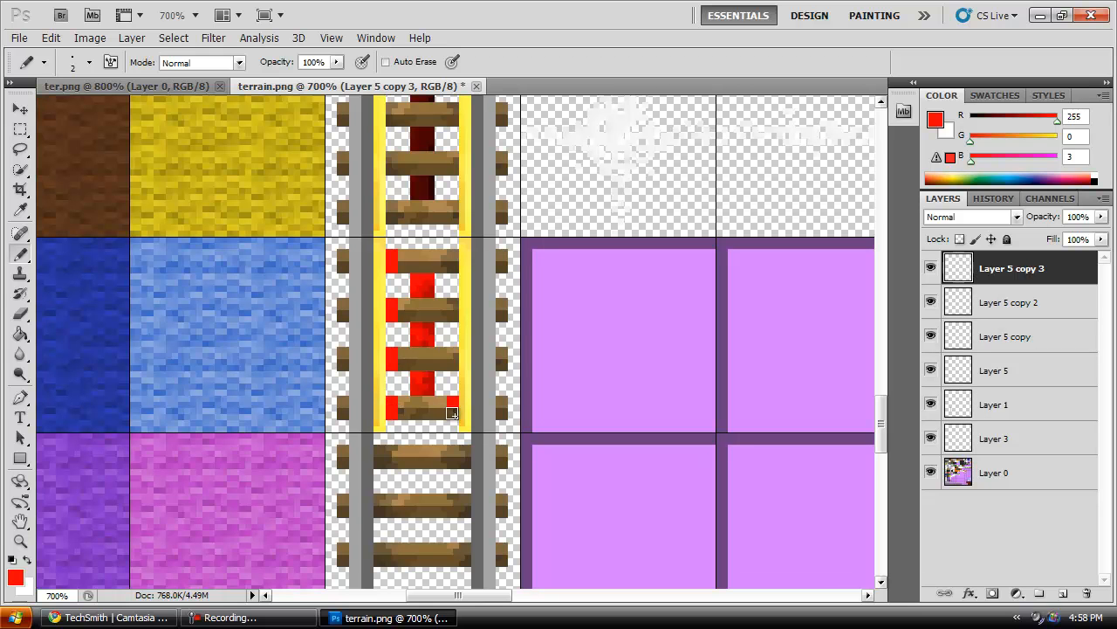
{"action": "left_click", "coordinate": [451, 355]}
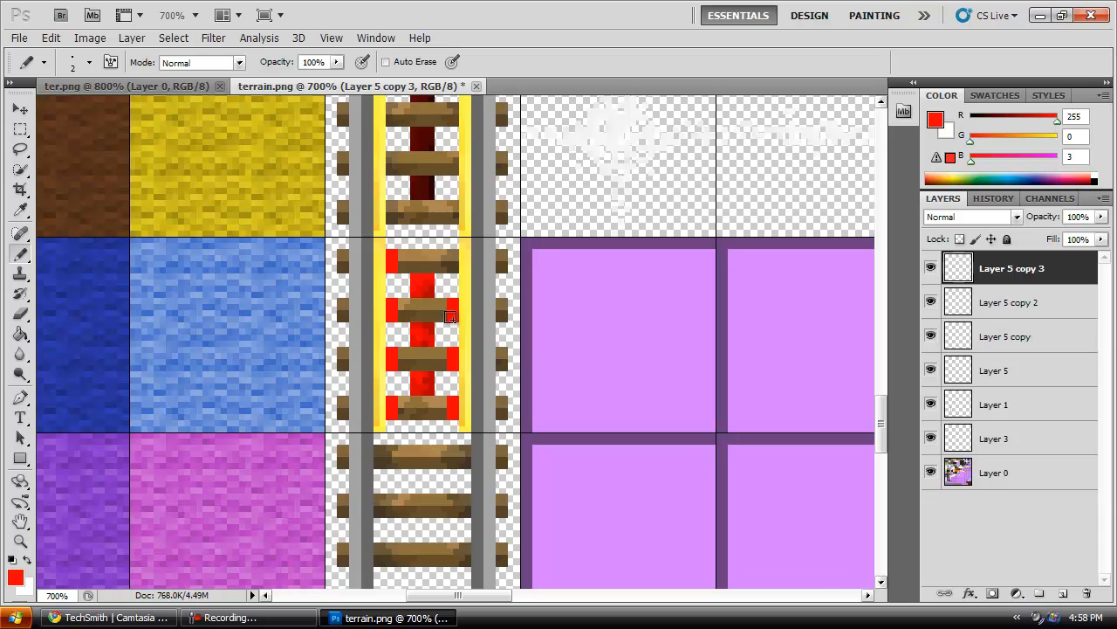
{"action": "left_click", "coordinate": [450, 258]}
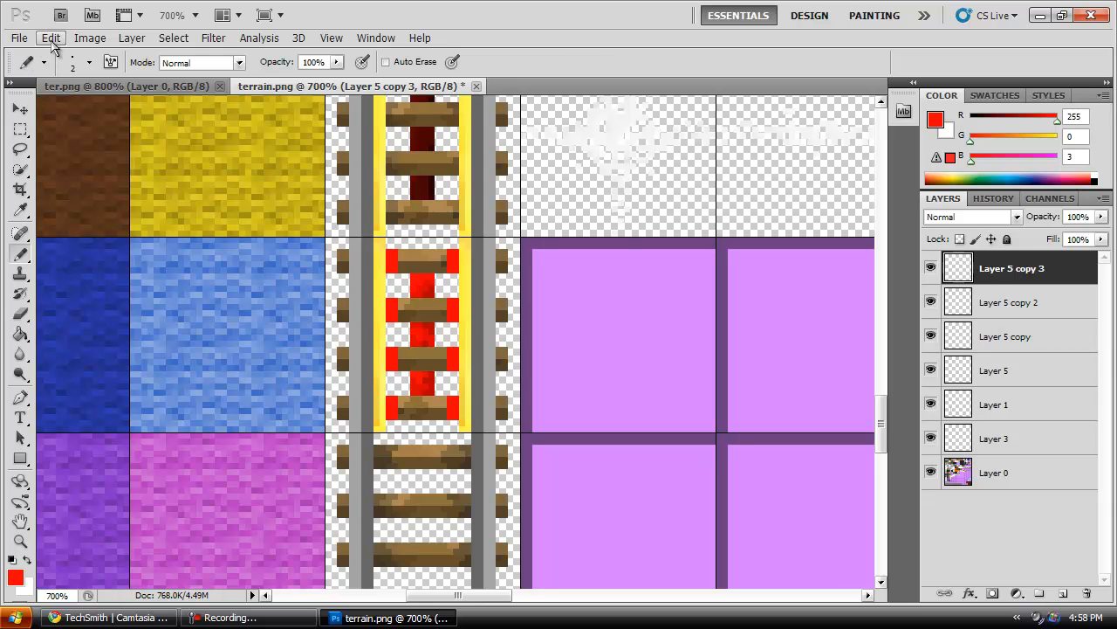
Step: Revert the document history to the last Move state, removing all the pencil strokes
{"action": "left_click", "coordinate": [1008, 200]}
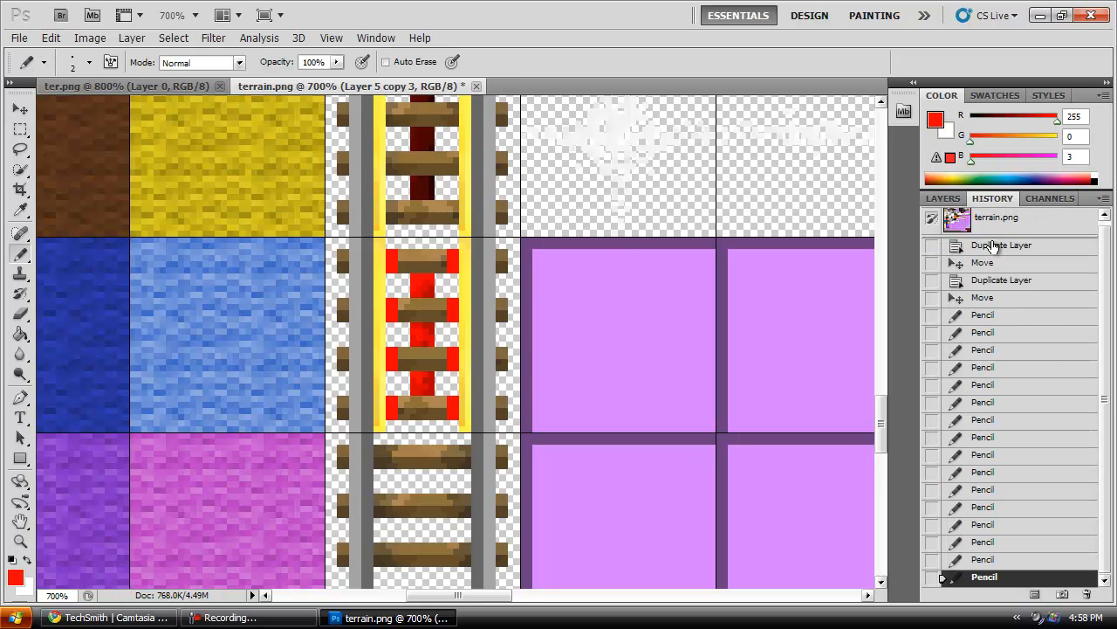
{"action": "left_click", "coordinate": [981, 316]}
{"action": "left_click", "coordinate": [983, 299]}
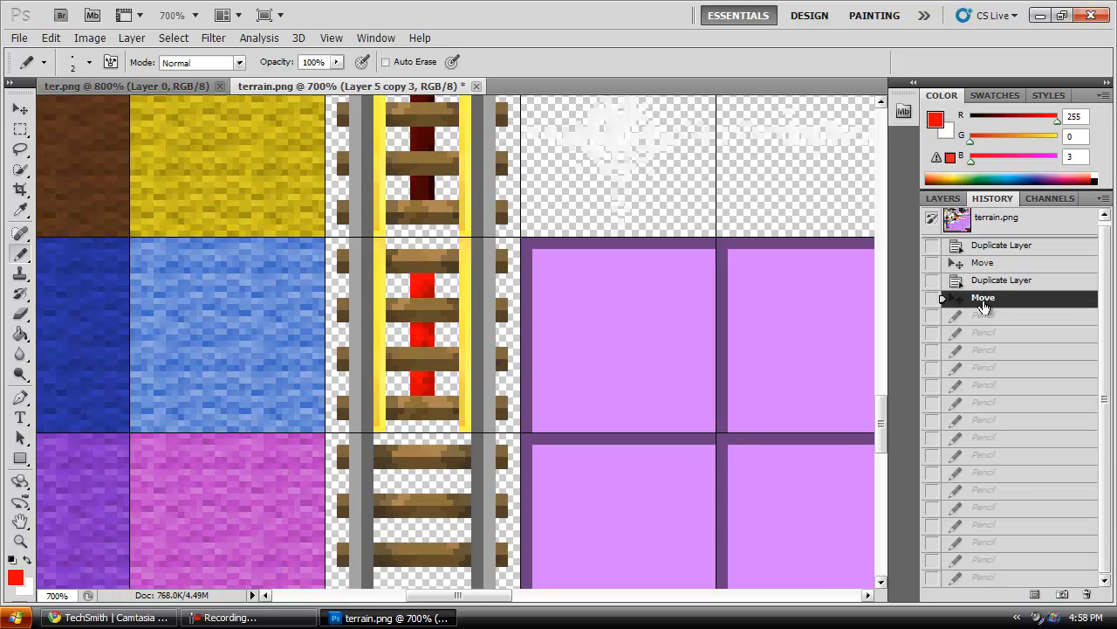
Step: Merge Layer 5 copy 3, copy 2 and copy down into Layer 5 so all gold strips share one layer
{"action": "left_click", "coordinate": [947, 199]}
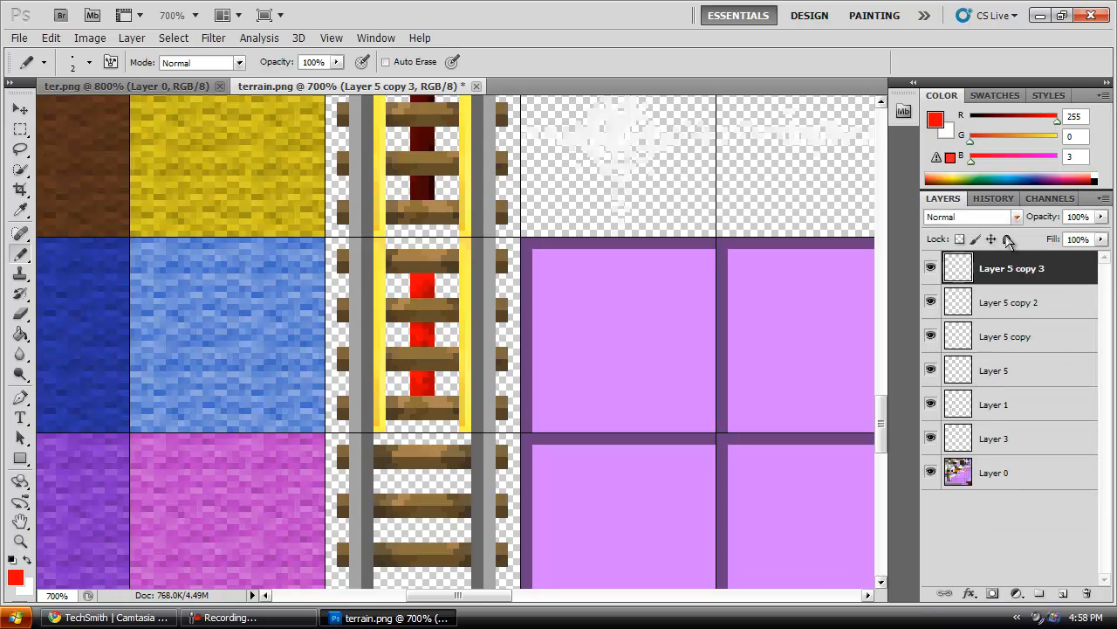
{"action": "right_click", "coordinate": [1045, 272]}
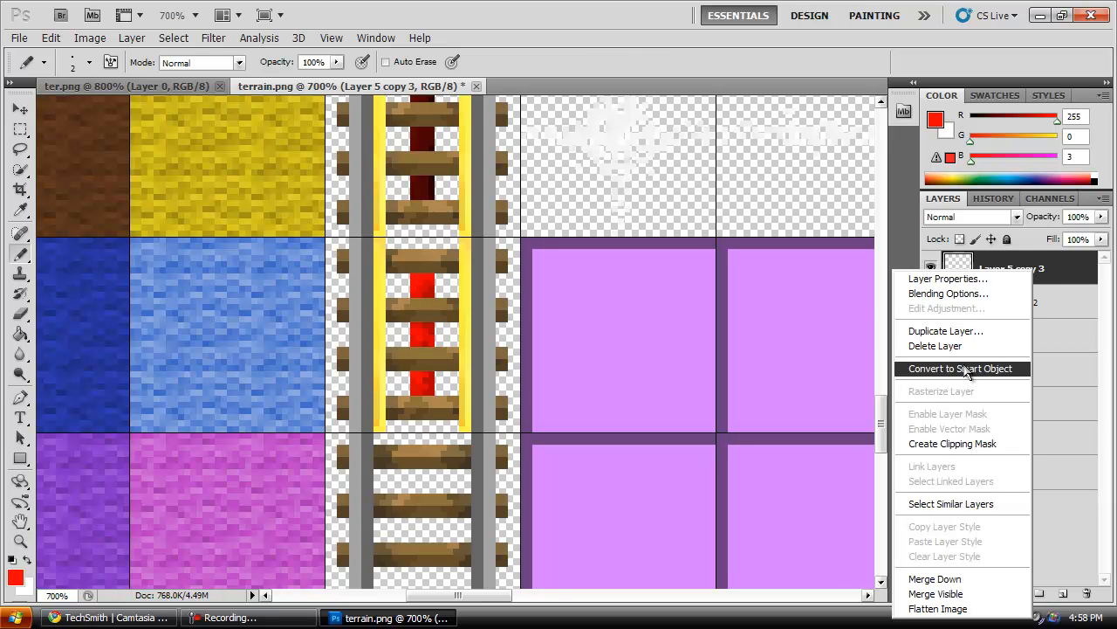
{"action": "left_click", "coordinate": [941, 578]}
{"action": "right_click", "coordinate": [1009, 269]}
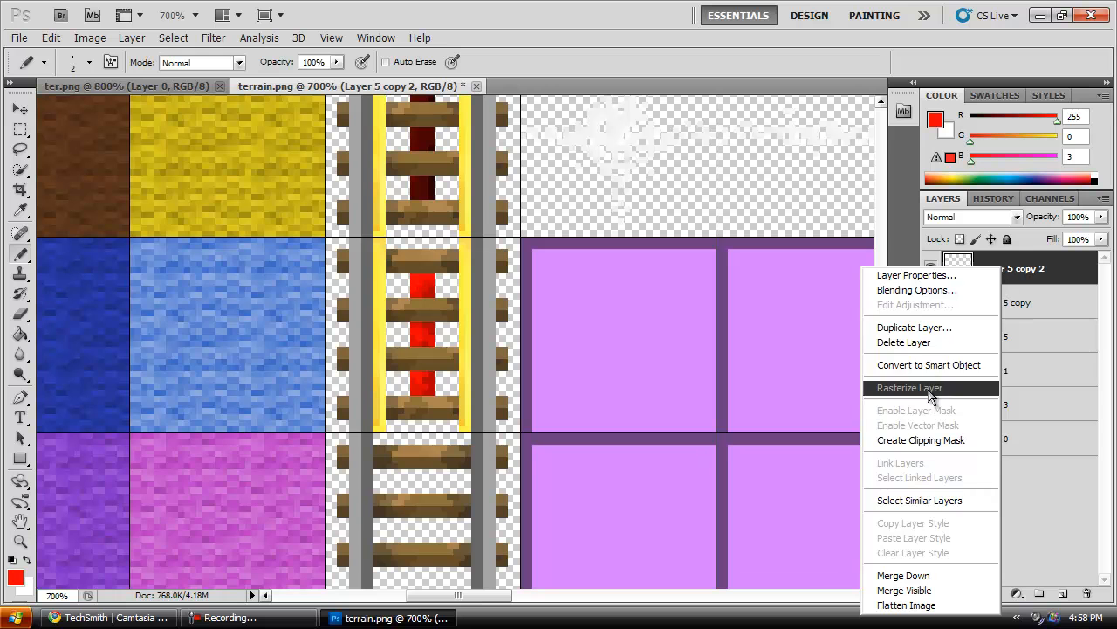
{"action": "left_click", "coordinate": [912, 576]}
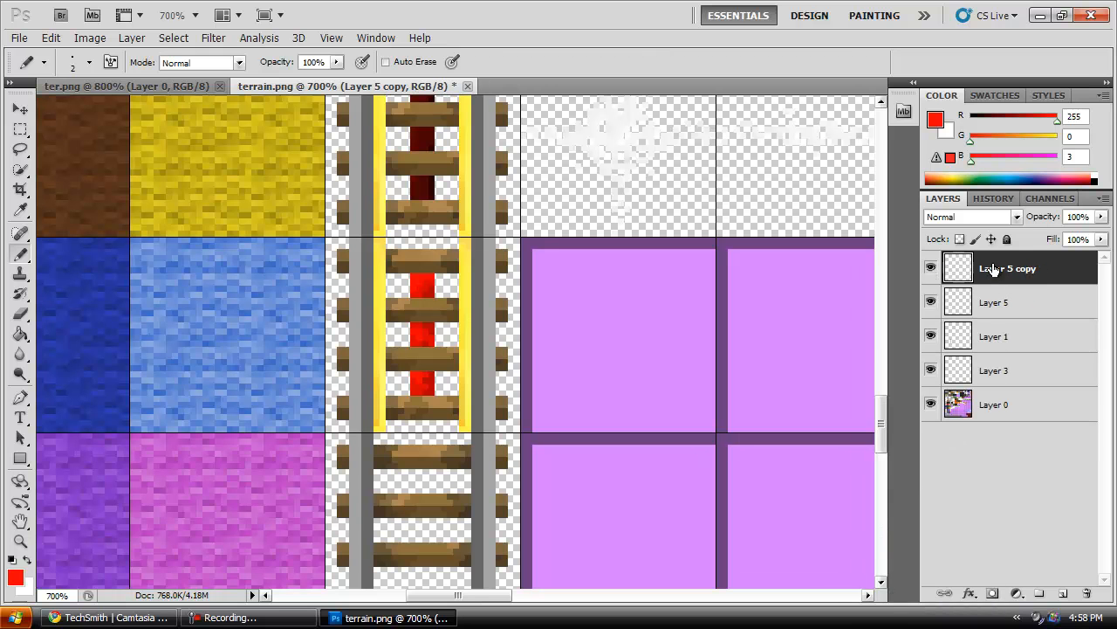
{"action": "right_click", "coordinate": [995, 268]}
{"action": "left_click", "coordinate": [908, 569]}
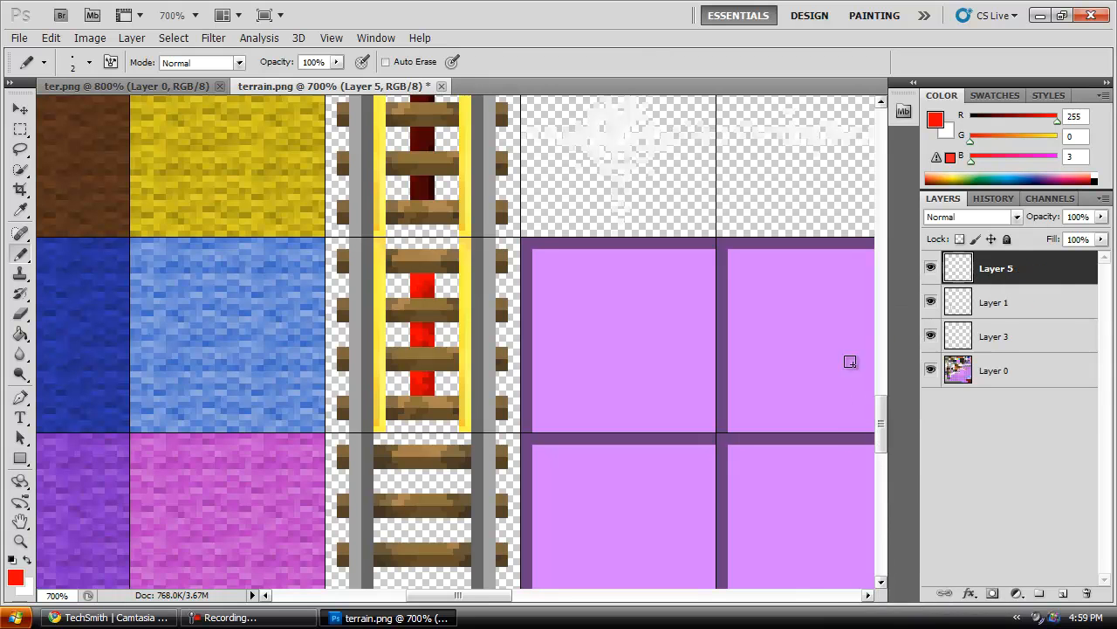
Step: Toggle the visibility of Layer 5, Layer 1 and Layer 3 to check what each contains
{"action": "left_click", "coordinate": [932, 269]}
{"action": "left_click", "coordinate": [933, 269]}
{"action": "left_click", "coordinate": [933, 302]}
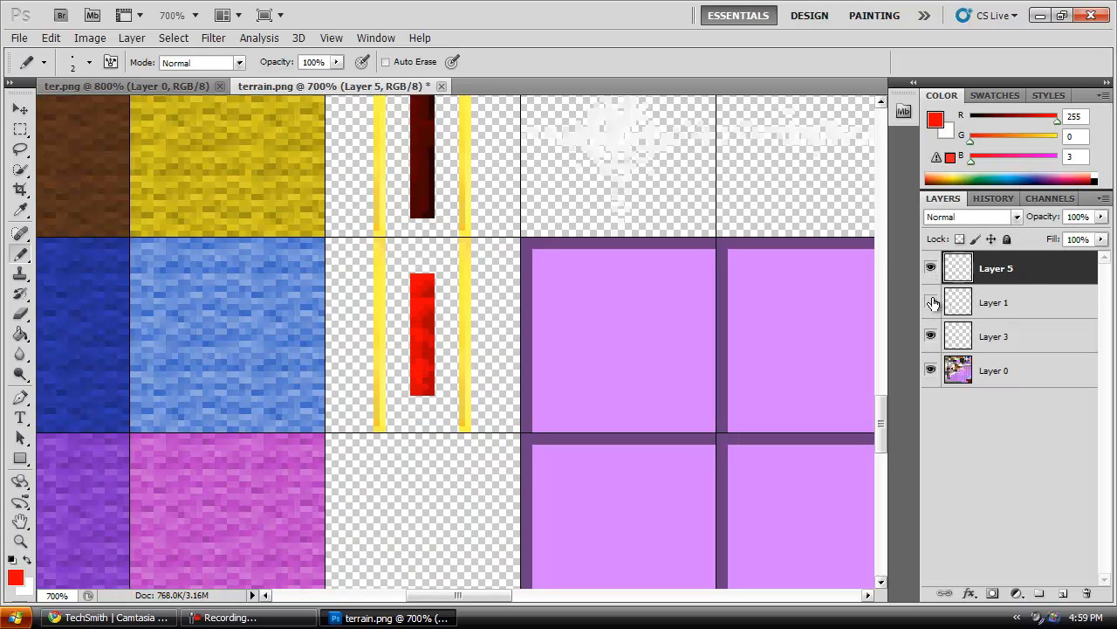
{"action": "left_click", "coordinate": [932, 302]}
{"action": "left_click", "coordinate": [931, 337]}
{"action": "left_click", "coordinate": [931, 336]}
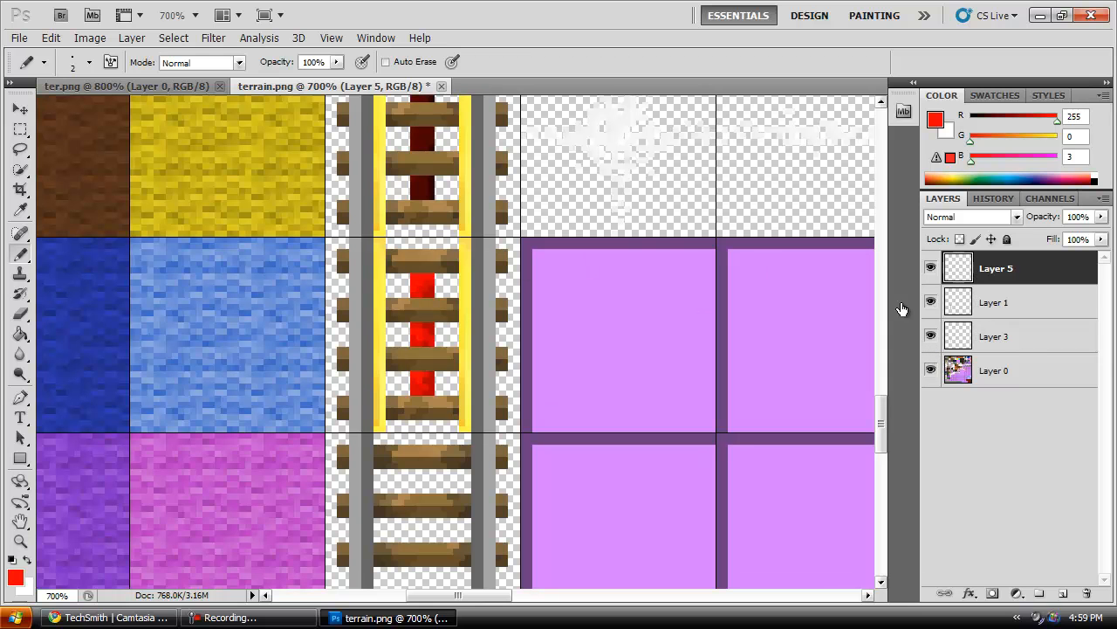
Step: Add a new layer at the top of the stack above Layer 5, with Layer 3 placed directly above Layer 0
{"action": "left_click", "coordinate": [1017, 348]}
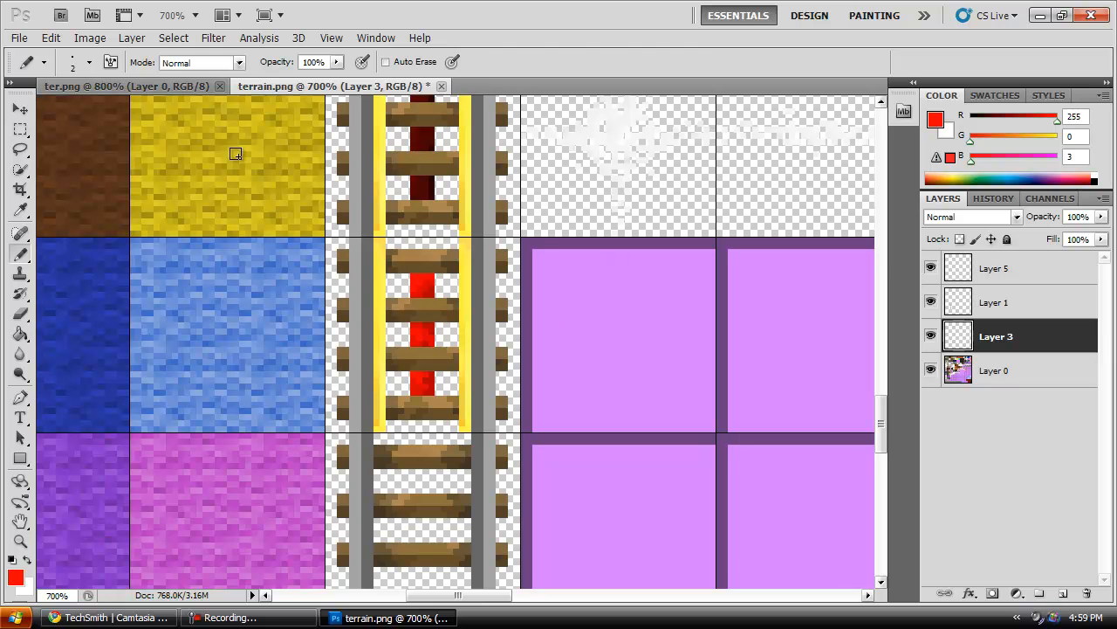
{"action": "left_click", "coordinate": [51, 37]}
{"action": "left_click", "coordinate": [58, 55]}
{"action": "left_click", "coordinate": [1062, 596]}
{"action": "left_click_drag", "start_coordinate": [982, 342], "coordinate": [982, 264]}
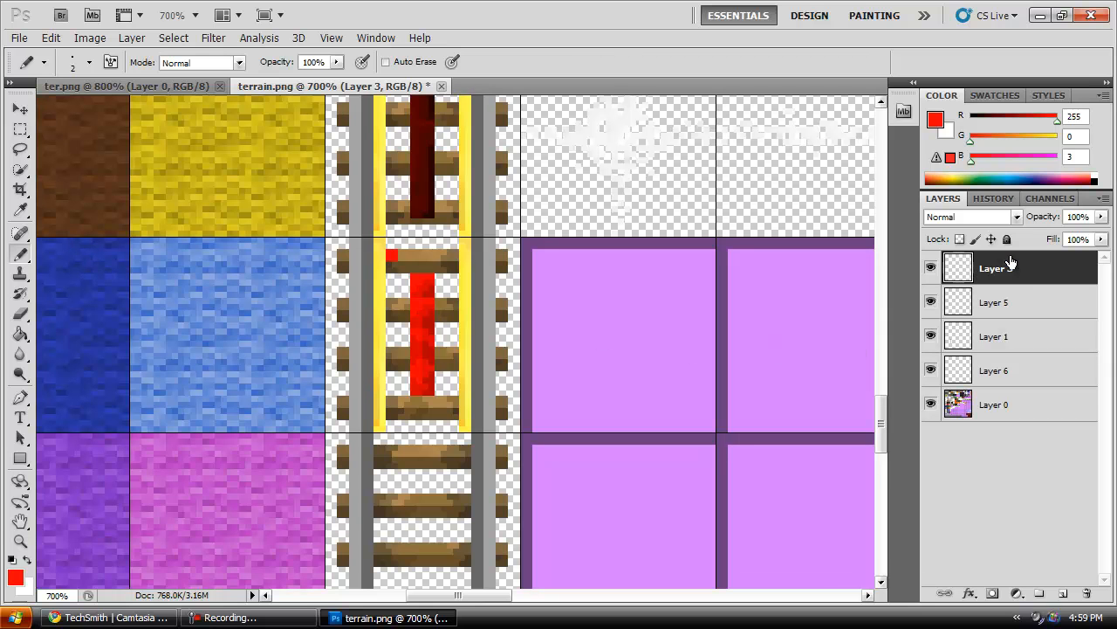
{"action": "left_click_drag", "start_coordinate": [995, 376], "coordinate": [988, 265]}
{"action": "left_click_drag", "start_coordinate": [1000, 392], "coordinate": [1002, 397]}
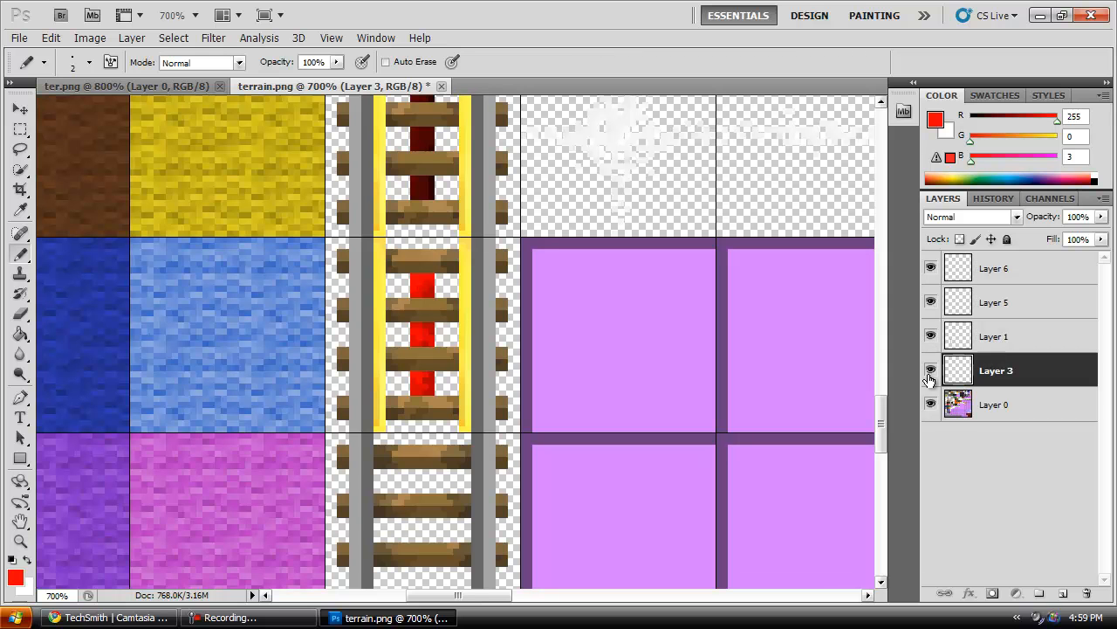
Step: Hide Layer 1, erase the stray red block from Layer 3 with the Pencil in Clear mode, and show Layer 1 again
{"action": "left_click", "coordinate": [931, 336]}
{"action": "left_click", "coordinate": [931, 336]}
{"action": "left_click", "coordinate": [931, 336]}
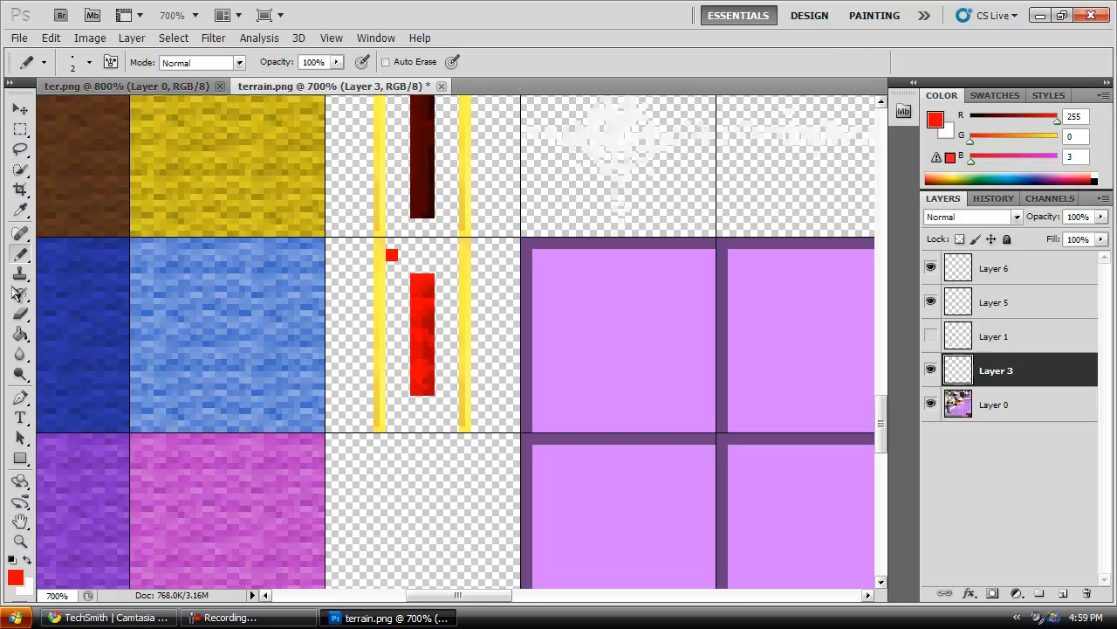
{"action": "left_click", "coordinate": [213, 62]}
{"action": "left_click", "coordinate": [192, 120]}
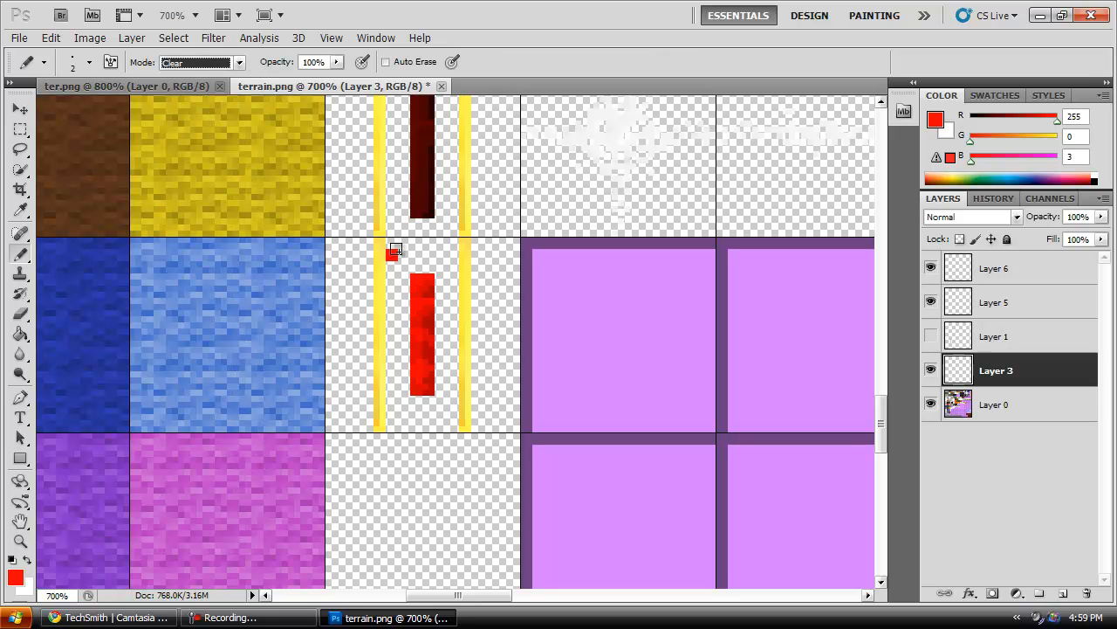
{"action": "left_click", "coordinate": [391, 253]}
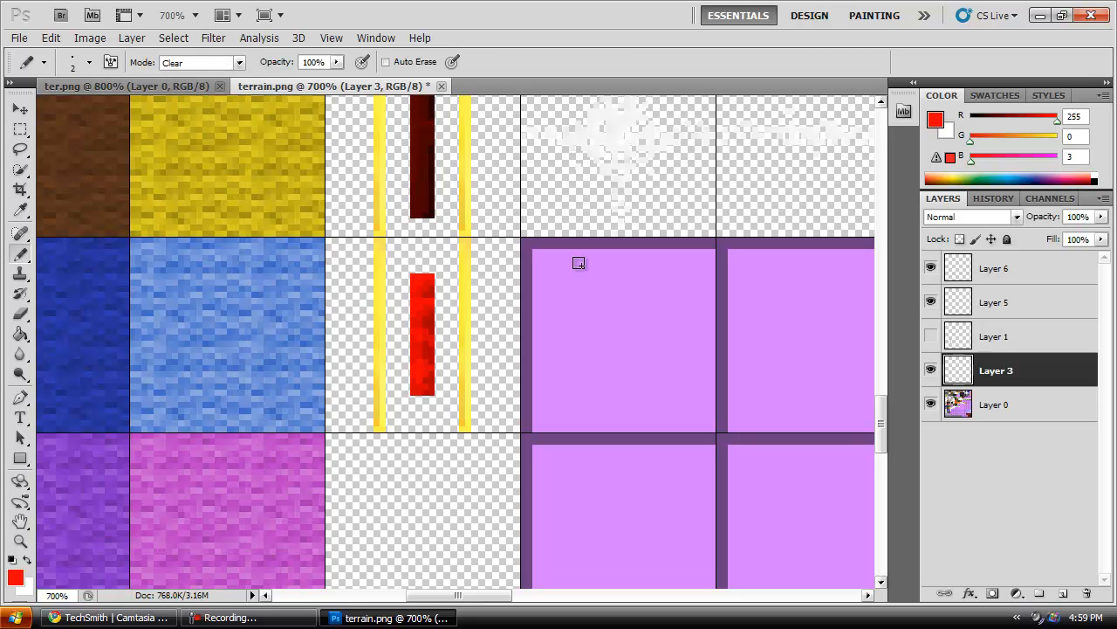
{"action": "left_click", "coordinate": [932, 336]}
Step: On Layer 6, paint bright-red blocks with the Pencil in Normal mode on the left inner ends of the bright-red tile's four sleepers
{"action": "left_click", "coordinate": [986, 272]}
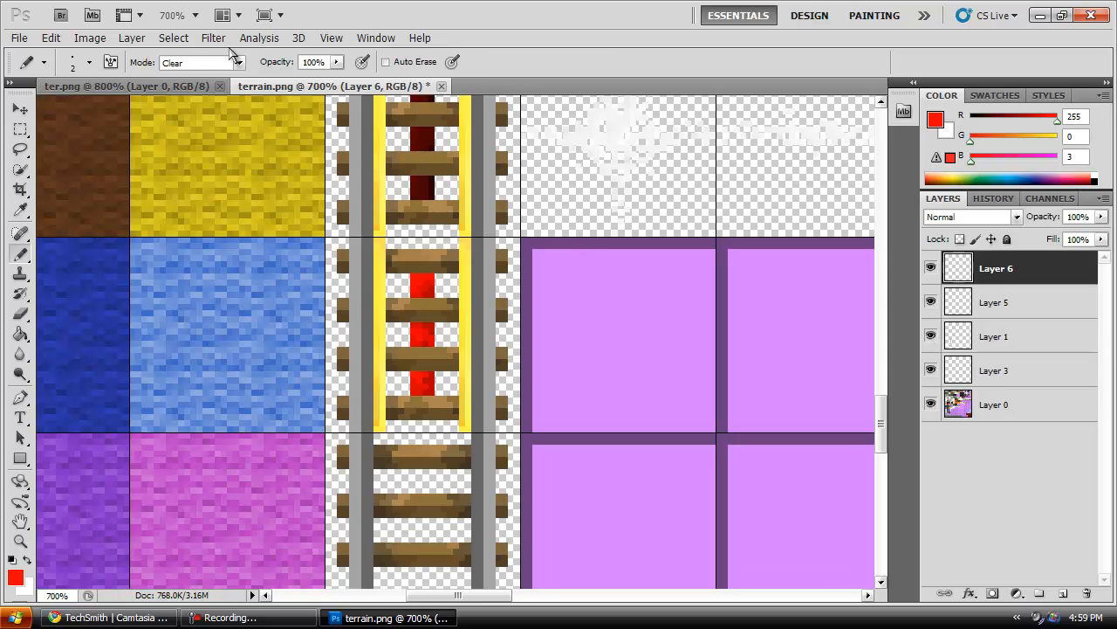
{"action": "left_click", "coordinate": [233, 62]}
{"action": "left_click", "coordinate": [201, 83]}
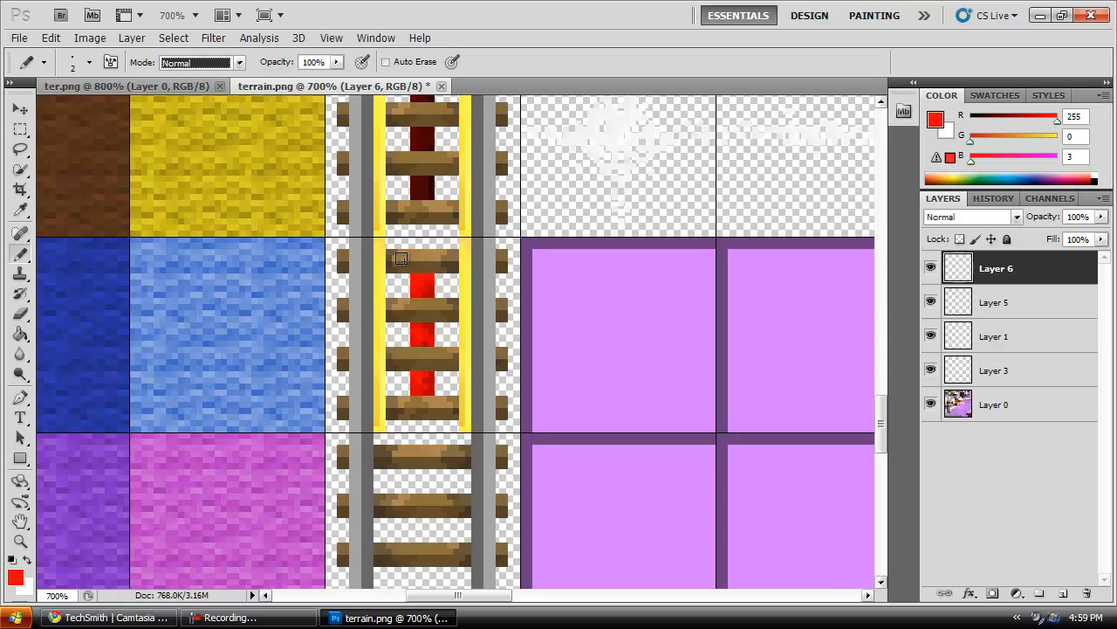
{"action": "left_click", "coordinate": [392, 260]}
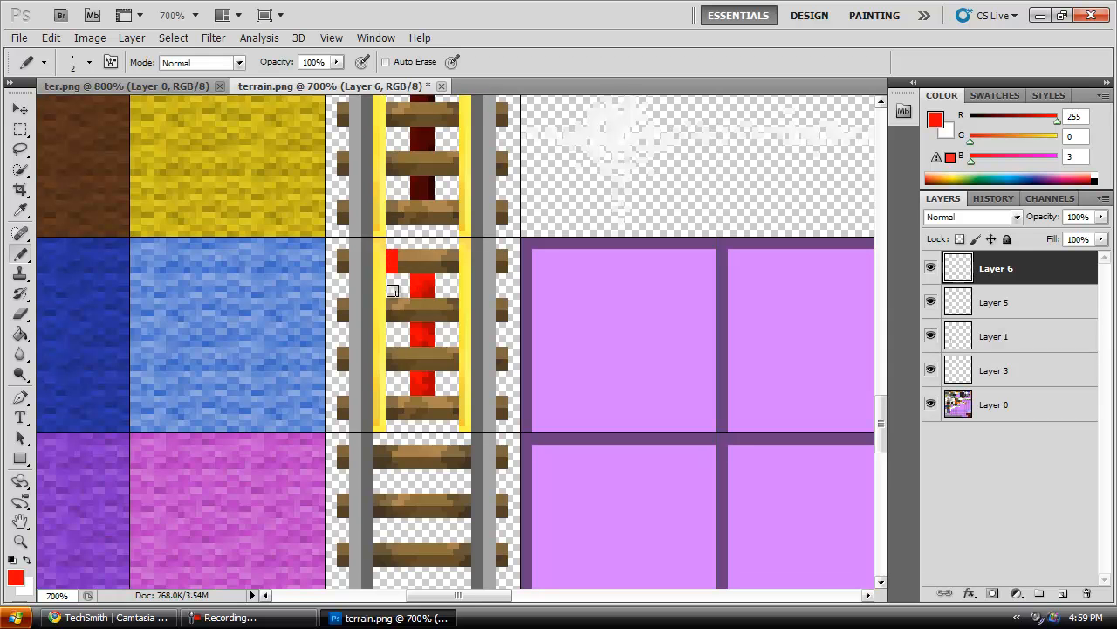
{"action": "left_click", "coordinate": [392, 314]}
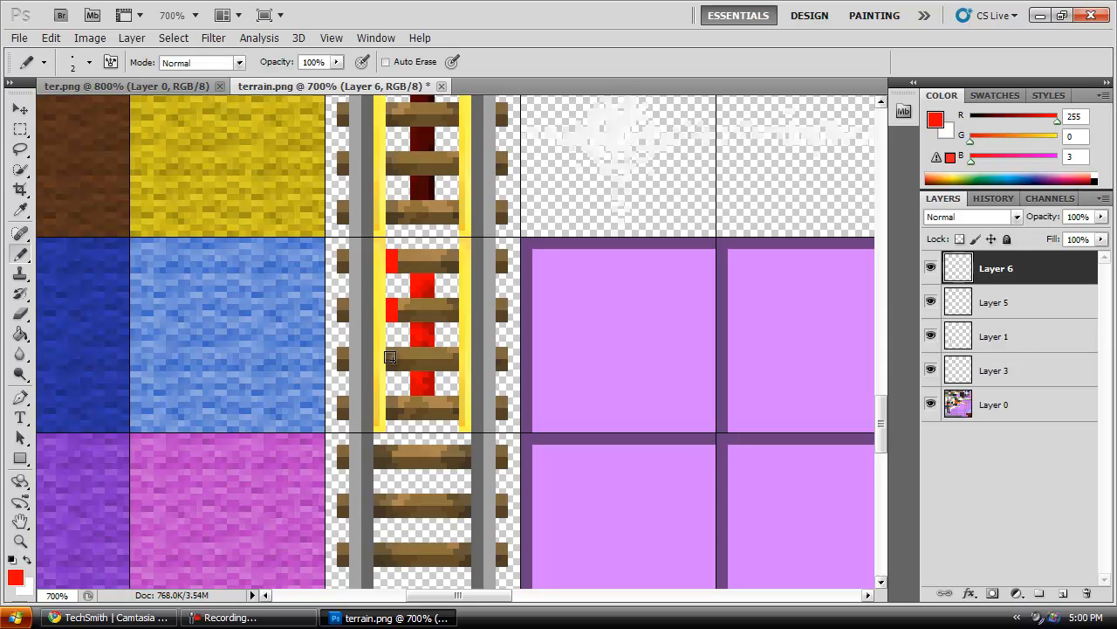
{"action": "left_click", "coordinate": [51, 37]}
{"action": "left_click", "coordinate": [66, 39]}
{"action": "left_click", "coordinate": [391, 363]}
{"action": "left_click", "coordinate": [392, 403]}
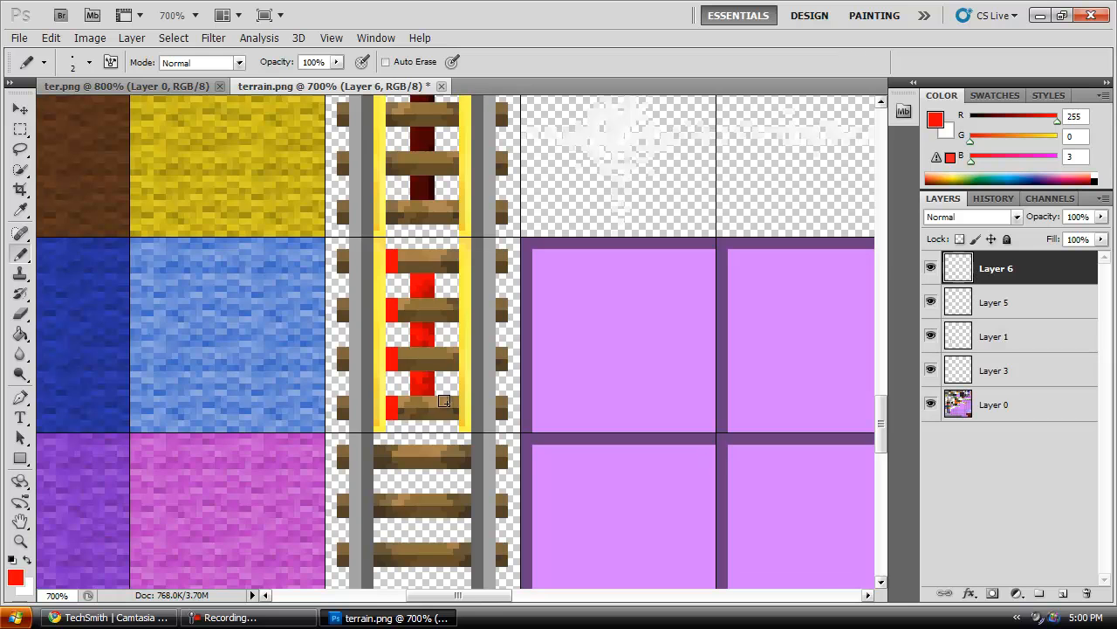
Step: Paint matching bright-red blocks on the right inner ends of the bright-red tile's four sleepers, undoing misplaced strokes
{"action": "left_click", "coordinate": [452, 402]}
{"action": "left_click", "coordinate": [53, 39]}
{"action": "left_click", "coordinate": [75, 55]}
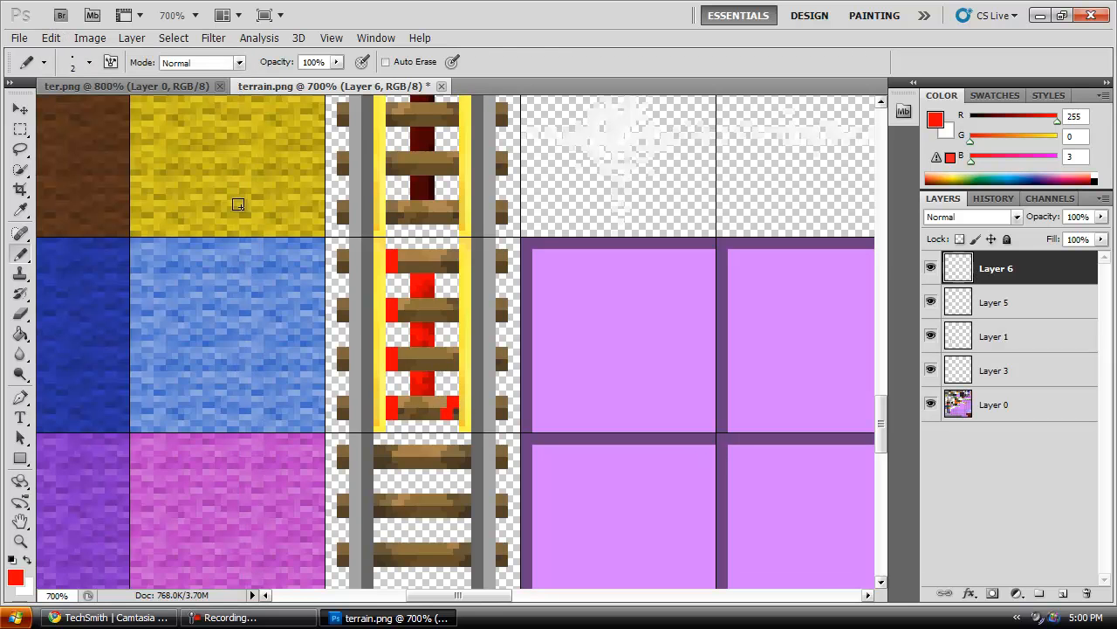
{"action": "left_click", "coordinate": [452, 412]}
{"action": "left_click", "coordinate": [453, 356]}
{"action": "left_click", "coordinate": [53, 37]}
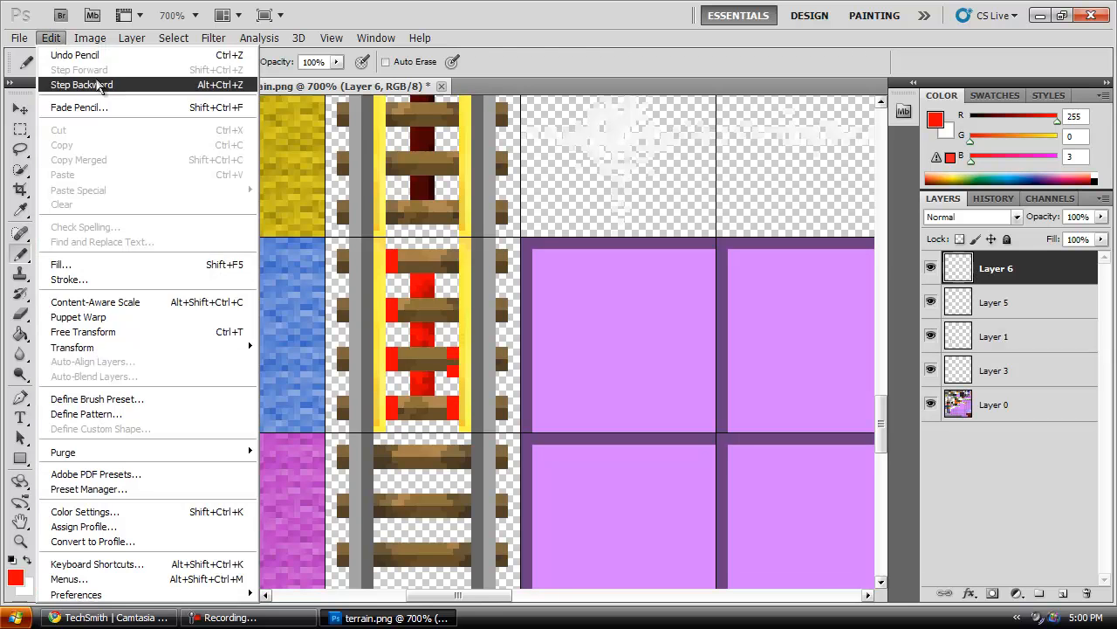
{"action": "left_click", "coordinate": [75, 58]}
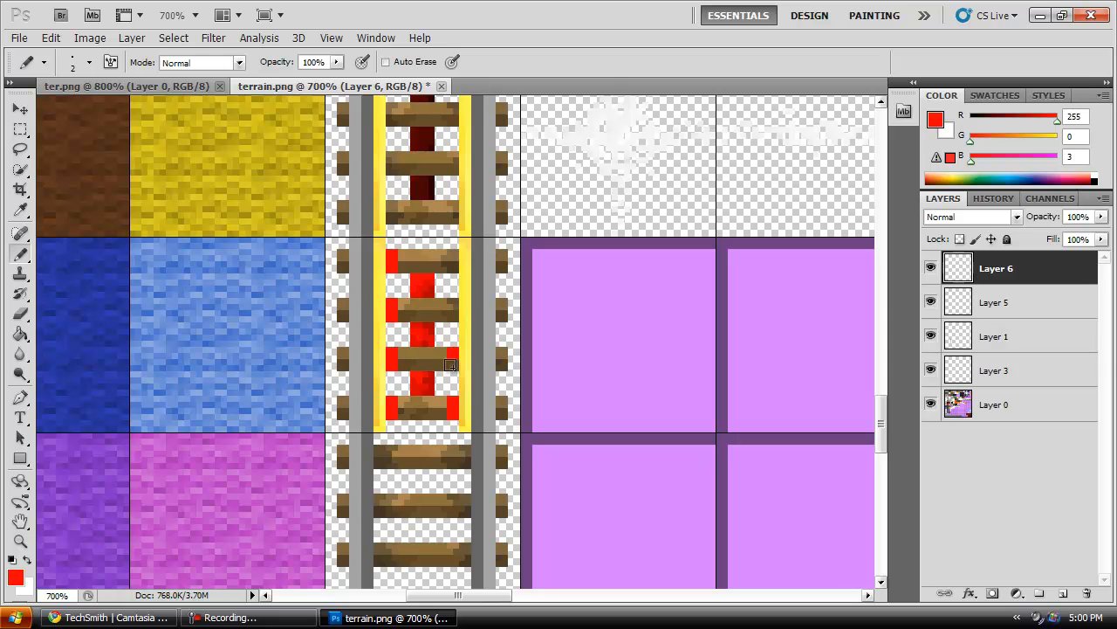
{"action": "left_click", "coordinate": [452, 311]}
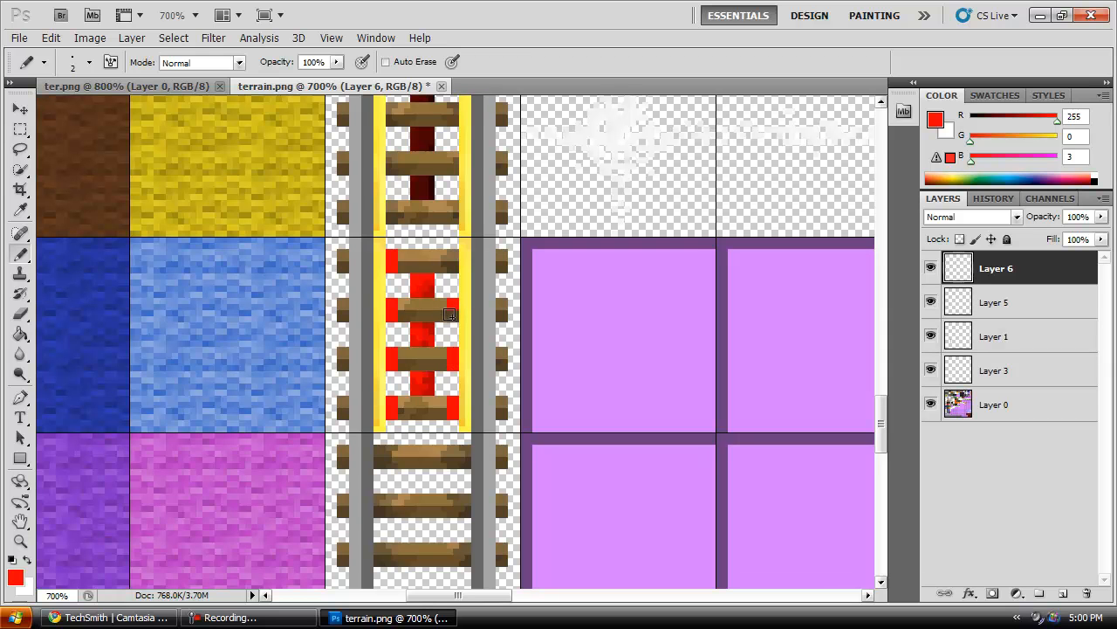
{"action": "left_click", "coordinate": [452, 257]}
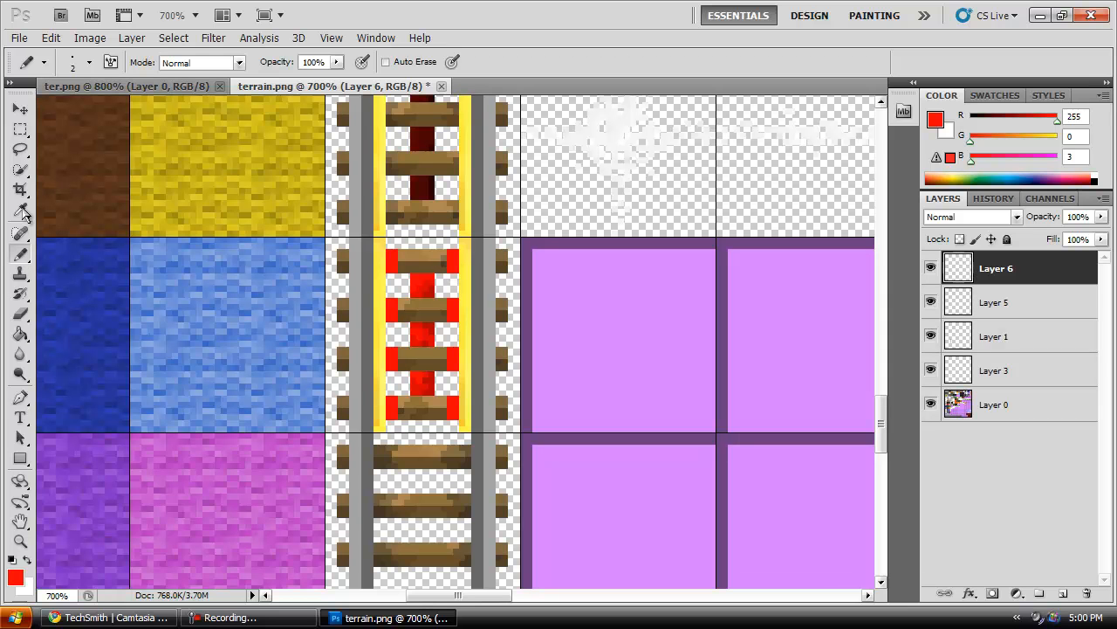
Step: Sample the dark red from the center strip of the dark-red rail tile
{"action": "left_click", "coordinate": [22, 212]}
{"action": "left_click", "coordinate": [420, 176]}
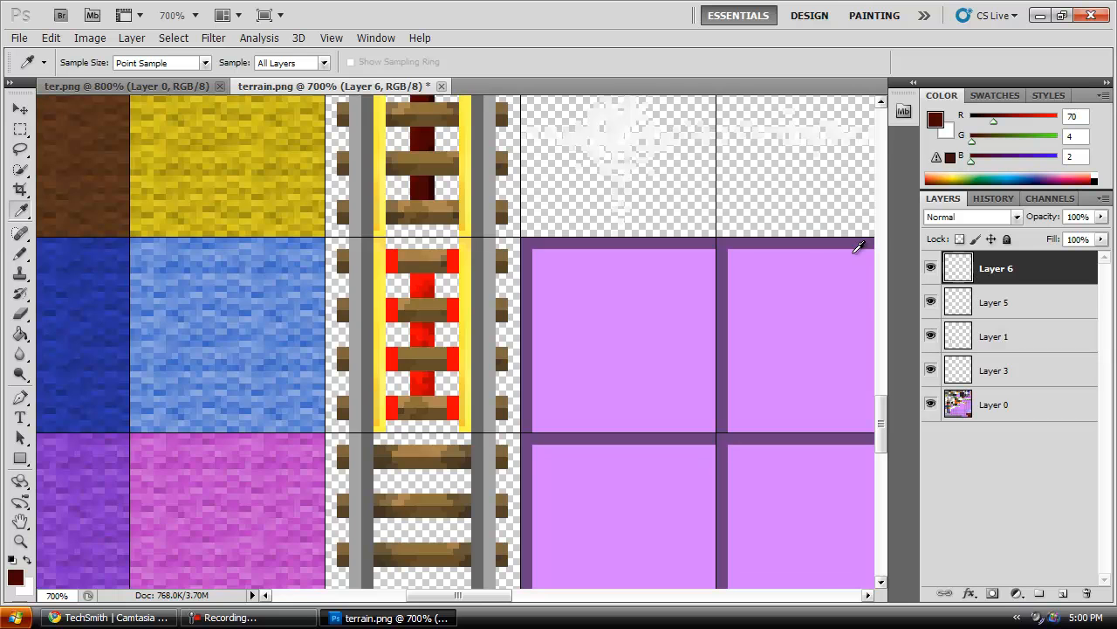
{"action": "scroll", "coordinate": [864, 419], "scroll_direction": "up", "scroll_amount": 2}
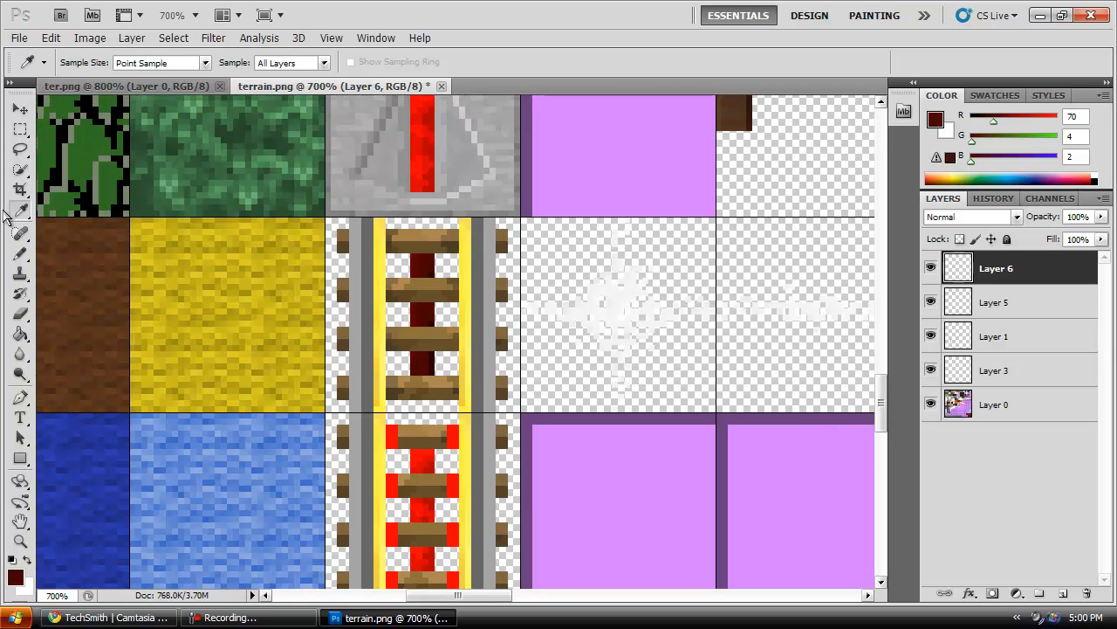
Step: Paint dark-red blocks with the Pencil on the left and right inner ends of the dark-red rail tile's four sleepers
{"action": "left_click", "coordinate": [17, 253]}
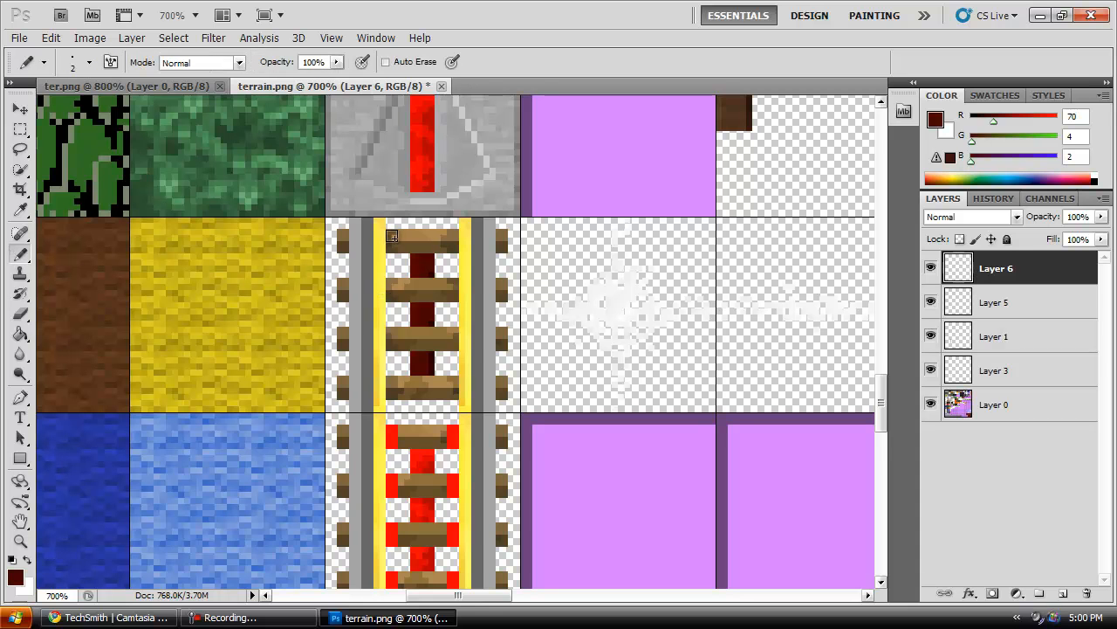
{"action": "left_click_drag", "start_coordinate": [392, 235], "coordinate": [392, 247]}
{"action": "left_click_drag", "start_coordinate": [453, 235], "coordinate": [453, 248]}
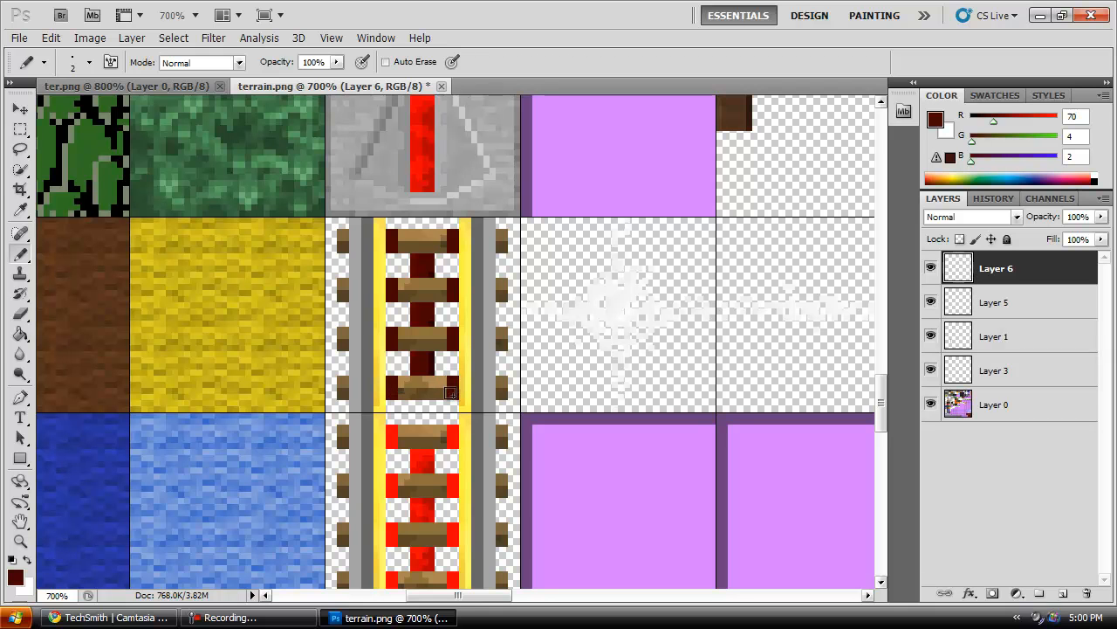
Step: Examine the detector rail tile with its gray center plate in ter.png and return to terrain.png
{"action": "left_click", "coordinate": [118, 87]}
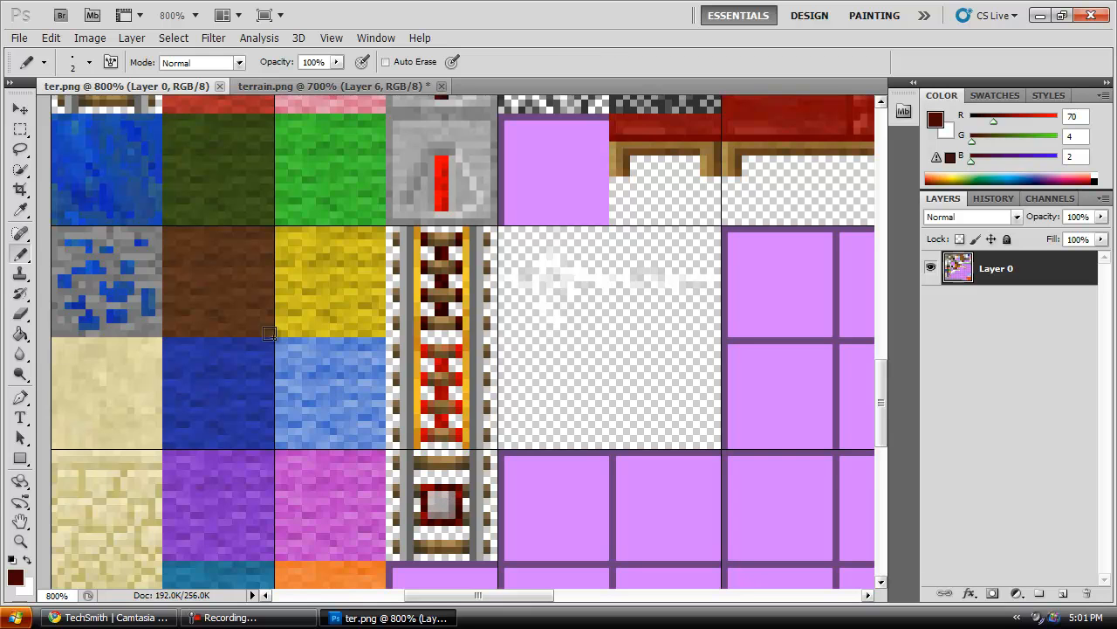
{"action": "left_click", "coordinate": [21, 131]}
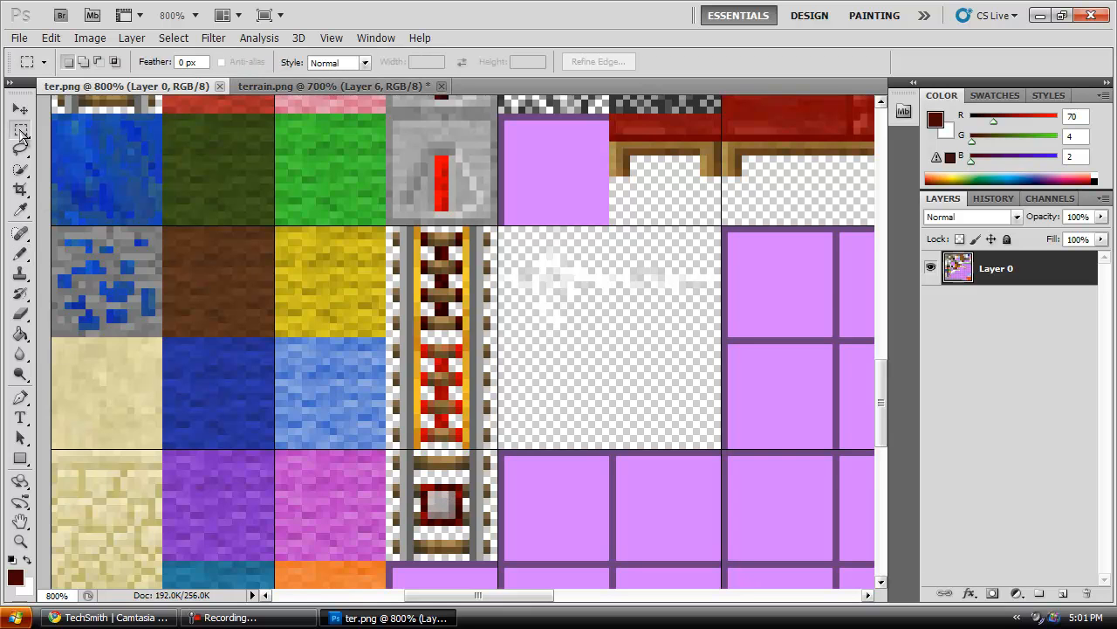
{"action": "left_click", "coordinate": [264, 87]}
{"action": "left_click_drag", "start_coordinate": [884, 422], "coordinate": [886, 449]}
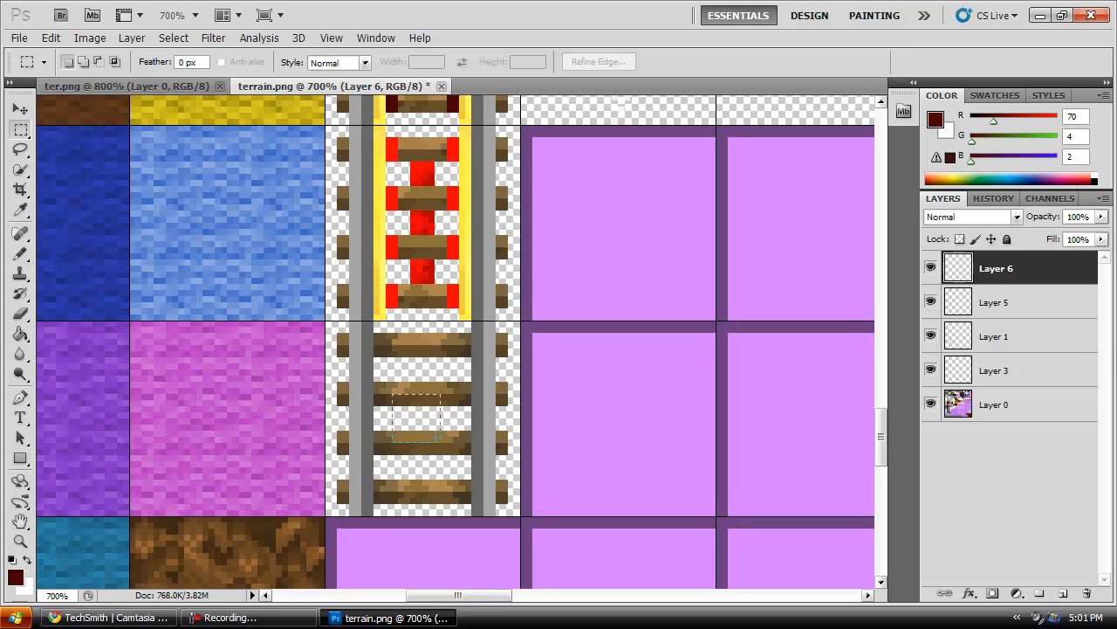
{"action": "left_click_drag", "start_coordinate": [441, 442], "coordinate": [441, 443]}
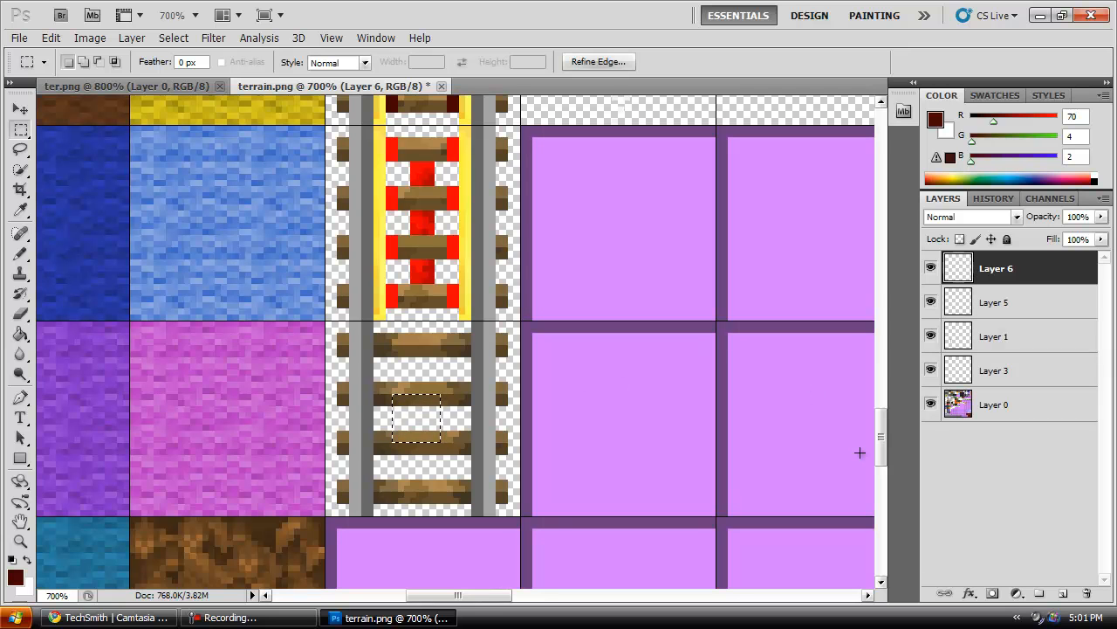
{"action": "left_click_drag", "start_coordinate": [880, 449], "coordinate": [839, 190]}
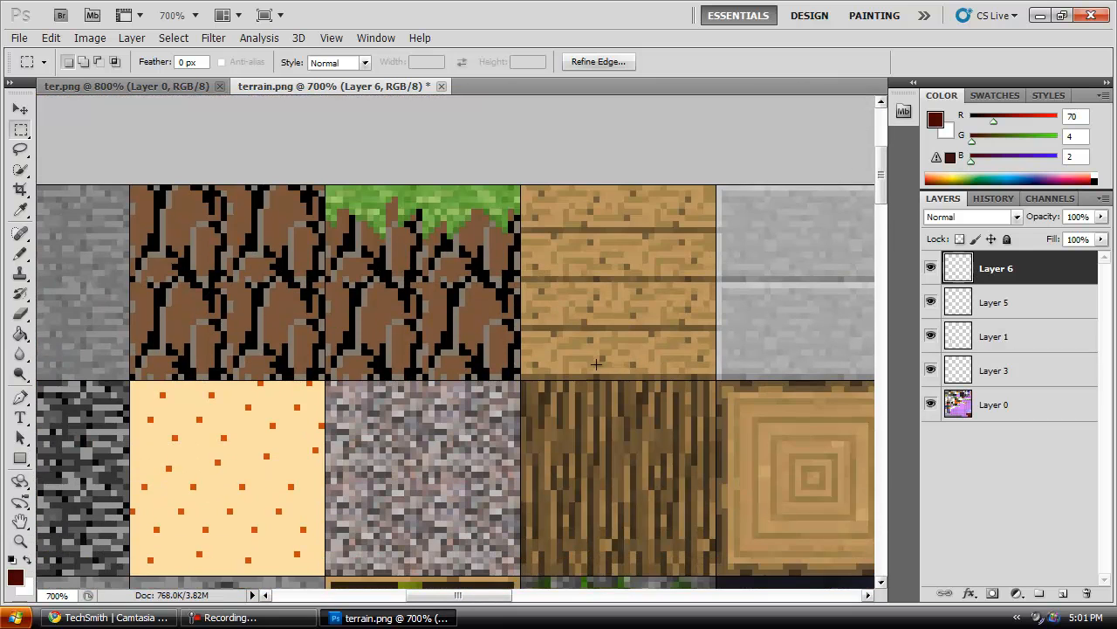
{"action": "left_click_drag", "start_coordinate": [471, 598], "coordinate": [433, 599]}
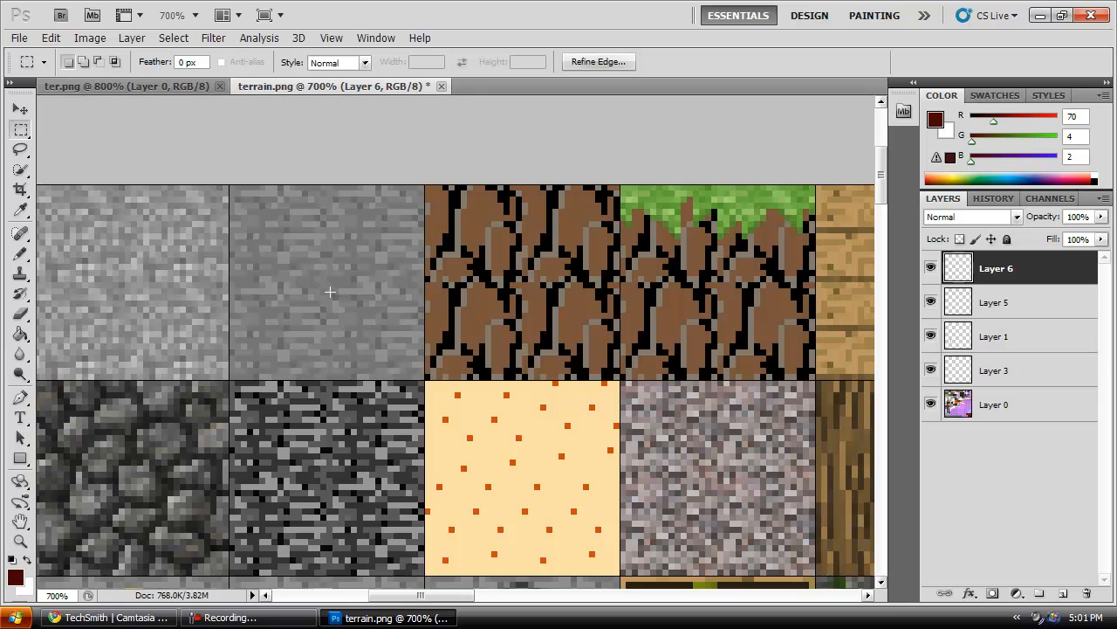
{"action": "key", "text": "ctrl+d"}
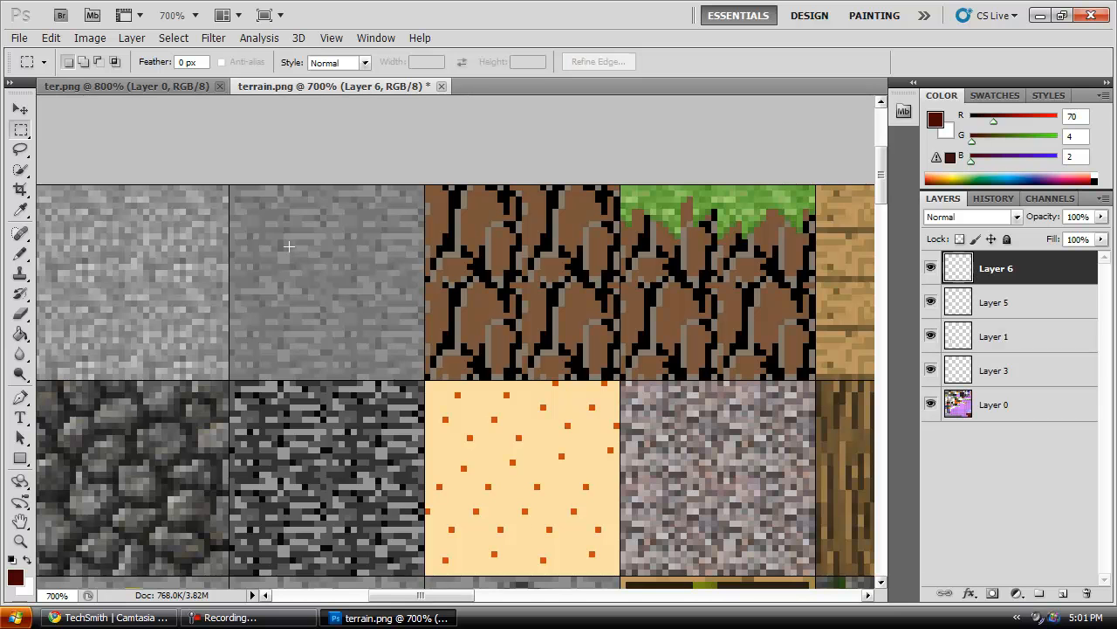
Step: Marquee a small rectangle inside the smooth stone tile and copy it from Layer 0 to a new layer
{"action": "left_click_drag", "start_coordinate": [326, 299], "coordinate": [356, 312]}
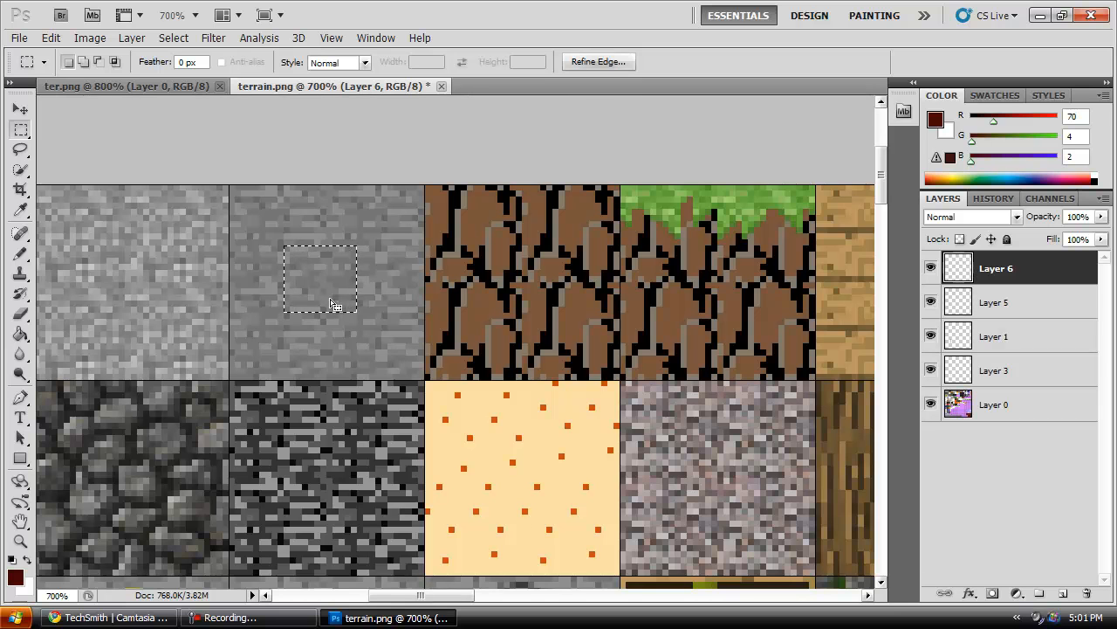
{"action": "right_click", "coordinate": [325, 288]}
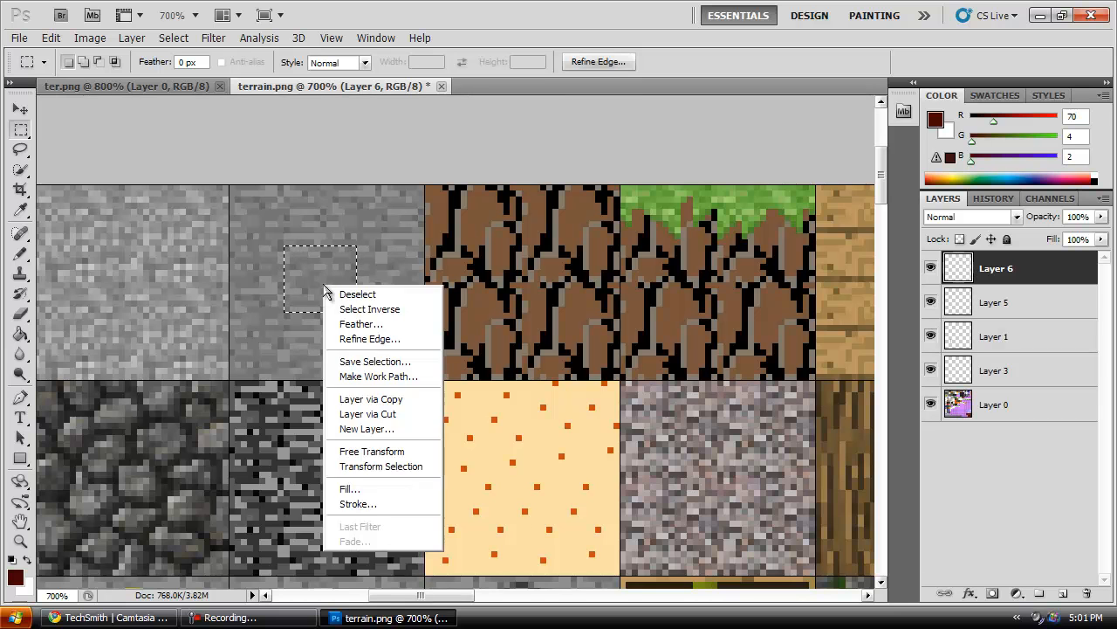
{"action": "left_click", "coordinate": [381, 399]}
{"action": "left_click", "coordinate": [562, 250]}
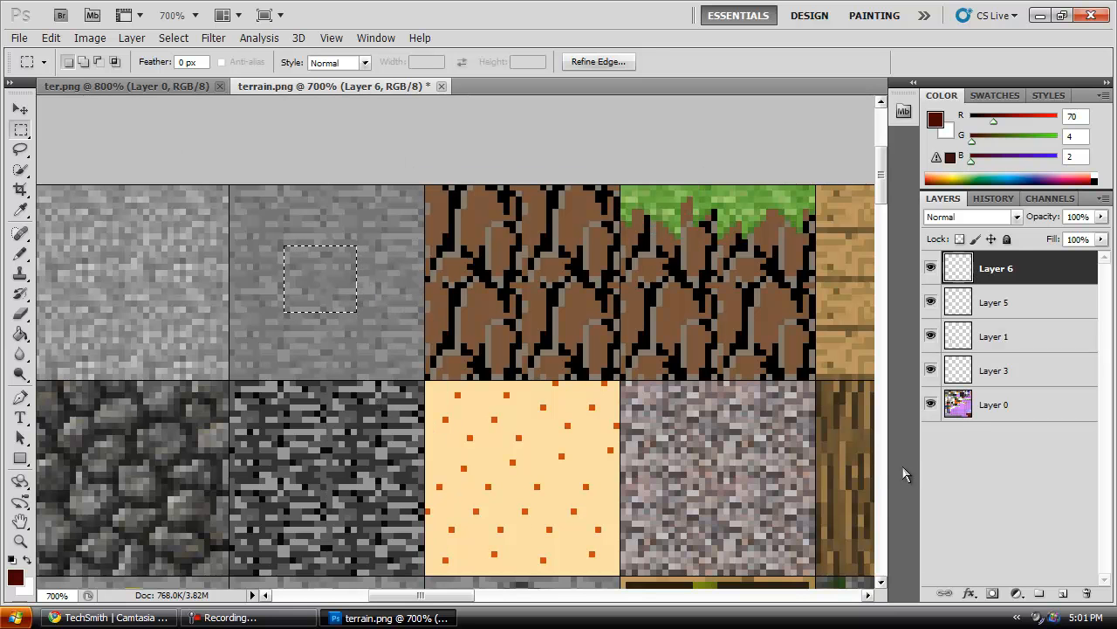
{"action": "left_click", "coordinate": [969, 417]}
{"action": "right_click", "coordinate": [311, 301]}
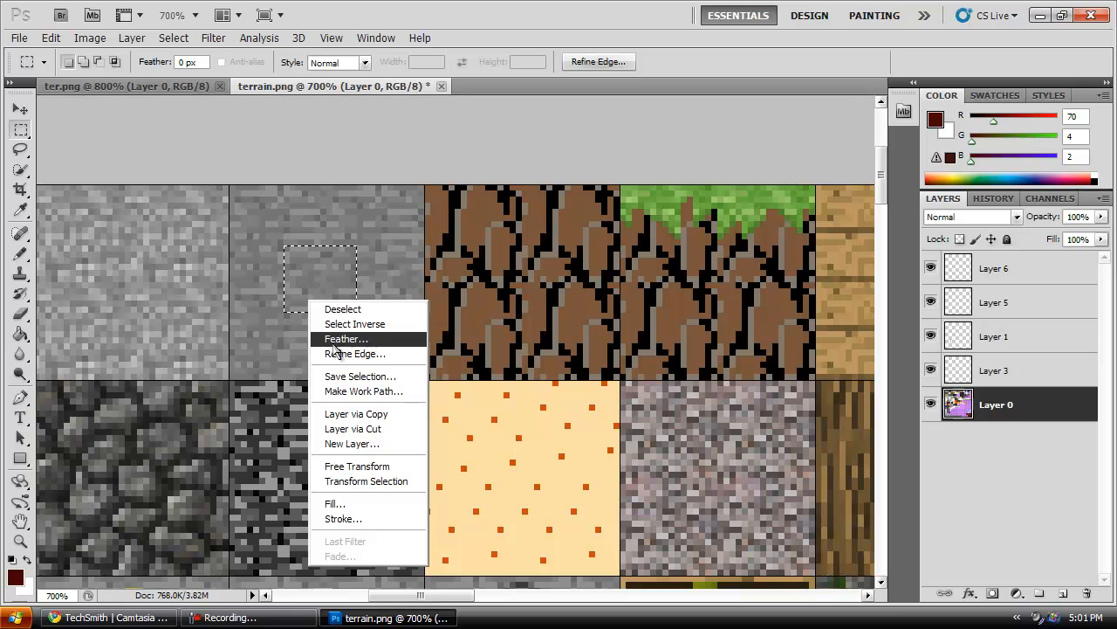
{"action": "left_click", "coordinate": [365, 415]}
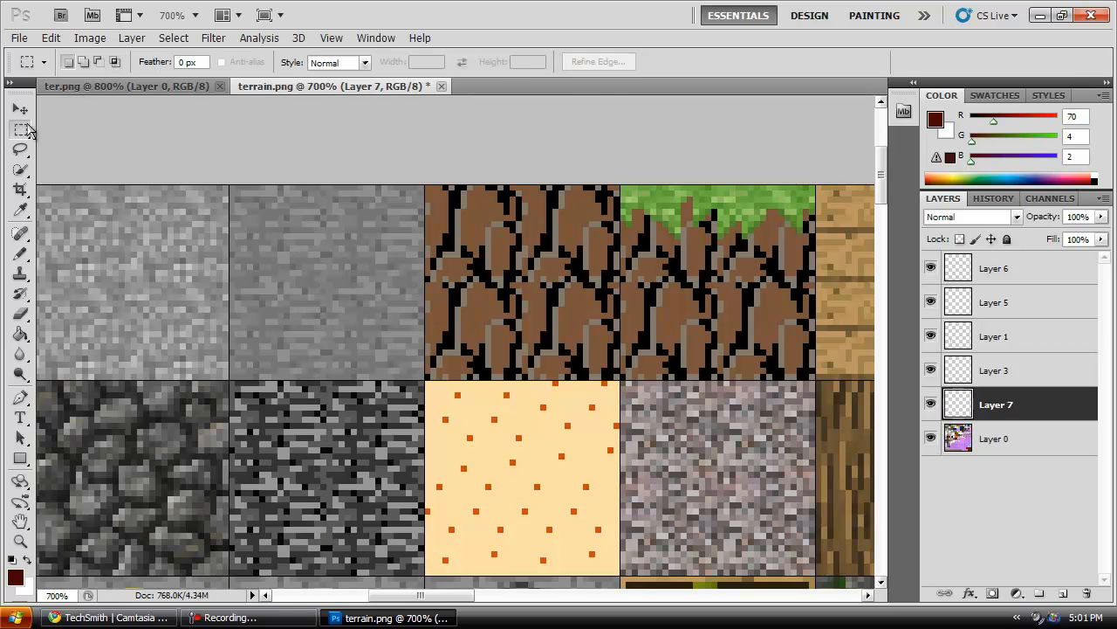
Step: Move the copied stone patch to the middle of the plain rail tile below the bright-red one, and bring its layer to the top
{"action": "left_click", "coordinate": [24, 110]}
{"action": "left_click_drag", "start_coordinate": [322, 283], "coordinate": [511, 469]}
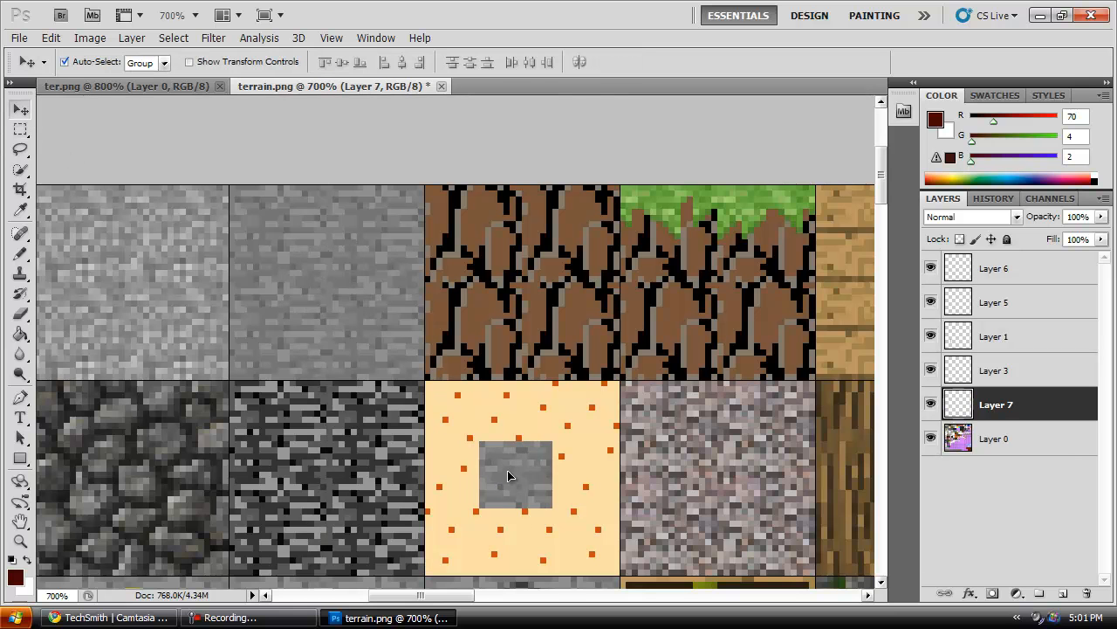
{"action": "left_click", "coordinate": [21, 542]}
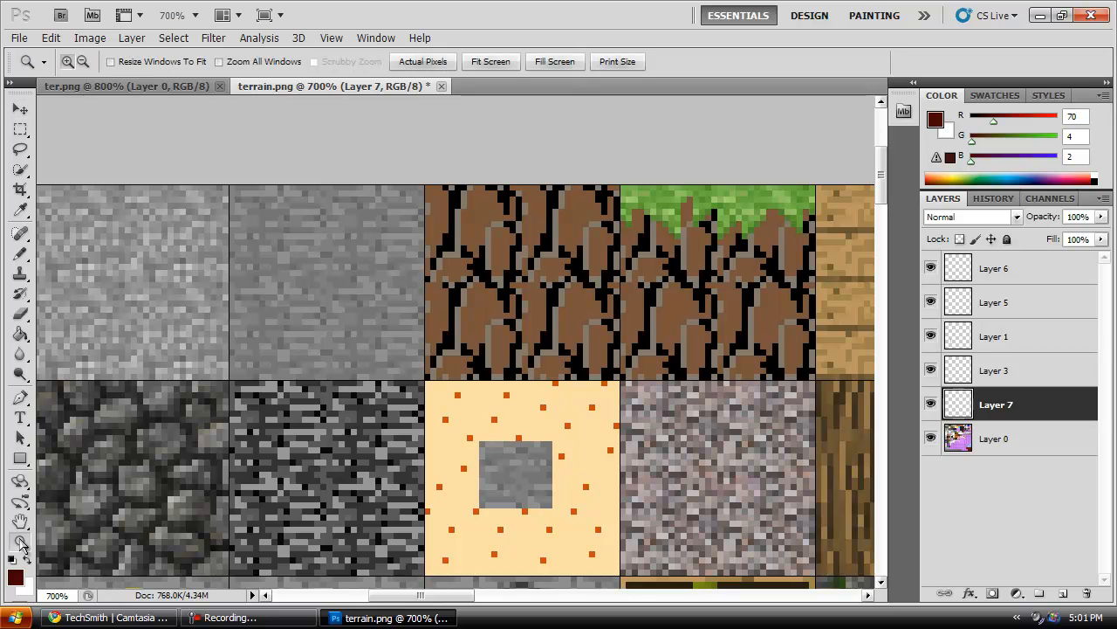
{"action": "left_click", "coordinate": [83, 61]}
{"action": "left_click", "coordinate": [314, 406]}
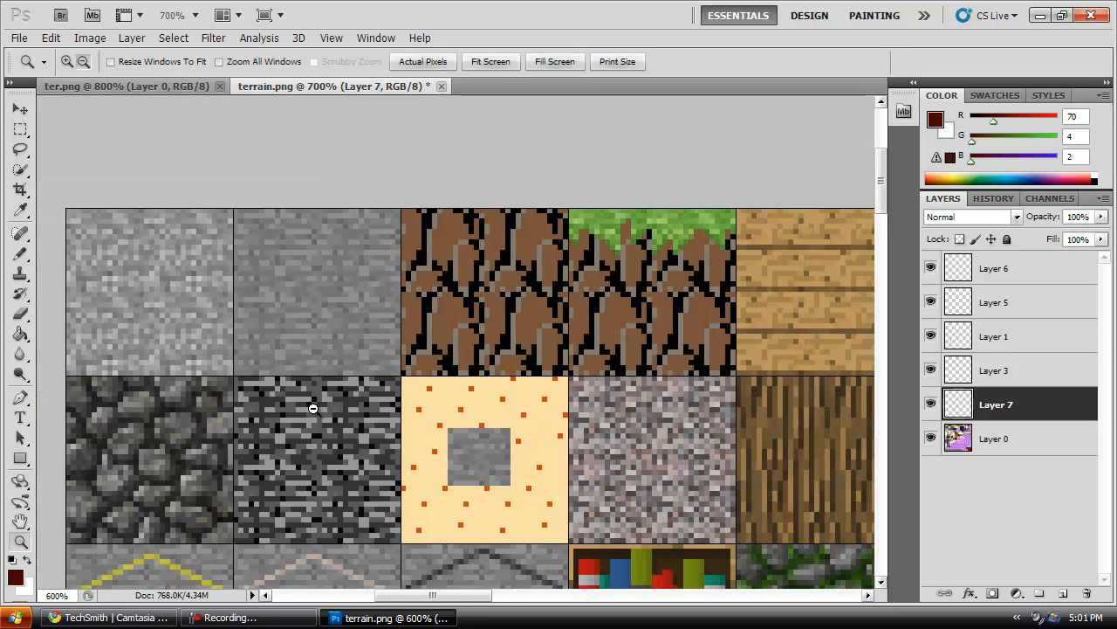
{"action": "left_click", "coordinate": [326, 444]}
{"action": "left_click", "coordinate": [292, 432]}
{"action": "left_click", "coordinate": [321, 470]}
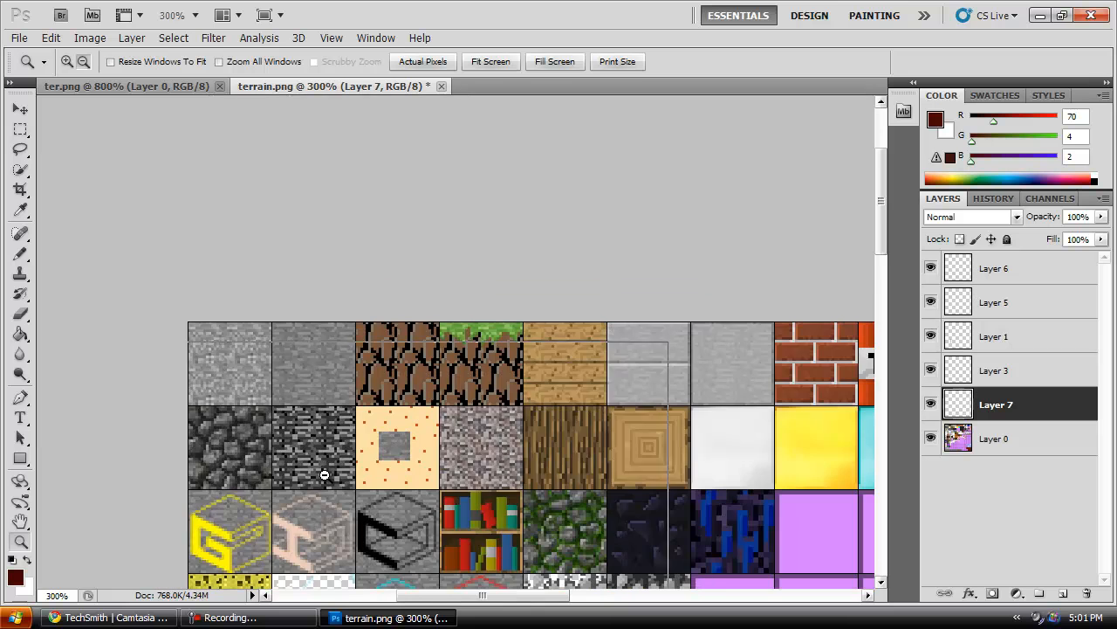
{"action": "left_click", "coordinate": [676, 419]}
{"action": "left_click_drag", "start_coordinate": [880, 249], "coordinate": [880, 308]}
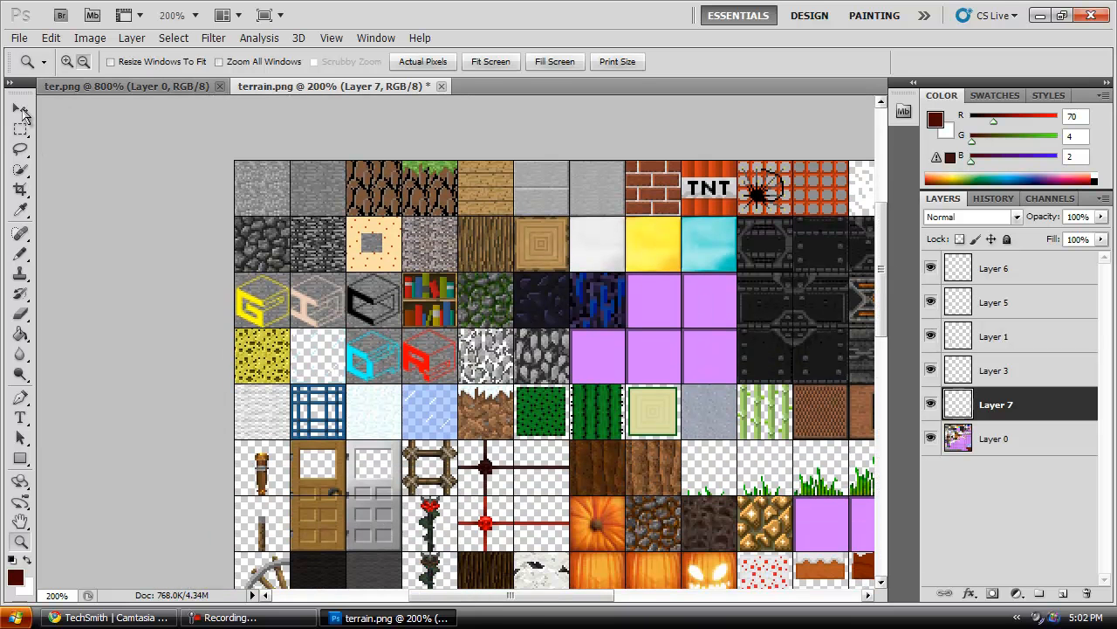
{"action": "left_click", "coordinate": [21, 110]}
{"action": "left_click_drag", "start_coordinate": [376, 244], "coordinate": [442, 552]}
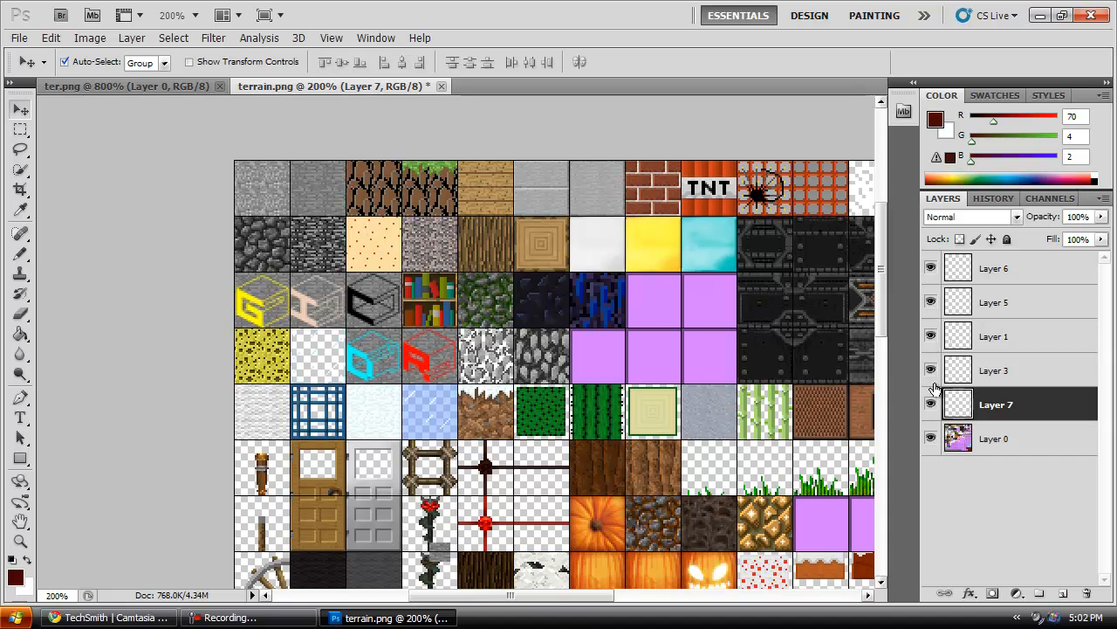
{"action": "left_click_drag", "start_coordinate": [895, 323], "coordinate": [884, 402]}
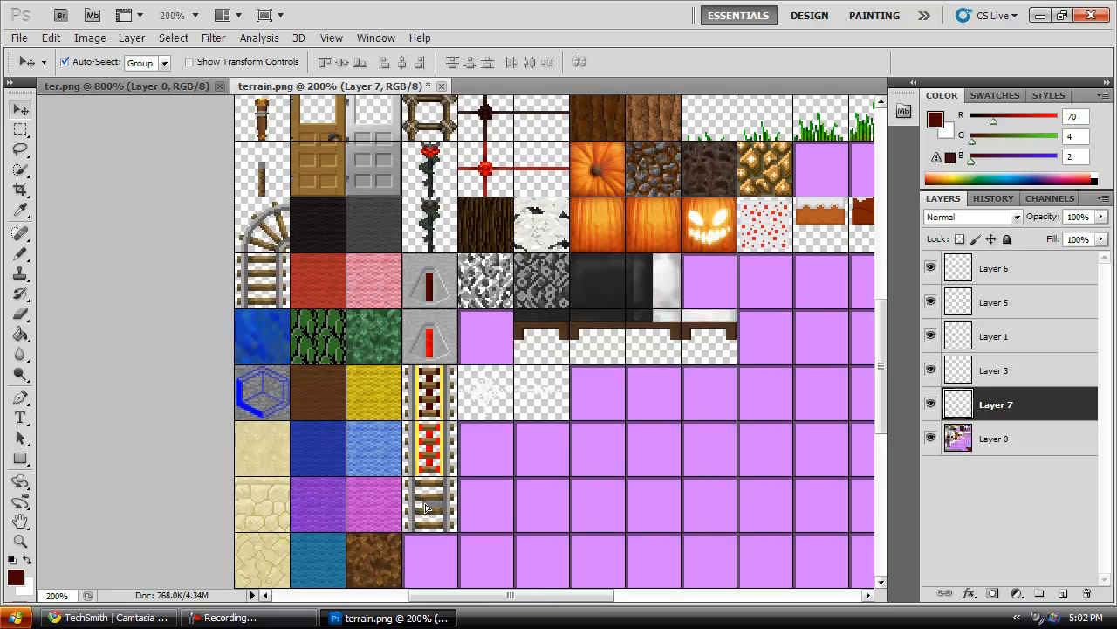
{"action": "left_click_drag", "start_coordinate": [1000, 410], "coordinate": [1004, 259]}
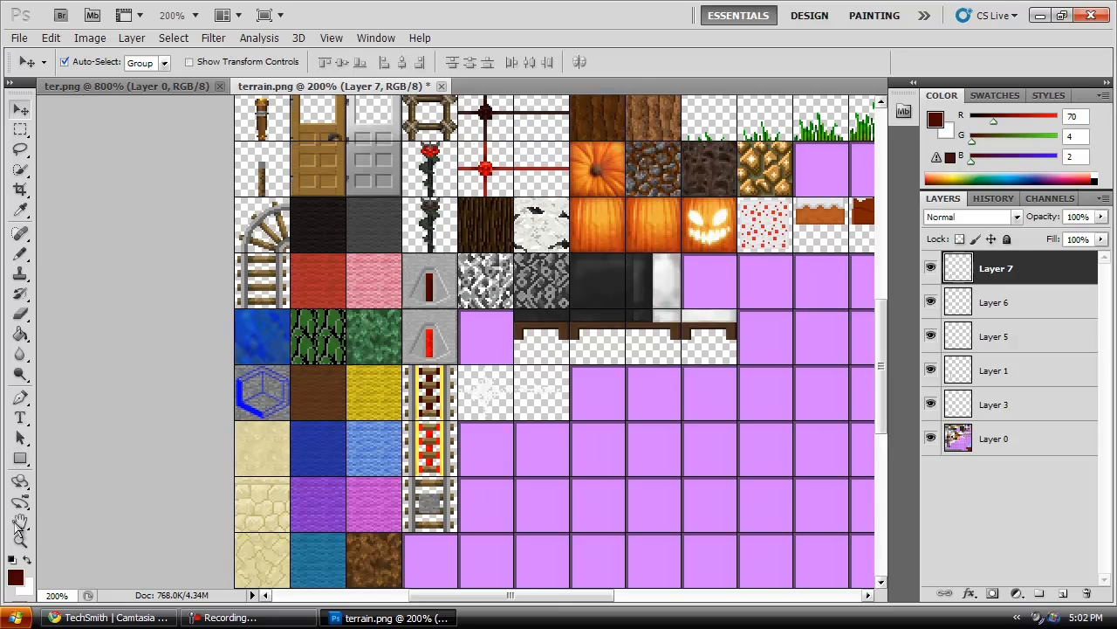
Step: Nudge the stone patch down one pixel so its lower edge lines up with the bottom of the rail tile's third sleeper
{"action": "left_click", "coordinate": [21, 542]}
{"action": "left_click", "coordinate": [432, 490], "text": "alt"}
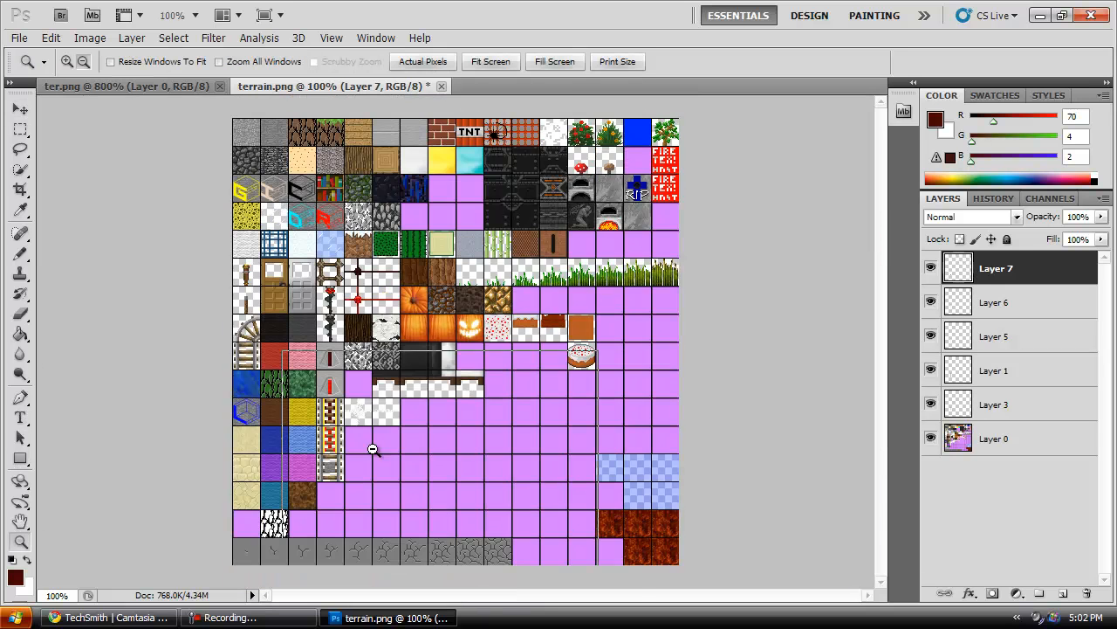
{"action": "left_click", "coordinate": [431, 490], "text": "alt"}
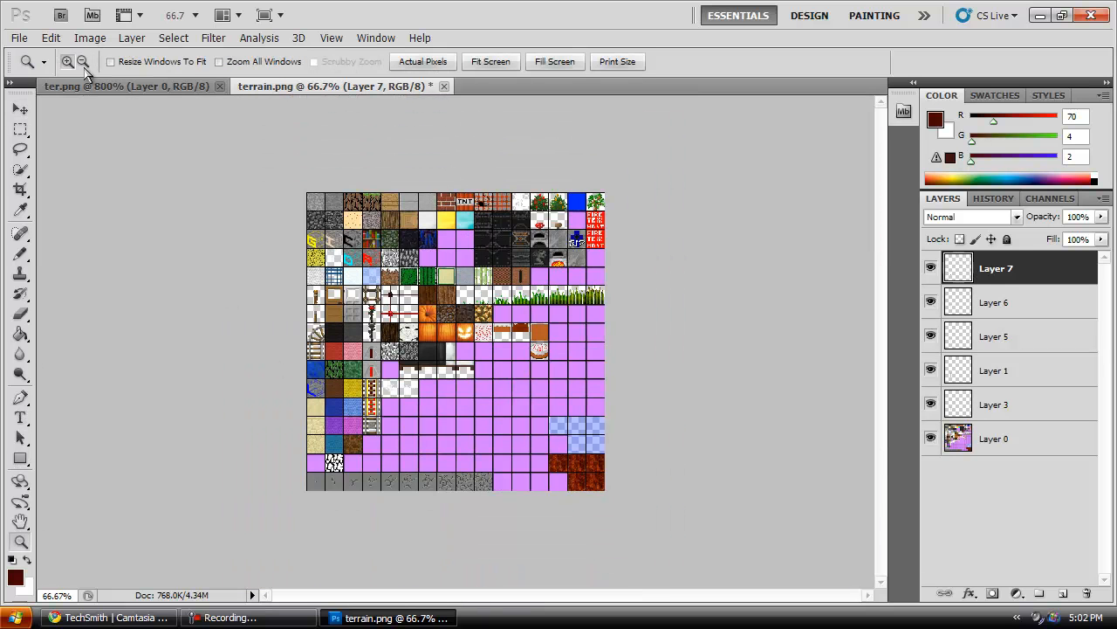
{"action": "left_click", "coordinate": [377, 429]}
{"action": "left_click", "coordinate": [363, 464]}
{"action": "left_click", "coordinate": [281, 509]}
{"action": "left_click", "coordinate": [266, 511]}
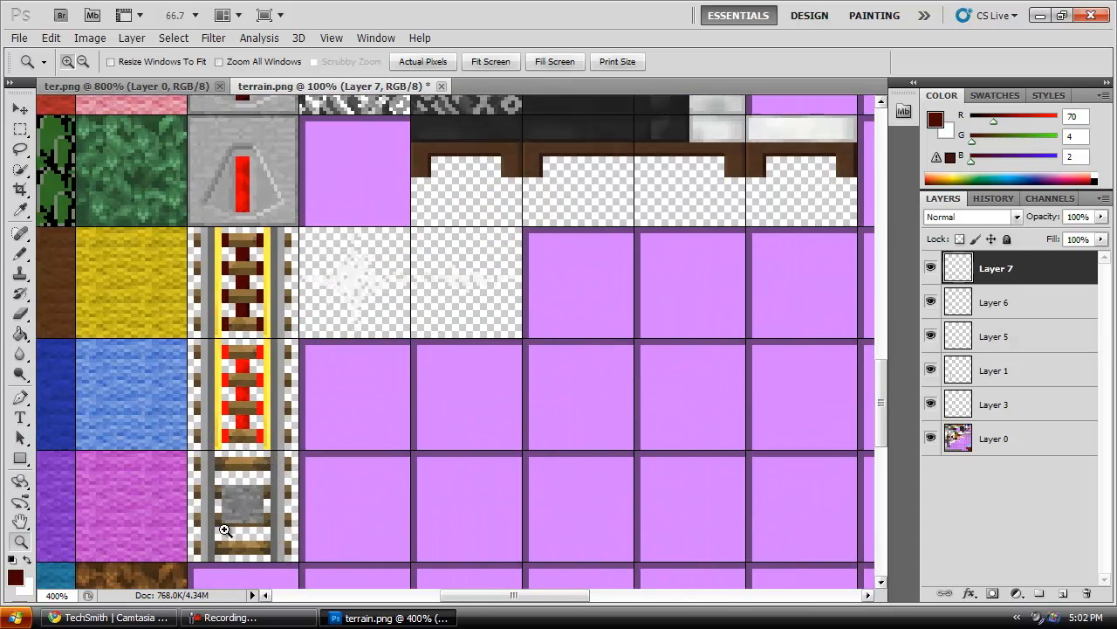
{"action": "left_click", "coordinate": [248, 514]}
{"action": "left_click", "coordinate": [234, 516]}
{"action": "left_click", "coordinate": [234, 516]}
{"action": "left_click", "coordinate": [234, 516]}
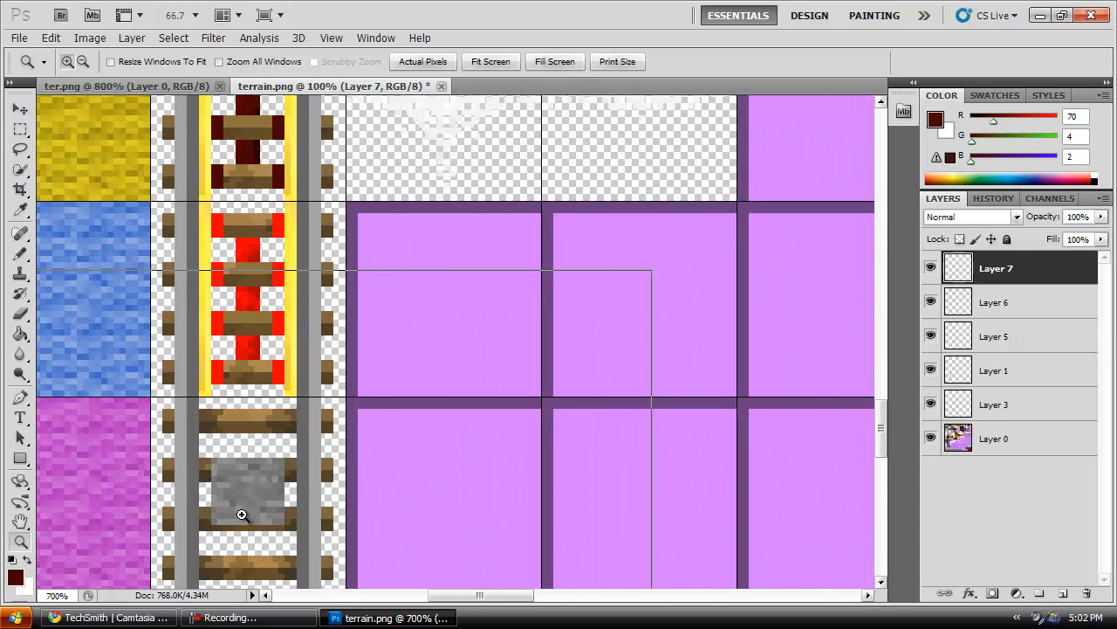
{"action": "left_click", "coordinate": [236, 516]}
{"action": "left_click_drag", "start_coordinate": [879, 454], "coordinate": [879, 464]}
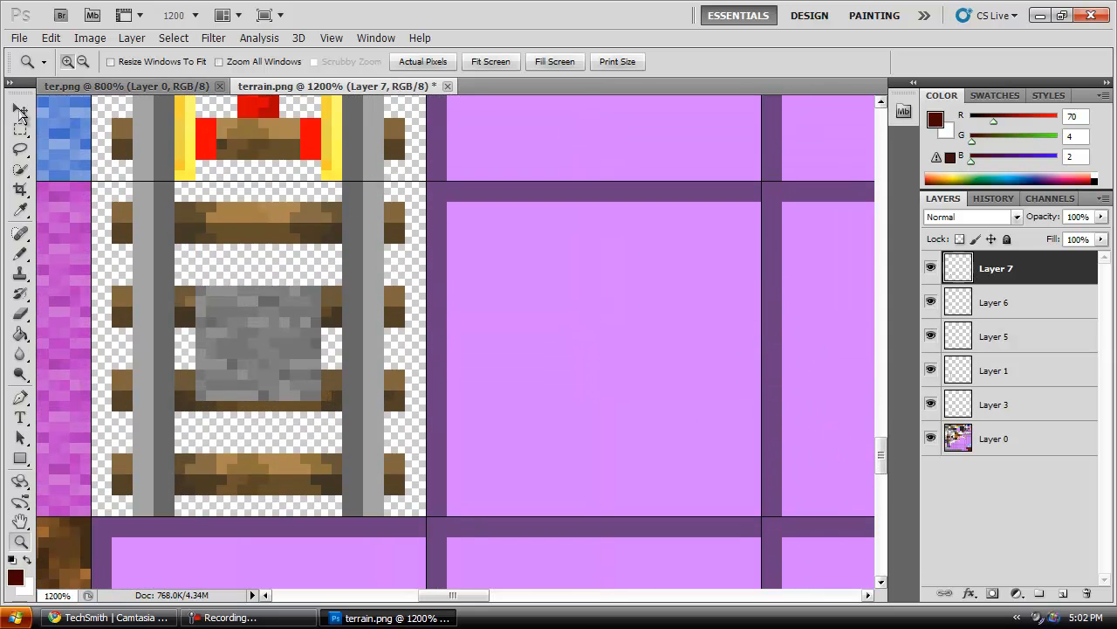
{"action": "left_click", "coordinate": [21, 109]}
{"action": "left_click_drag", "start_coordinate": [268, 367], "coordinate": [265, 369]}
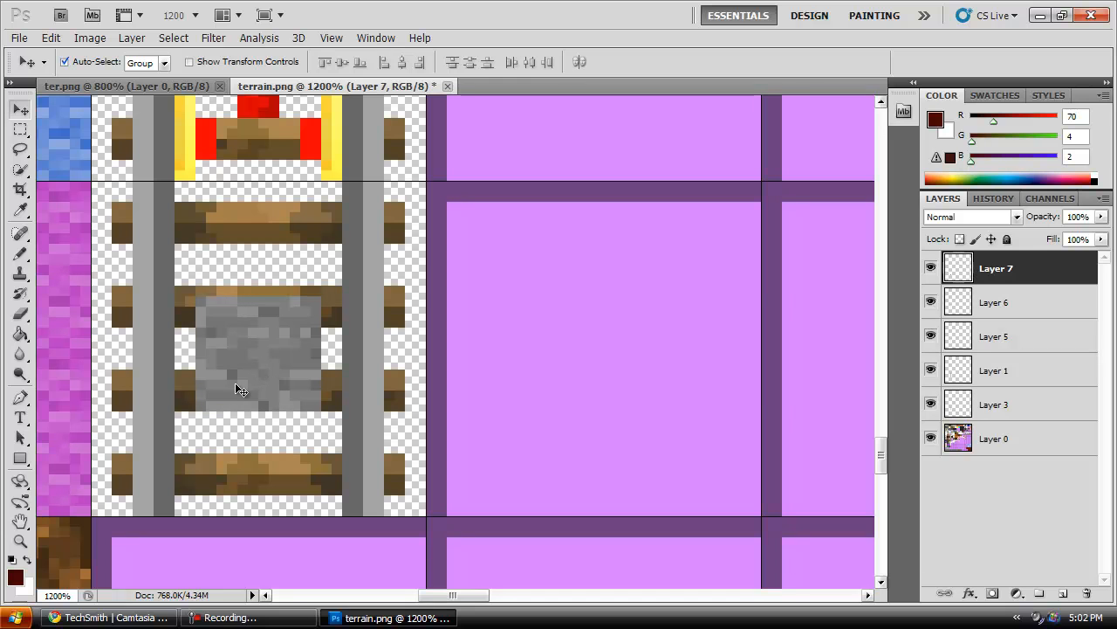
Step: Using a 1 px Pencil in Clear mode, trim two pixels each from the stone patch's bottom, left and right edges
{"action": "left_click", "coordinate": [20, 253]}
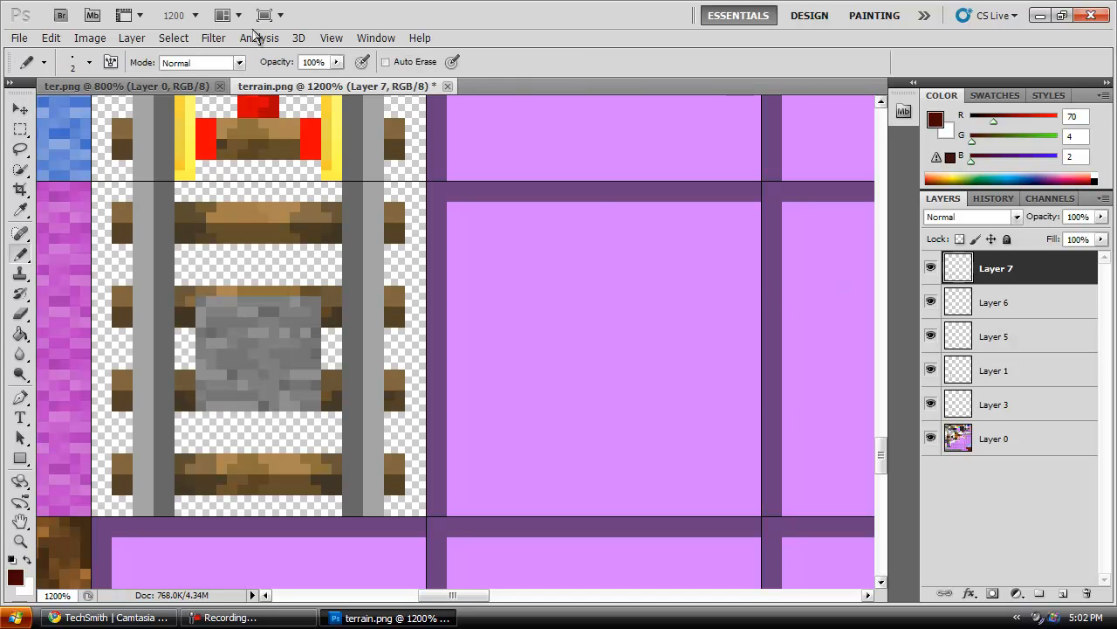
{"action": "left_click", "coordinate": [239, 63]}
{"action": "left_click", "coordinate": [192, 109]}
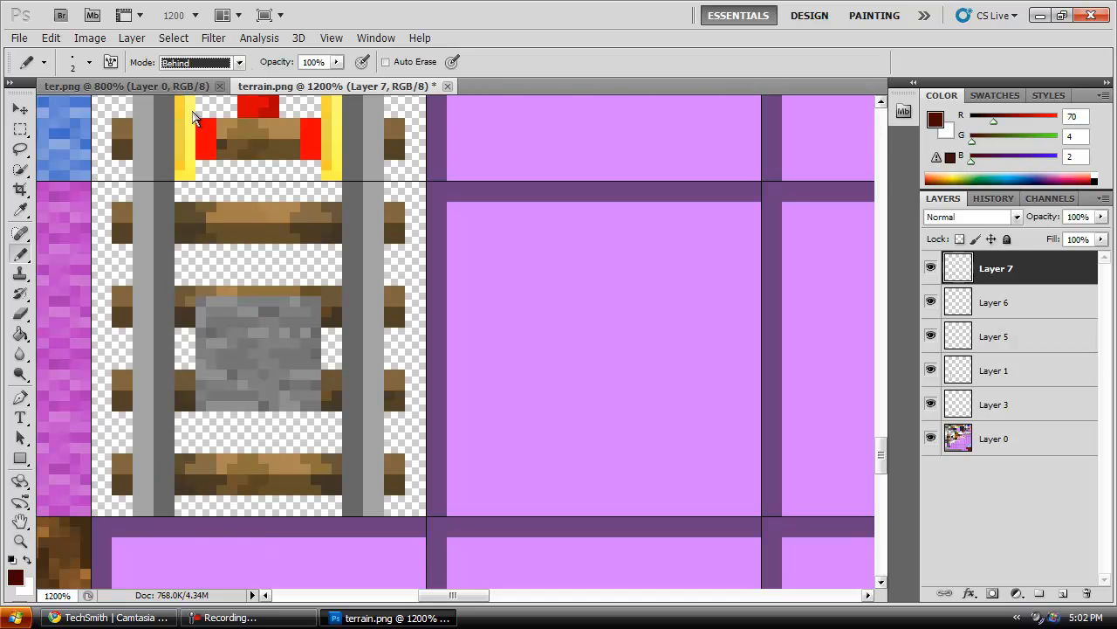
{"action": "left_click", "coordinate": [224, 66]}
{"action": "left_click", "coordinate": [175, 120]}
{"action": "left_click", "coordinate": [90, 63]}
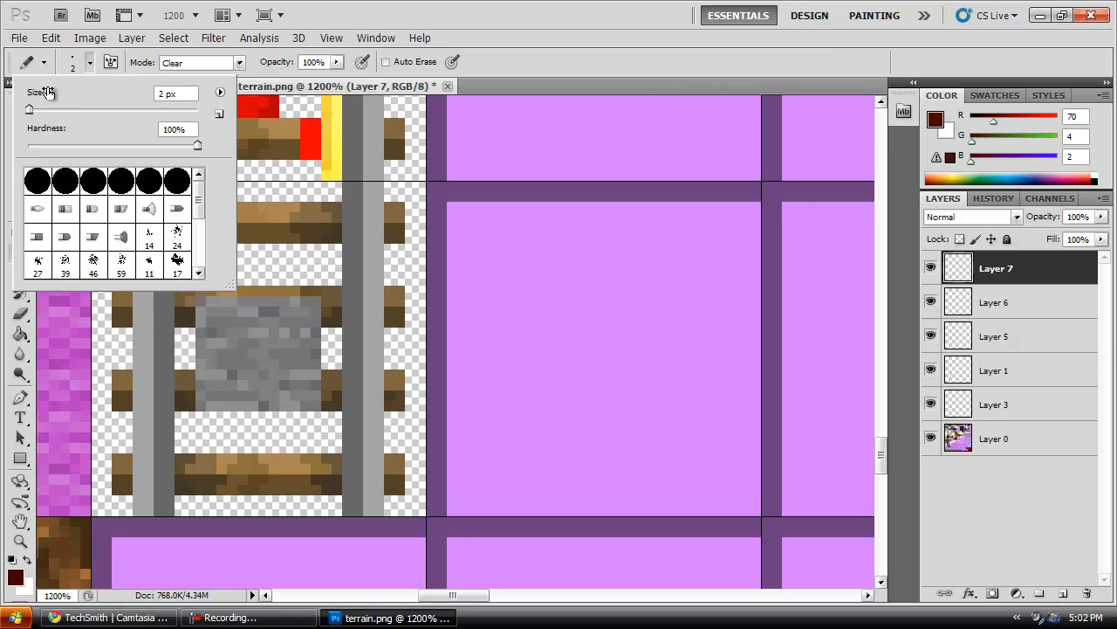
{"action": "left_click_drag", "start_coordinate": [30, 111], "coordinate": [18, 113]}
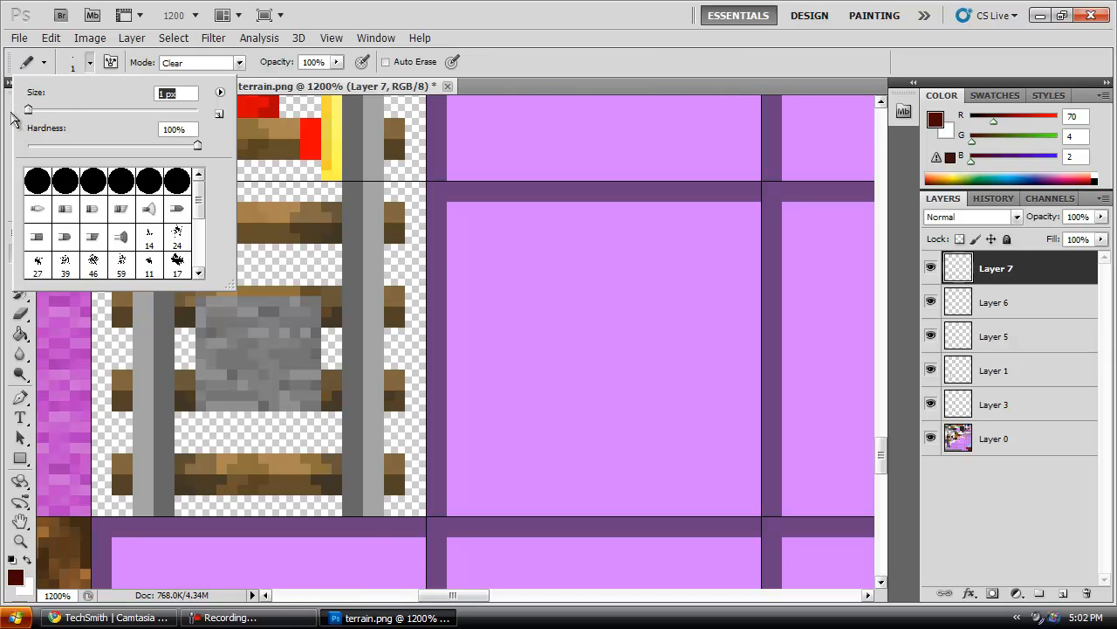
{"action": "left_click", "coordinate": [91, 63]}
{"action": "mouse_move", "coordinate": [199, 406]}
{"action": "left_mouse_down"}
{"action": "mouse_move", "coordinate": [318, 404]}
{"action": "mouse_move", "coordinate": [307, 392]}
{"action": "mouse_move", "coordinate": [200, 392]}
{"action": "left_mouse_up"}
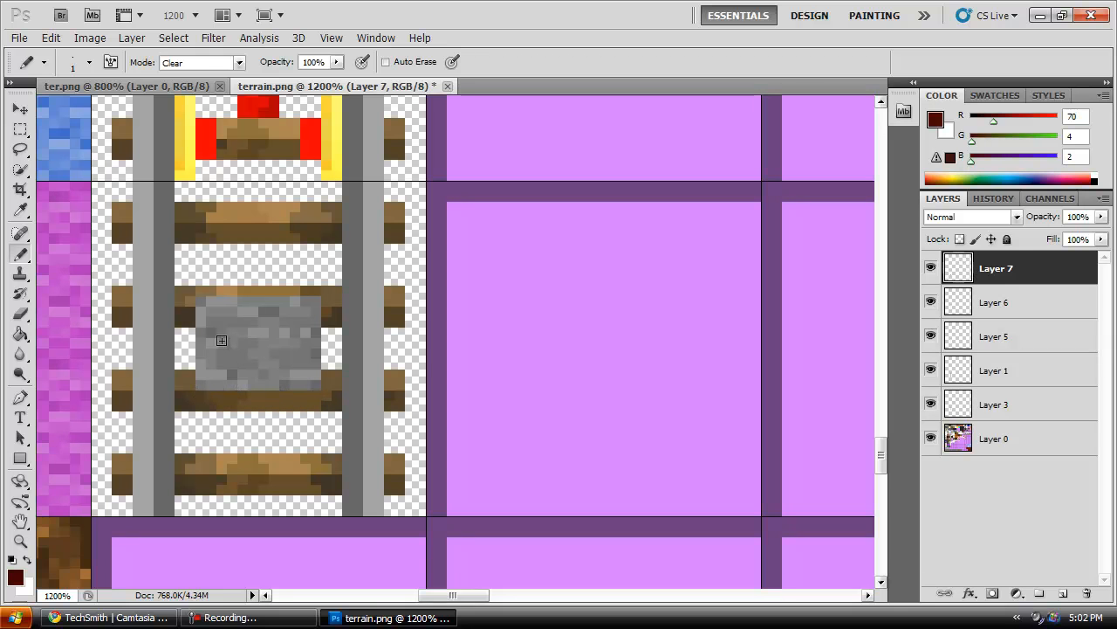
{"action": "mouse_move", "coordinate": [202, 301]}
{"action": "left_mouse_down"}
{"action": "mouse_move", "coordinate": [208, 385]}
{"action": "mouse_move", "coordinate": [212, 300]}
{"action": "left_mouse_up"}
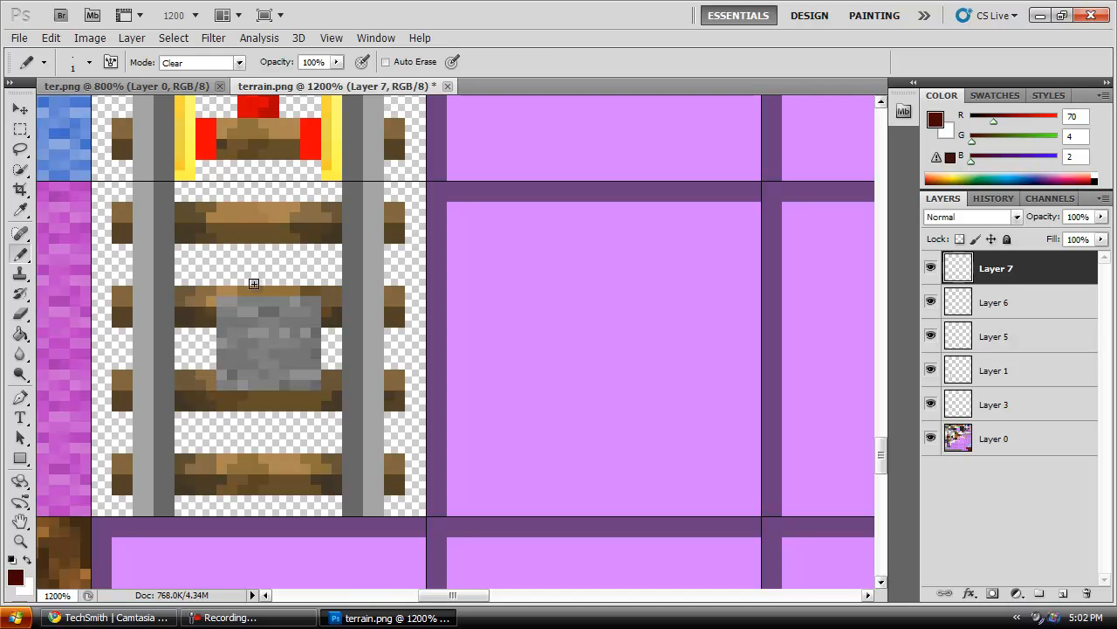
{"action": "mouse_move", "coordinate": [312, 302]}
{"action": "left_mouse_down"}
{"action": "mouse_move", "coordinate": [311, 379]}
{"action": "mouse_move", "coordinate": [300, 388]}
{"action": "mouse_move", "coordinate": [312, 344]}
{"action": "mouse_move", "coordinate": [303, 303]}
{"action": "left_mouse_up"}
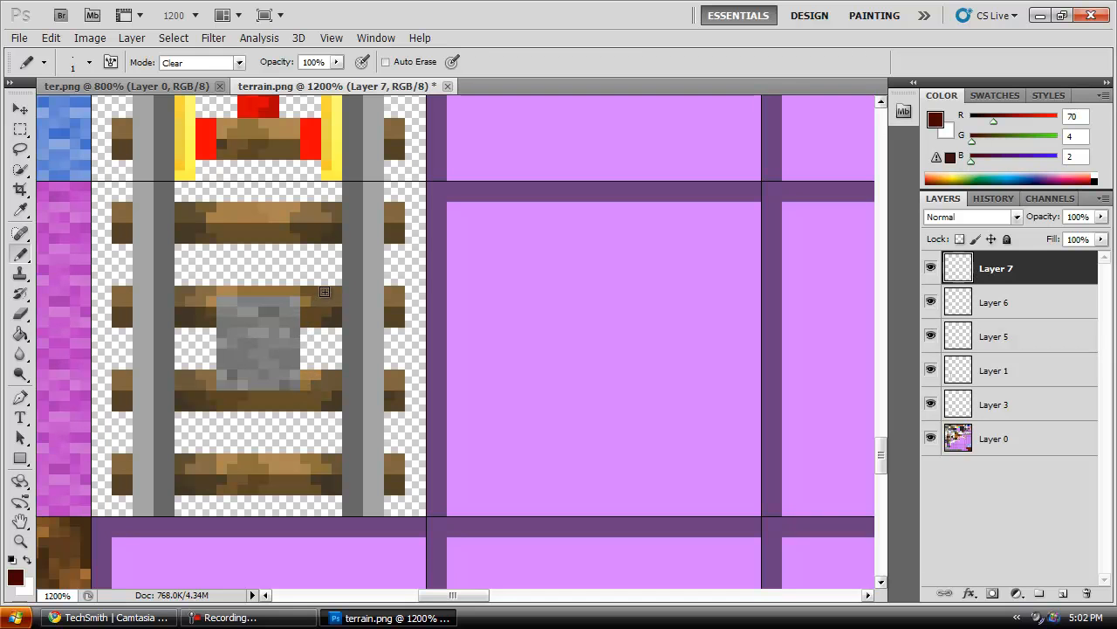
Step: Undo the most recent pencil trims on the stone patch's sides
{"action": "left_click", "coordinate": [51, 38]}
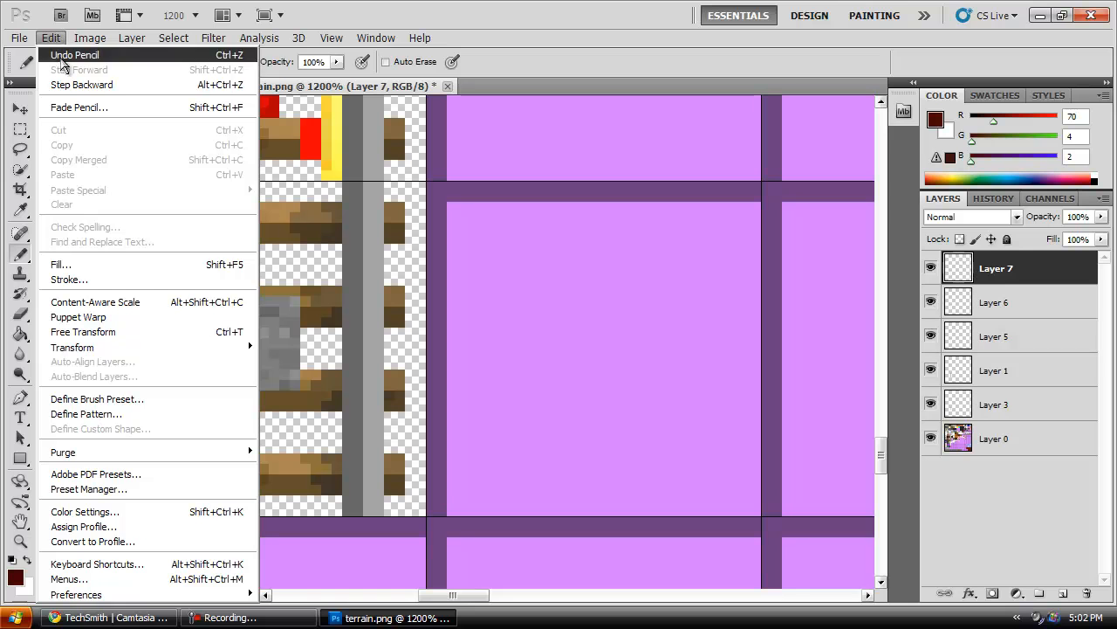
{"action": "left_click", "coordinate": [61, 56]}
{"action": "left_click", "coordinate": [45, 38]}
{"action": "left_click", "coordinate": [54, 56]}
{"action": "left_click", "coordinate": [50, 38]}
{"action": "left_click", "coordinate": [52, 56]}
{"action": "left_click", "coordinate": [49, 38]}
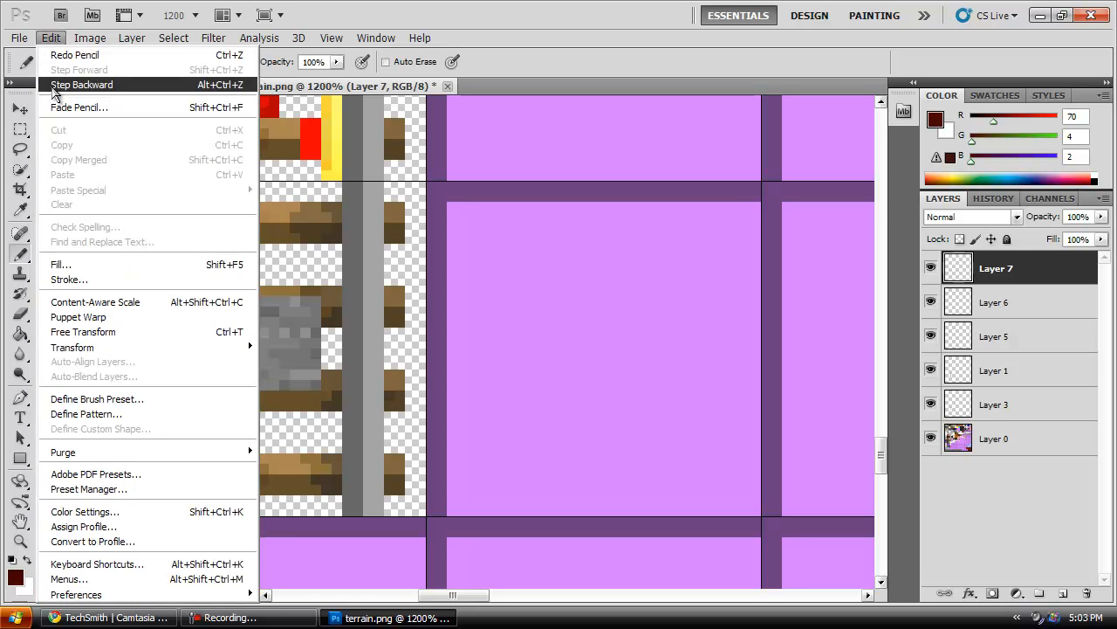
{"action": "left_click", "coordinate": [55, 85]}
Step: Trim the stone patch's left, right and top edges with the Clear-mode Pencil until it is 8 by 8 px
{"action": "left_click_drag", "start_coordinate": [199, 301], "coordinate": [203, 386]}
{"action": "left_click_drag", "start_coordinate": [315, 297], "coordinate": [318, 410]}
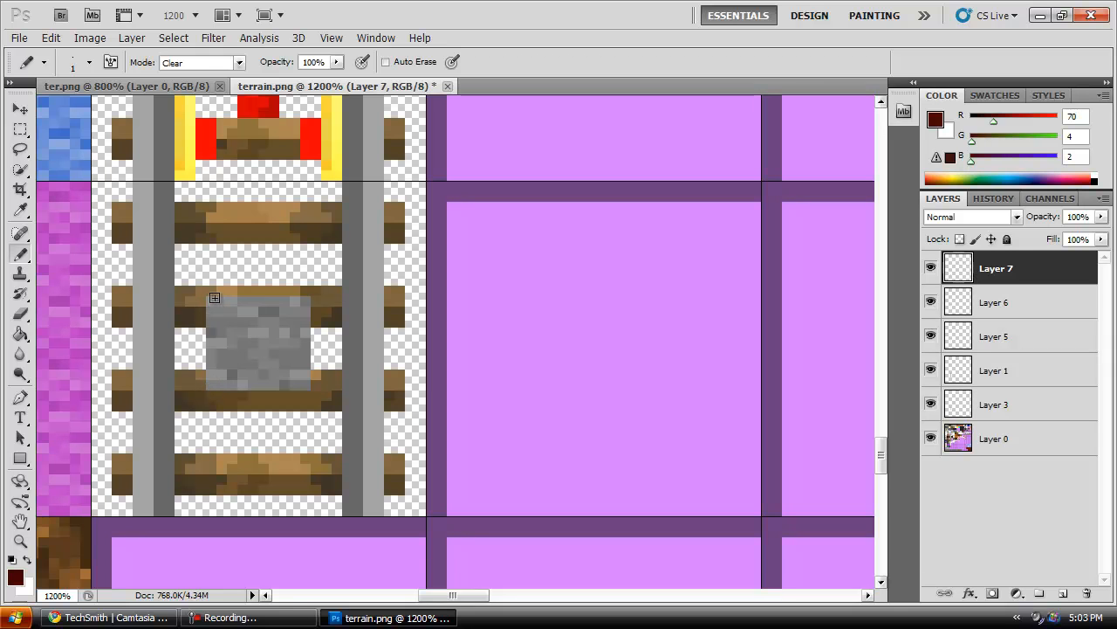
{"action": "mouse_move", "coordinate": [215, 299]}
{"action": "left_mouse_down"}
{"action": "mouse_move", "coordinate": [308, 301]}
{"action": "mouse_move", "coordinate": [311, 389]}
{"action": "mouse_move", "coordinate": [307, 357]}
{"action": "left_mouse_up"}
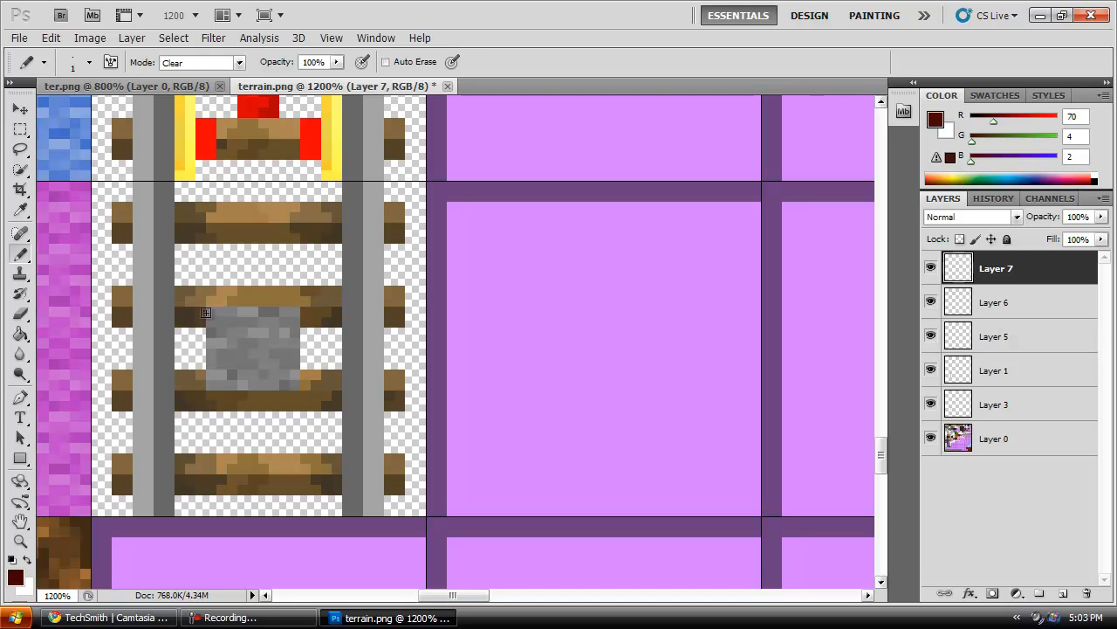
{"action": "left_click_drag", "start_coordinate": [211, 308], "coordinate": [213, 389]}
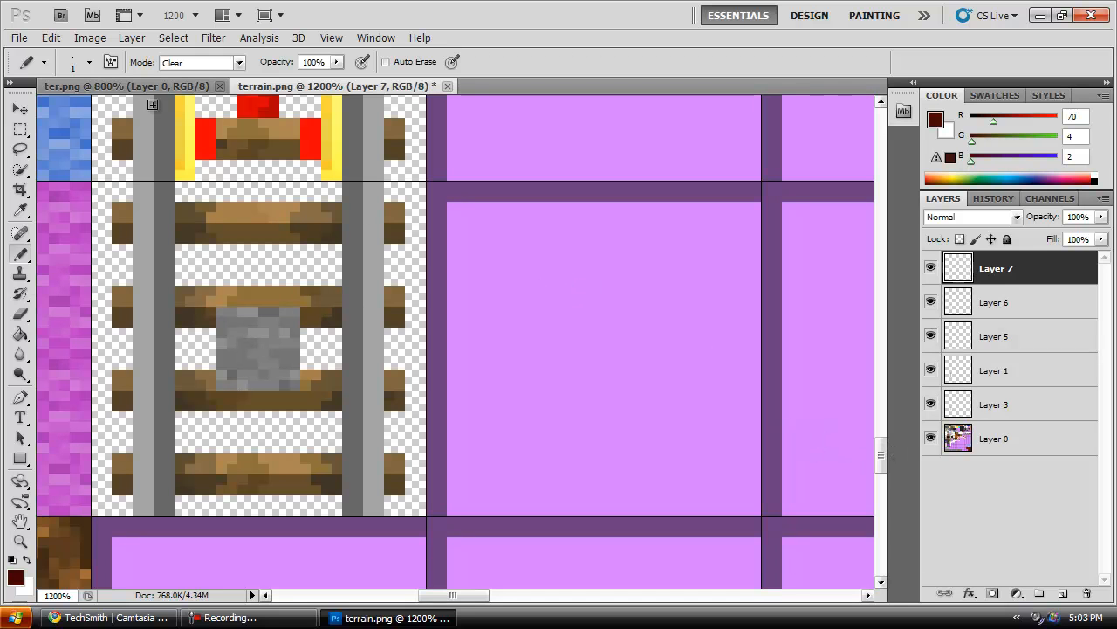
Step: Return the Pencil to Normal mode and make Layer 6 active, toggling its visibility to check what it holds
{"action": "left_click", "coordinate": [218, 63]}
{"action": "left_click", "coordinate": [187, 79]}
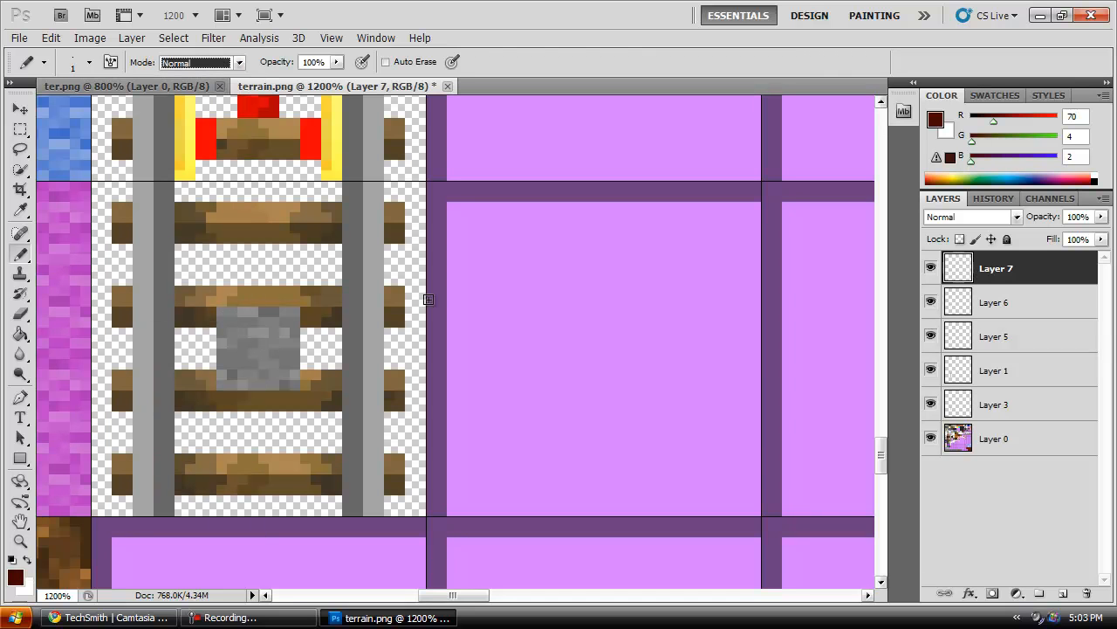
{"action": "left_click", "coordinate": [1044, 304]}
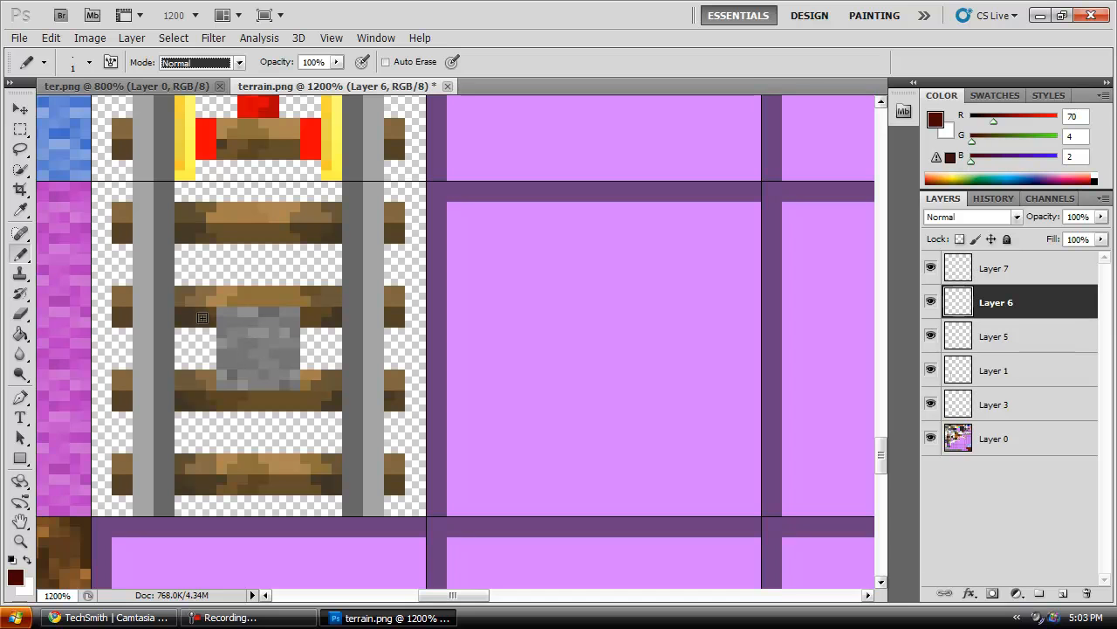
{"action": "left_click", "coordinate": [931, 301]}
{"action": "left_click", "coordinate": [930, 301]}
{"action": "left_click", "coordinate": [931, 302]}
{"action": "left_click", "coordinate": [931, 301]}
Step: Set the Pencil size to 2 px and draw a dark-red border all around the stone patch
{"action": "left_click", "coordinate": [44, 63]}
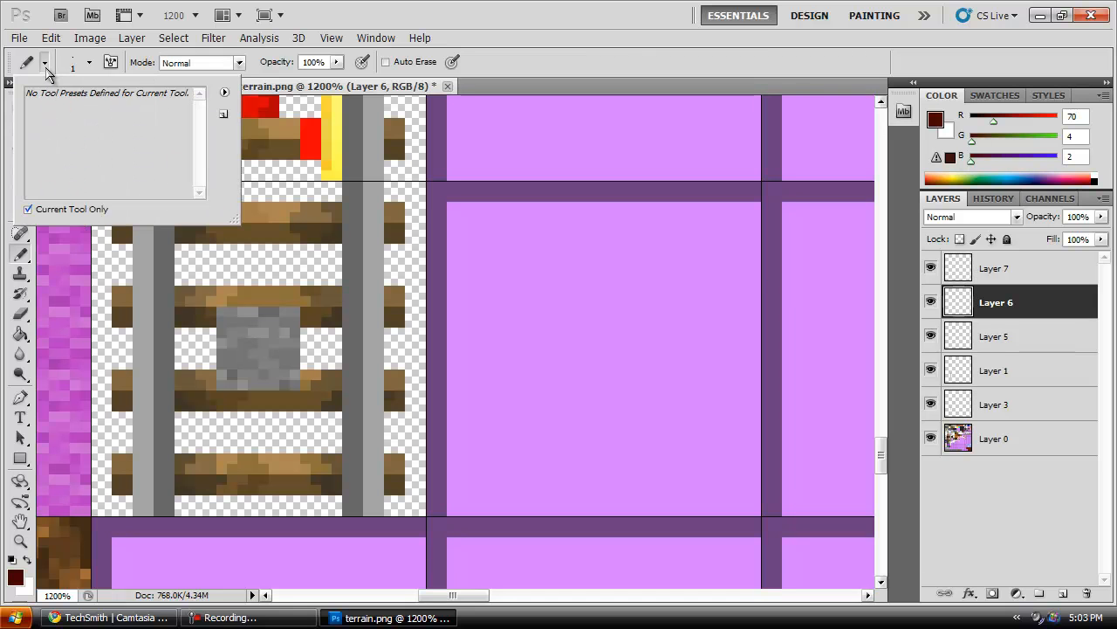
{"action": "left_click", "coordinate": [88, 62]}
{"action": "left_click_drag", "start_coordinate": [29, 111], "coordinate": [32, 112]}
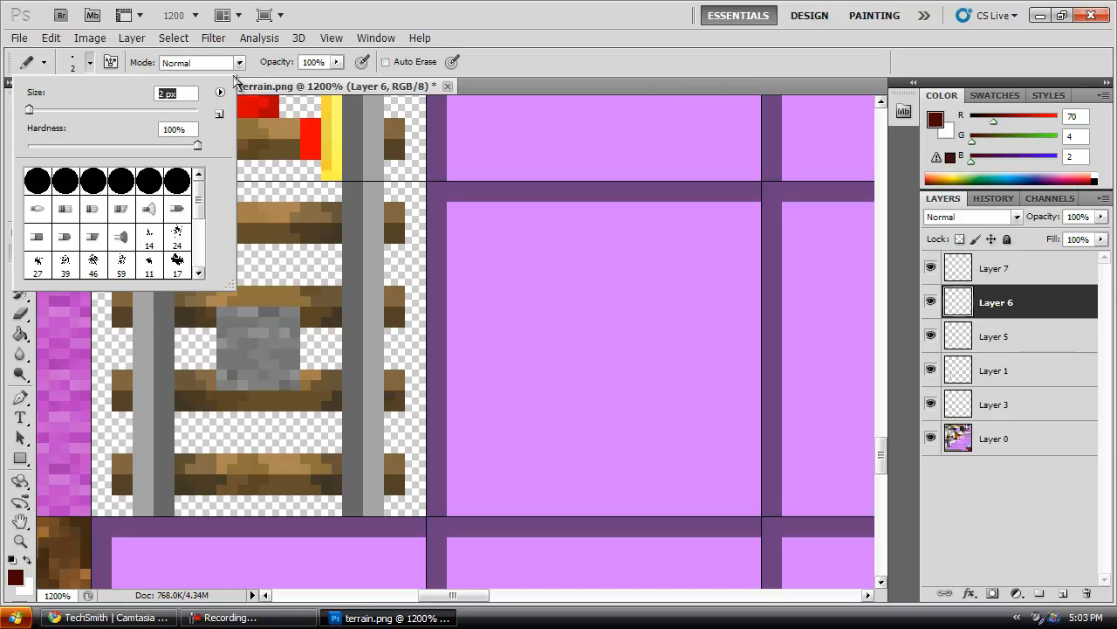
{"action": "left_click", "coordinate": [86, 63]}
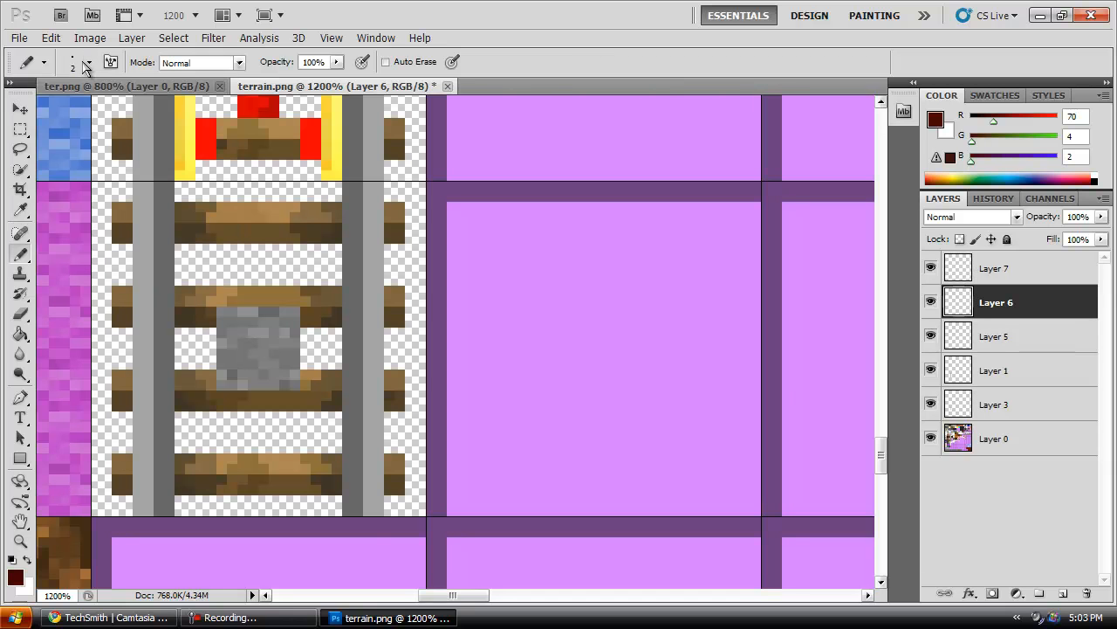
{"action": "left_click", "coordinate": [206, 316]}
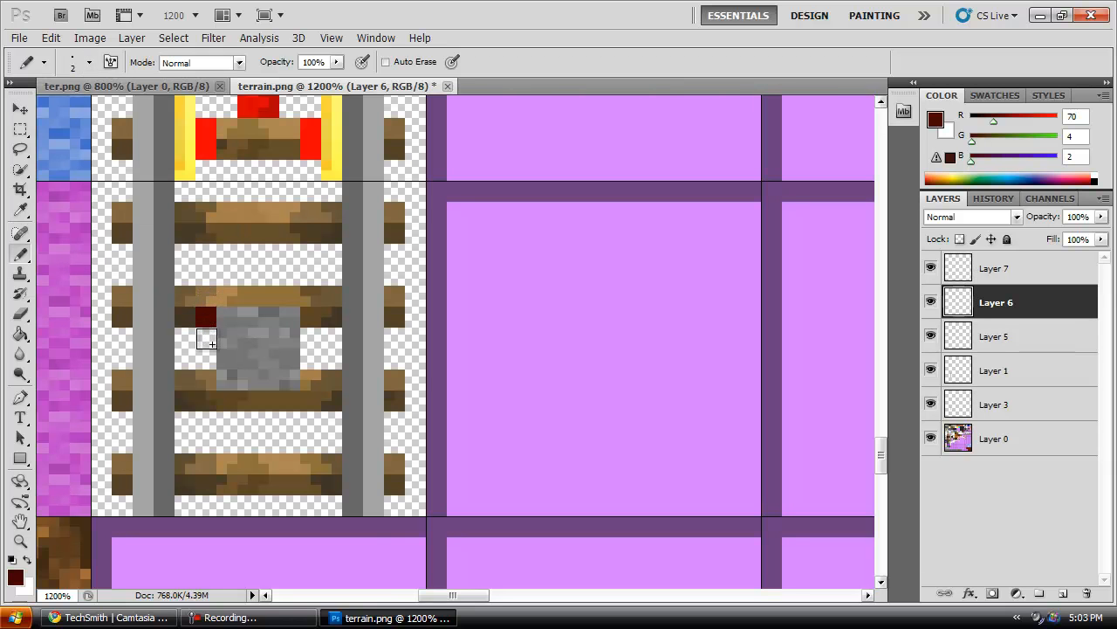
{"action": "mouse_move", "coordinate": [206, 337]}
{"action": "left_mouse_down"}
{"action": "mouse_move", "coordinate": [211, 406]}
{"action": "mouse_move", "coordinate": [206, 398]}
{"action": "mouse_move", "coordinate": [312, 398]}
{"action": "mouse_move", "coordinate": [309, 294]}
{"action": "mouse_move", "coordinate": [211, 297]}
{"action": "left_mouse_up"}
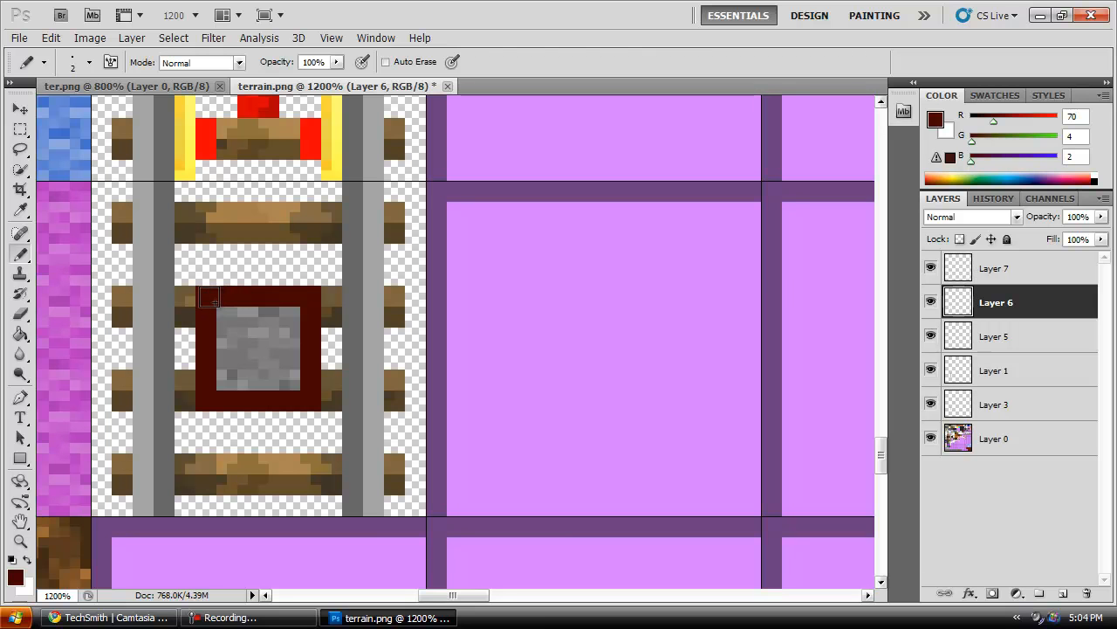
Step: Change the foreground color to the brighter dark red #780401 and set the Pencil size to 1 px
{"action": "left_click", "coordinate": [15, 577]}
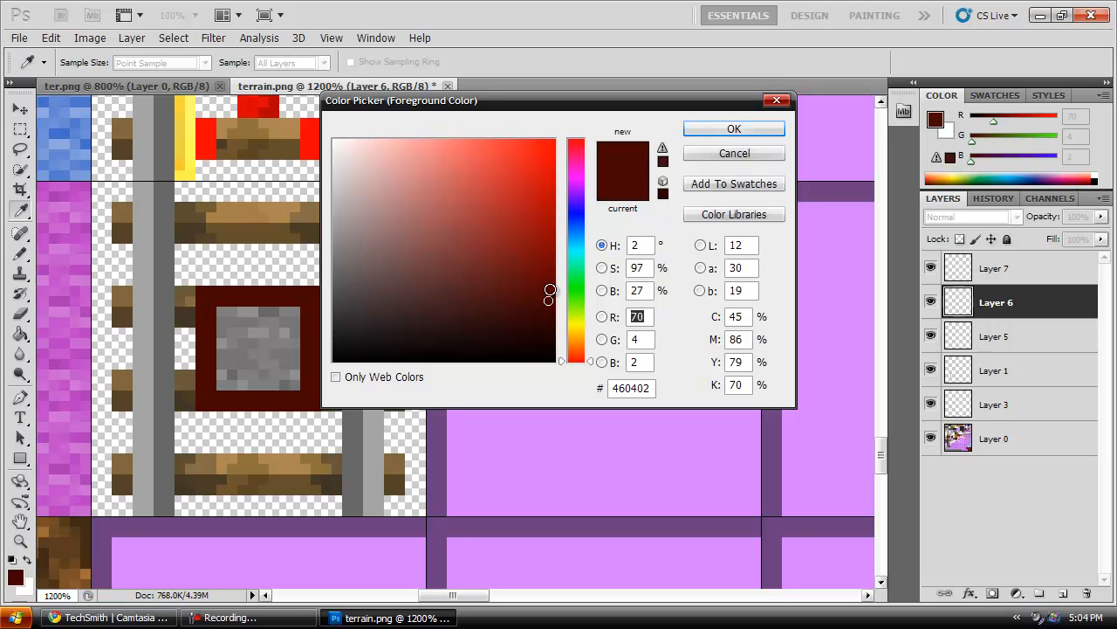
{"action": "left_click", "coordinate": [550, 272]}
{"action": "left_click", "coordinate": [553, 257]}
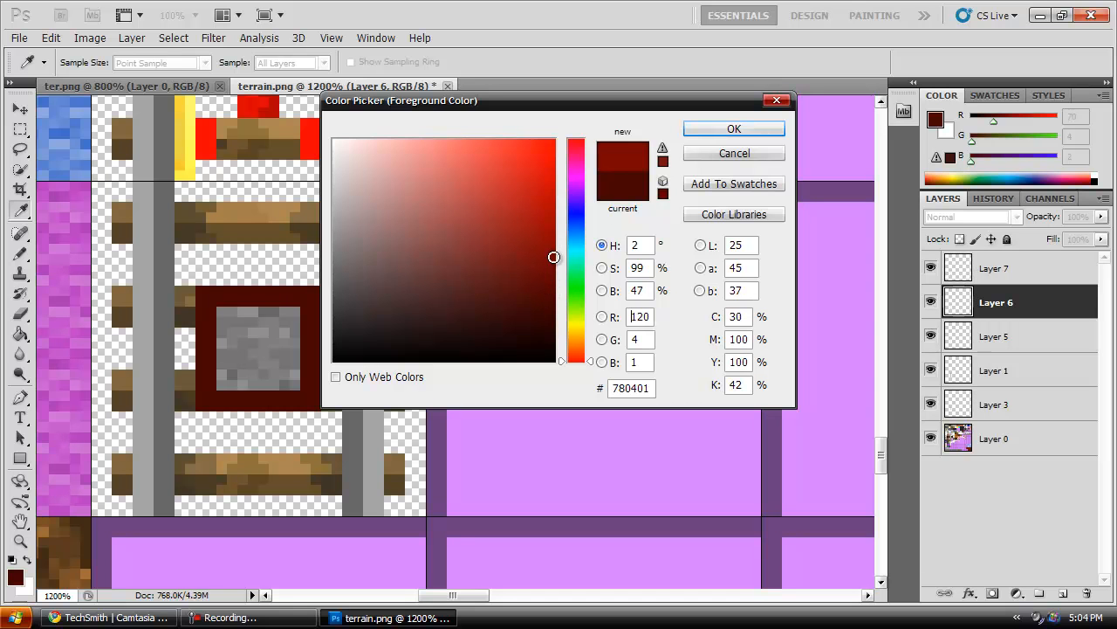
{"action": "left_click", "coordinate": [735, 129]}
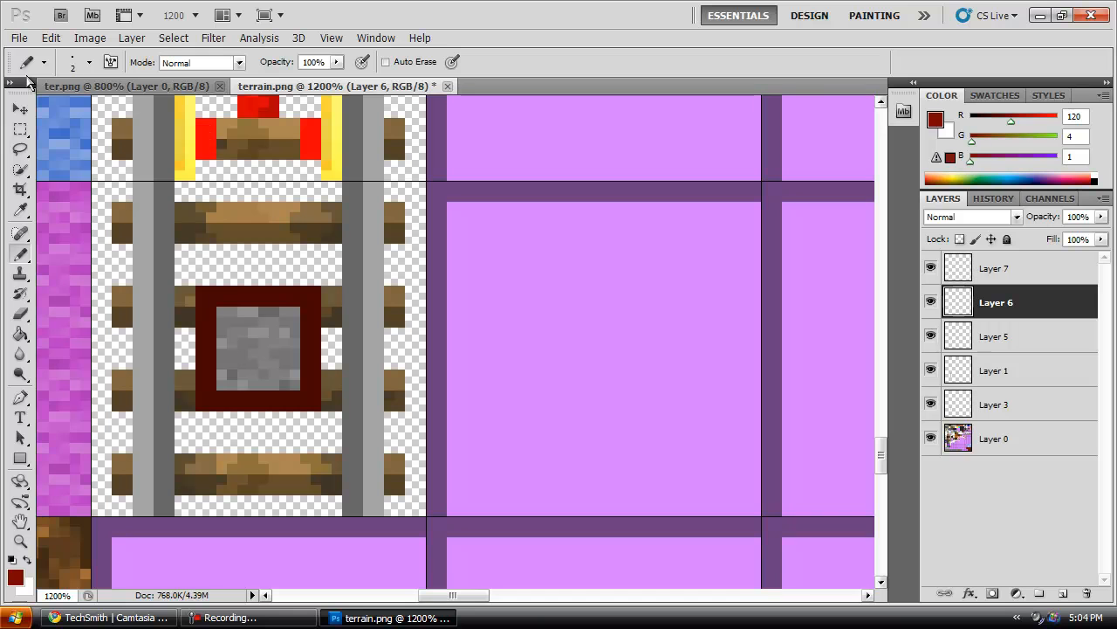
{"action": "left_click", "coordinate": [90, 67]}
{"action": "left_click", "coordinate": [28, 110]}
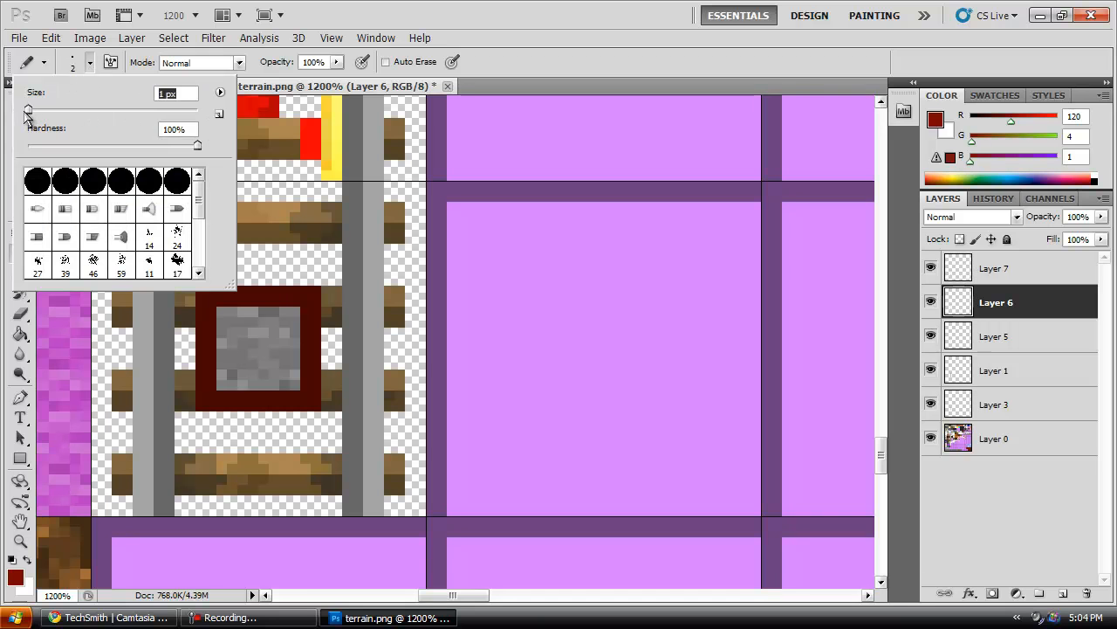
{"action": "key", "text": "Return"}
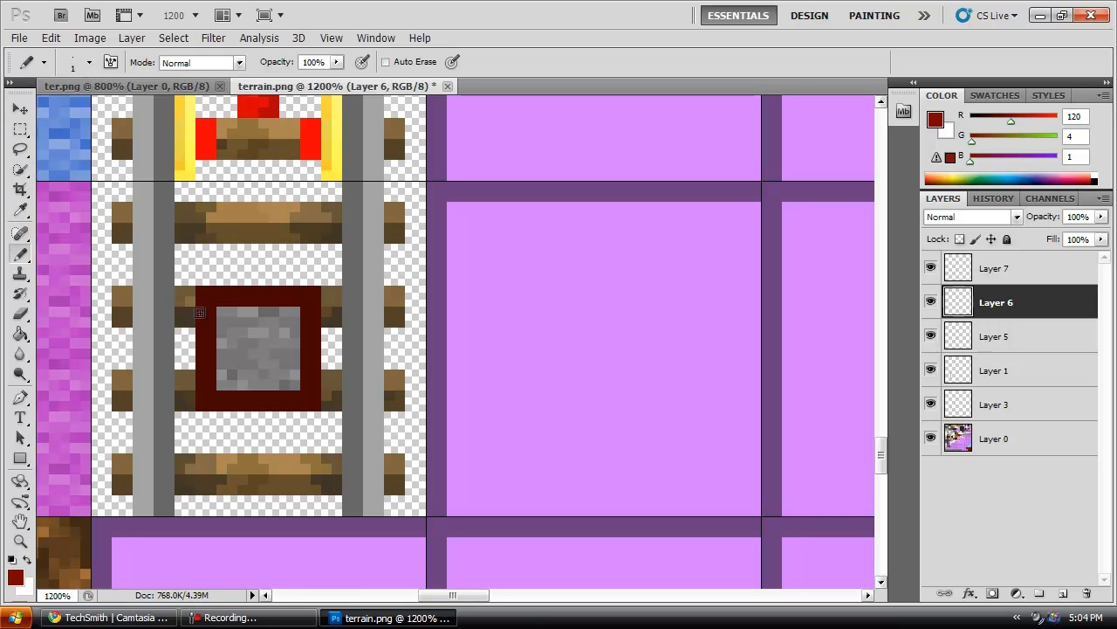
Step: Pencil every other outer pixel in #780401 along the border's left and bottom edges, undoing any misplaced dot
{"action": "left_click", "coordinate": [200, 311]}
{"action": "left_click", "coordinate": [201, 332]}
{"action": "left_click", "coordinate": [51, 38]}
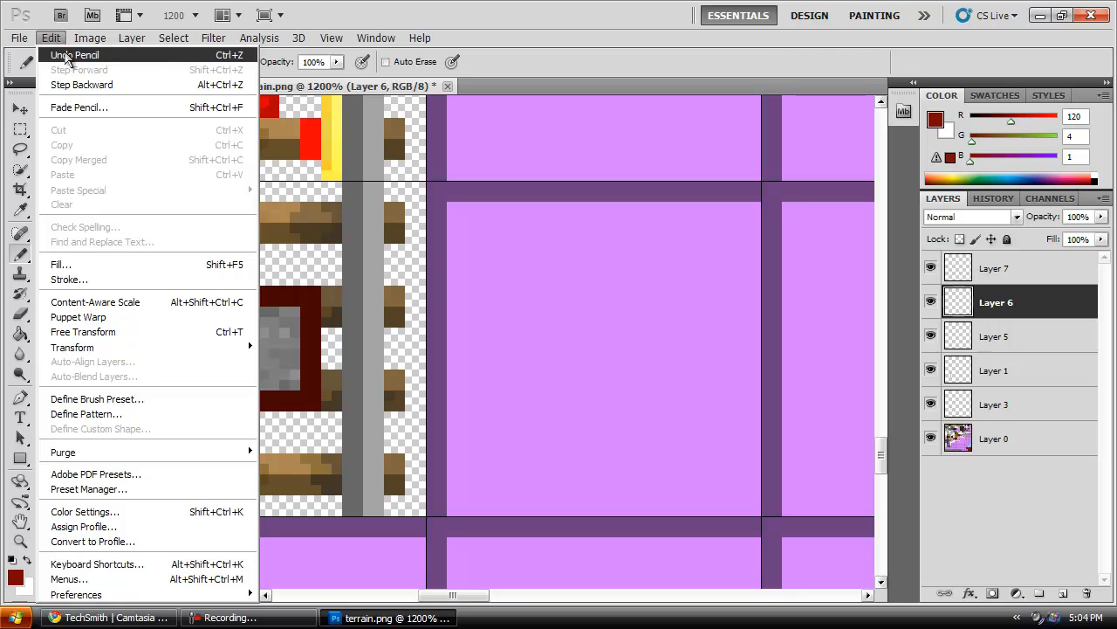
{"action": "left_click", "coordinate": [65, 55]}
{"action": "left_click", "coordinate": [200, 353]}
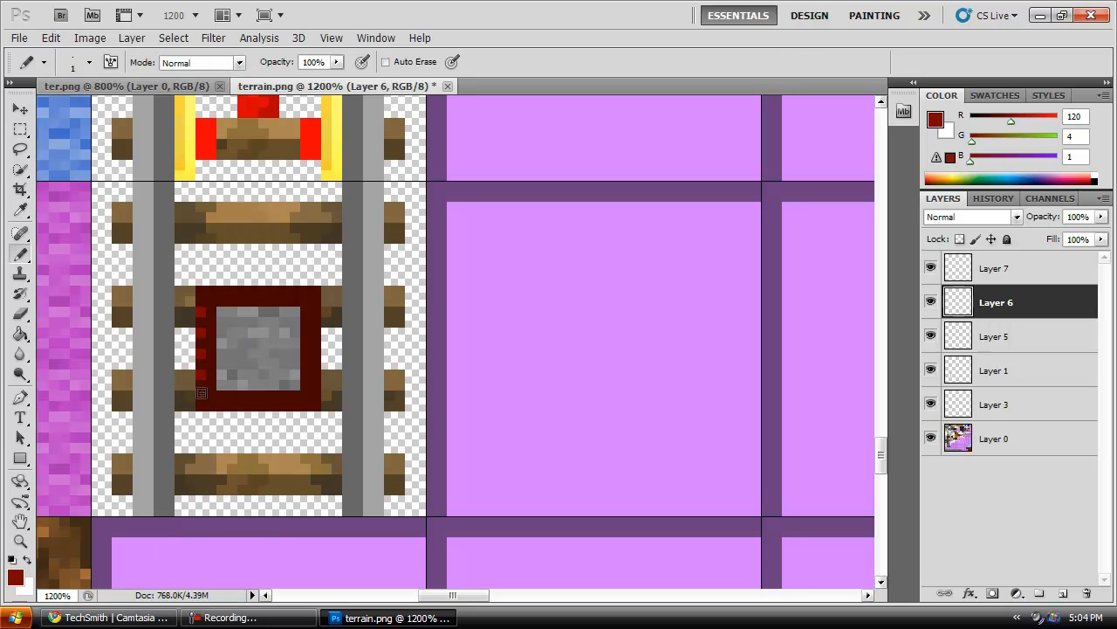
{"action": "left_click", "coordinate": [200, 396]}
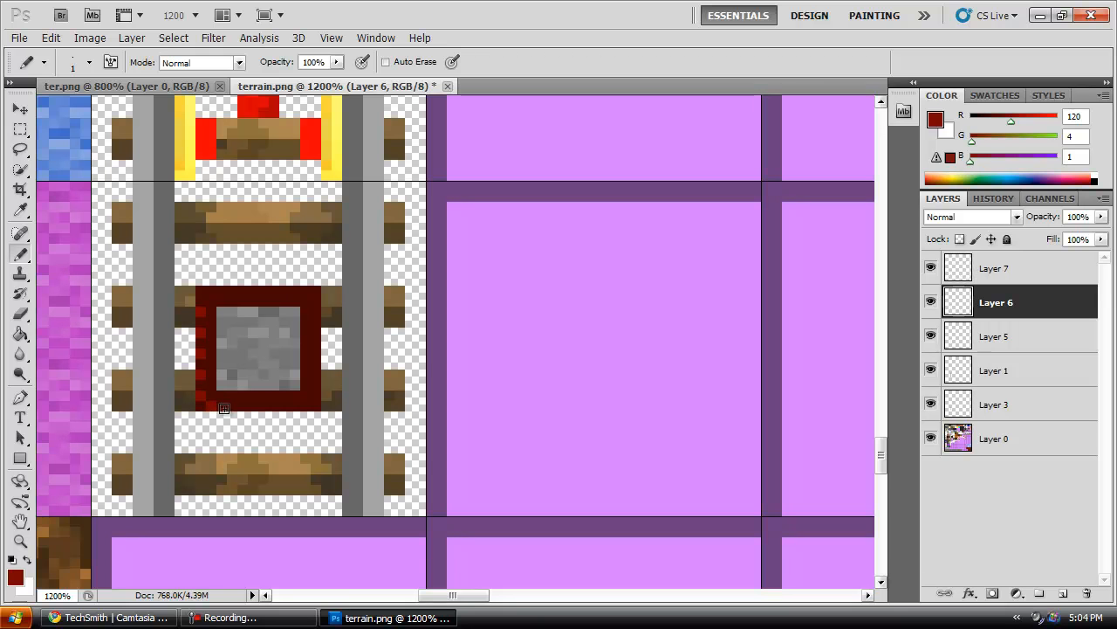
{"action": "left_click", "coordinate": [234, 405]}
{"action": "left_click", "coordinate": [274, 406]}
{"action": "left_click", "coordinate": [294, 405]}
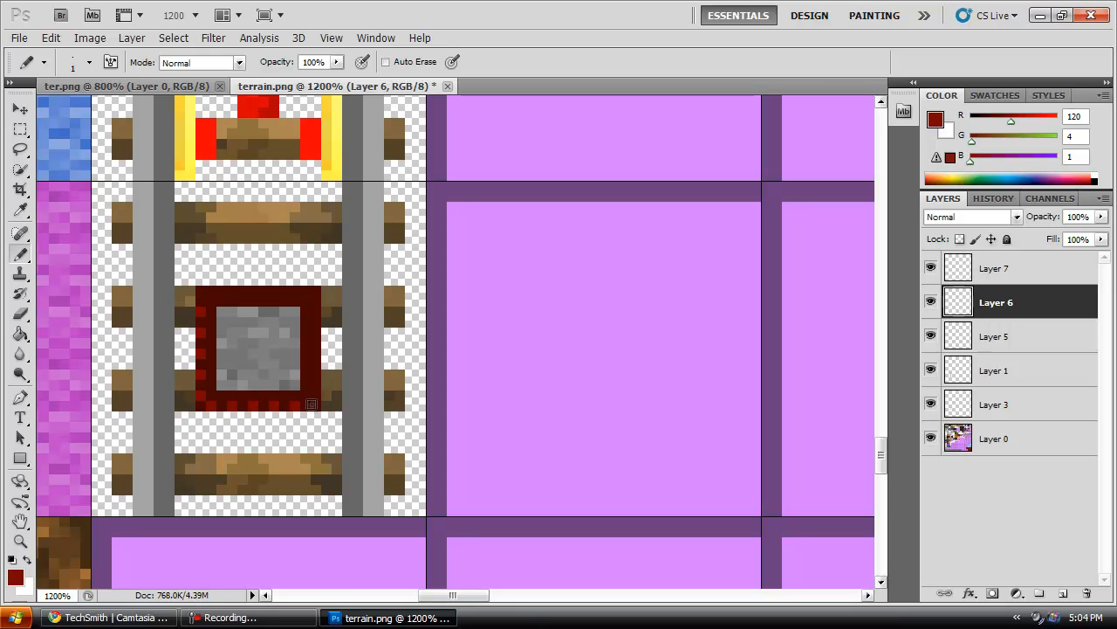
Step: Continue the alternating #780401 pixels up the border's right edge and across its top edge, undoing any misplaced dot
{"action": "left_click", "coordinate": [314, 405]}
{"action": "left_click", "coordinate": [315, 384]}
{"action": "left_click", "coordinate": [315, 343]}
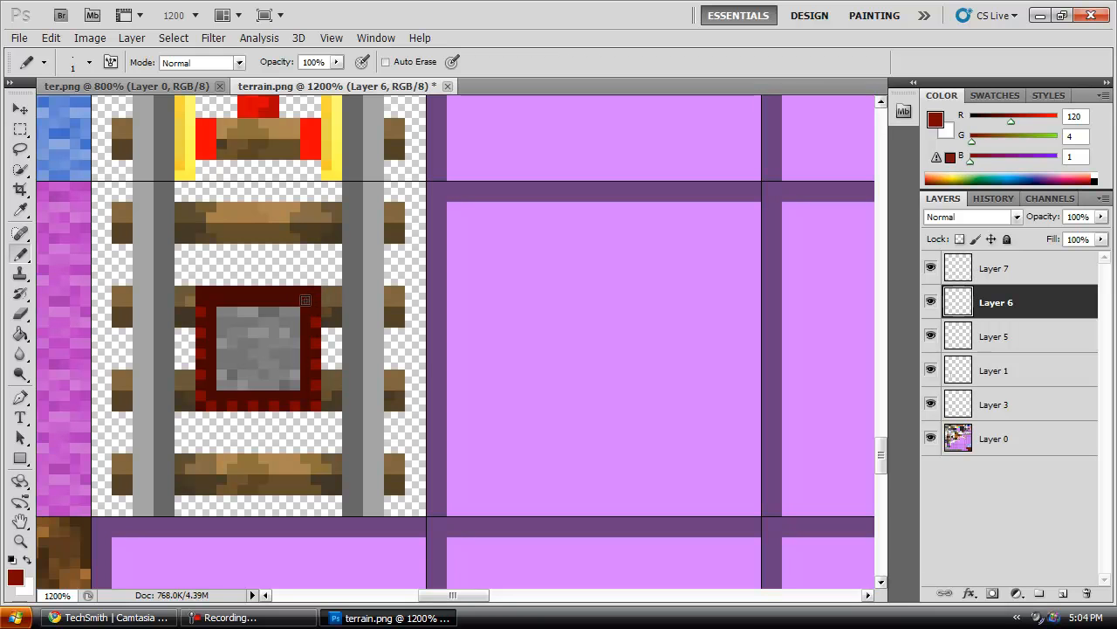
{"action": "left_click", "coordinate": [286, 291]}
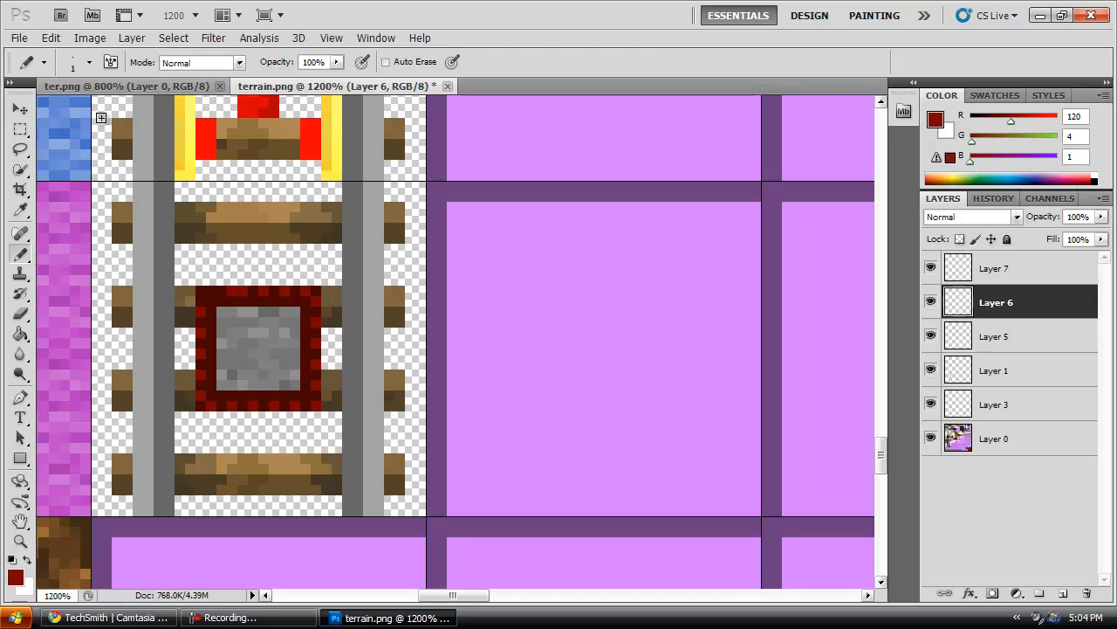
{"action": "left_click", "coordinate": [50, 38]}
{"action": "left_click", "coordinate": [59, 56]}
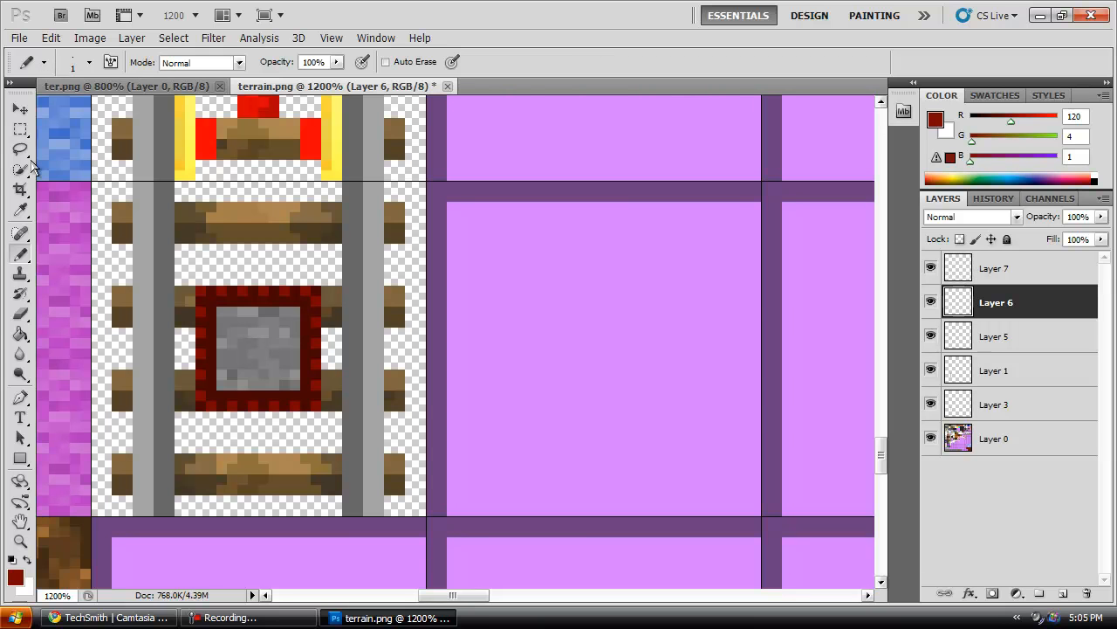
Step: Pick a muted dark red (RGB 87, 24, 23) and pencil alternate pixels along the border's inner ring to form a checker pattern
{"action": "left_click", "coordinate": [17, 580]}
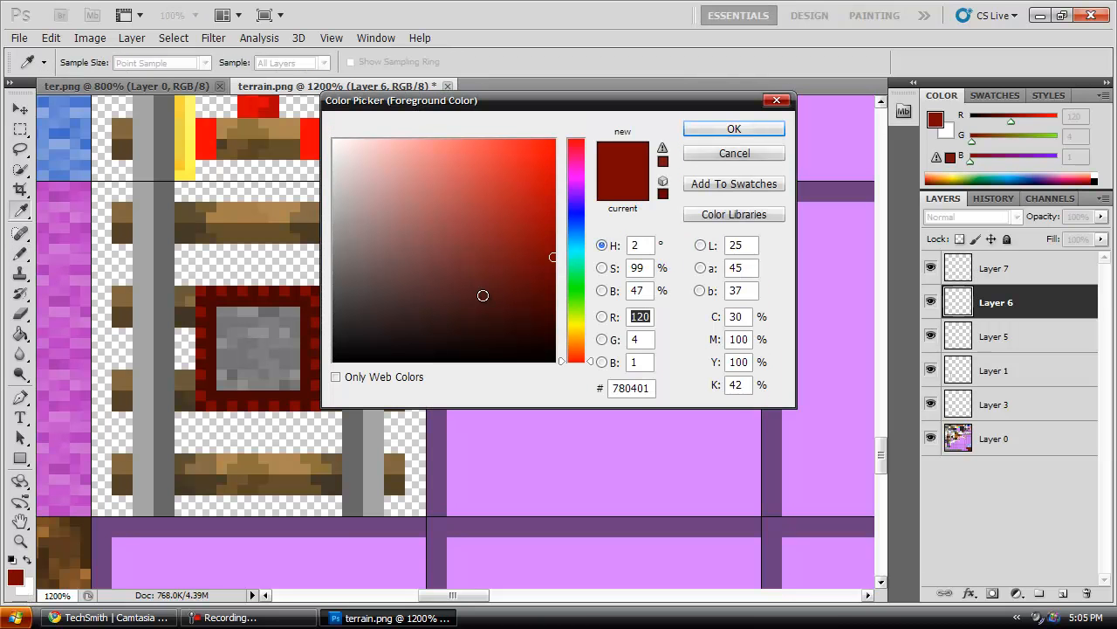
{"action": "left_click", "coordinate": [497, 284]}
{"action": "left_click", "coordinate": [734, 129]}
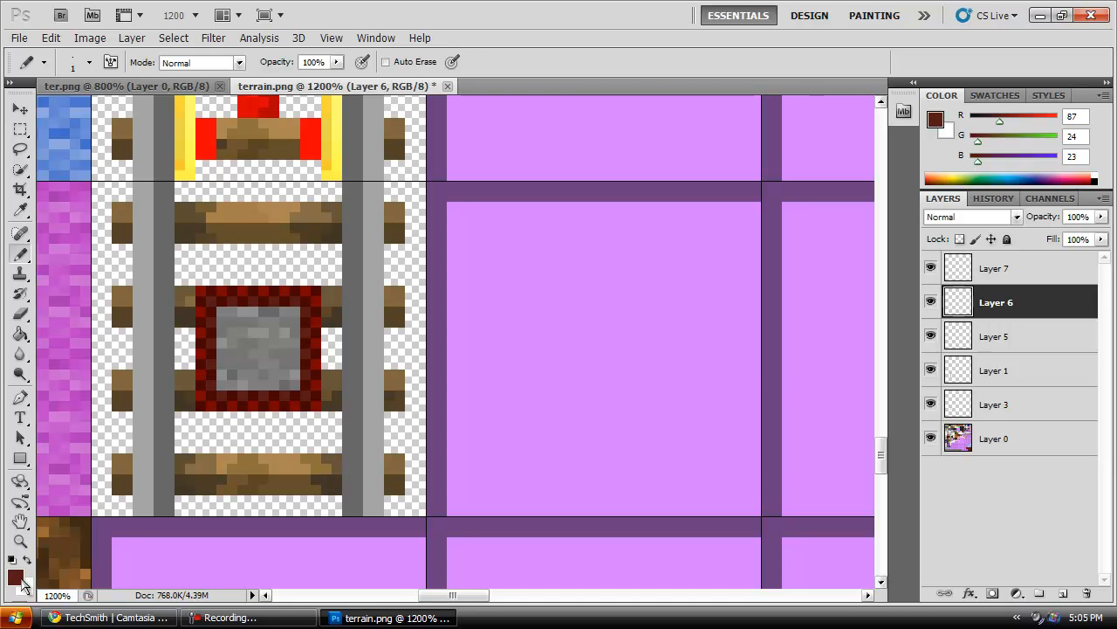
Step: Examine the three rail tiles at 400% zoom and compare them with the matching rail tiles in ter.png
{"action": "left_click", "coordinate": [20, 542]}
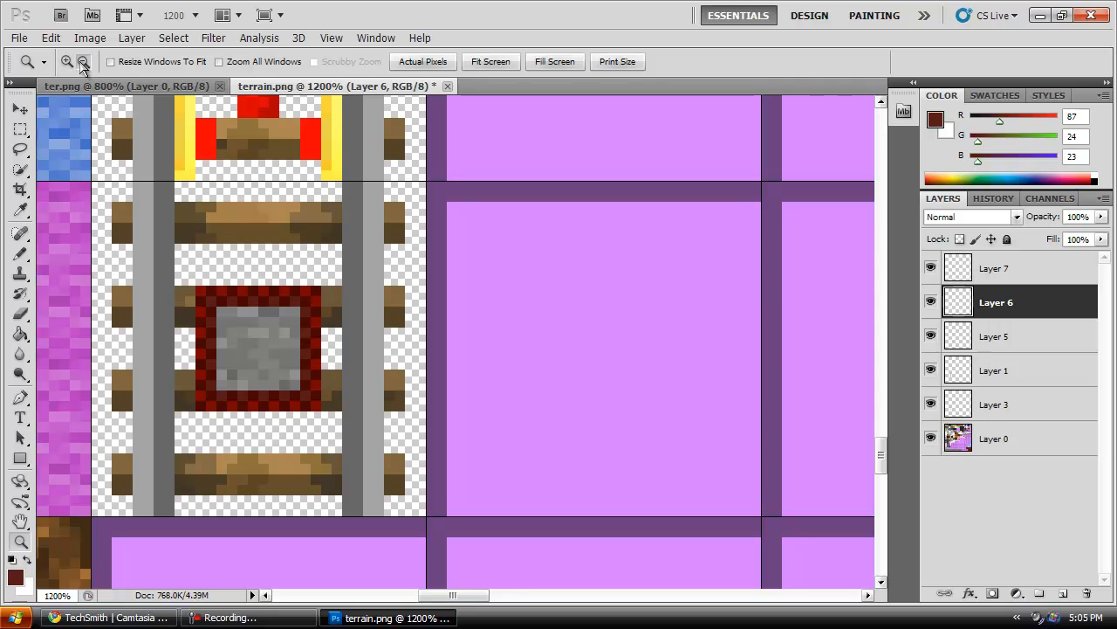
{"action": "left_click", "coordinate": [82, 63]}
{"action": "left_click", "coordinate": [304, 232]}
{"action": "left_click", "coordinate": [295, 282]}
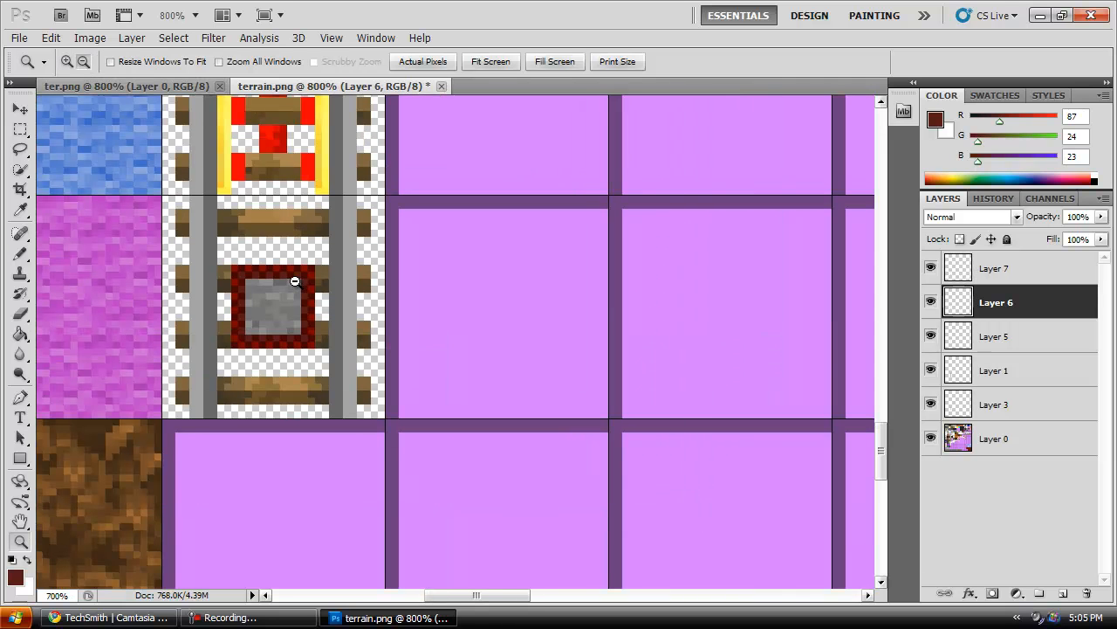
{"action": "left_click", "coordinate": [305, 265]}
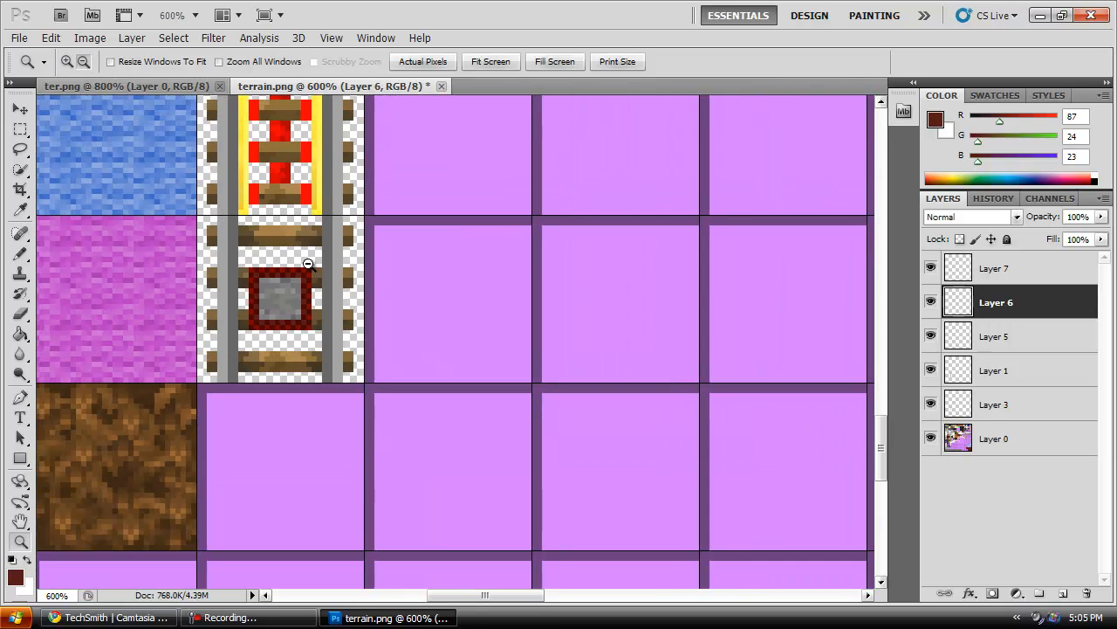
{"action": "left_click", "coordinate": [309, 263]}
{"action": "left_click", "coordinate": [308, 264]}
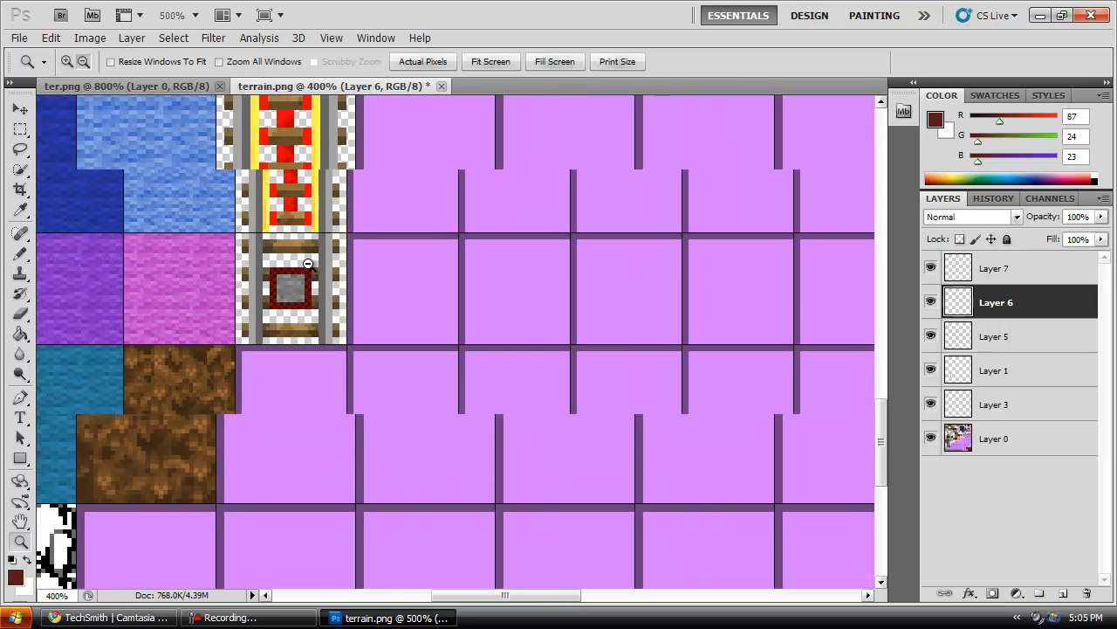
{"action": "left_click_drag", "start_coordinate": [885, 416], "coordinate": [879, 375]}
{"action": "left_click", "coordinate": [178, 84]}
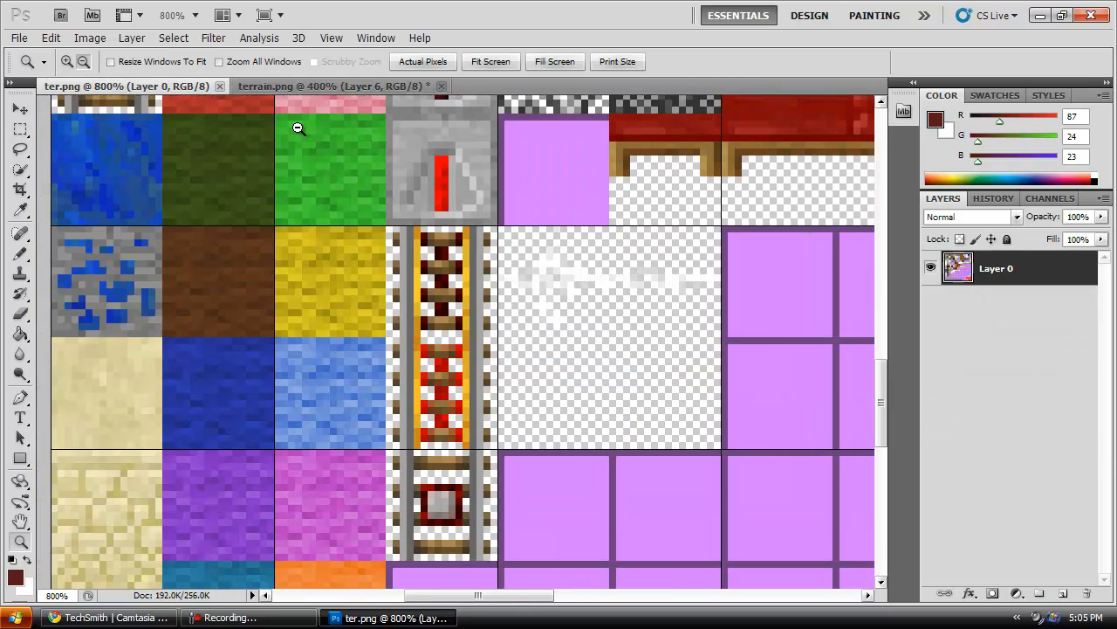
{"action": "left_click_drag", "start_coordinate": [461, 597], "coordinate": [483, 602]}
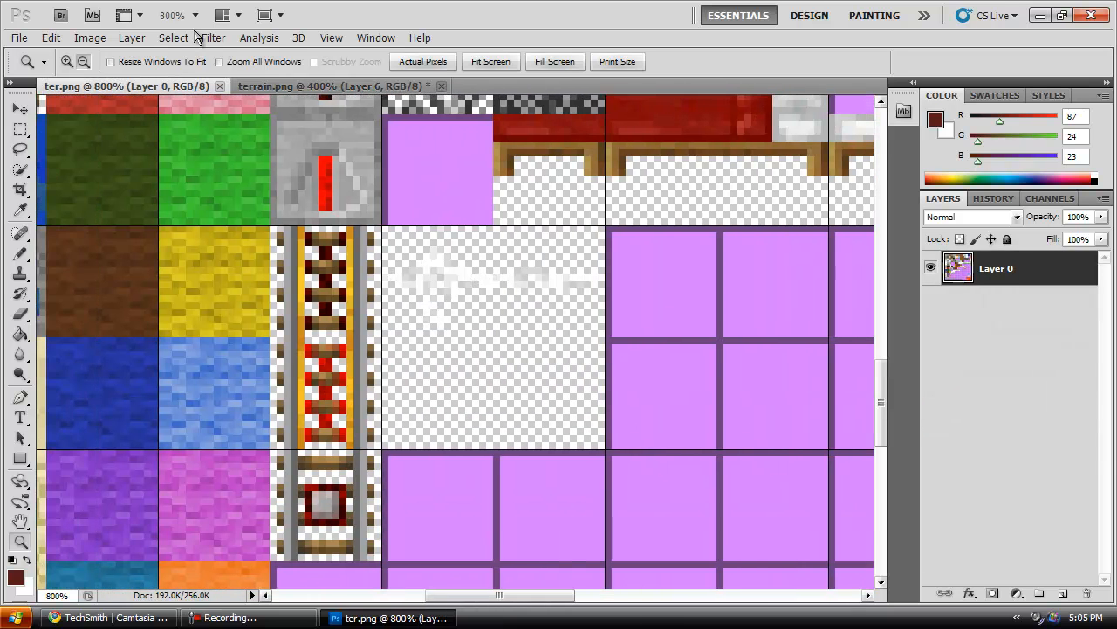
{"action": "left_click", "coordinate": [264, 87]}
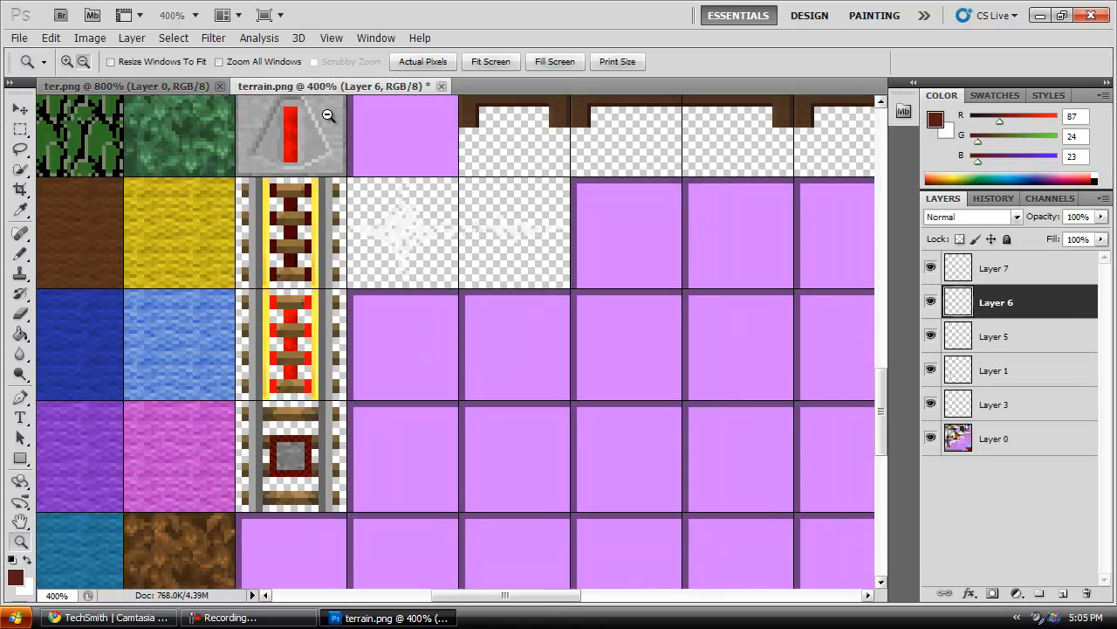
{"action": "left_click_drag", "start_coordinate": [879, 405], "coordinate": [880, 400]}
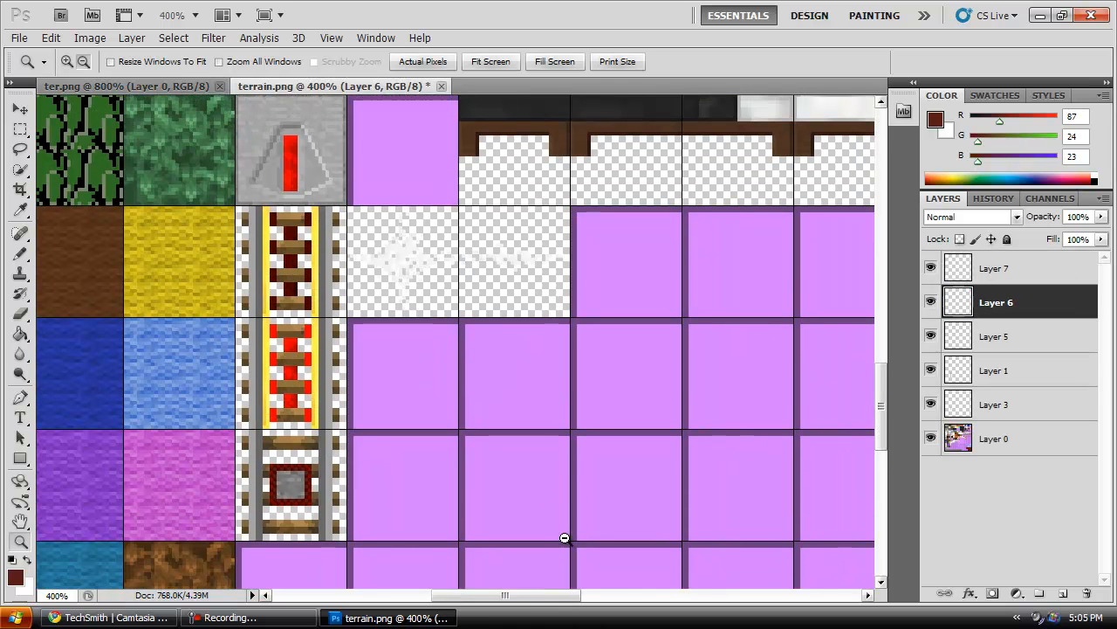
{"action": "left_click_drag", "start_coordinate": [523, 597], "coordinate": [522, 598]}
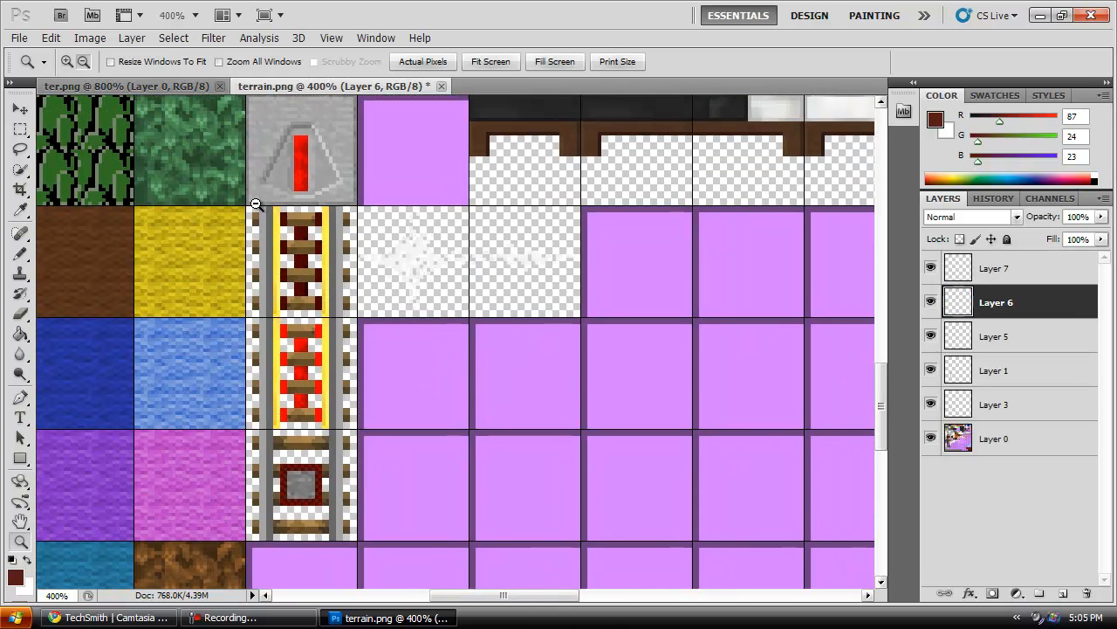
Step: Compare the powered and detector rail tiles in terrain.png with their originals by alternating repeatedly between it and ter.png
{"action": "left_click", "coordinate": [121, 85]}
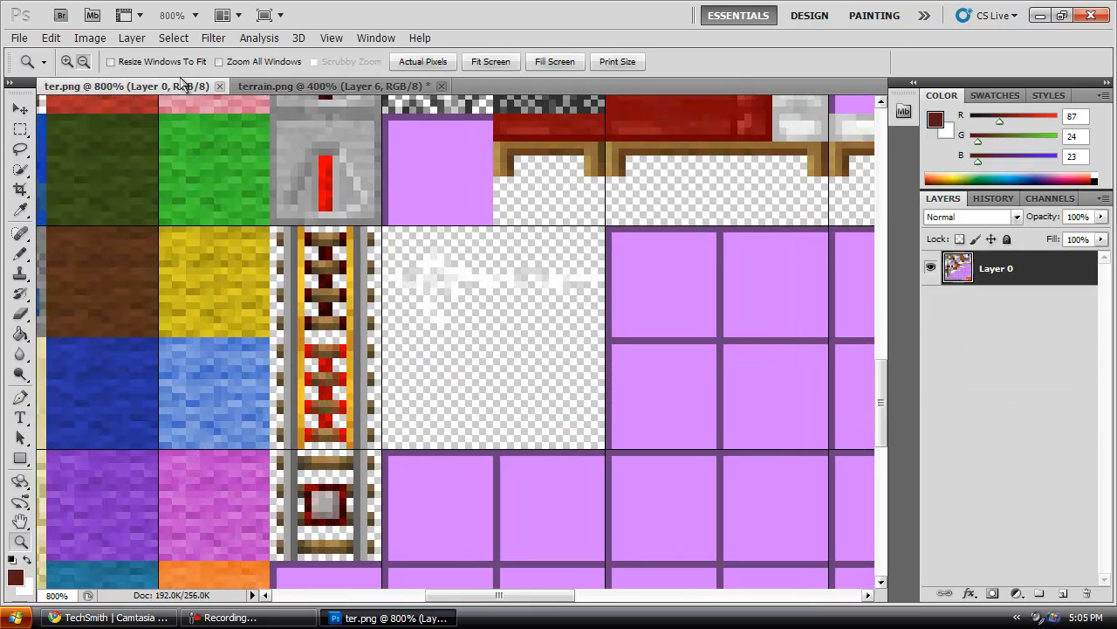
{"action": "left_click", "coordinate": [248, 88]}
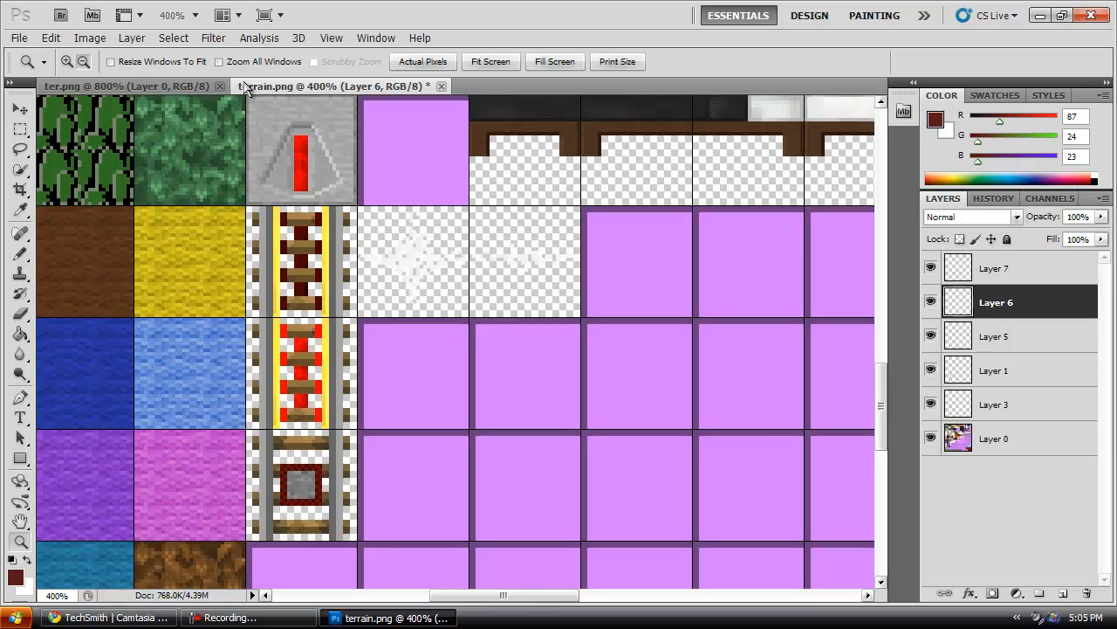
{"action": "left_click", "coordinate": [193, 88]}
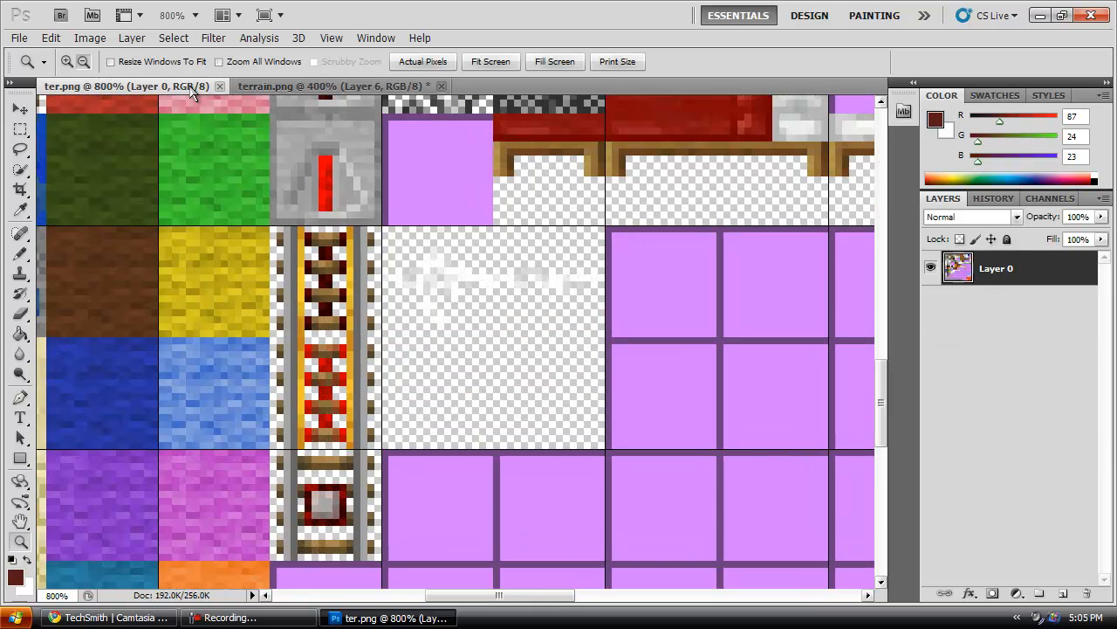
{"action": "left_click", "coordinate": [283, 88]}
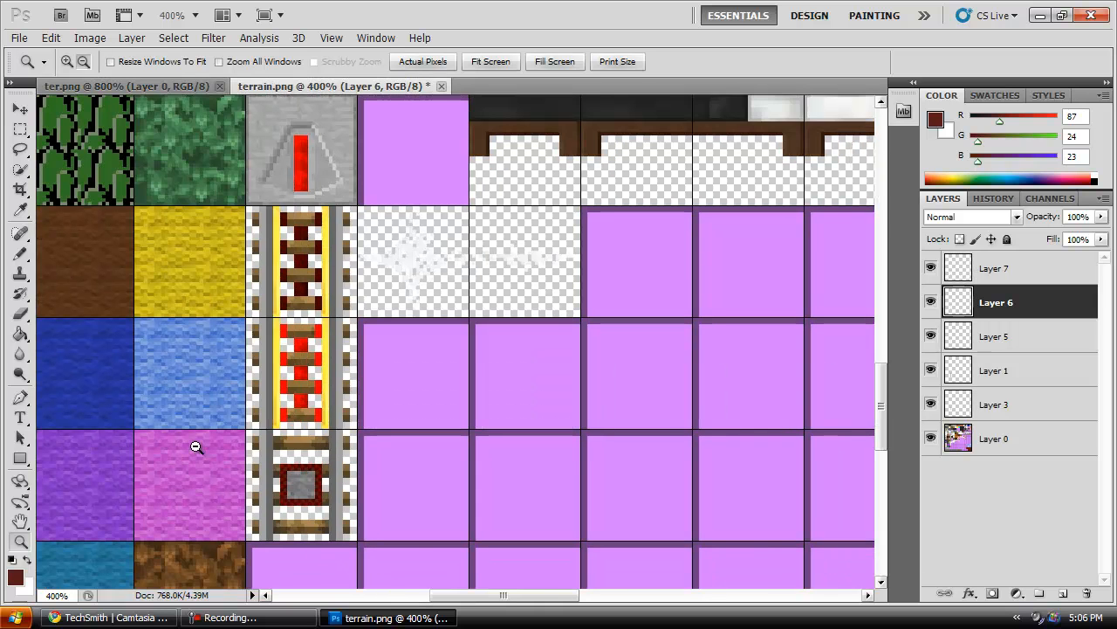
{"action": "left_click", "coordinate": [156, 91]}
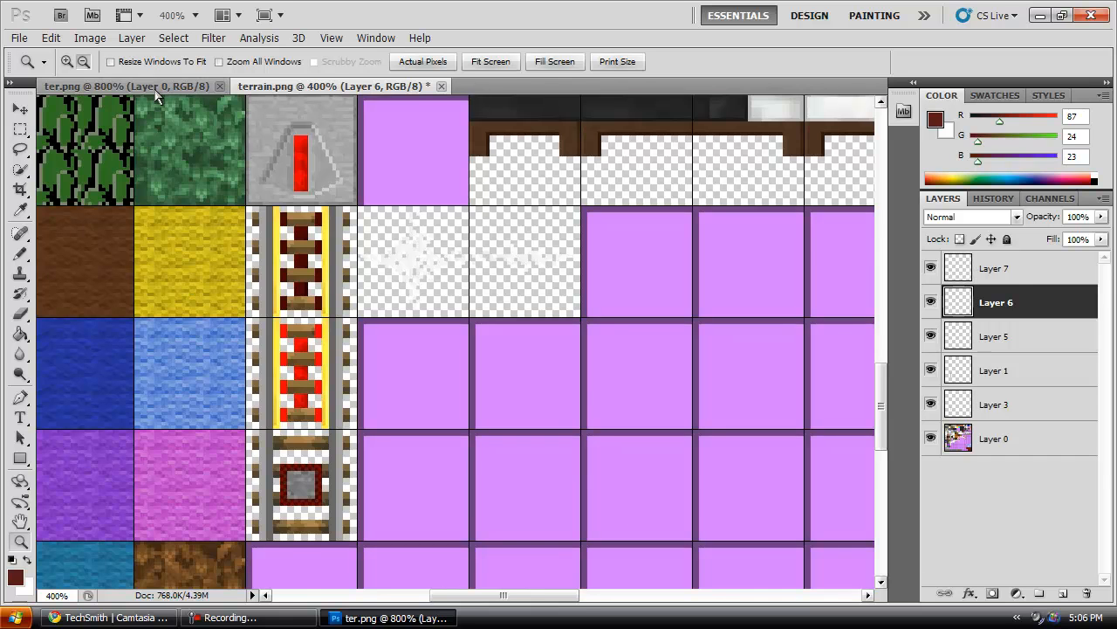
{"action": "left_click", "coordinate": [251, 90]}
{"action": "left_click", "coordinate": [175, 91]}
{"action": "left_click", "coordinate": [281, 90]}
{"action": "left_click", "coordinate": [162, 91]}
{"action": "left_click", "coordinate": [331, 91]}
{"action": "left_click", "coordinate": [189, 91]}
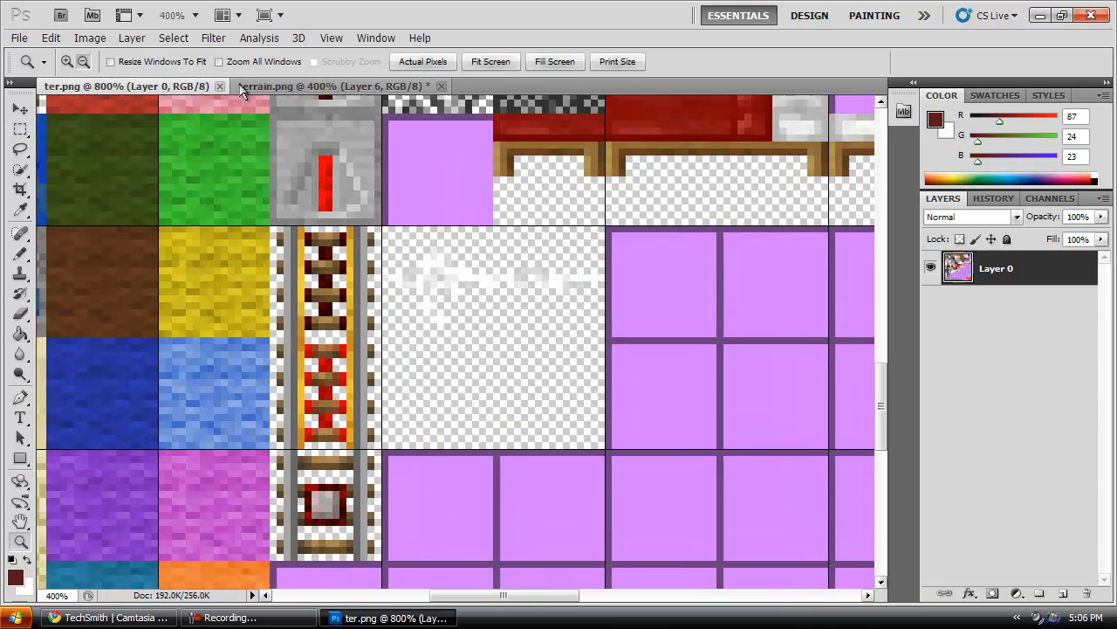
{"action": "left_click", "coordinate": [248, 91]}
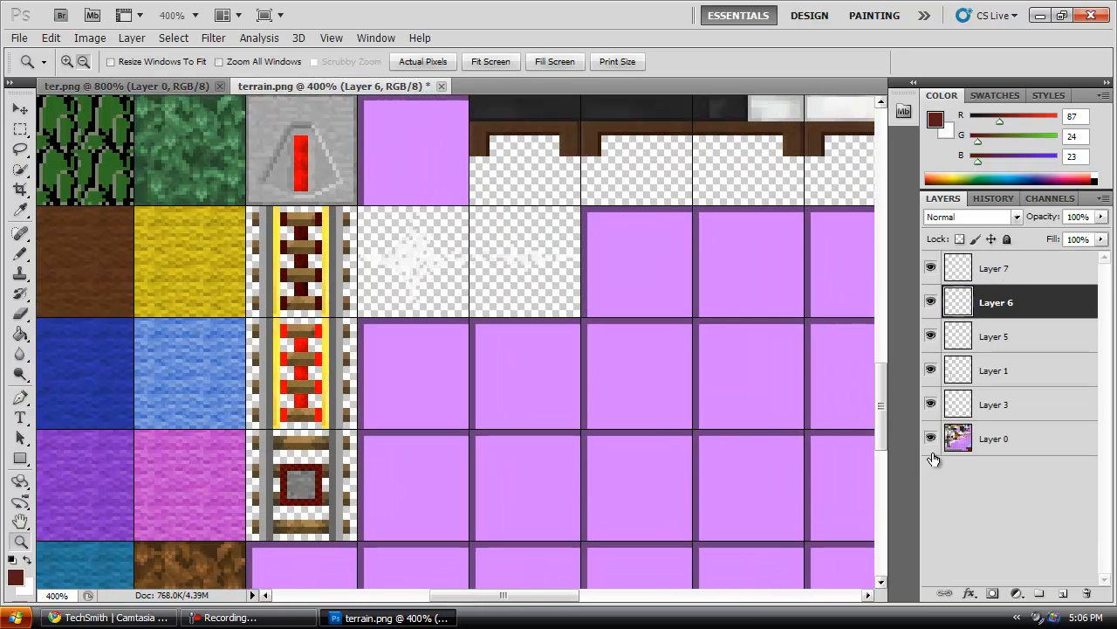
Step: Look over the furnace-style, ice, door, torch, ladder and redstone wire tiles higher up in terrain.png, and minimize the editor to the desktop
{"action": "left_click_drag", "start_coordinate": [879, 435], "coordinate": [866, 332]}
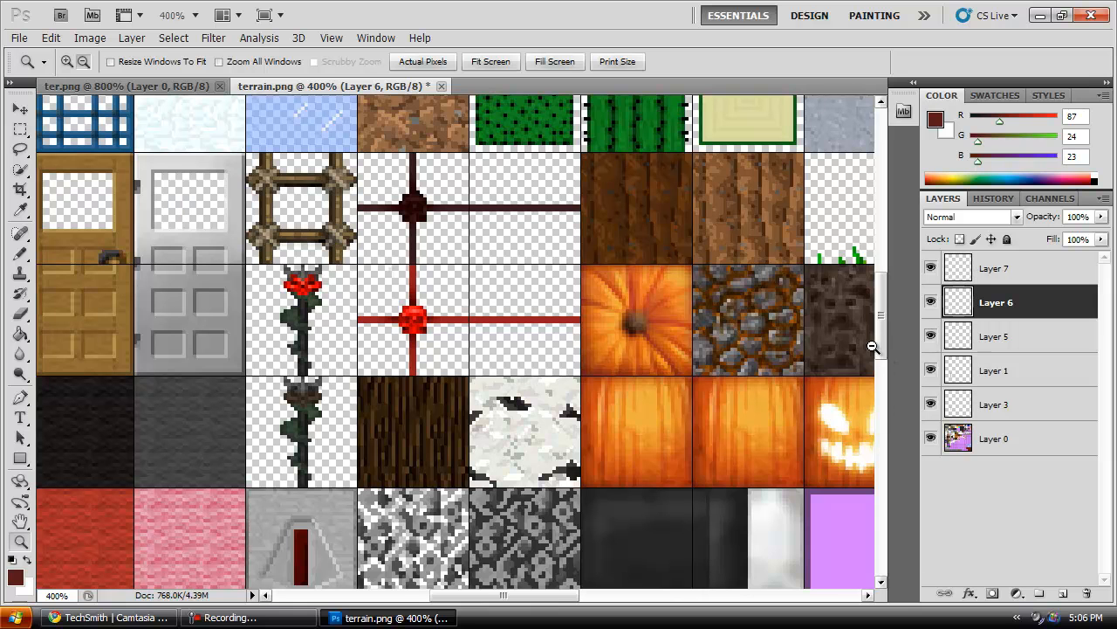
{"action": "left_click_drag", "start_coordinate": [880, 343], "coordinate": [871, 310]}
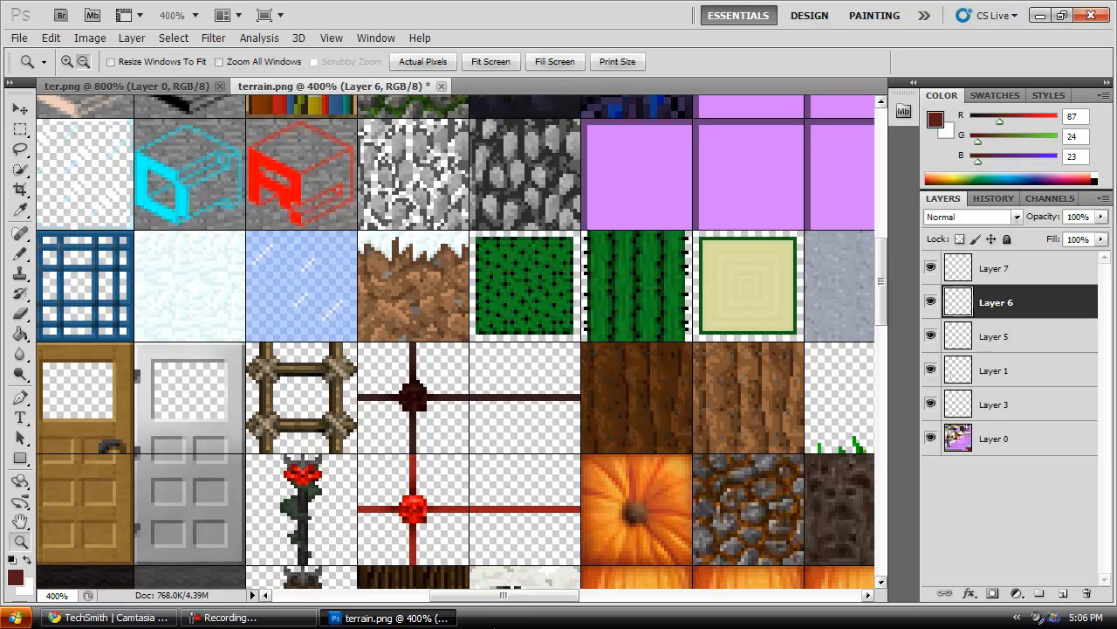
{"action": "left_click_drag", "start_coordinate": [501, 601], "coordinate": [461, 617]}
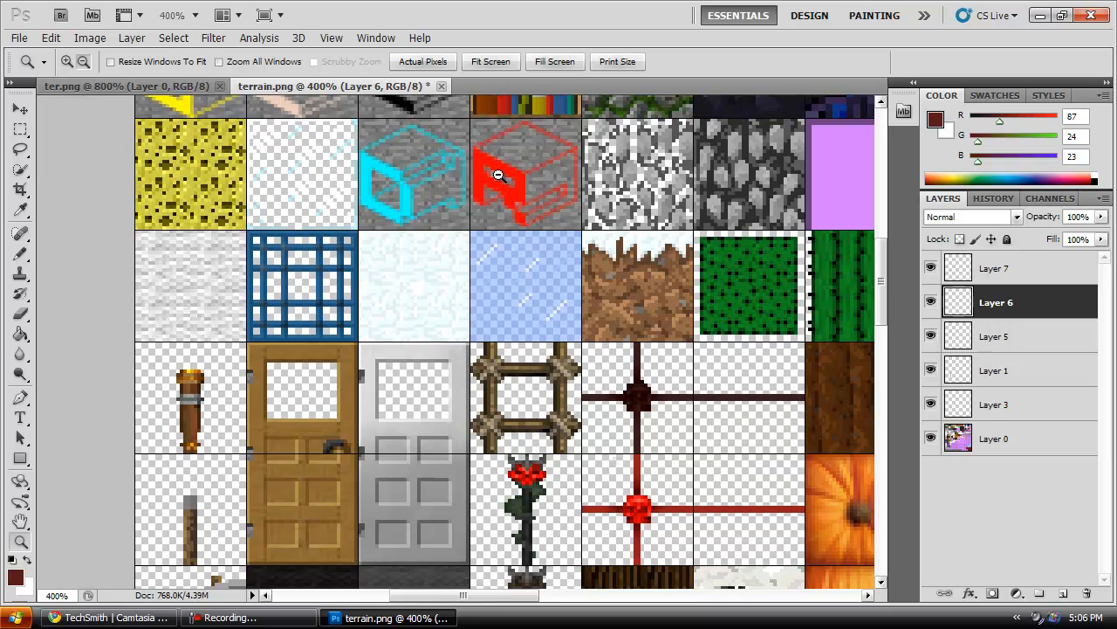
{"action": "mouse_move", "coordinate": [880, 289]}
{"action": "left_mouse_down"}
{"action": "mouse_move", "coordinate": [878, 214]}
{"action": "mouse_move", "coordinate": [881, 298]}
{"action": "left_mouse_up"}
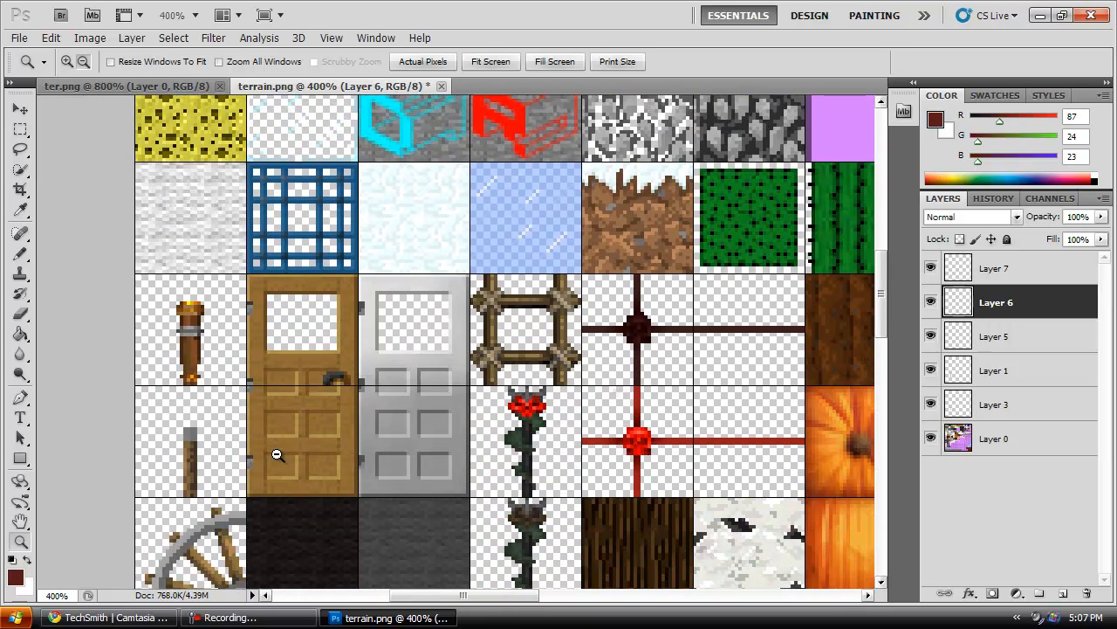
{"action": "left_click", "coordinate": [1039, 16]}
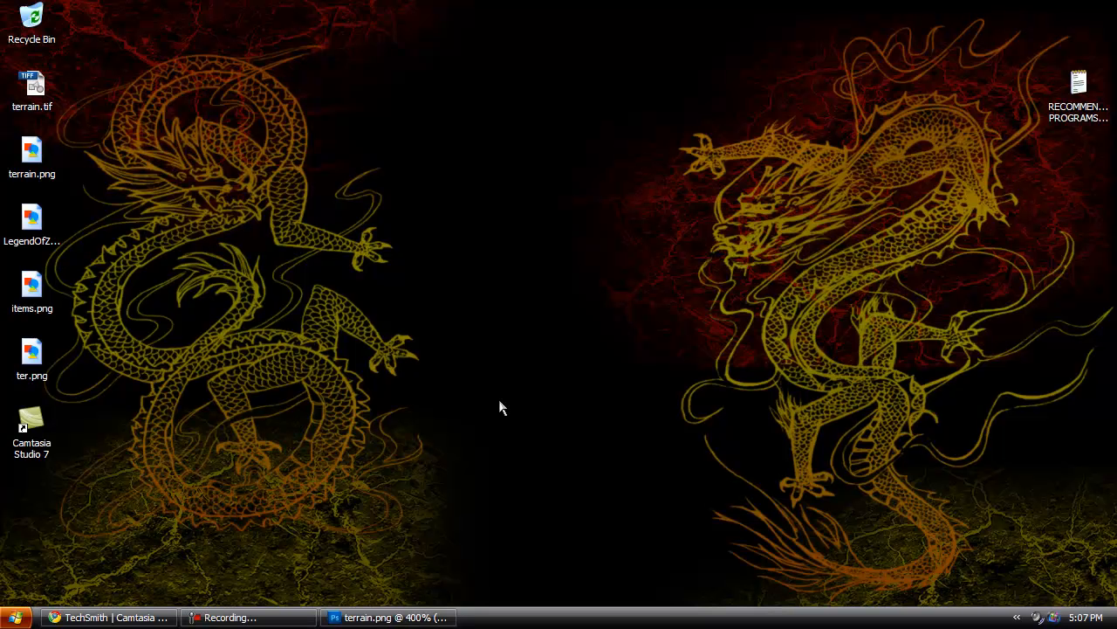
{"action": "left_click", "coordinate": [274, 618]}
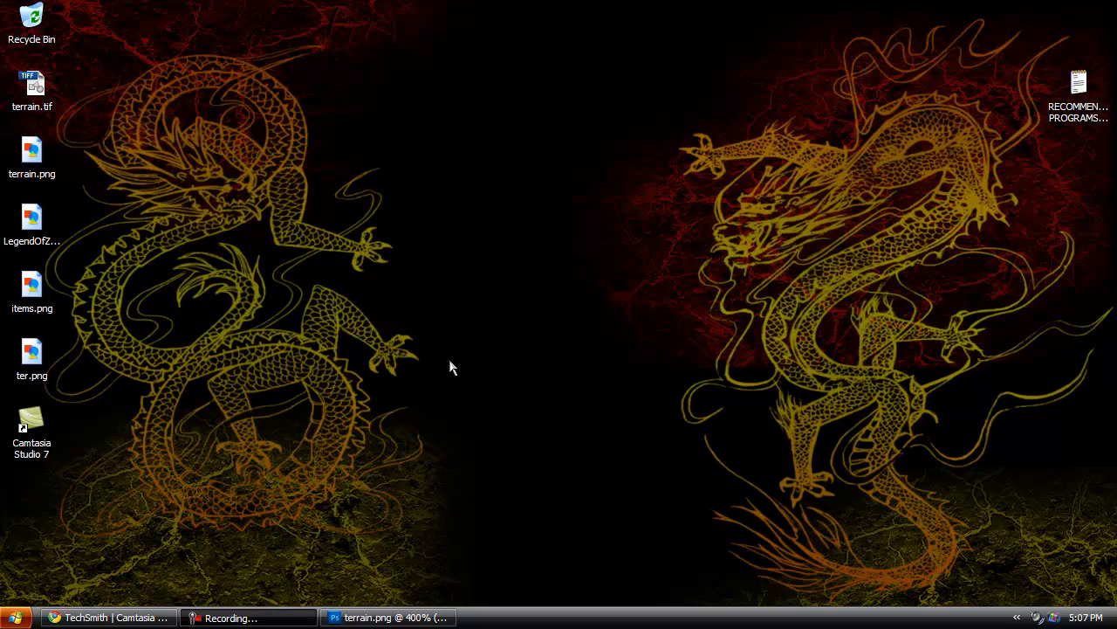